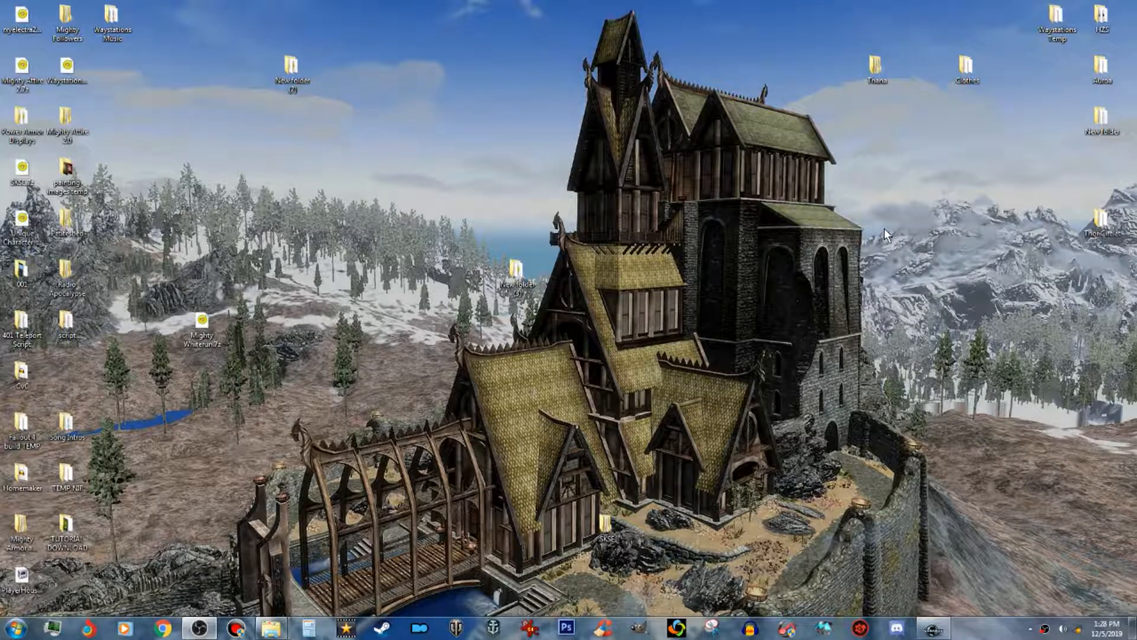
# Step: Switch to the Creation Kit and look over the Faction records in the Object Window's Character category
pyautogui.click(942, 632)
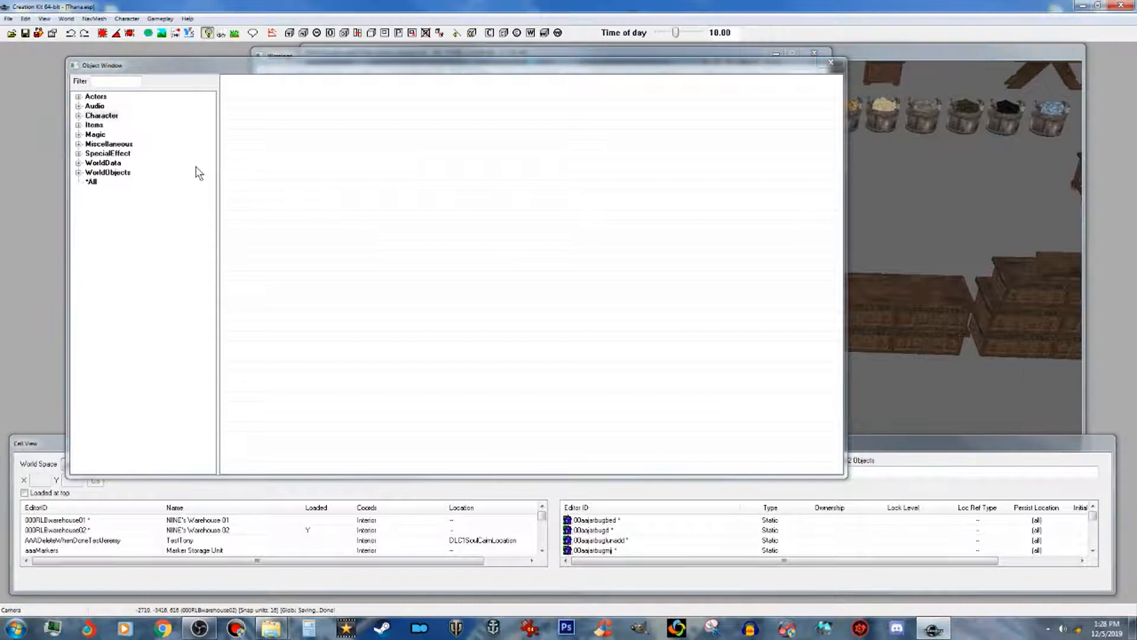
pyautogui.moveTo(465, 63); pyautogui.dragTo(425, 77)
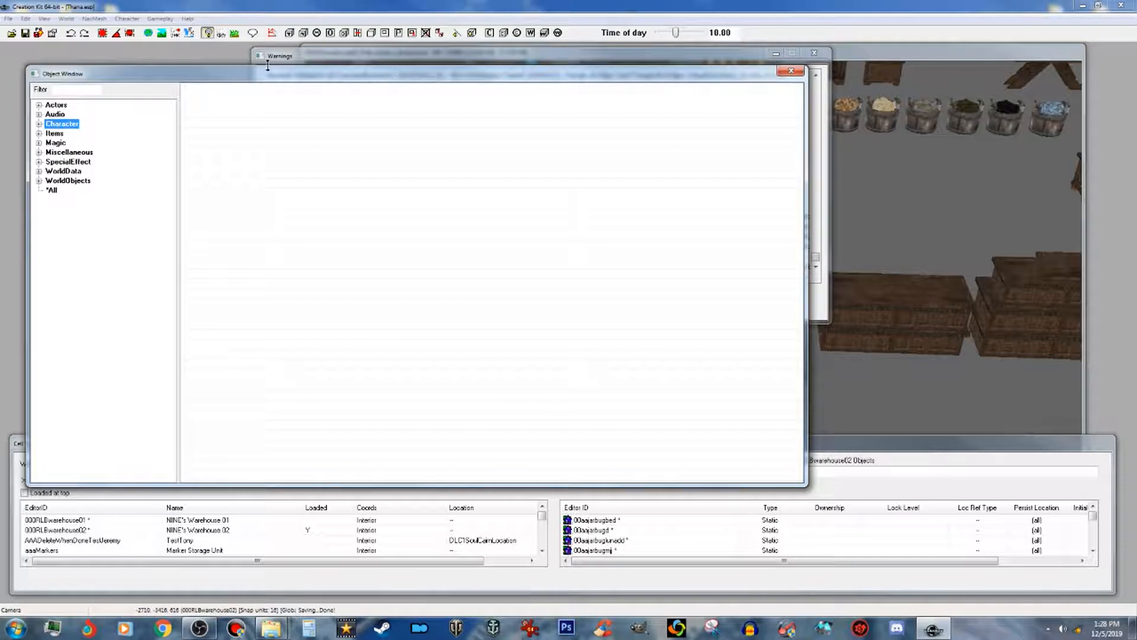
pyautogui.click(38, 124)
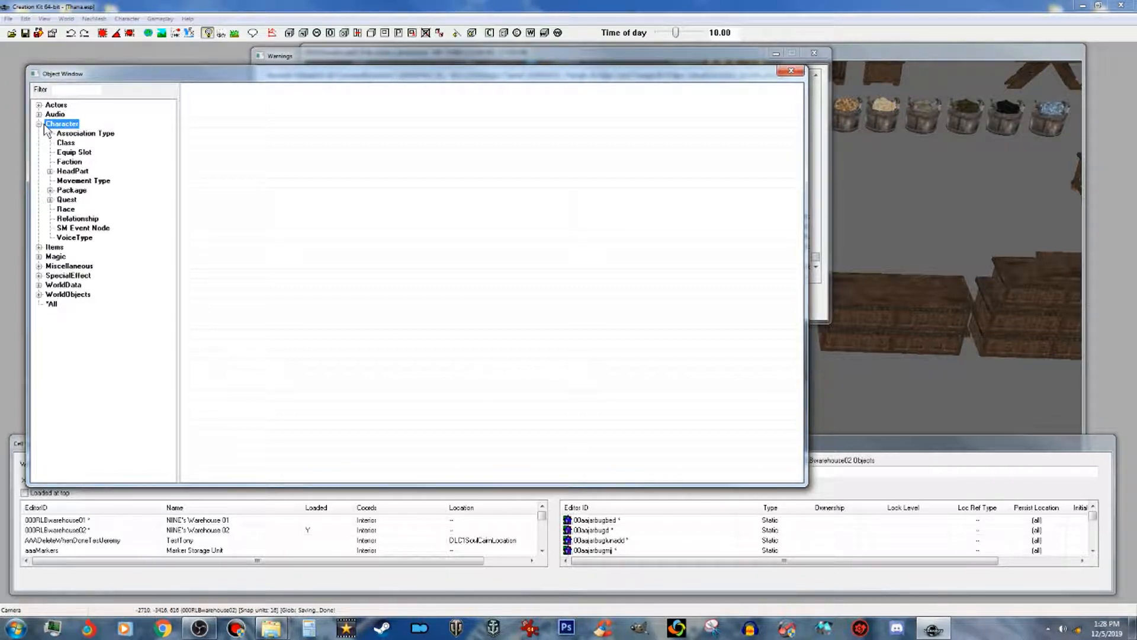
pyautogui.click(72, 161)
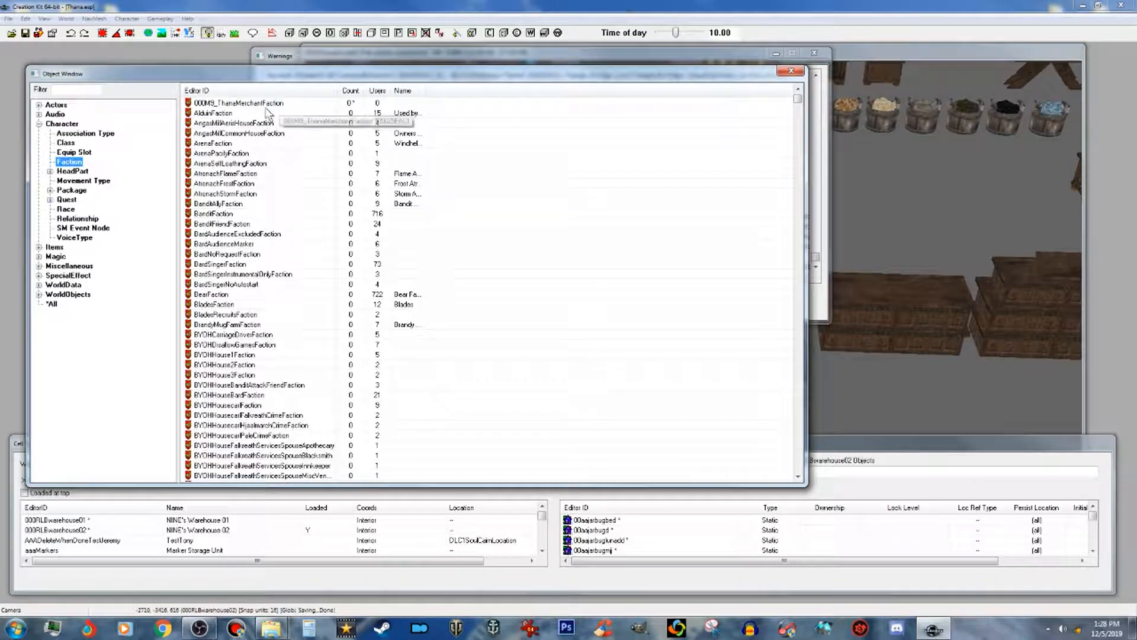
pyautogui.click(39, 124)
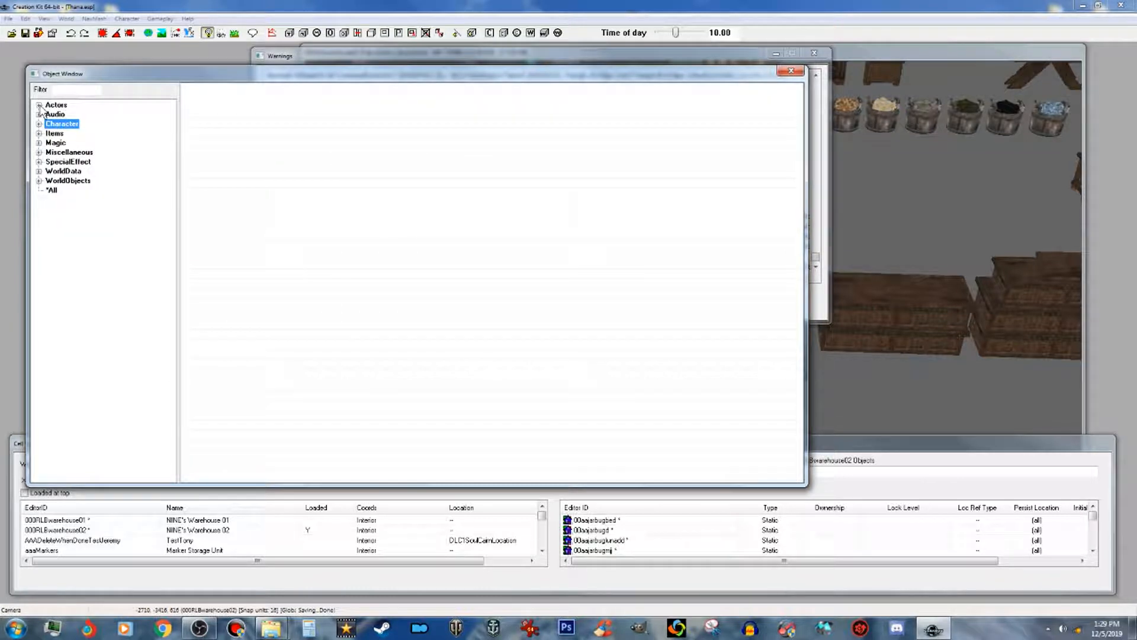
# Step: List the Actor records in the Object Window and create a new actor
pyautogui.click(39, 105)
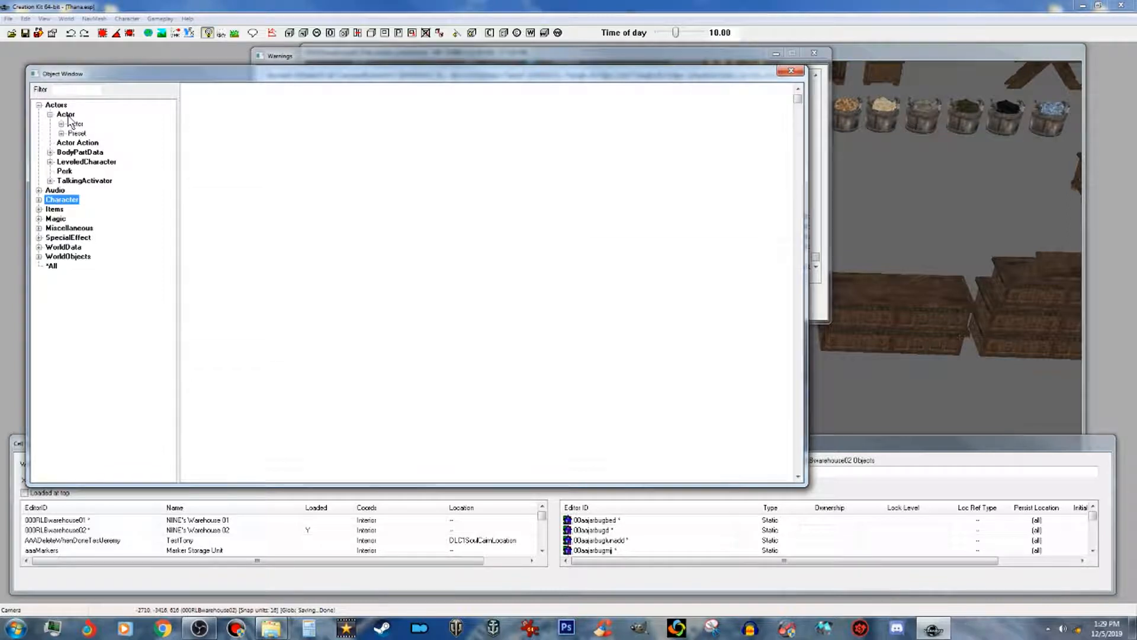
pyautogui.click(66, 114)
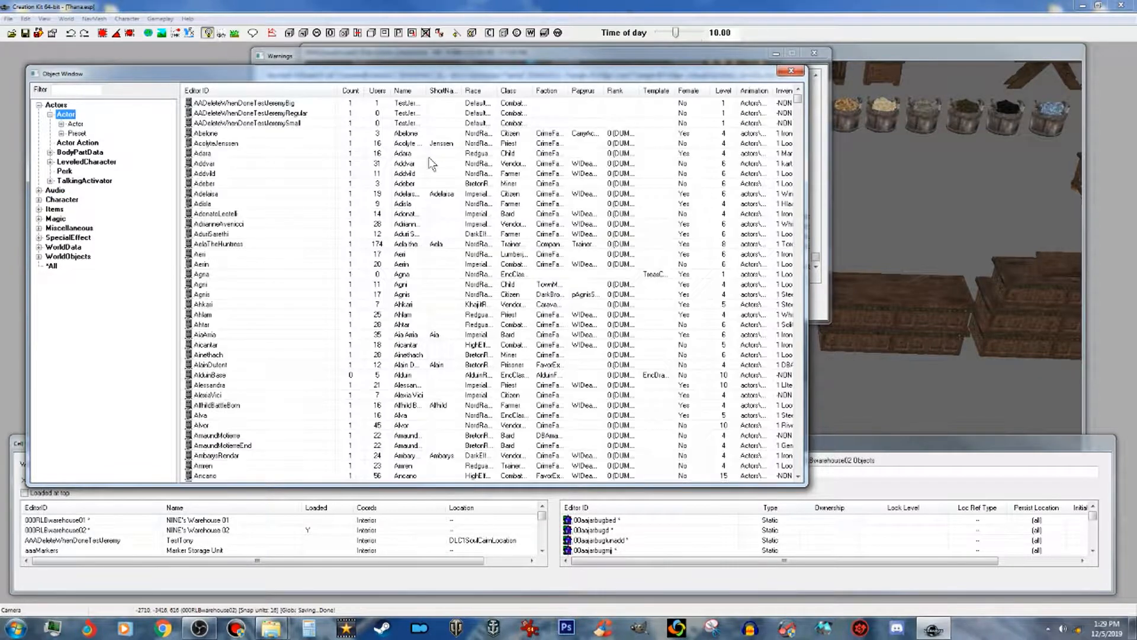
pyautogui.rightClick(333, 173)
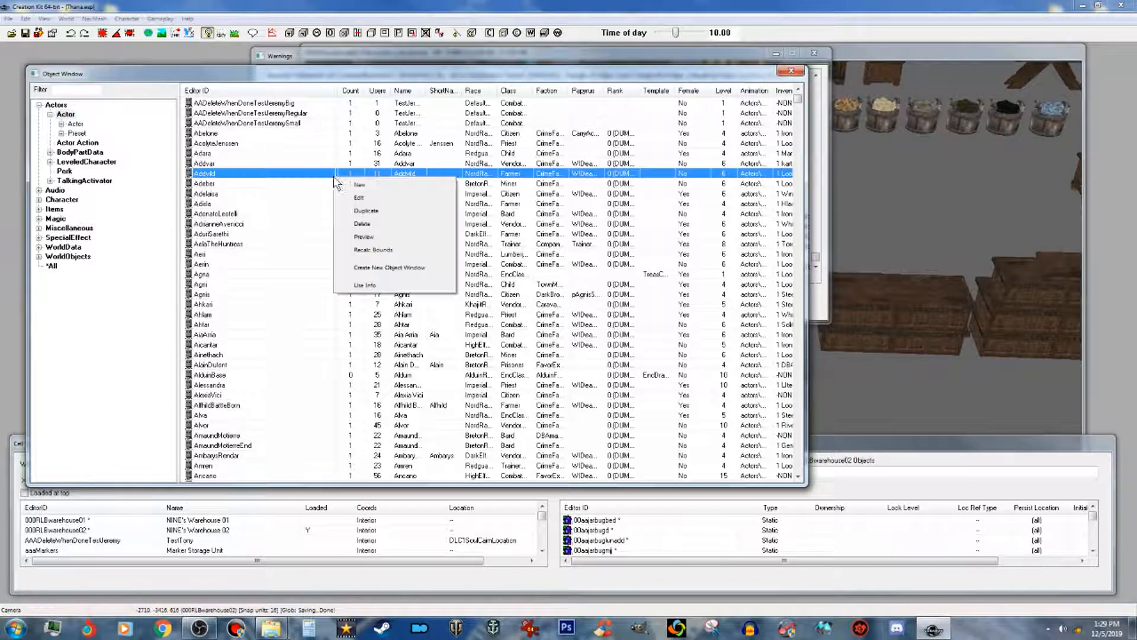
pyautogui.click(377, 188)
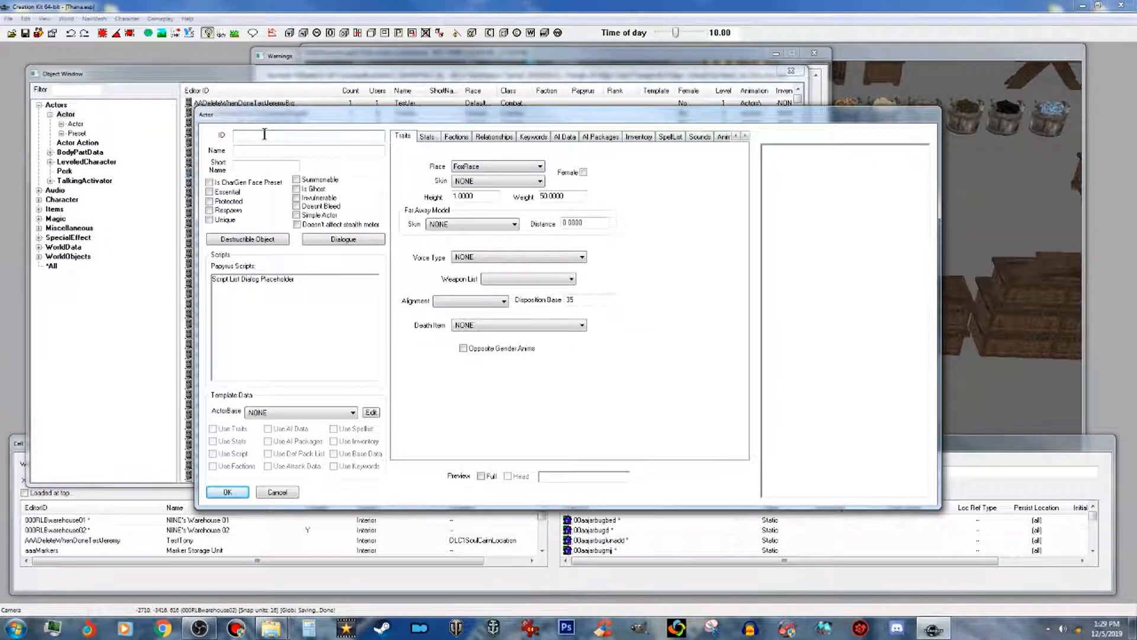
# Step: Give the new actor the ID 000M9_Thana, the name Thana Storm-Song and the short name Thana
pyautogui.write('000M9_Thana')
pyautogui.click(297, 151)
pyautogui.write('Thana Storm-Song')
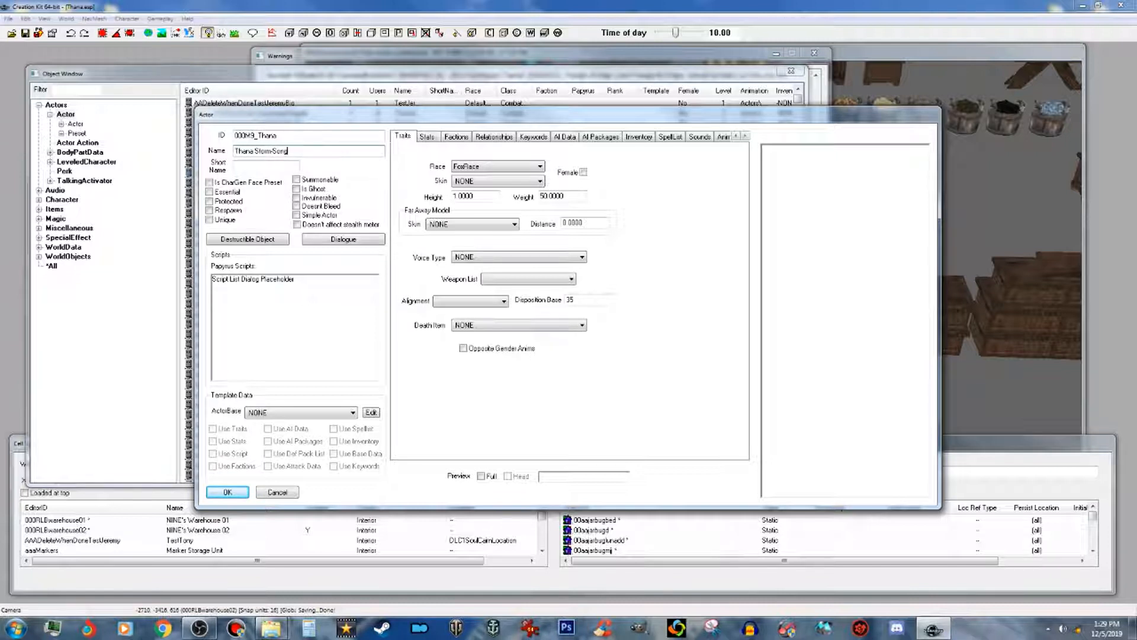
pyautogui.click(268, 168)
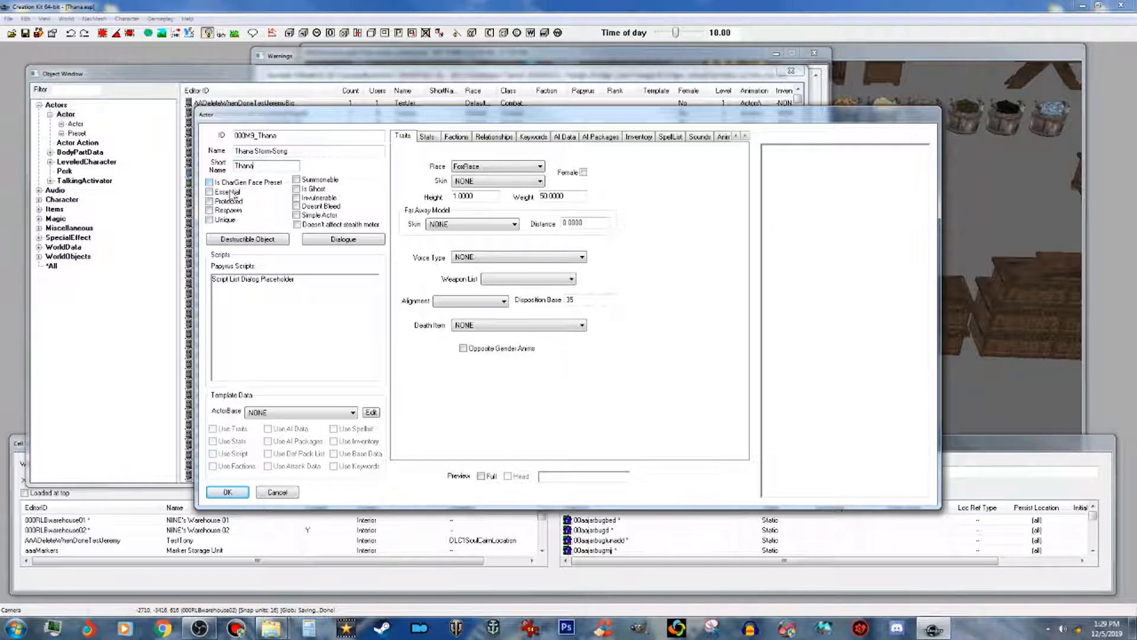
# Step: Mark the actor as Essential and Unique, accept the new record and save the plugin
pyautogui.click(210, 192)
pyautogui.click(210, 219)
pyautogui.click(478, 300)
pyautogui.click(231, 493)
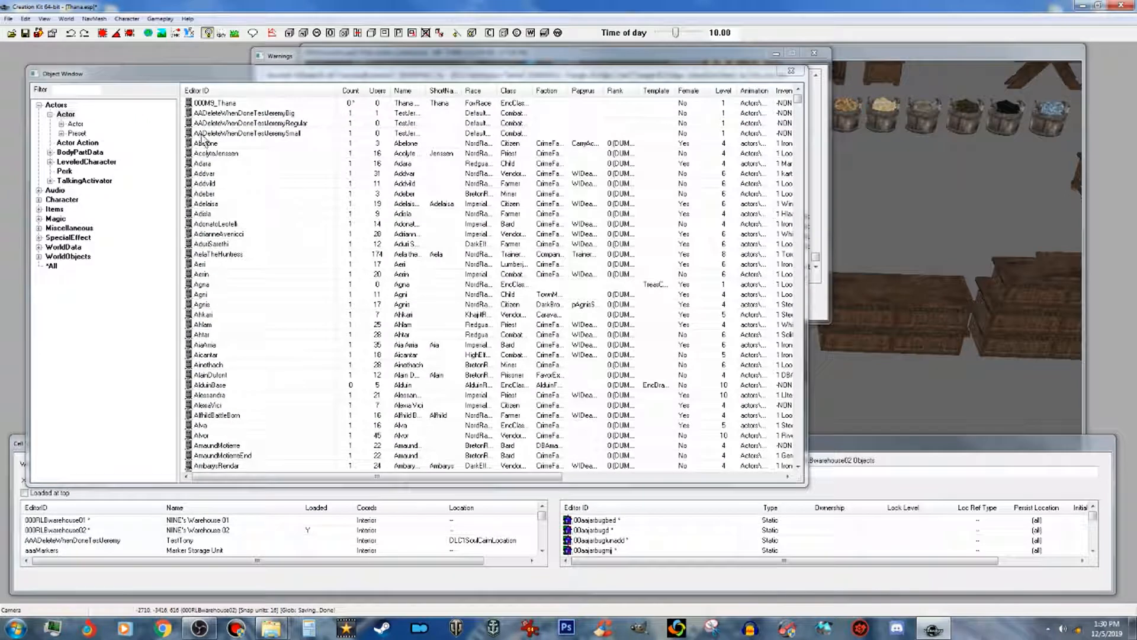
pyautogui.click(25, 34)
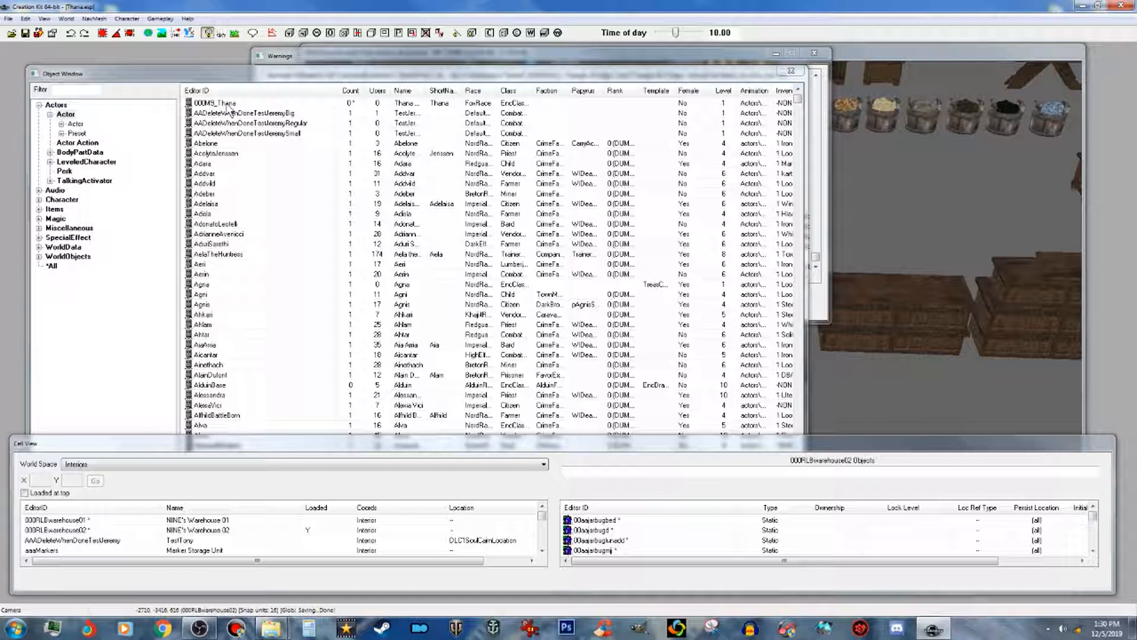
# Step: Reopen the 000M9_Thana actor and set its race to NordRace and its sex to female
pyautogui.doubleClick(227, 105)
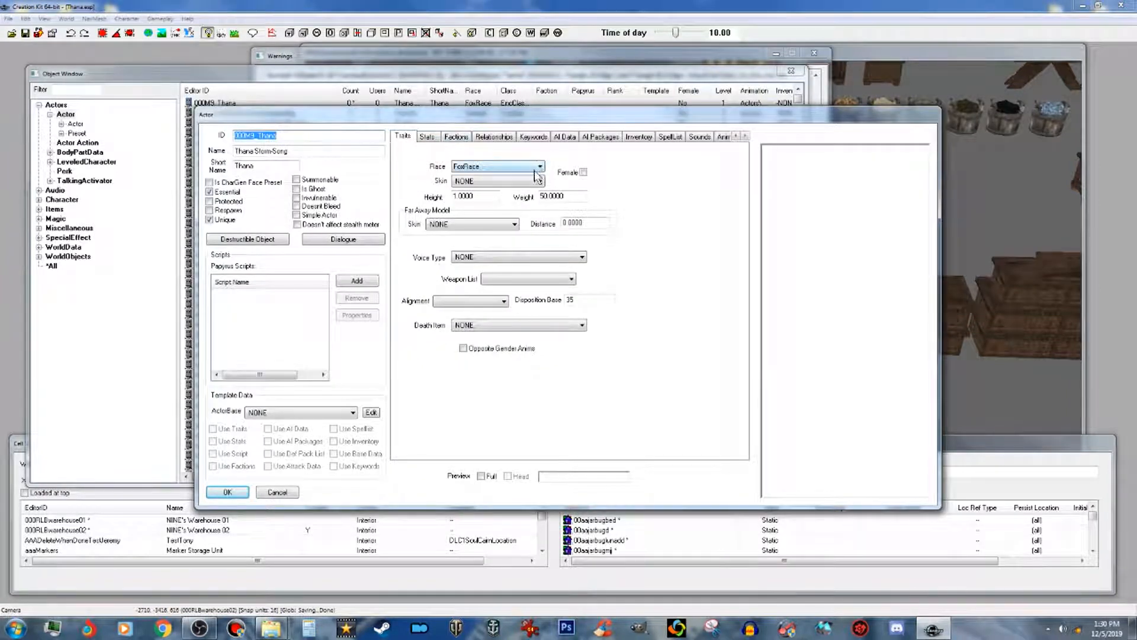
pyautogui.click(540, 167)
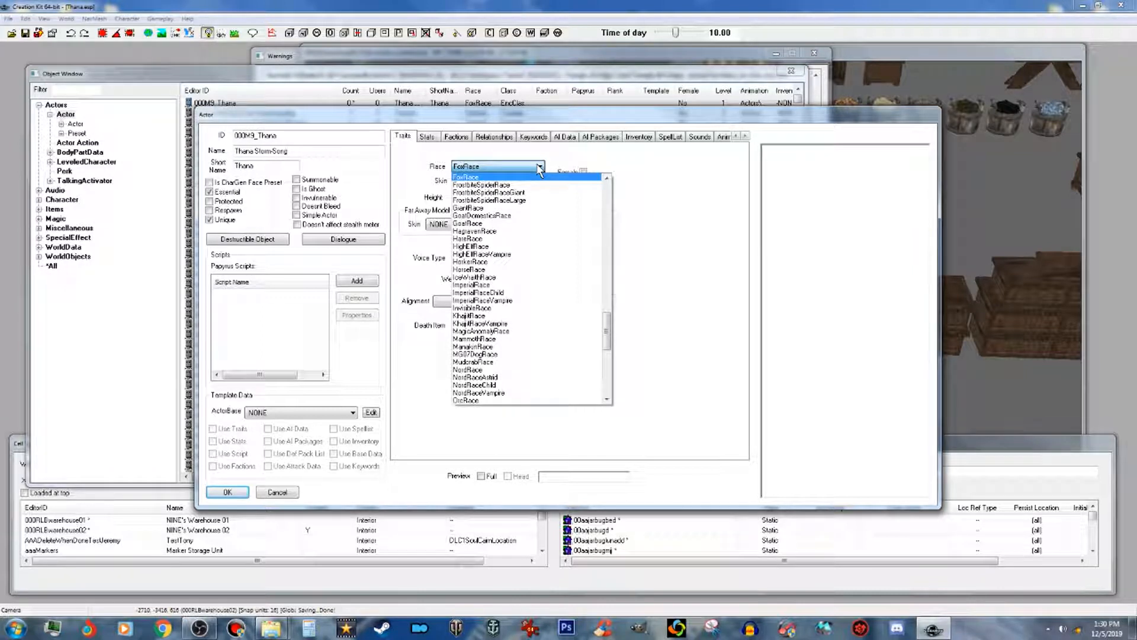
pyautogui.click(617, 161)
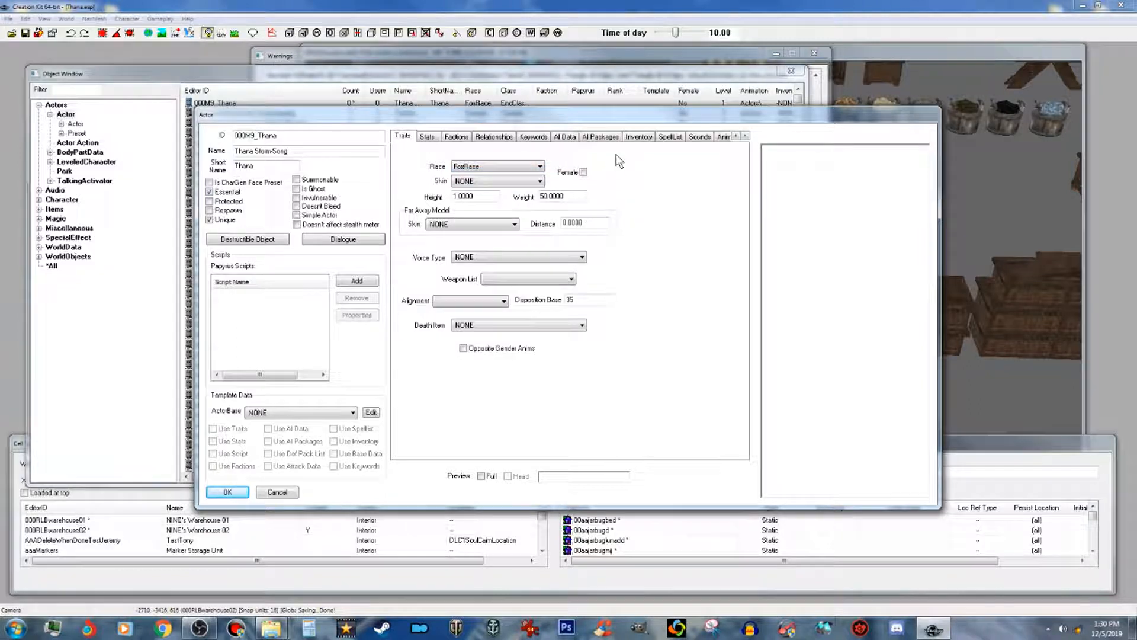
pyautogui.click(538, 167)
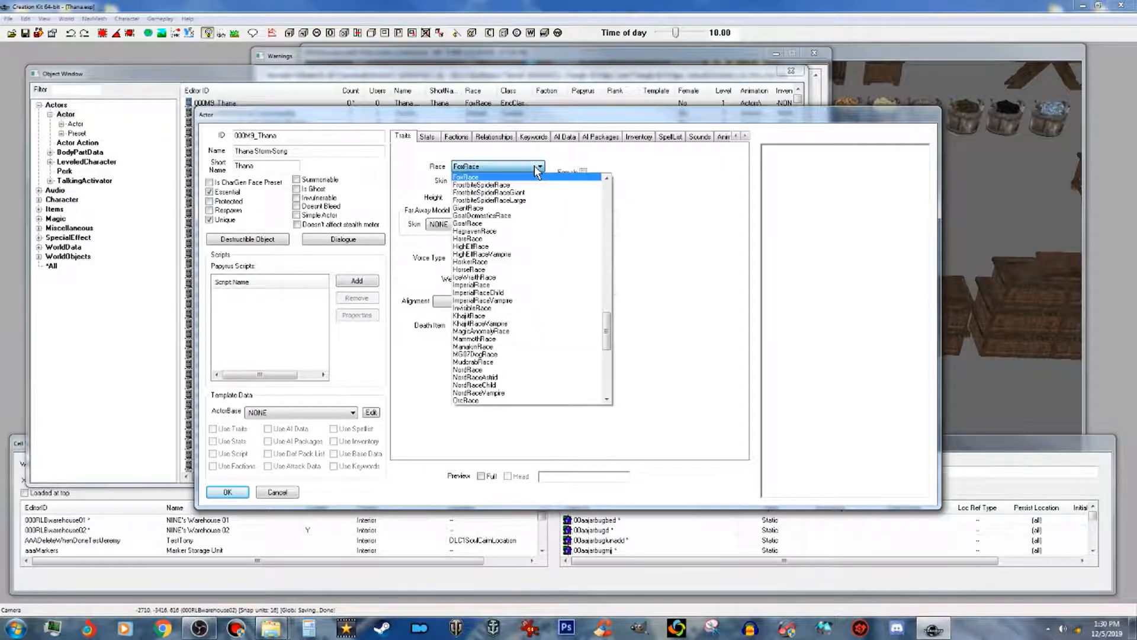
pyautogui.click(556, 369)
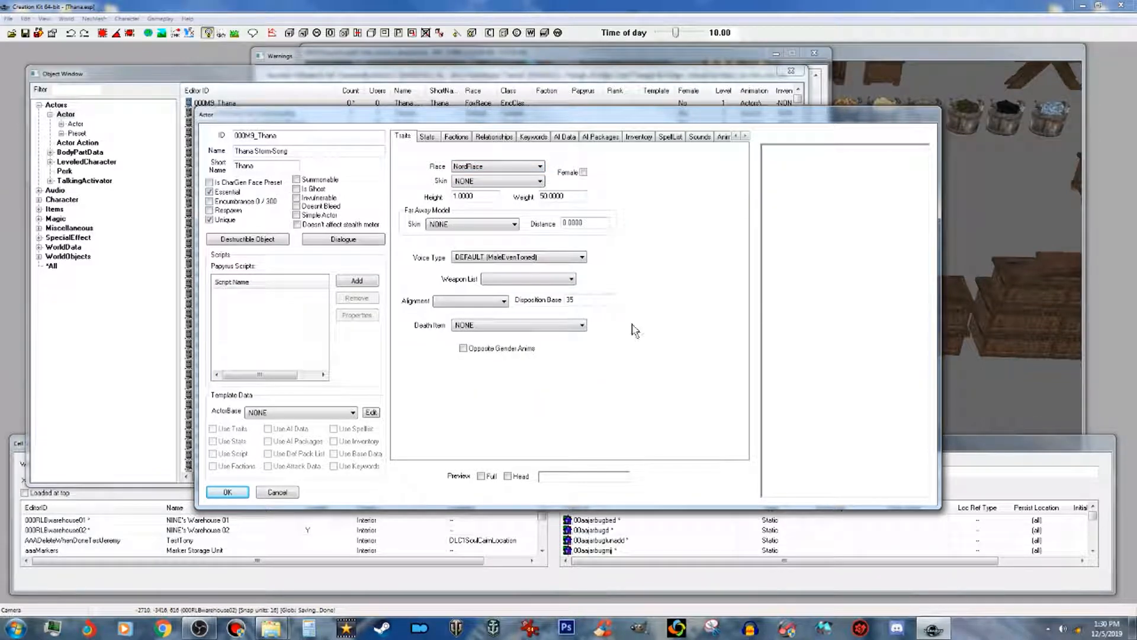
pyautogui.click(584, 172)
# Step: Set the actor's weight to 100 and its height to 0.94
pyautogui.moveTo(543, 196); pyautogui.dragTo(524, 197)
pyautogui.write('10')
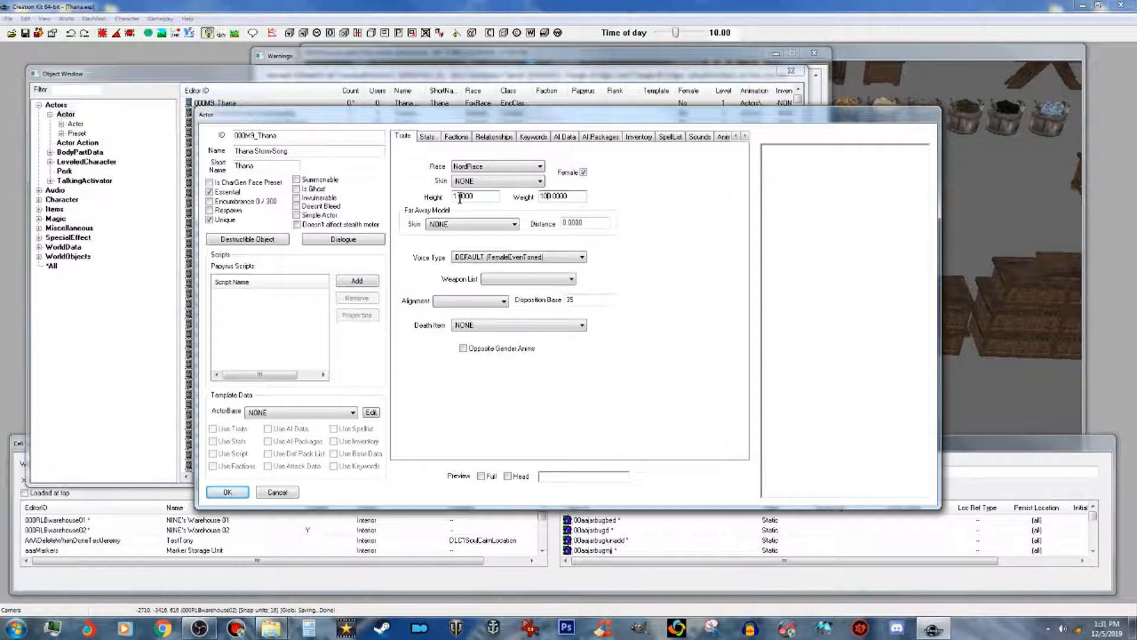
pyautogui.moveTo(459, 197); pyautogui.dragTo(464, 196)
pyautogui.write('9')
pyautogui.write('0')
pyautogui.click(472, 201)
# Step: Assign the actor the 000M9_ThanaSkinNaked skin and the FemaleYoungEager voice type
pyautogui.click(518, 181)
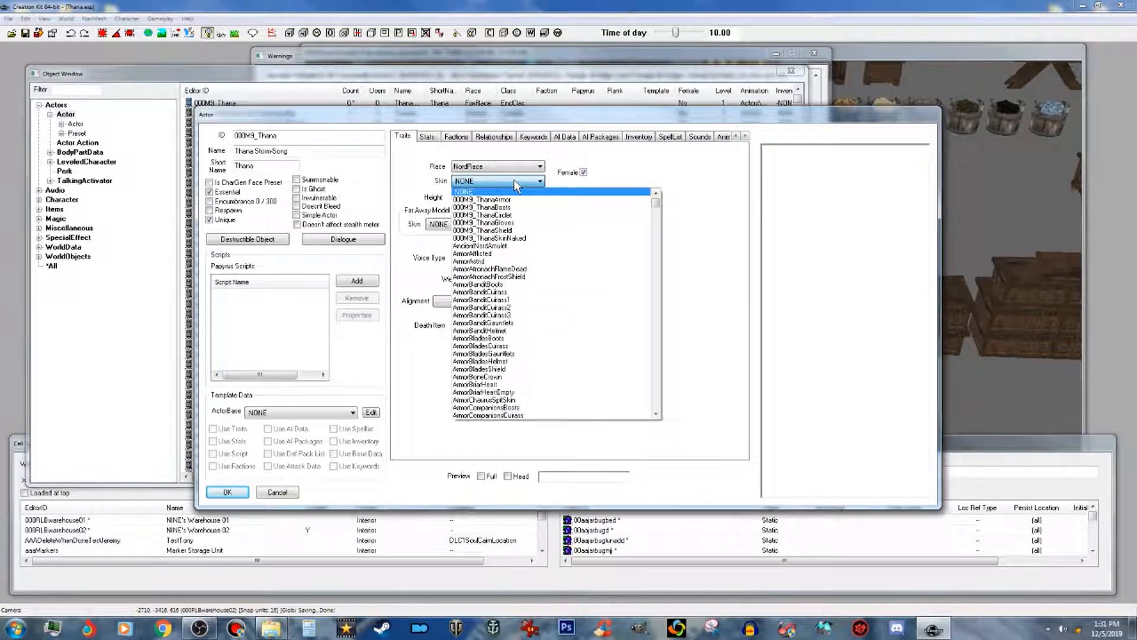
pyautogui.click(532, 239)
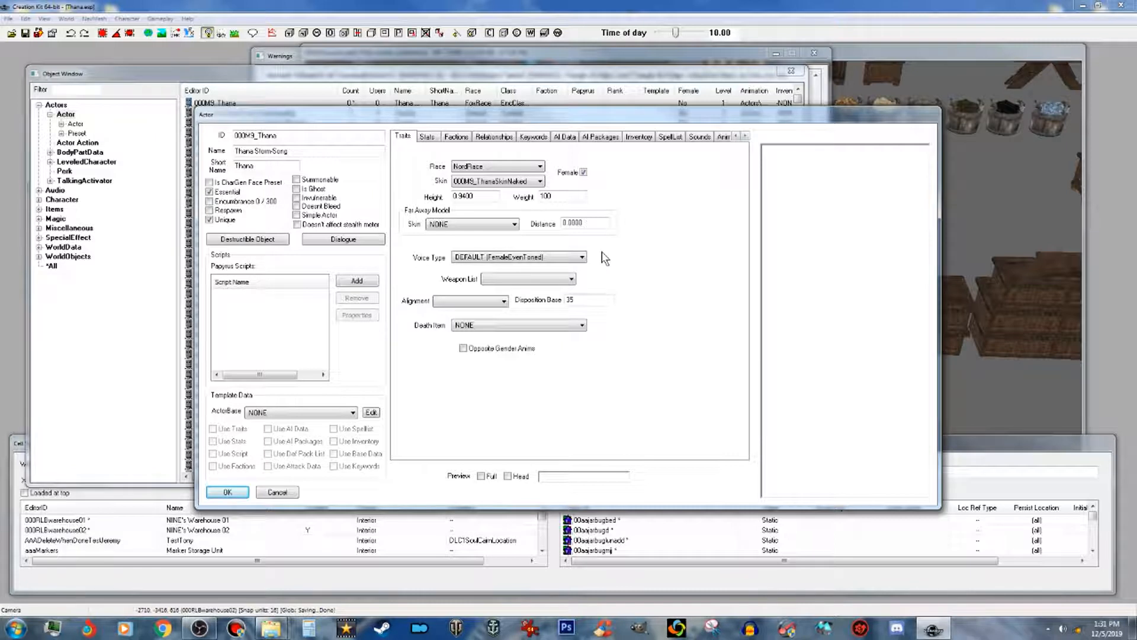
pyautogui.click(568, 258)
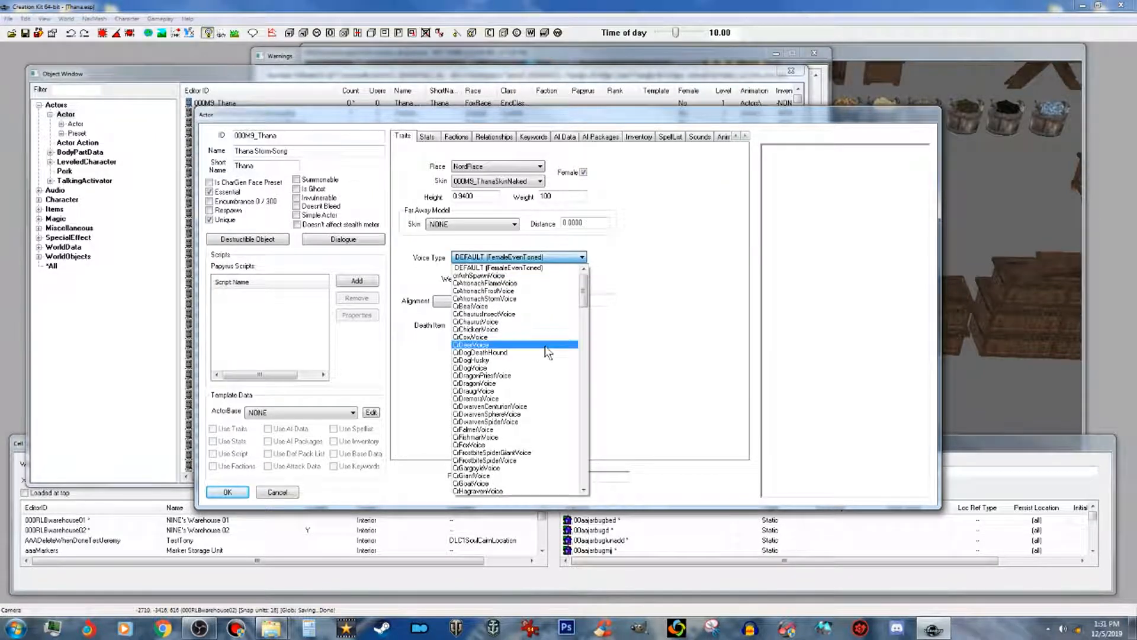
pyautogui.press('f')
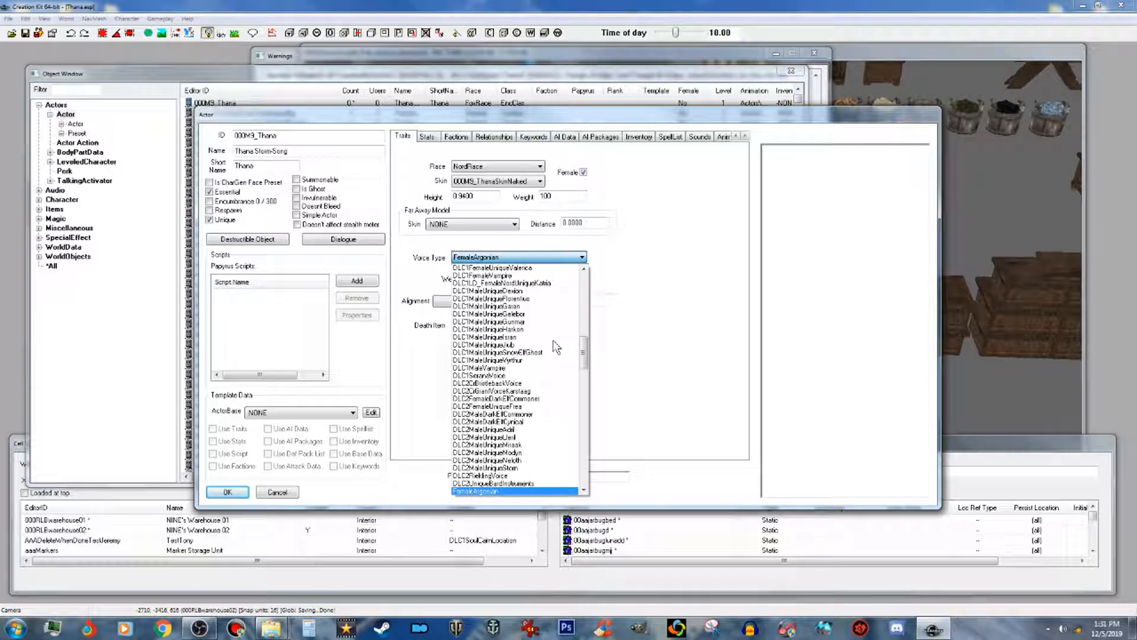
pyautogui.scroll(-2, 533, 371)
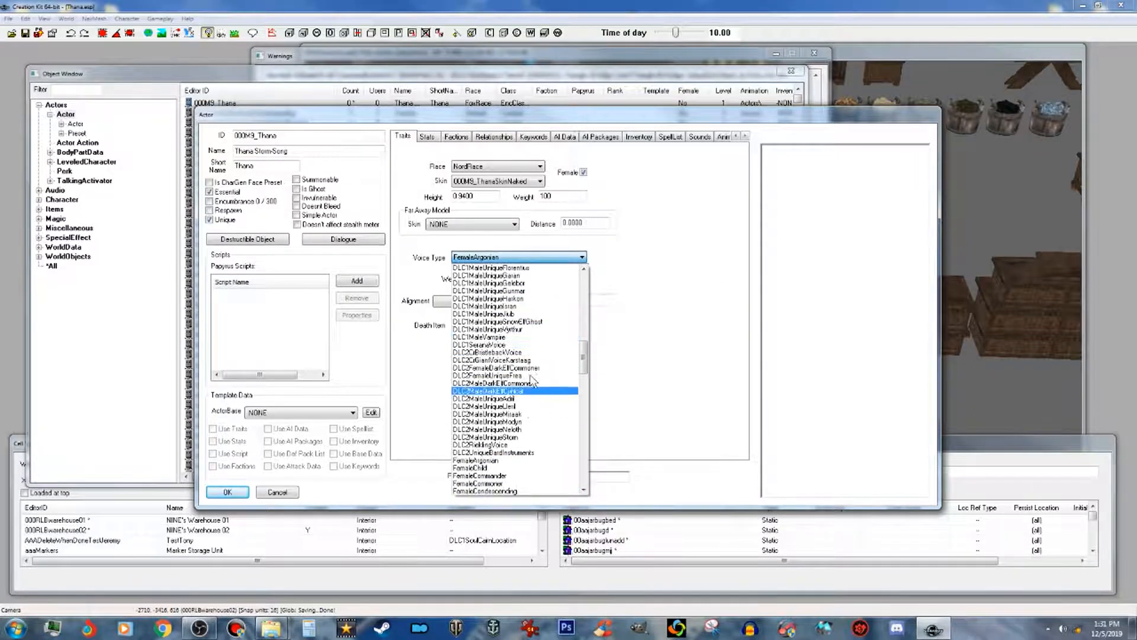
pyautogui.scroll(-3, 529, 477)
pyautogui.scroll(-3, 529, 480)
pyautogui.scroll(-2, 529, 480)
pyautogui.scroll(-3, 529, 480)
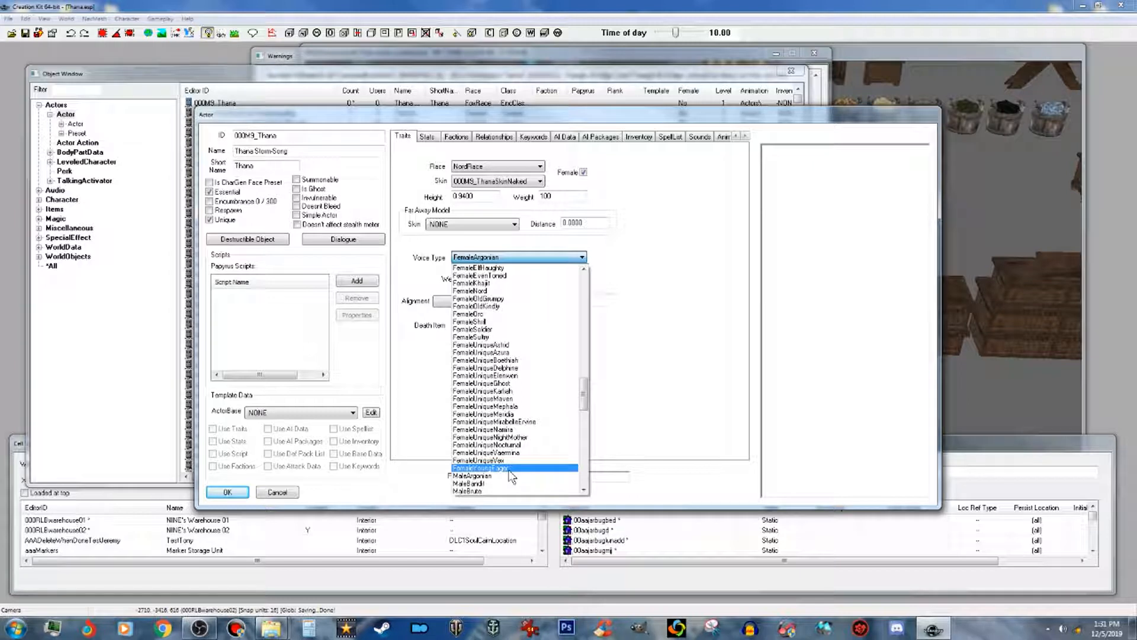
pyautogui.click(510, 469)
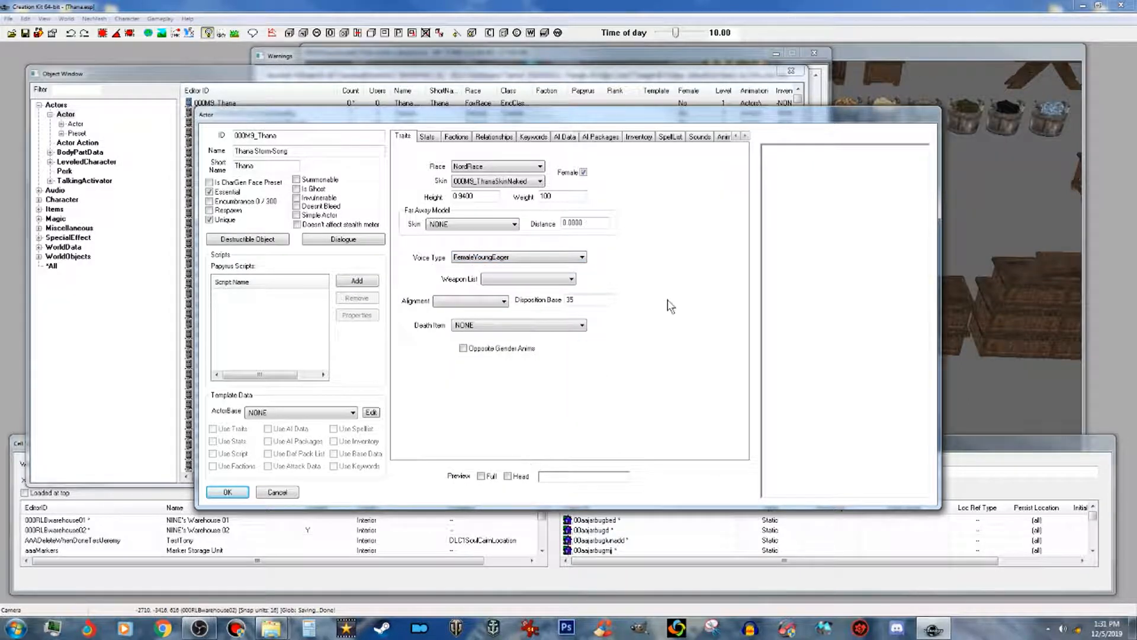
# Step: Review the actor's disposition base and the options for its alignment and weapon list
pyautogui.moveTo(580, 300); pyautogui.dragTo(556, 300)
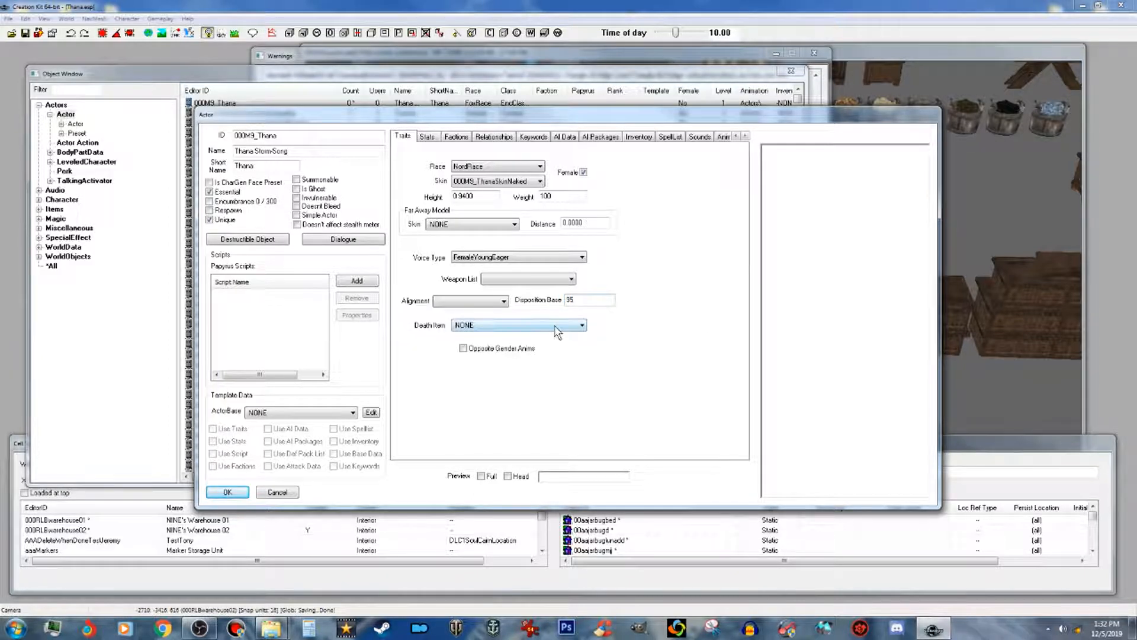
pyautogui.click(503, 301)
pyautogui.click(504, 300)
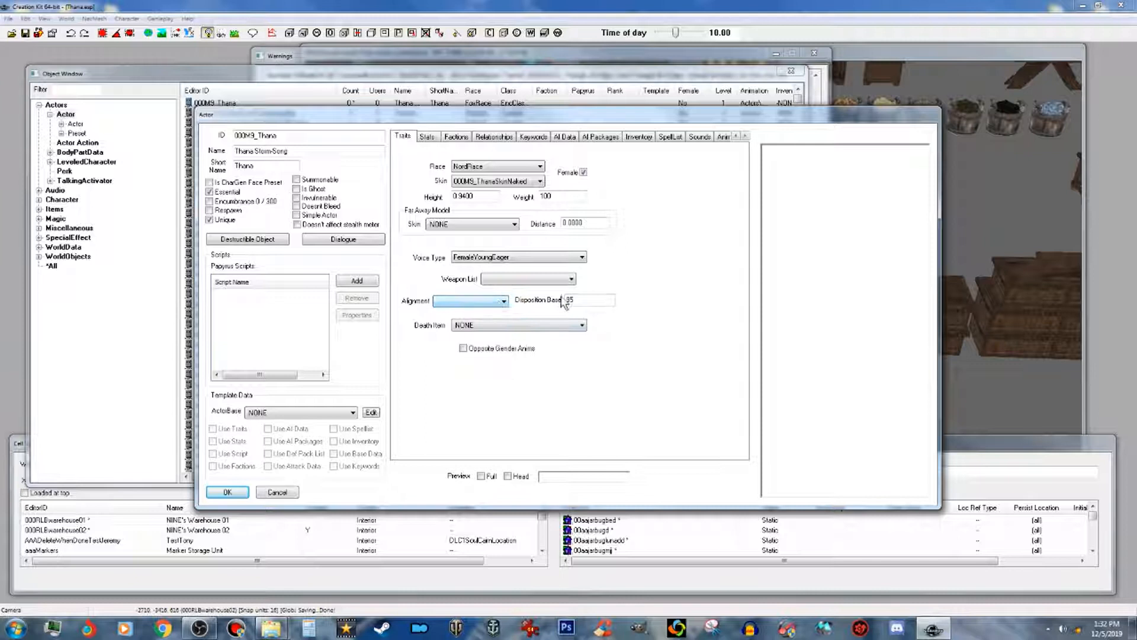
pyautogui.click(571, 279)
pyautogui.click(571, 279)
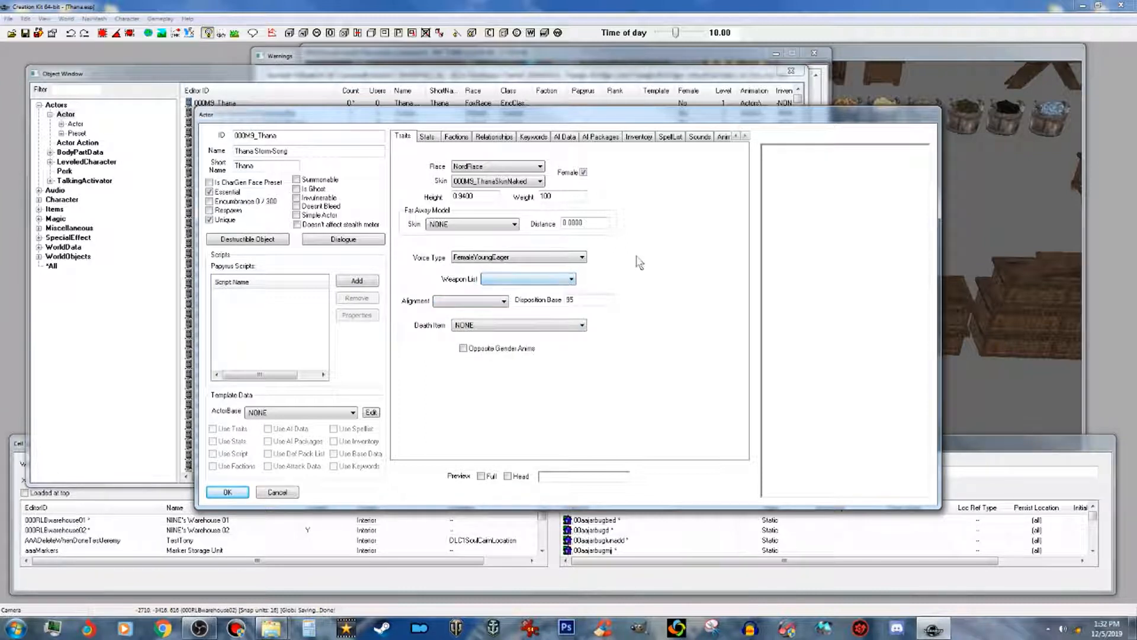
# Step: Show the actor's full-body preview and accept the changes to its traits
pyautogui.click(481, 476)
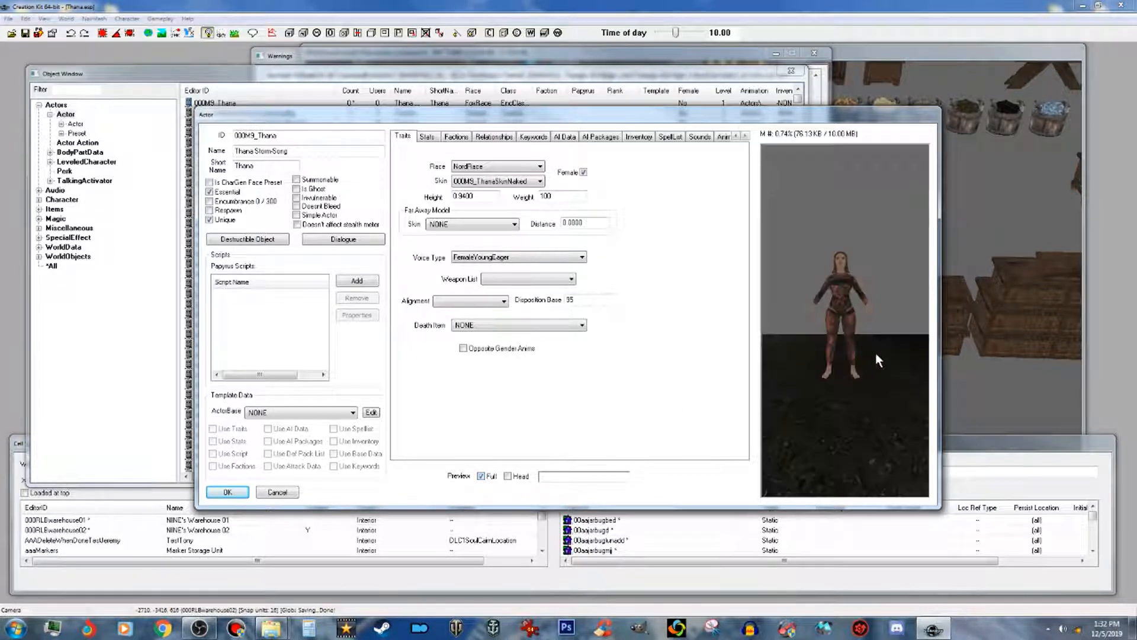
pyautogui.rightClick(876, 354)
pyautogui.click(625, 435)
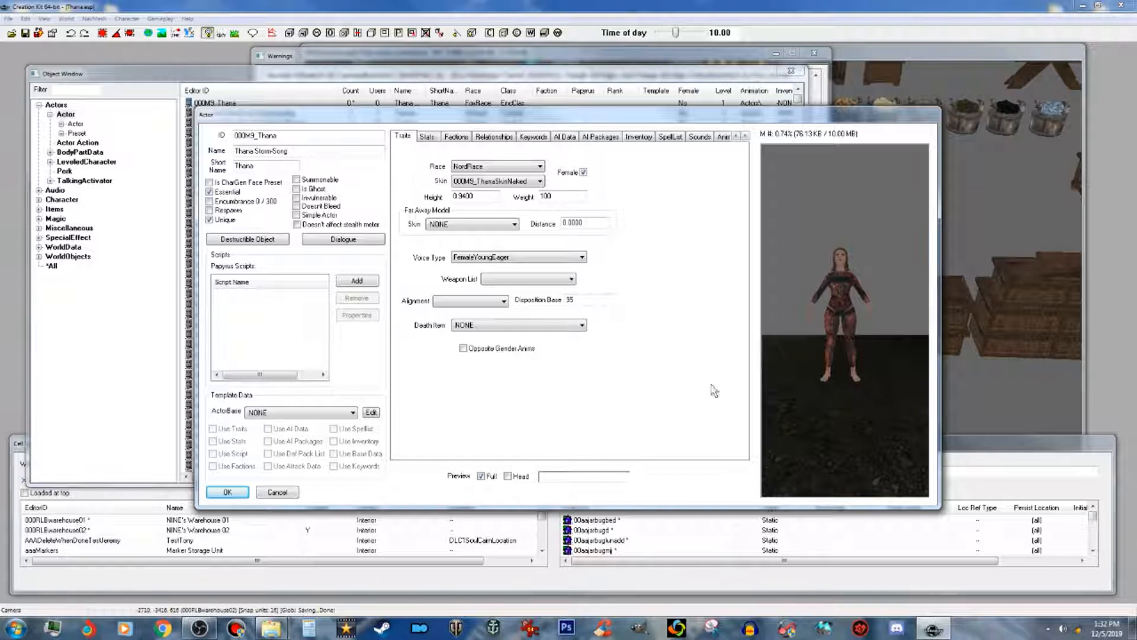
pyautogui.click(233, 492)
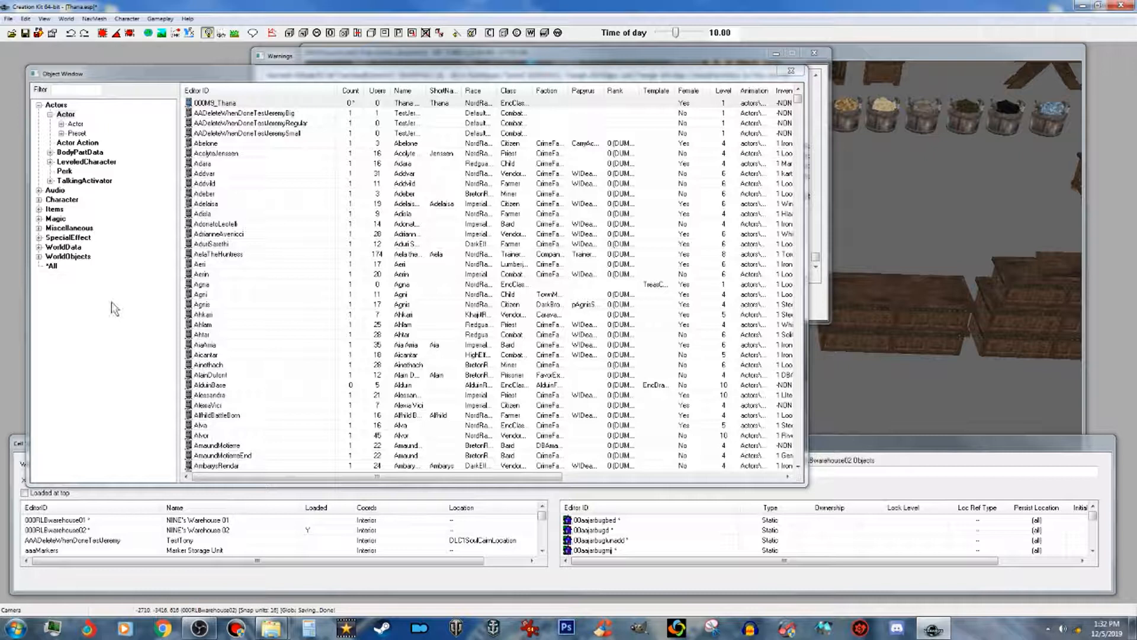
# Step: Filter the miscellaneous texture sets by "skin" and open the SkinBodyFemale_1 texture set
pyautogui.click(39, 228)
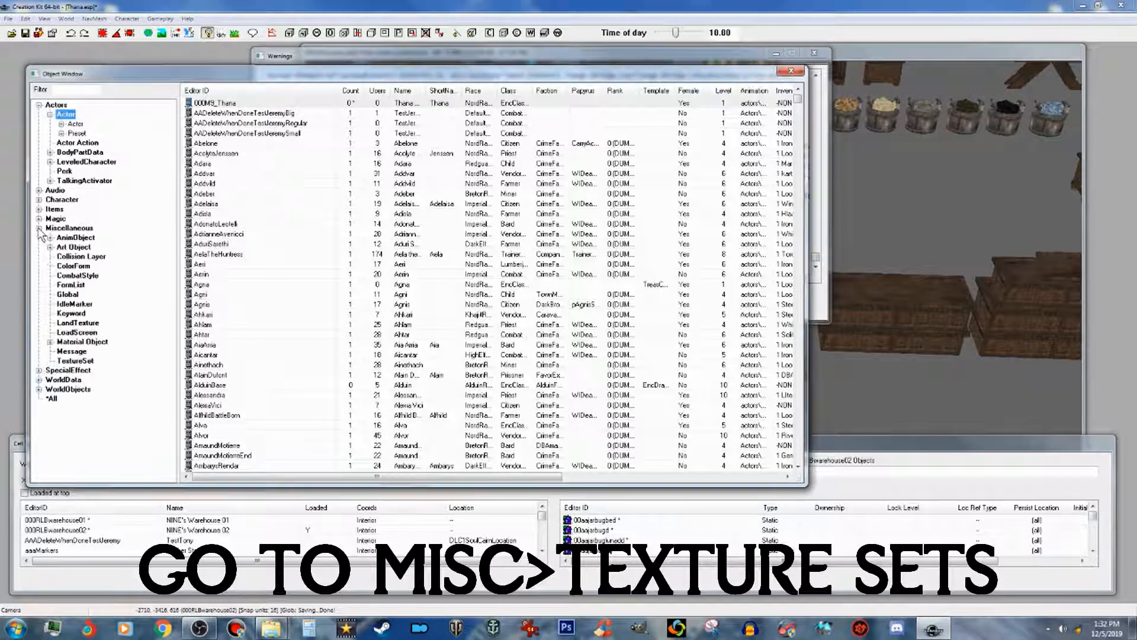
pyautogui.click(86, 361)
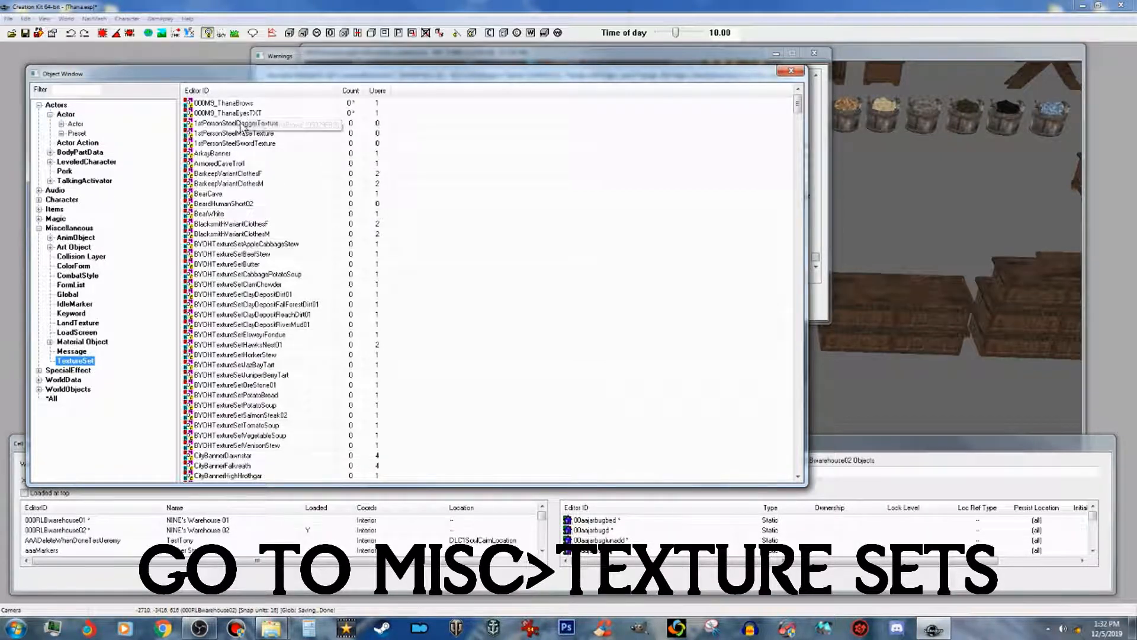
pyautogui.click(77, 91)
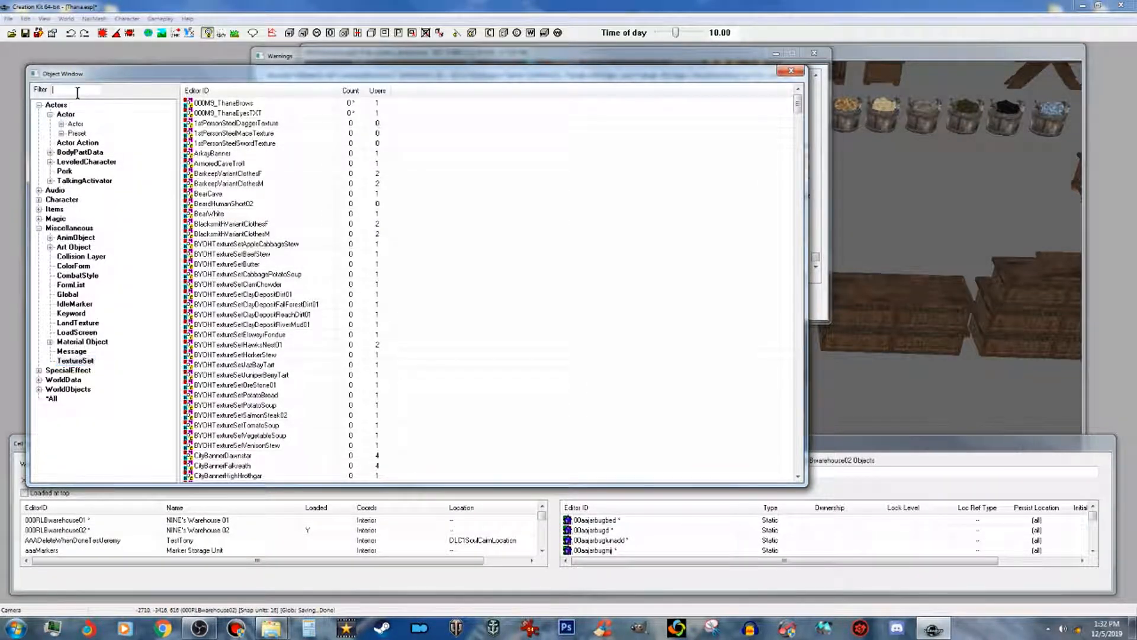
pyautogui.write('skin')
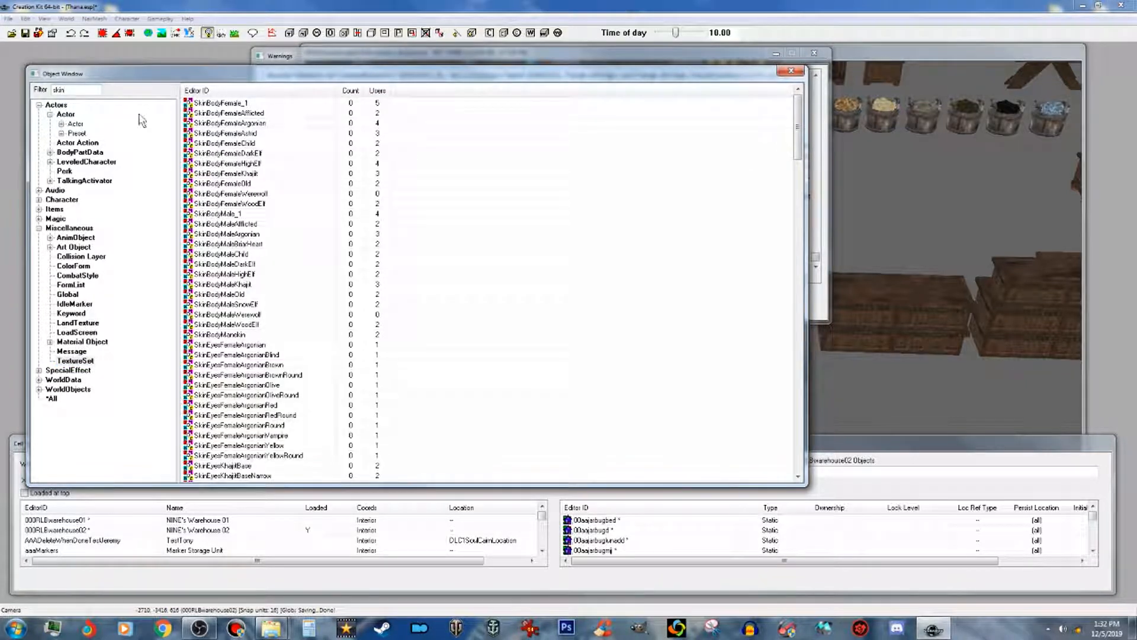
pyautogui.click(240, 104)
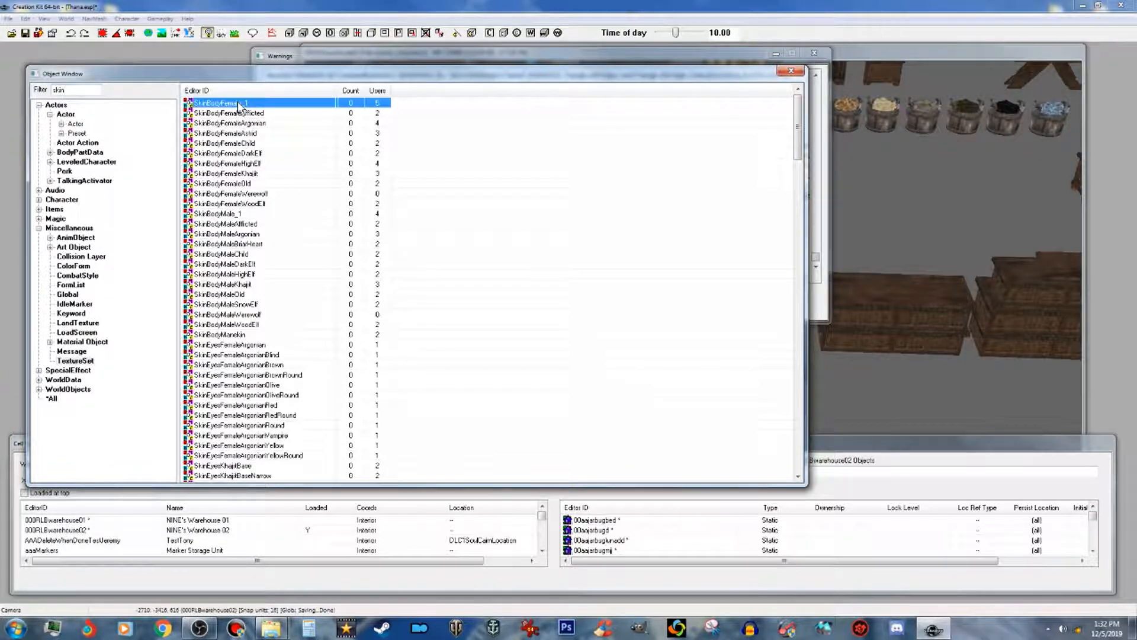
pyautogui.doubleClick(239, 104)
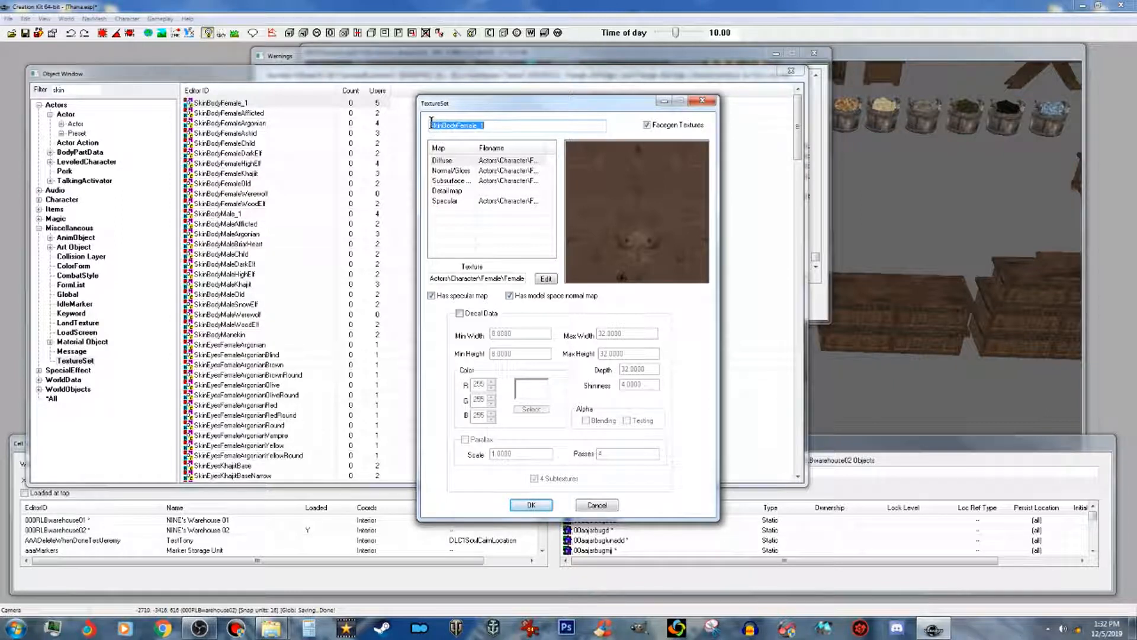
# Step: Prefix the texture set's ID so it reads 000M9_SkinBodyFemale_1
pyautogui.click(429, 124)
pyautogui.write('000M3')
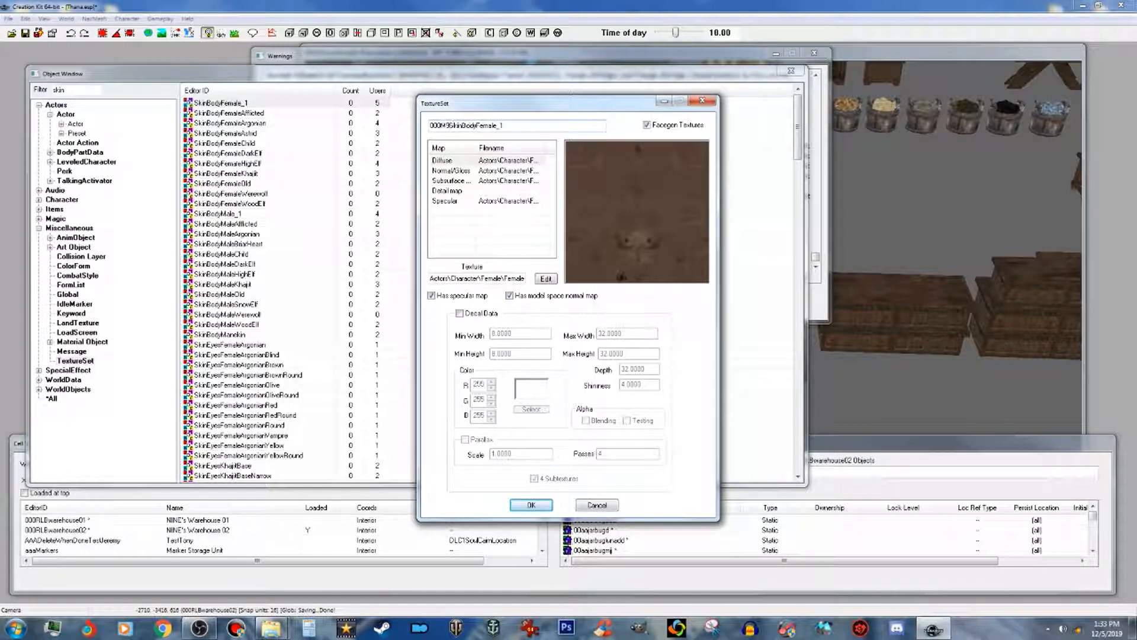
pyautogui.write('_')
# Step: Assign femalebody_1.dds from the Textures\Thana\Body folder to the texture set's Diffuse map
pyautogui.click(513, 161)
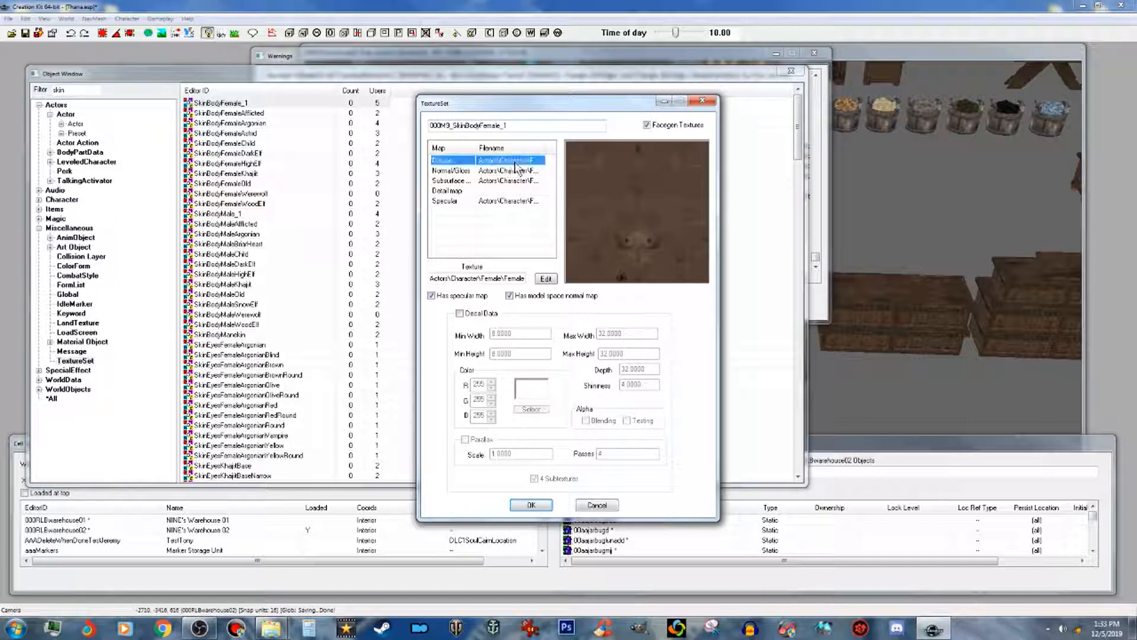
pyautogui.click(546, 278)
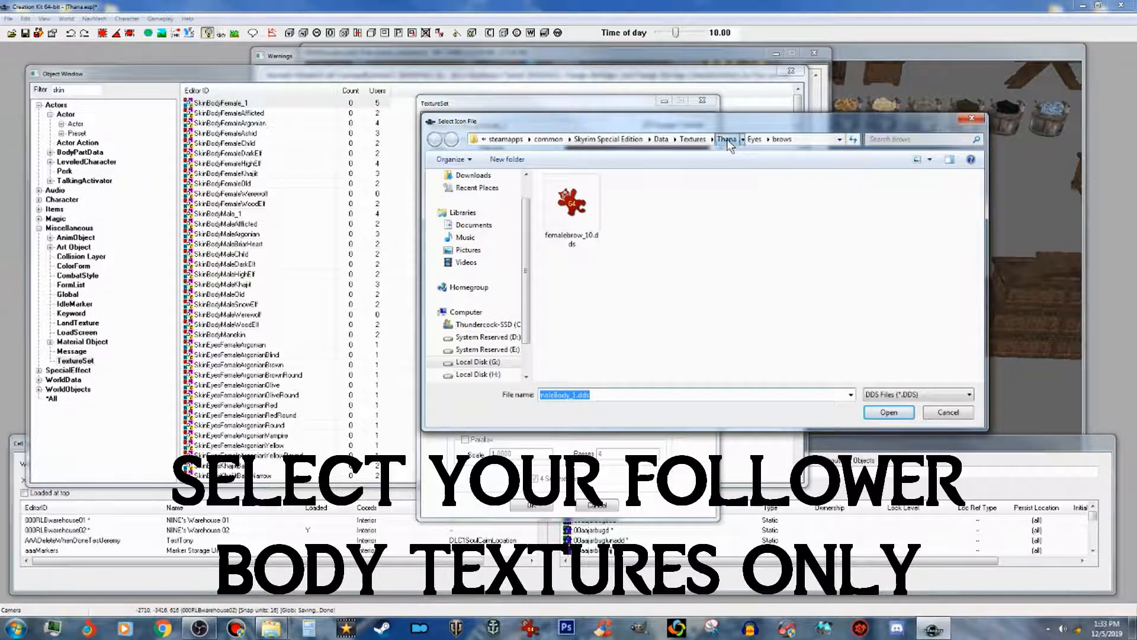
pyautogui.click(727, 140)
pyautogui.doubleClick(633, 211)
pyautogui.click(571, 207)
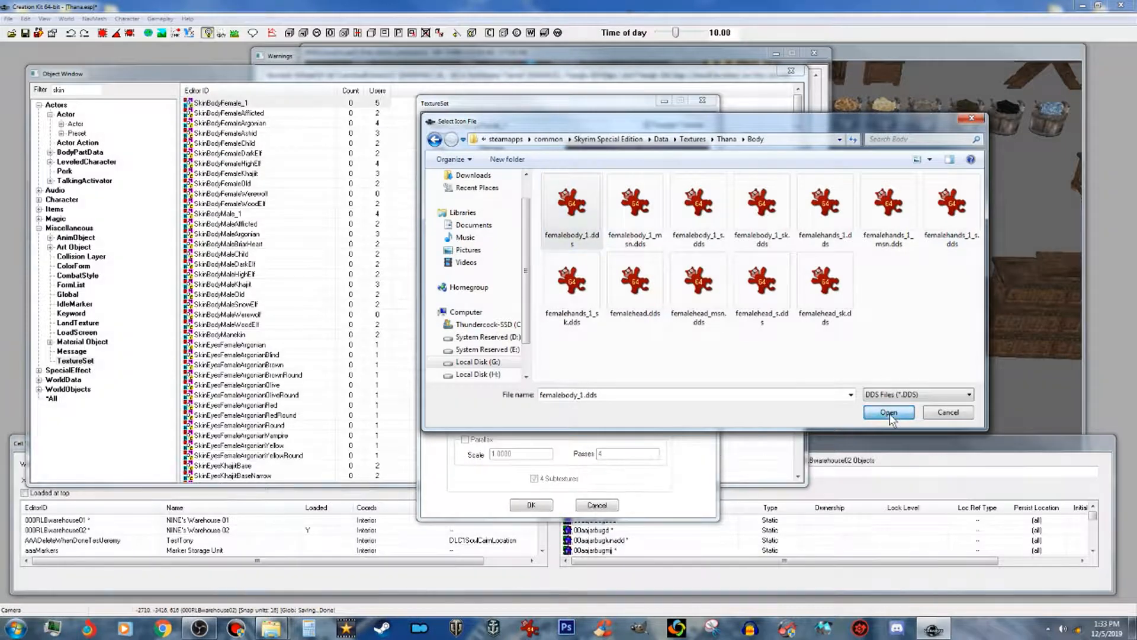
pyautogui.click(889, 413)
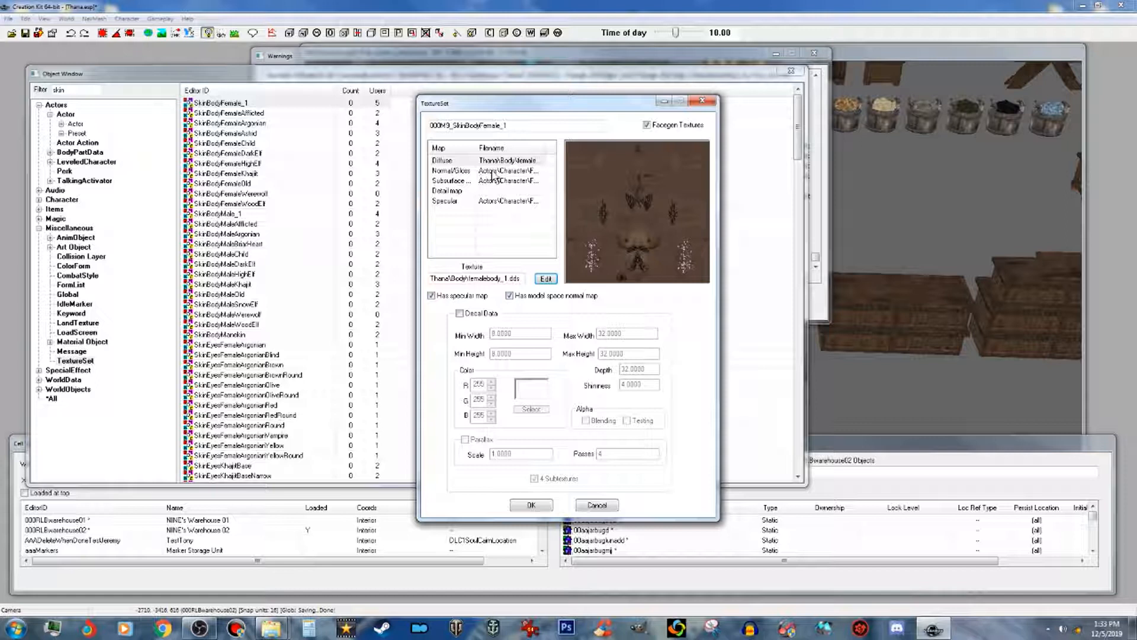
# Step: Assign femalebody_1_msn.dds from the Thana\Body folder to the Normal/Gloss map
pyautogui.click(501, 172)
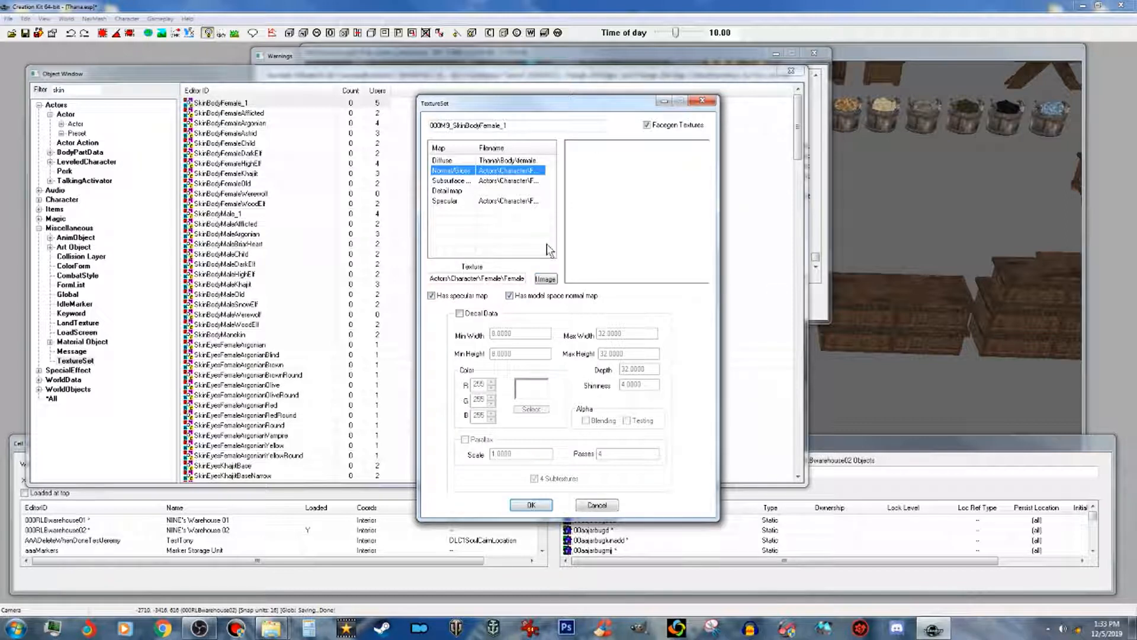
pyautogui.click(546, 279)
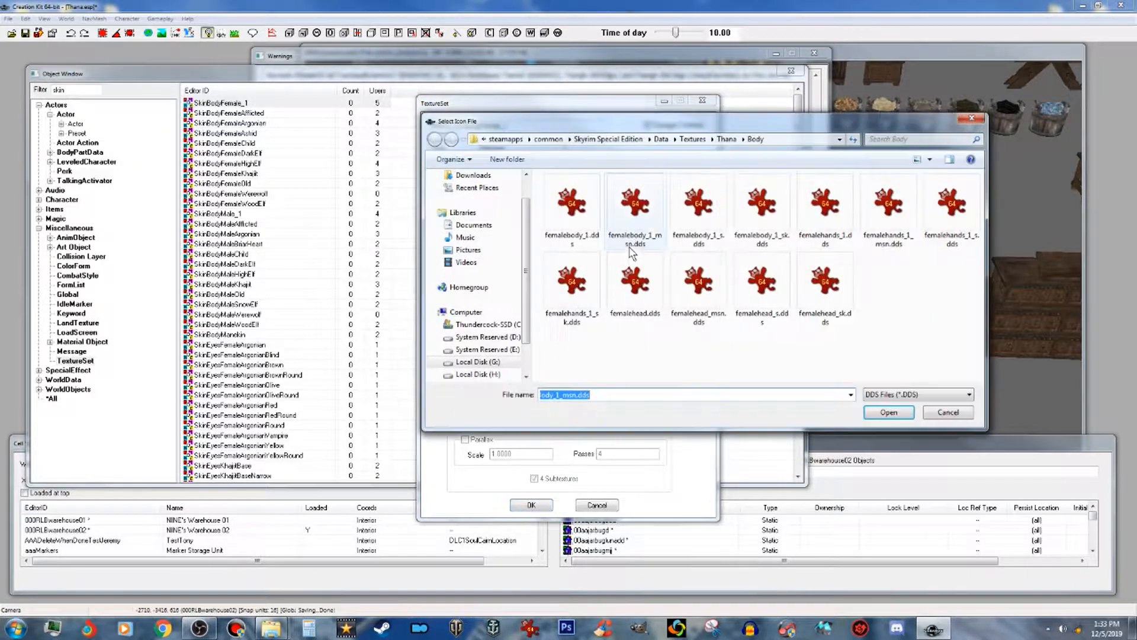
pyautogui.click(658, 220)
pyautogui.click(887, 410)
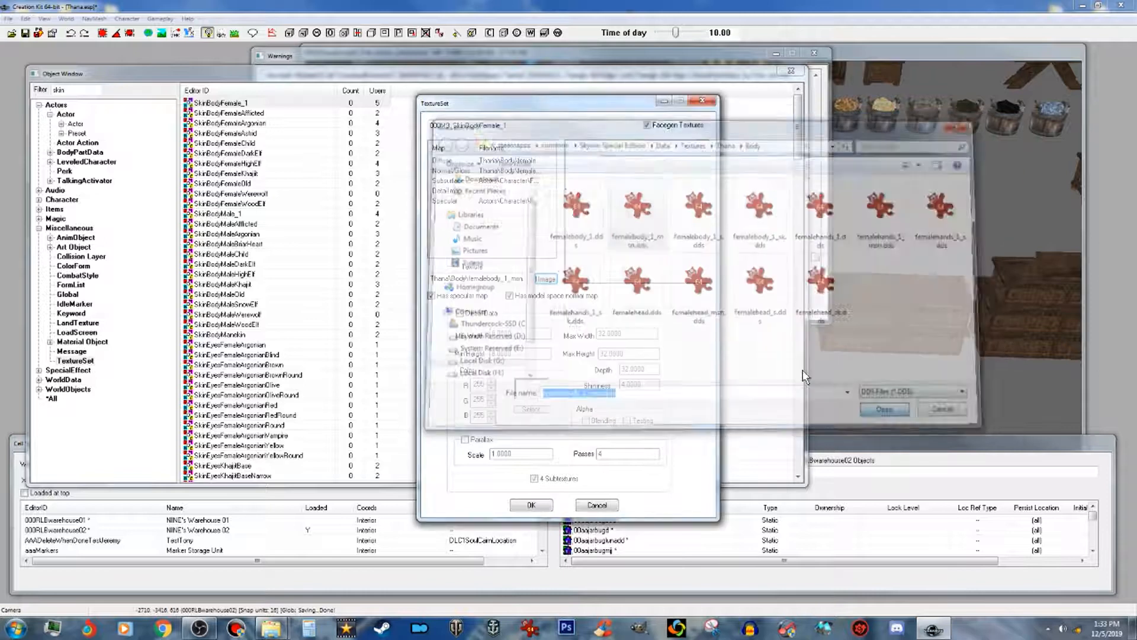
# Step: Assign femalebody_1_sk.dds from the Thana\Body folder to the Subsurface map
pyautogui.click(502, 181)
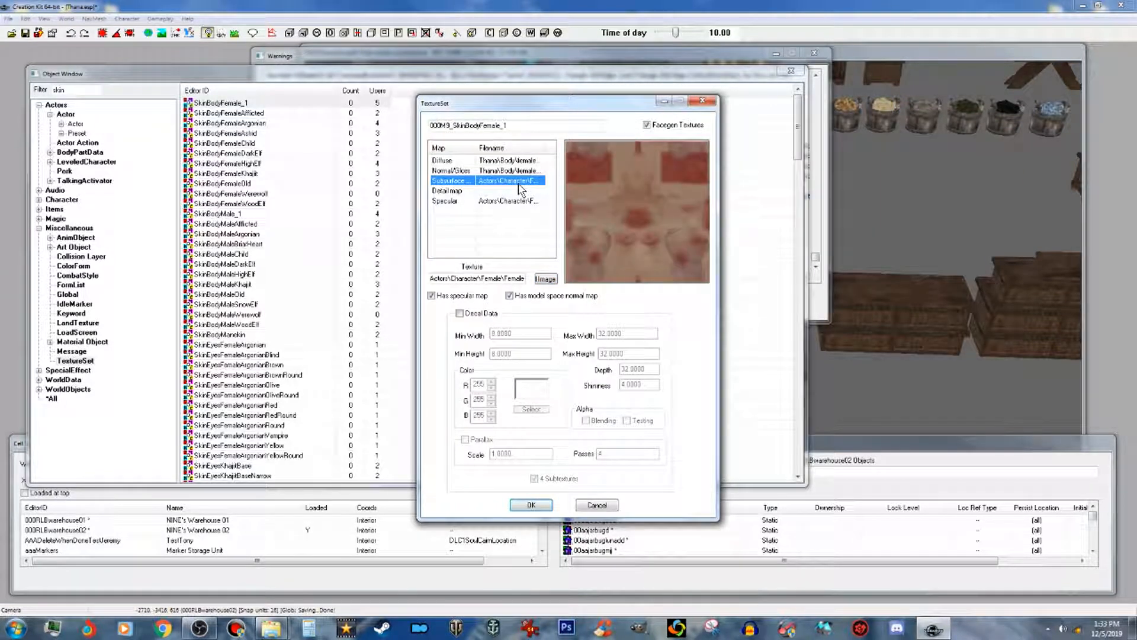
pyautogui.click(545, 278)
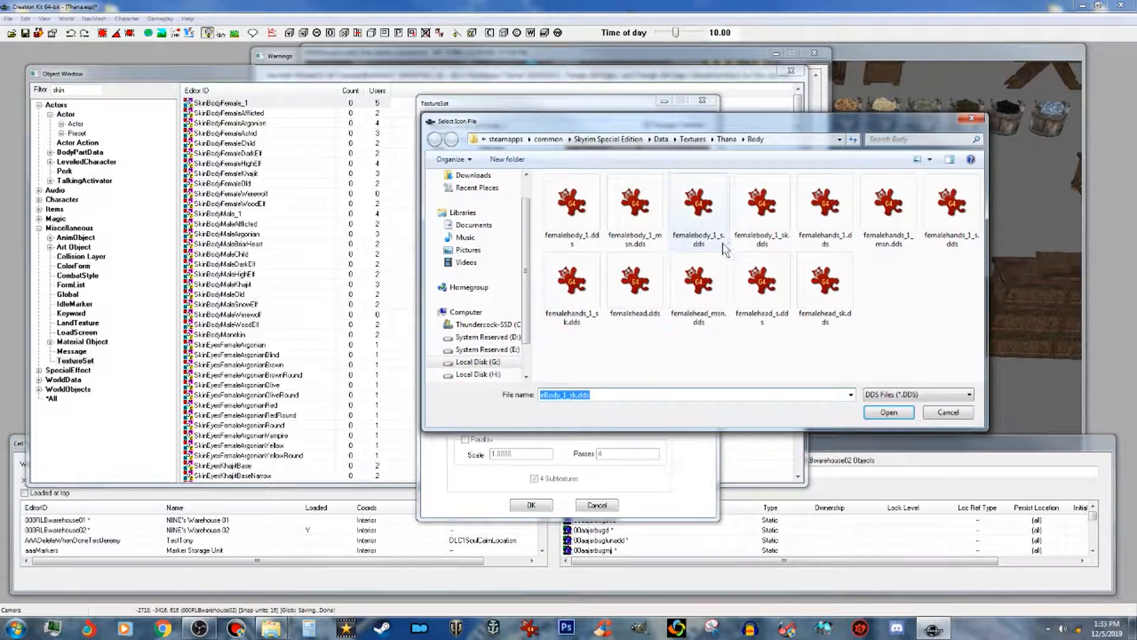
pyautogui.click(758, 224)
pyautogui.click(896, 412)
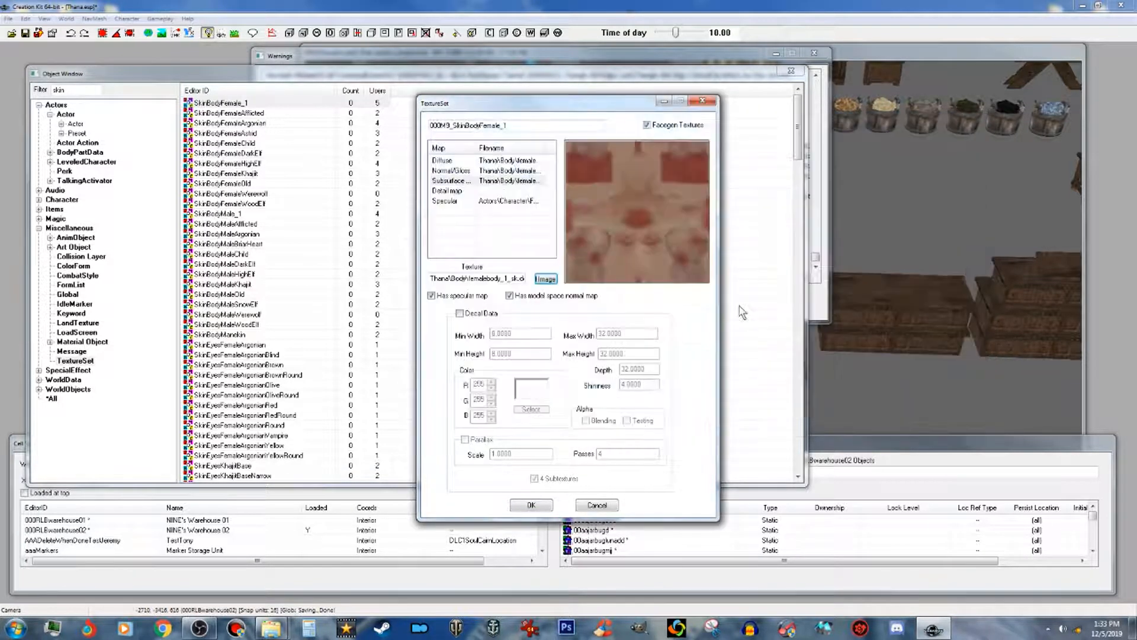
# Step: Assign femalebody_1_s.dds from the Thana\Body folder to the Specular map
pyautogui.click(521, 203)
pyautogui.click(545, 279)
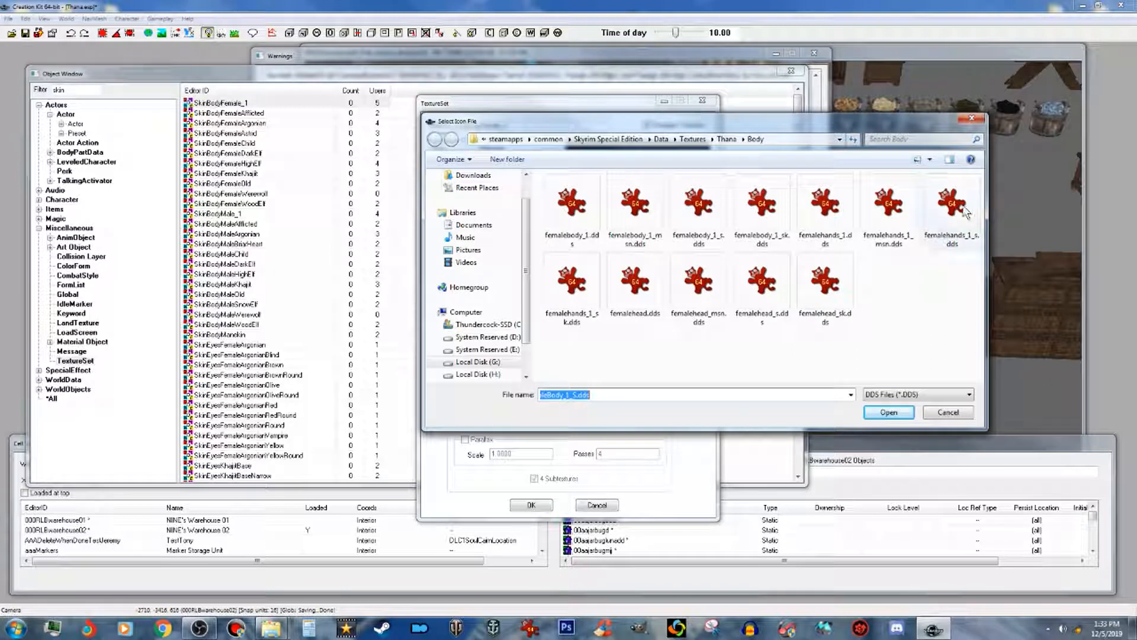
pyautogui.click(705, 216)
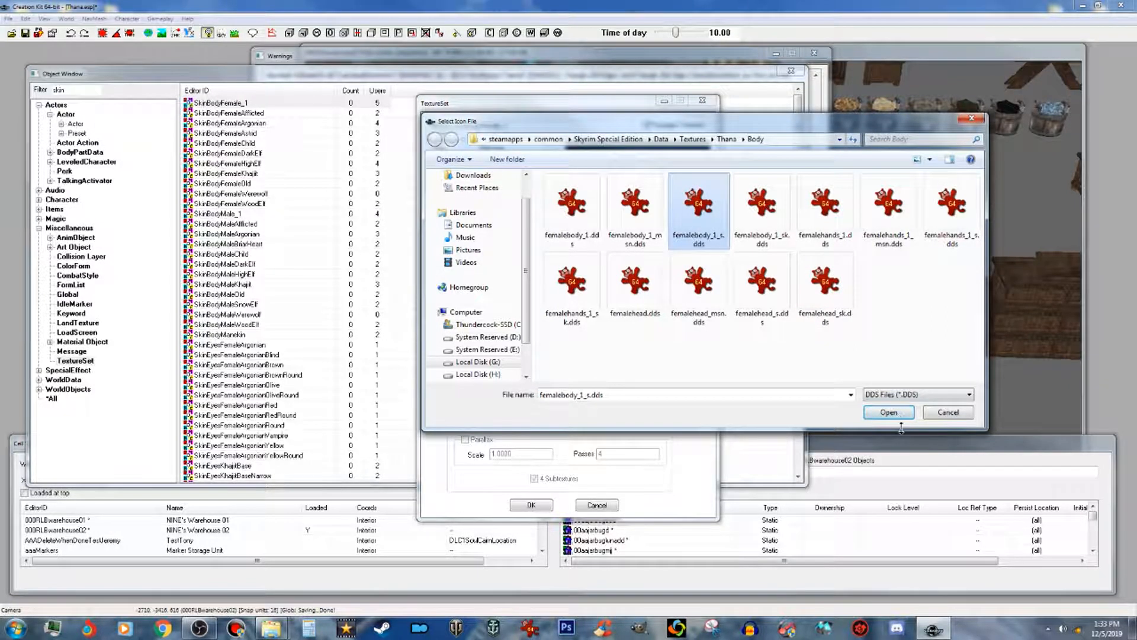
pyautogui.click(892, 414)
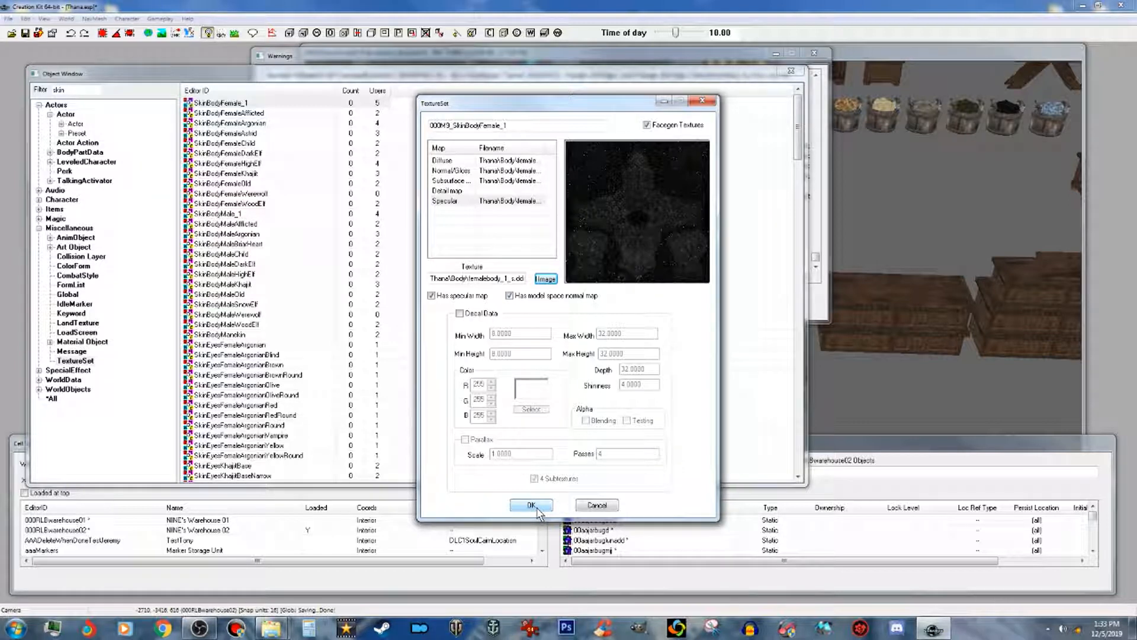
# Step: Change the texture set's ID to 000M9_SkinBodyFemale_1TXT and create it as a new form
pyautogui.click(521, 123)
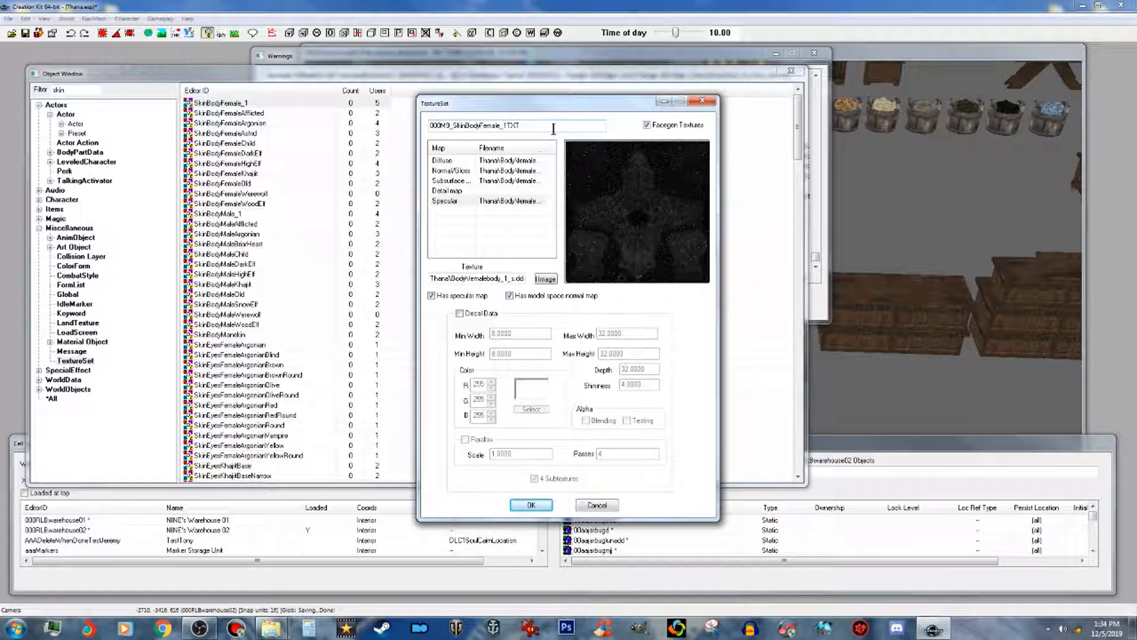
pyautogui.click(534, 506)
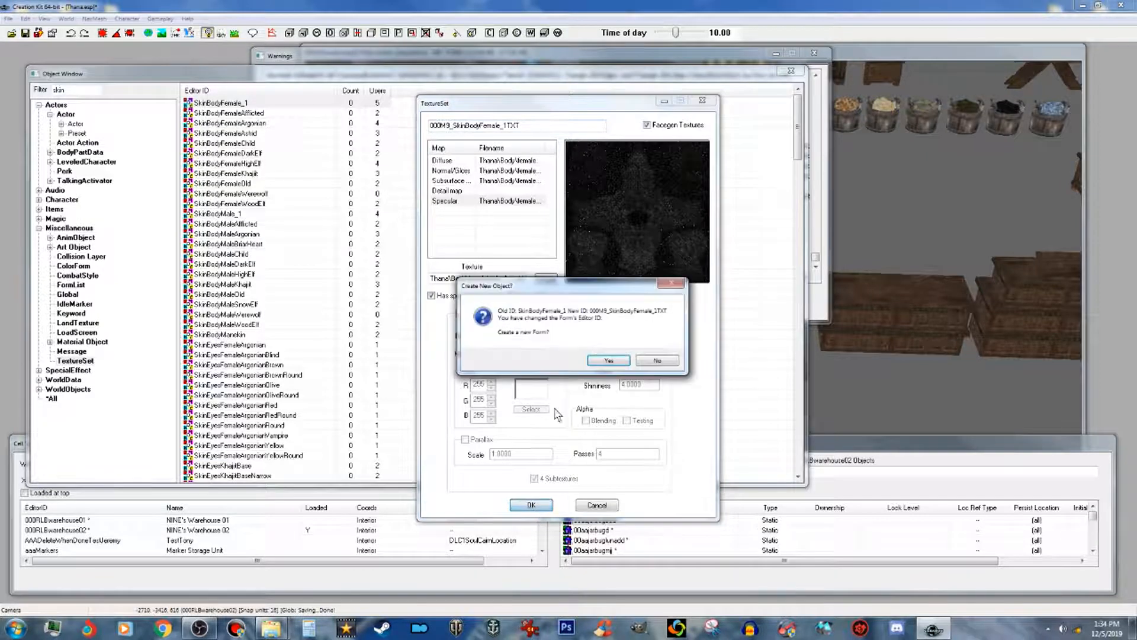
pyautogui.click(610, 361)
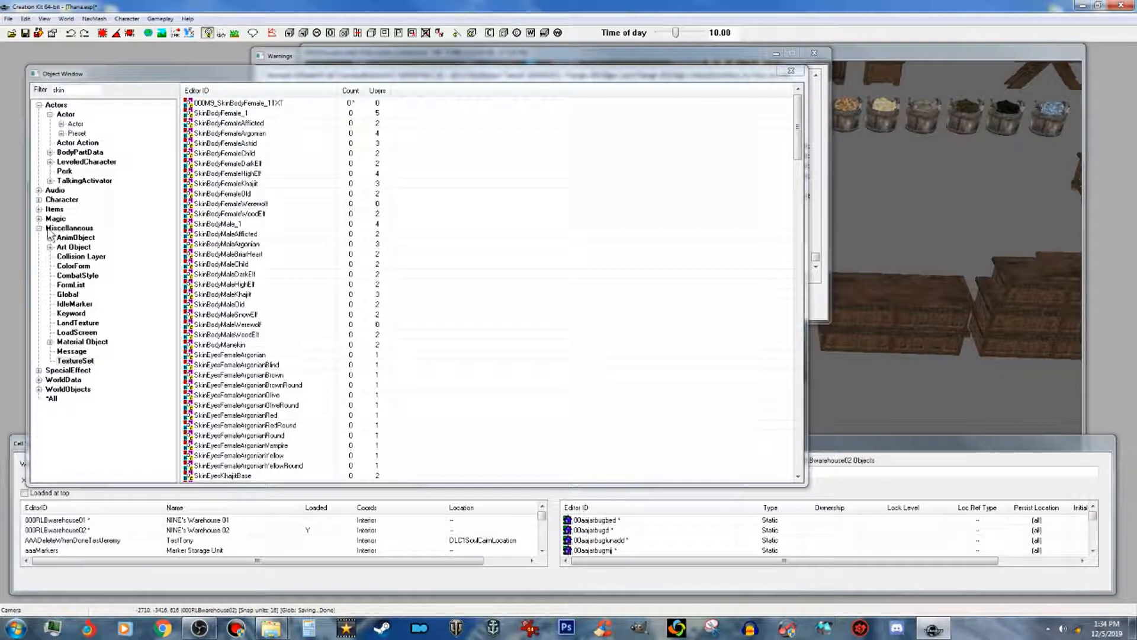
# Step: Show the ArmorAddon items and filter them by "000m9"
pyautogui.click(39, 228)
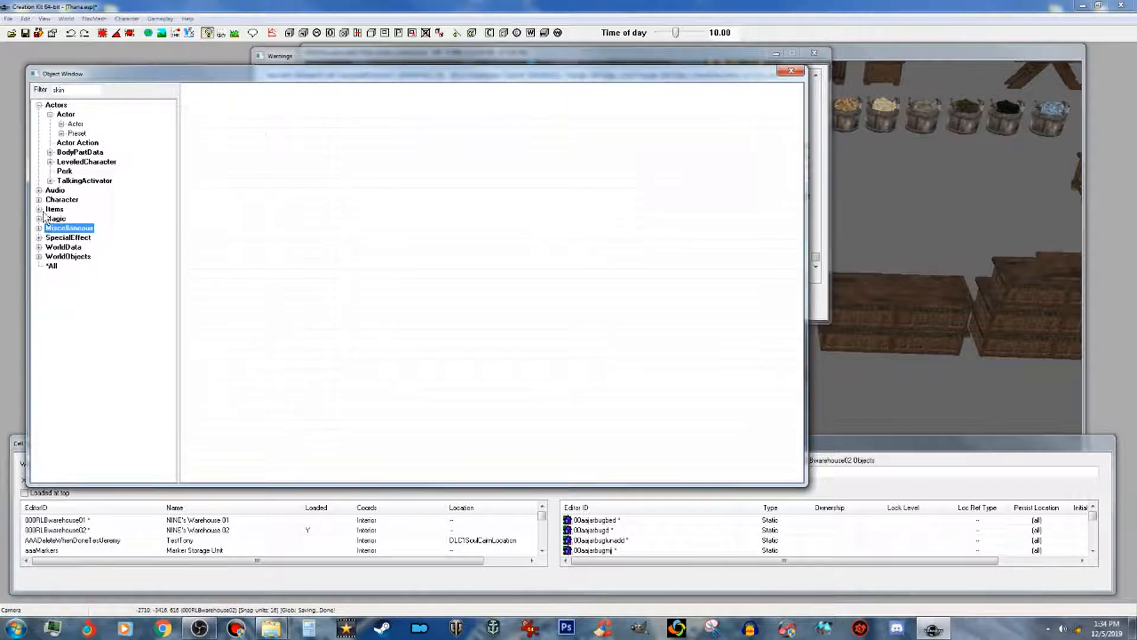
pyautogui.click(39, 209)
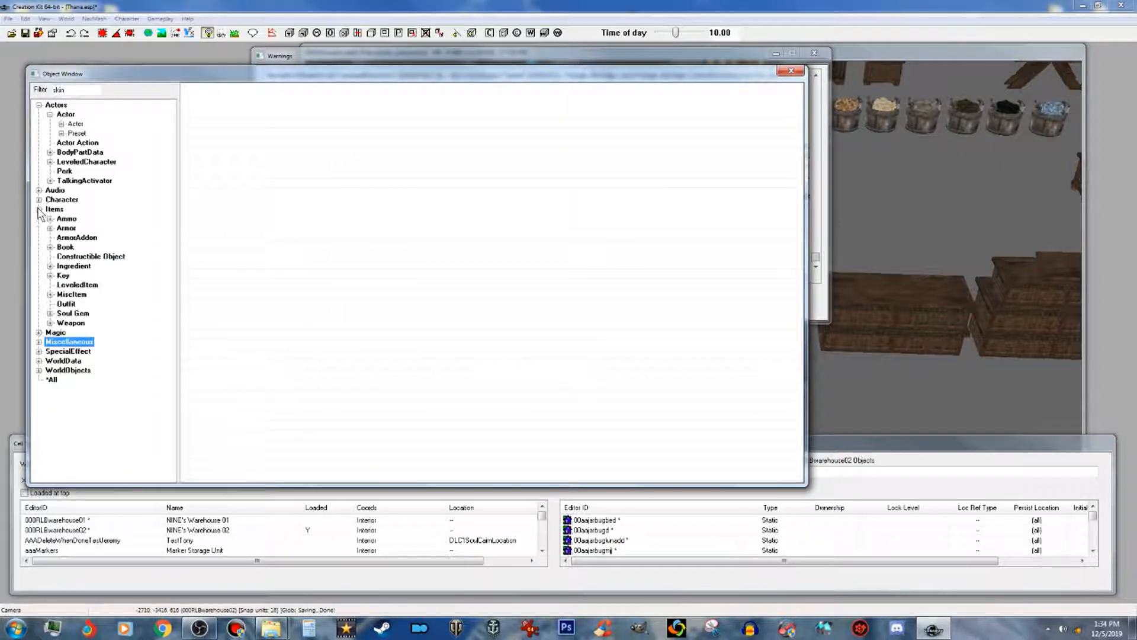
pyautogui.click(76, 238)
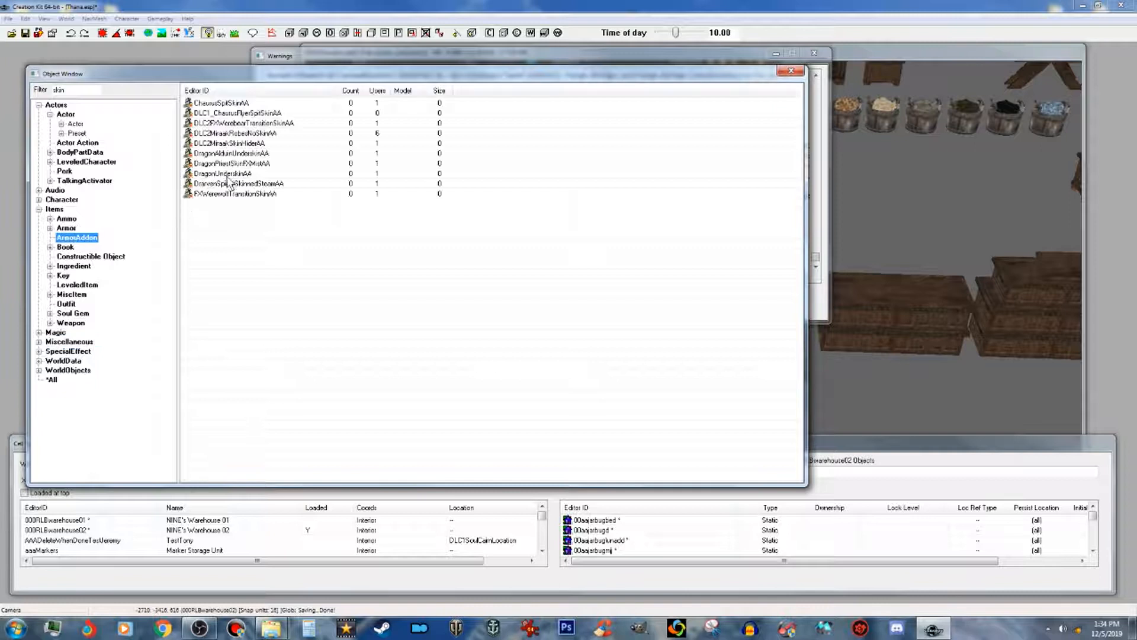
pyautogui.doubleClick(72, 92)
pyautogui.write('000m9')
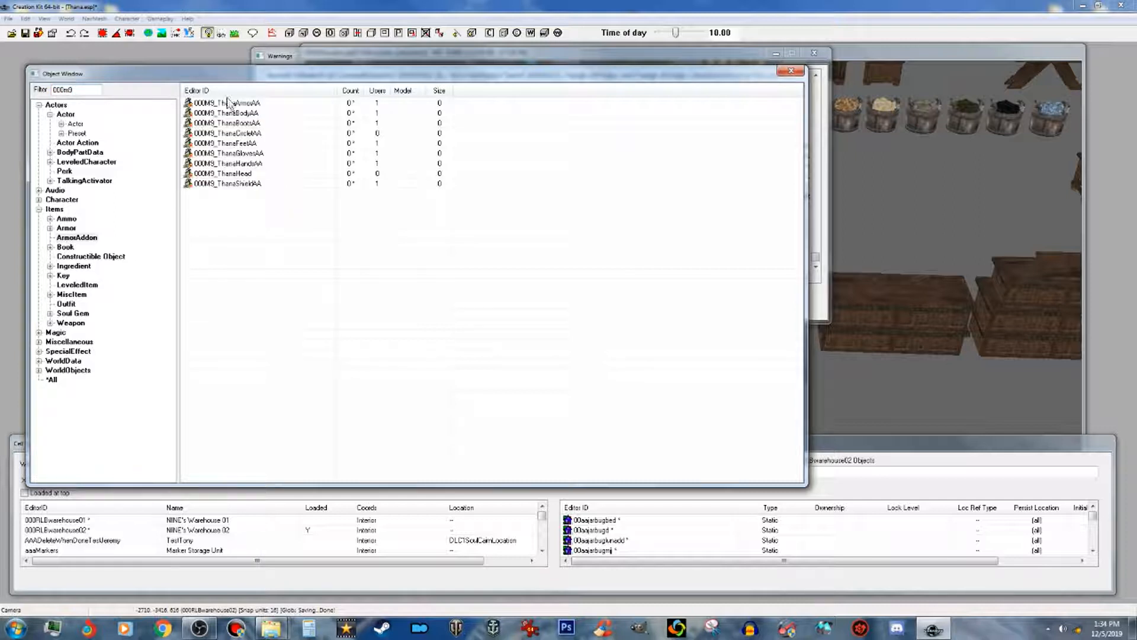
# Step: Set the female skin texture of 000M9_ThanaBodyAA to 000M9_SkinBodyFemale_1TXT and save the plugin
pyautogui.doubleClick(255, 114)
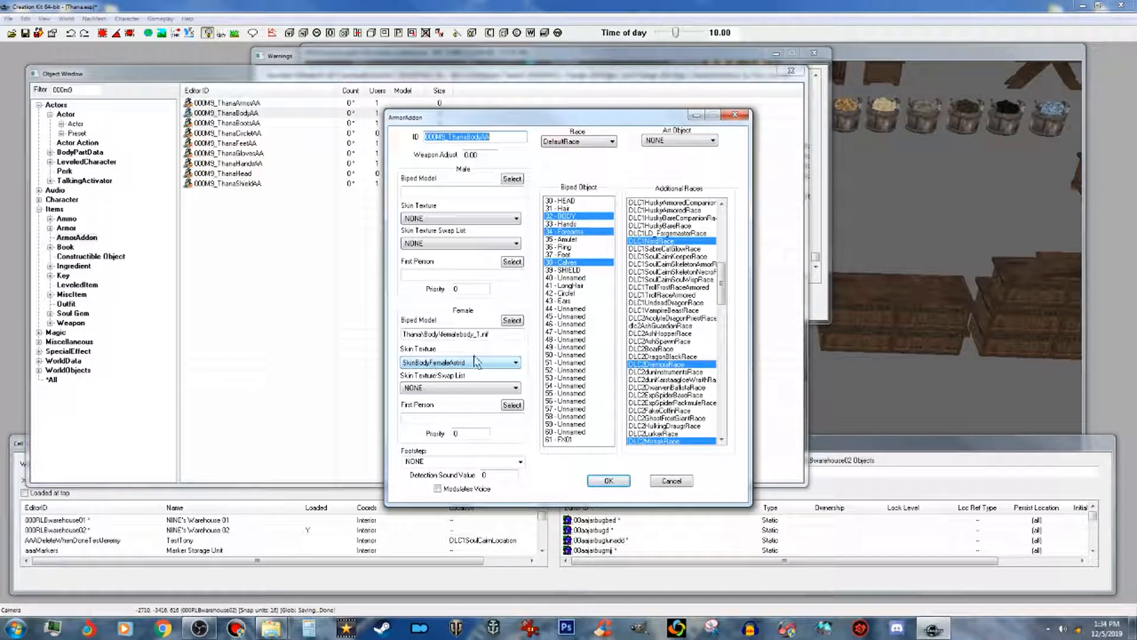
pyautogui.click(510, 363)
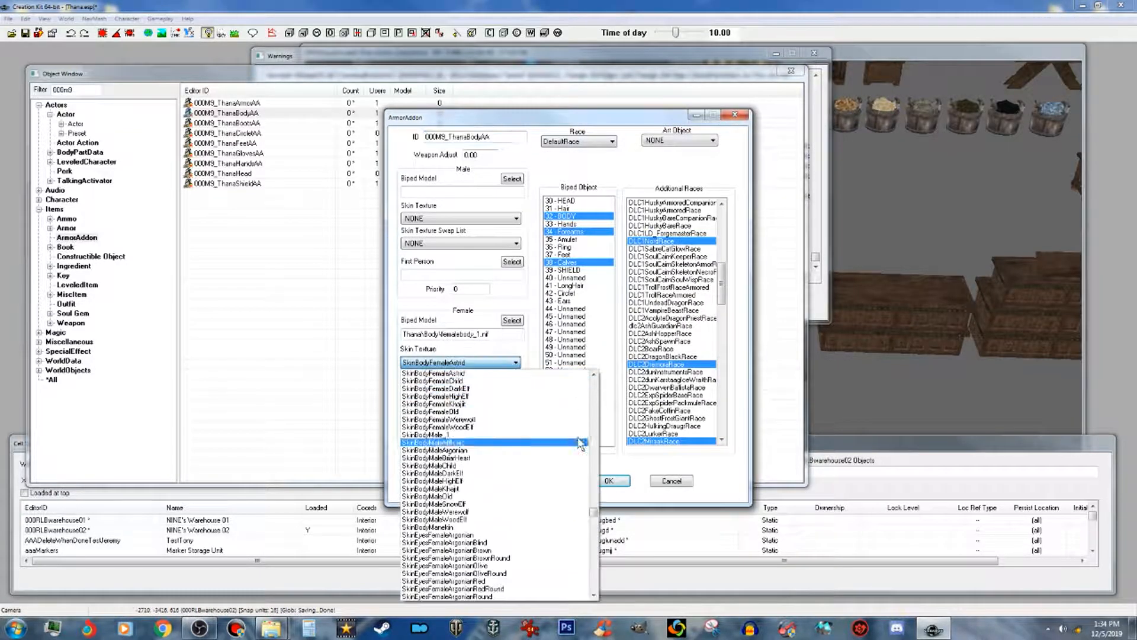
pyautogui.moveTo(594, 512); pyautogui.dragTo(594, 379)
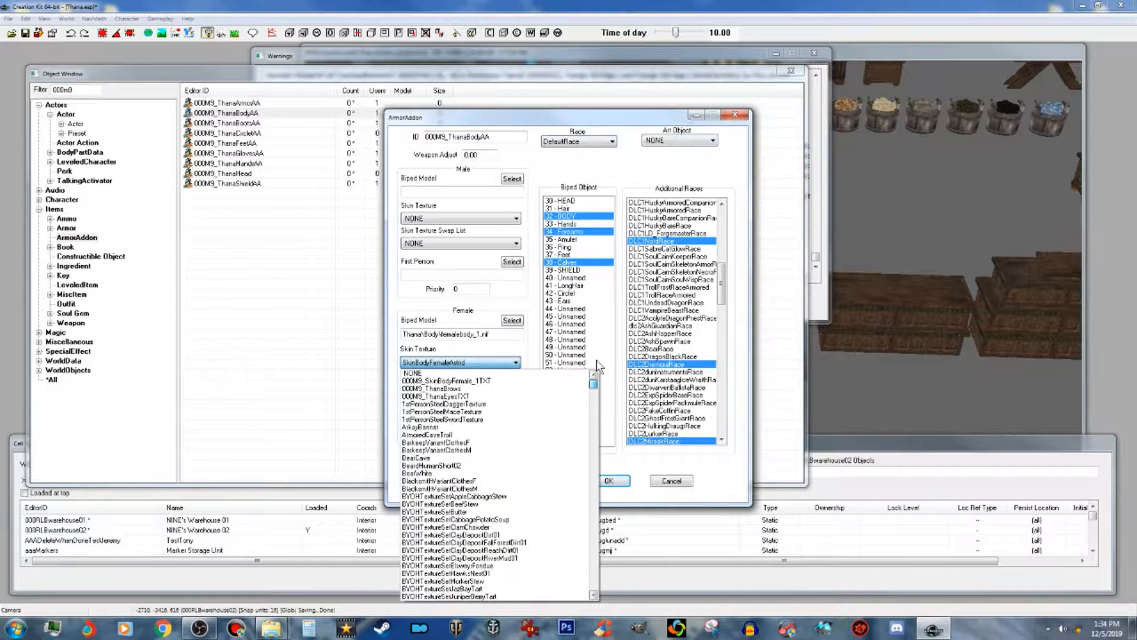
pyautogui.click(548, 382)
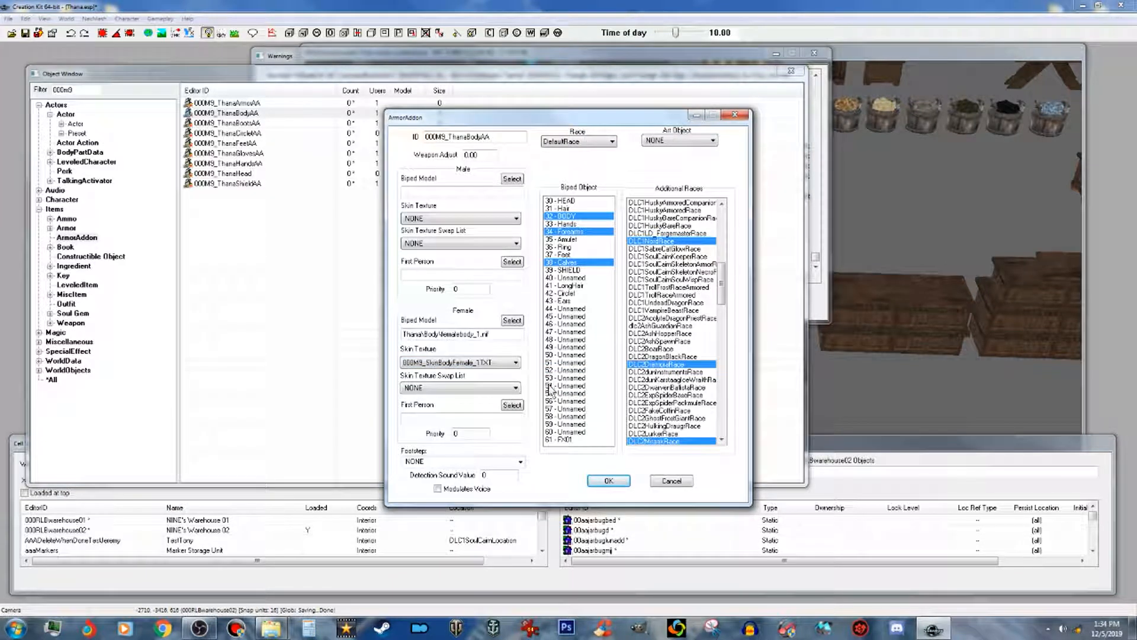
pyautogui.click(608, 481)
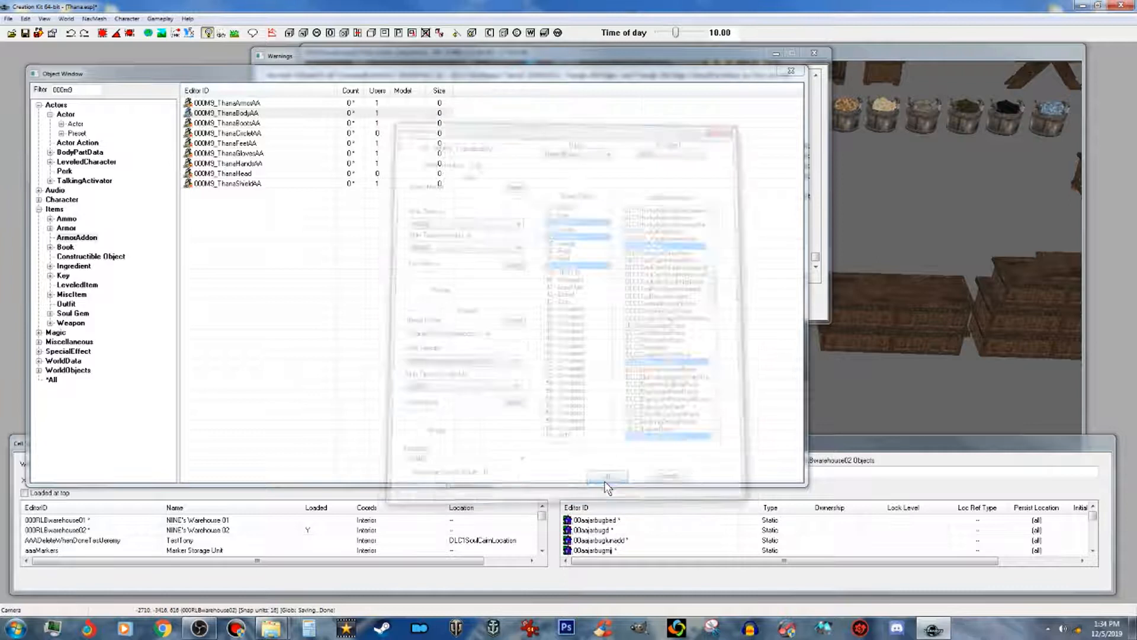
pyautogui.click(26, 32)
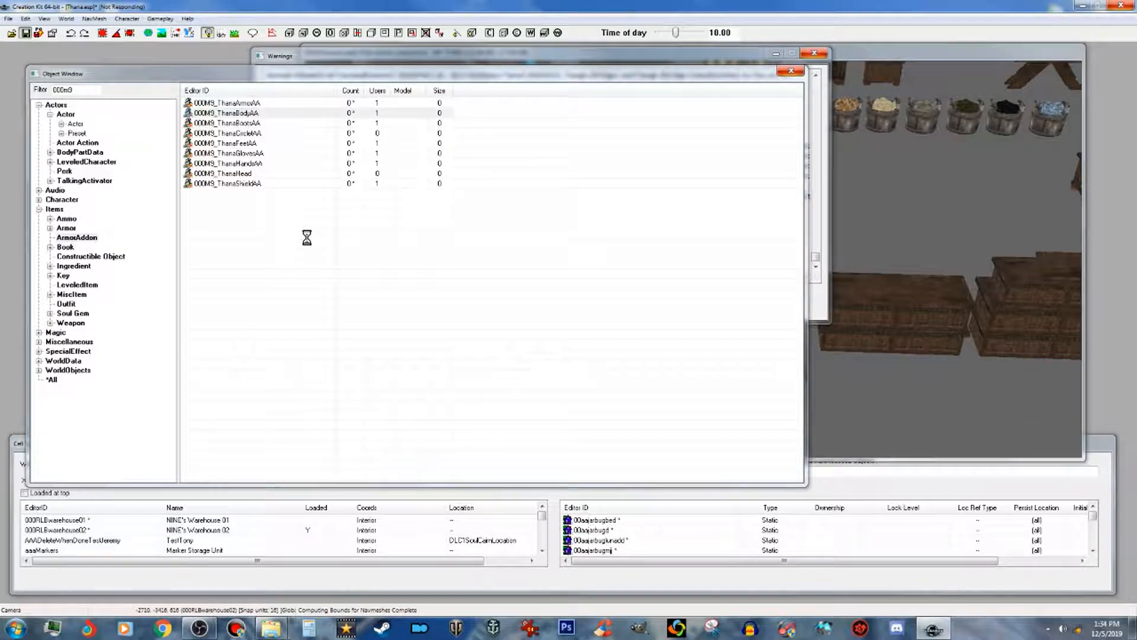
# Step: Set the female skin texture of the 000M9_ThanaFeetAA armor addon to 000M9_SkinBodyFemale_1TXT
pyautogui.click(254, 144)
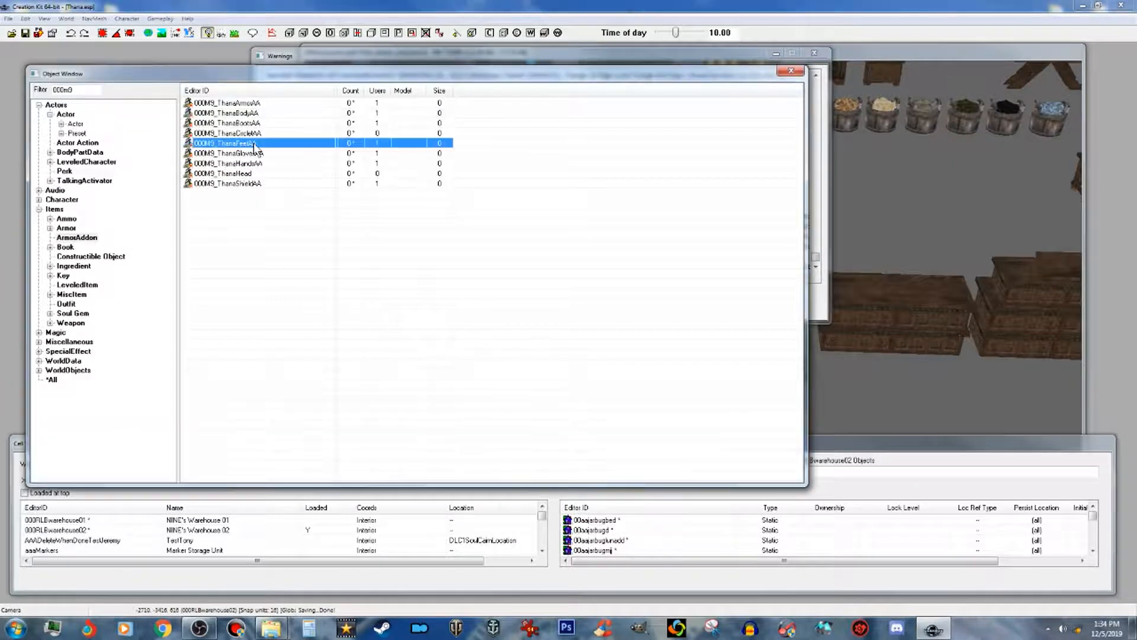
pyautogui.doubleClick(255, 144)
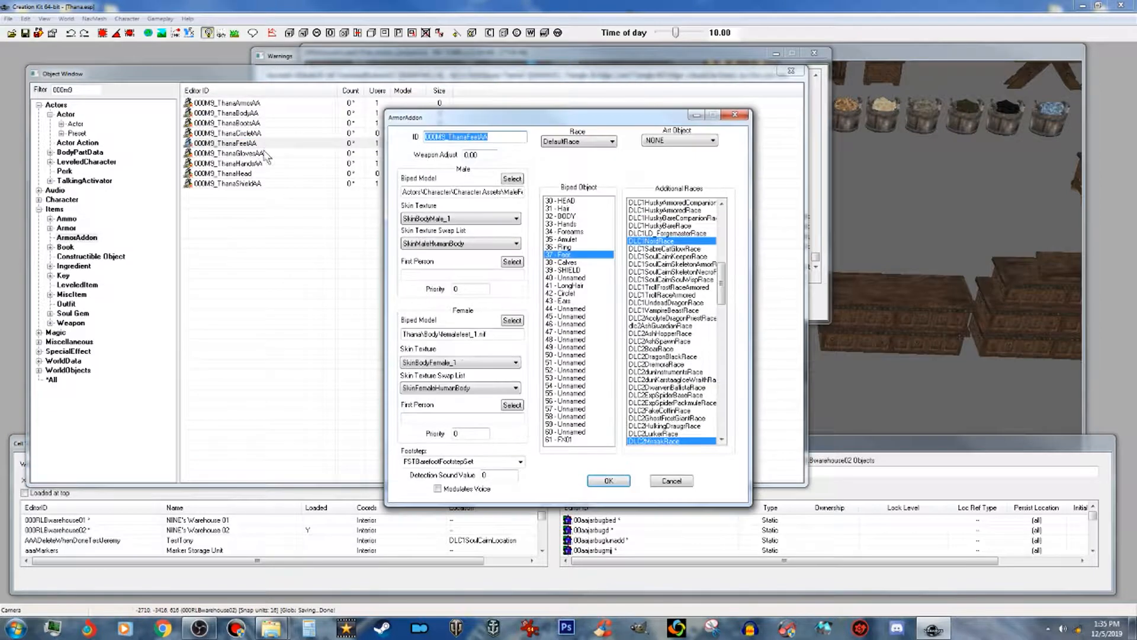
pyautogui.click(502, 363)
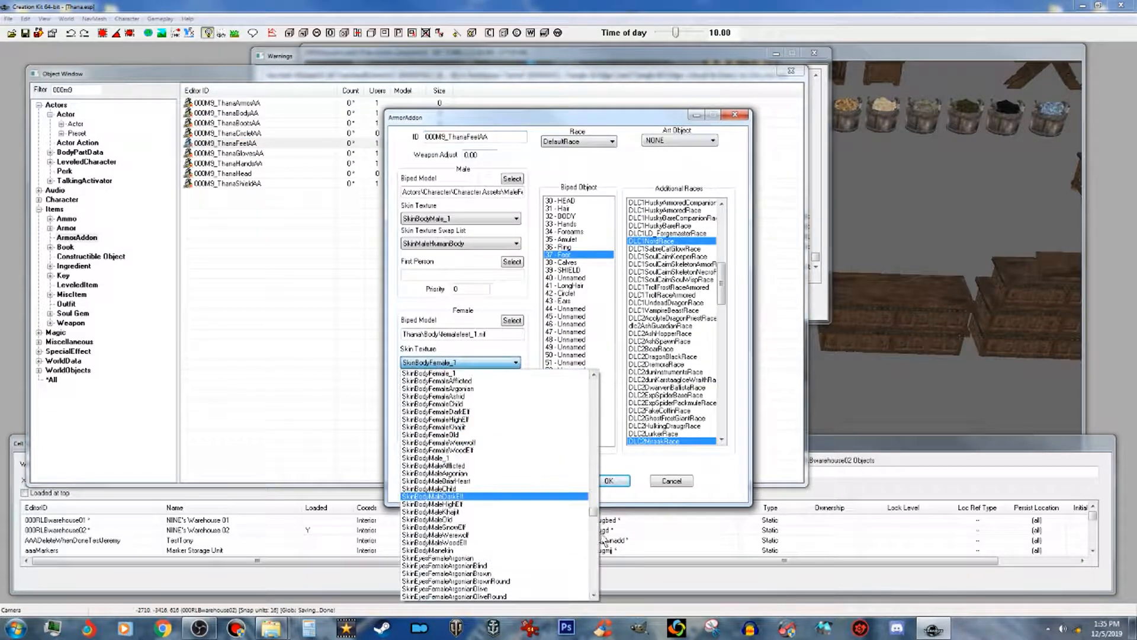
pyautogui.moveTo(601, 517); pyautogui.dragTo(602, 382)
pyautogui.click(541, 382)
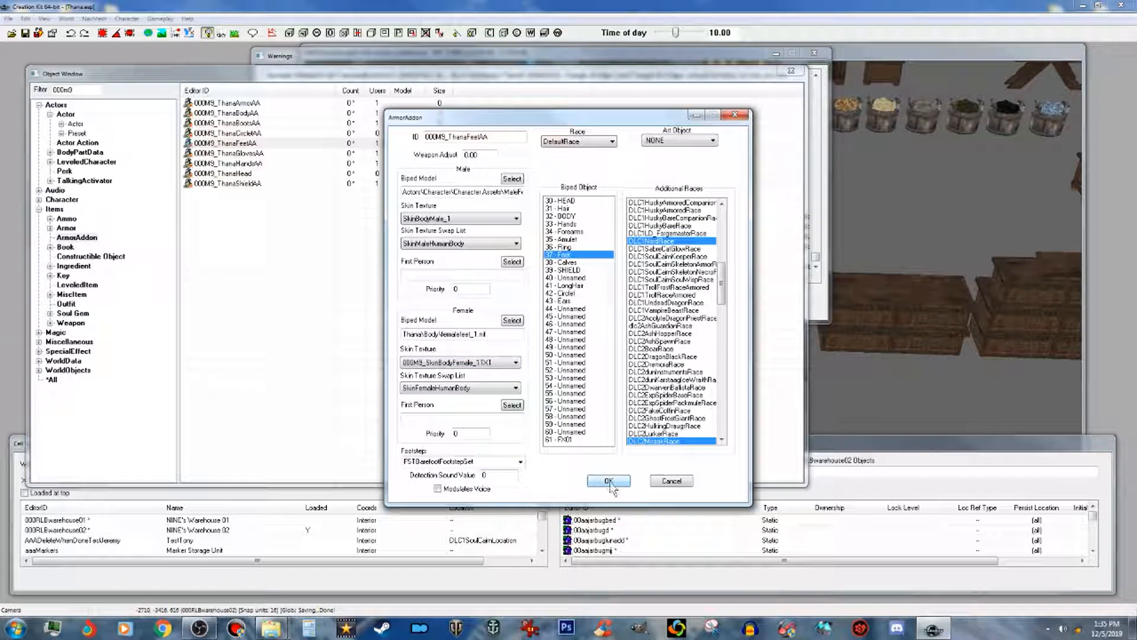
pyautogui.click(609, 481)
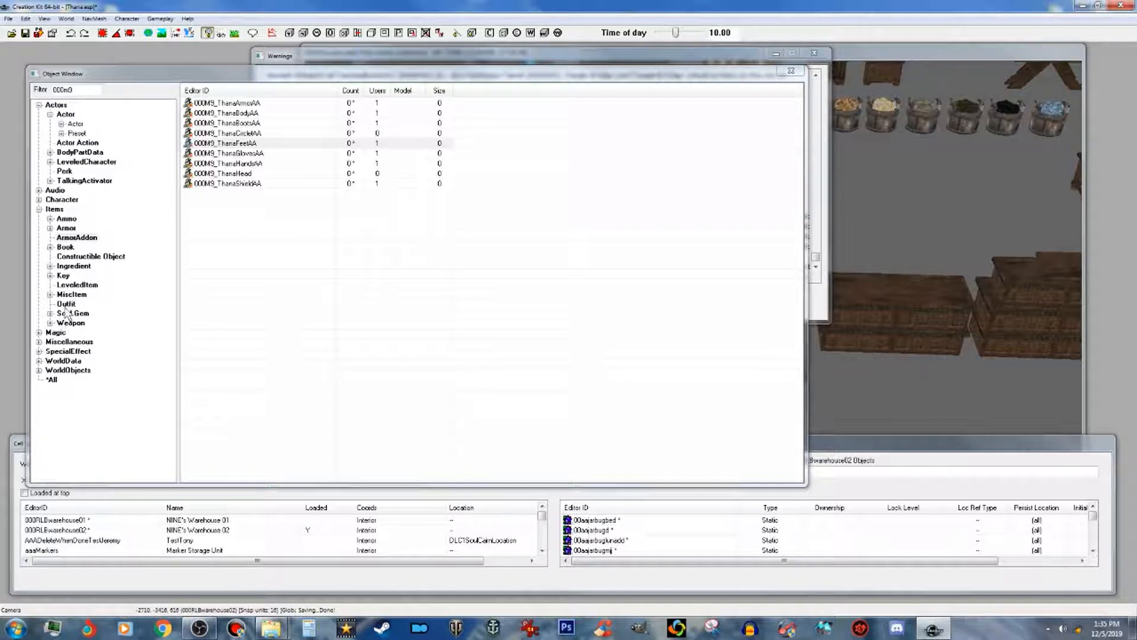
# Step: Search the Miscellaneous TextureSet forms for "hands" and clear the filter
pyautogui.click(39, 342)
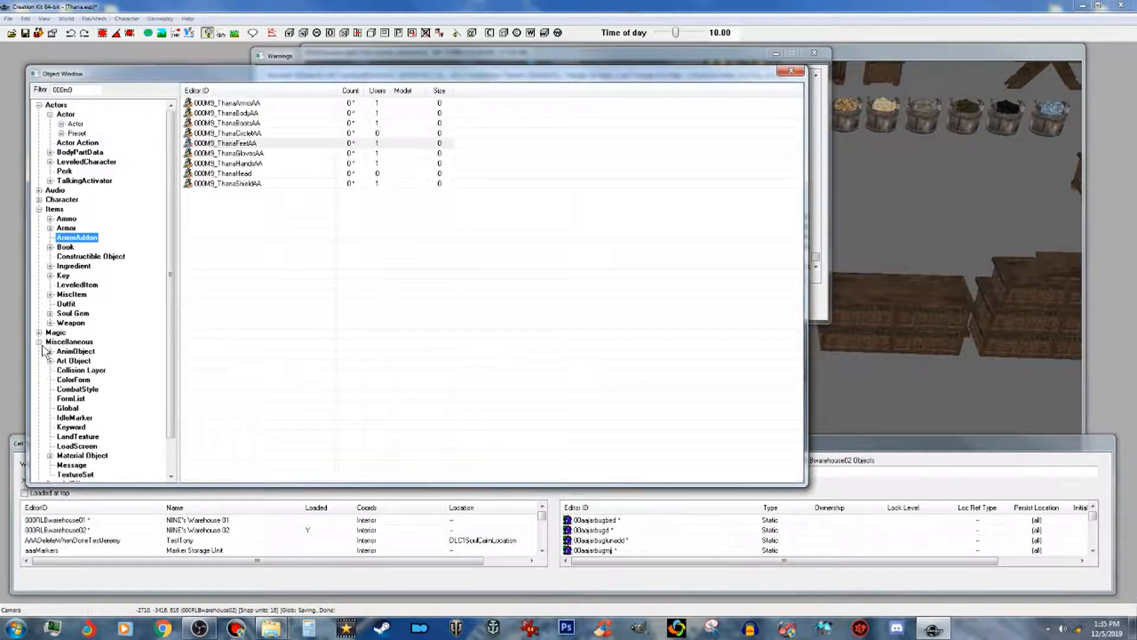
pyautogui.click(83, 475)
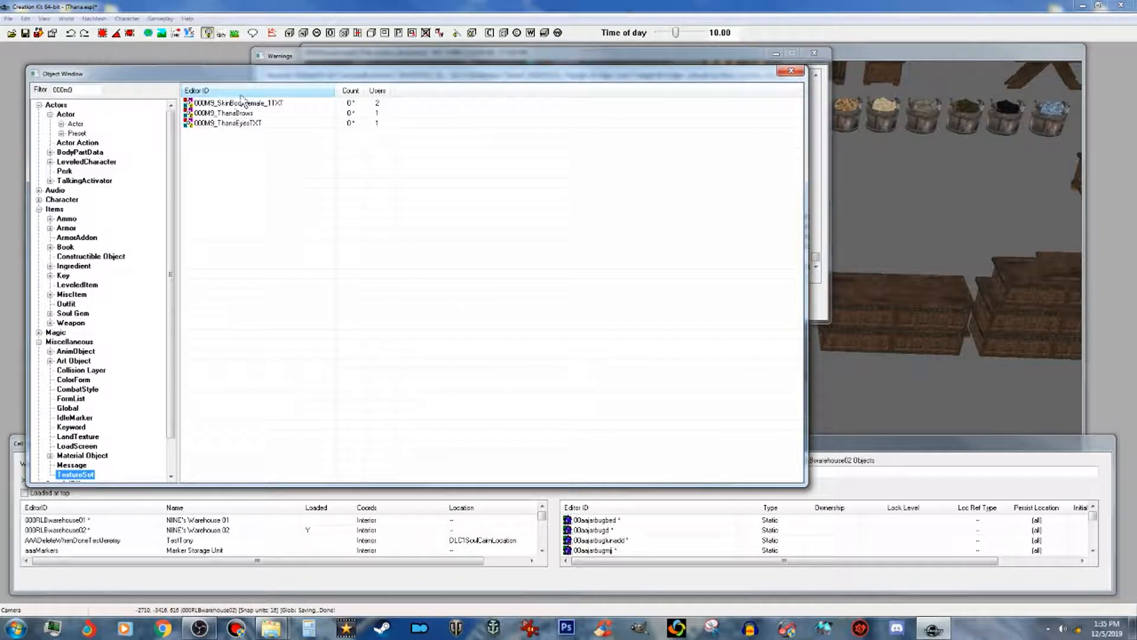
pyautogui.doubleClick(68, 90)
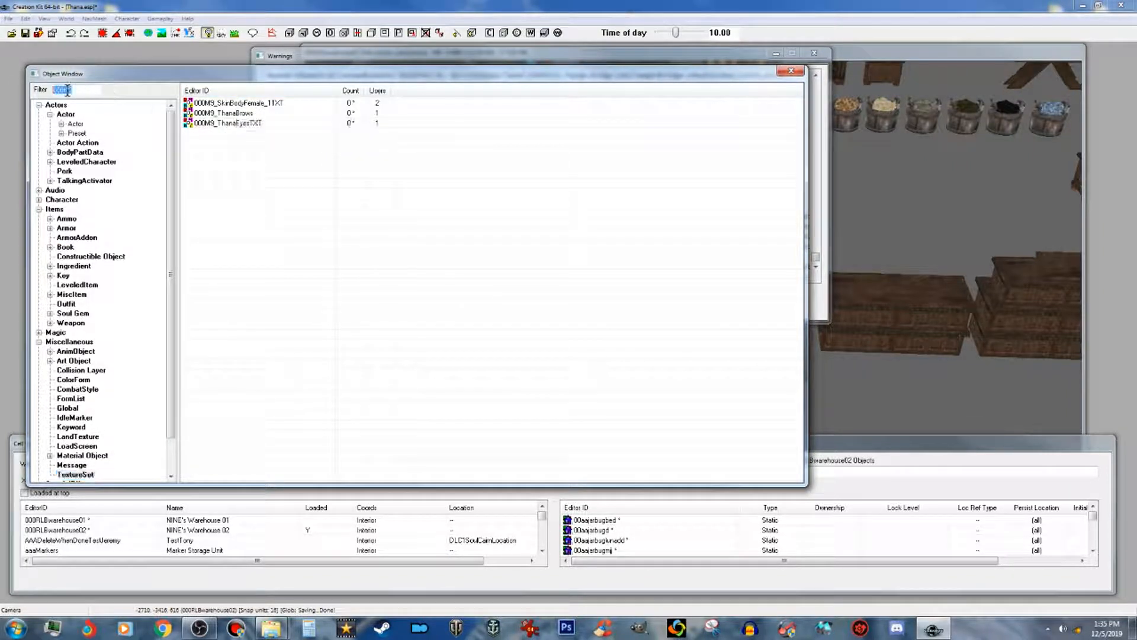
pyautogui.write('han d')
pyautogui.press('BackSpace')
pyautogui.press('BackSpace')
pyautogui.press('BackSpace')
pyautogui.write('s')
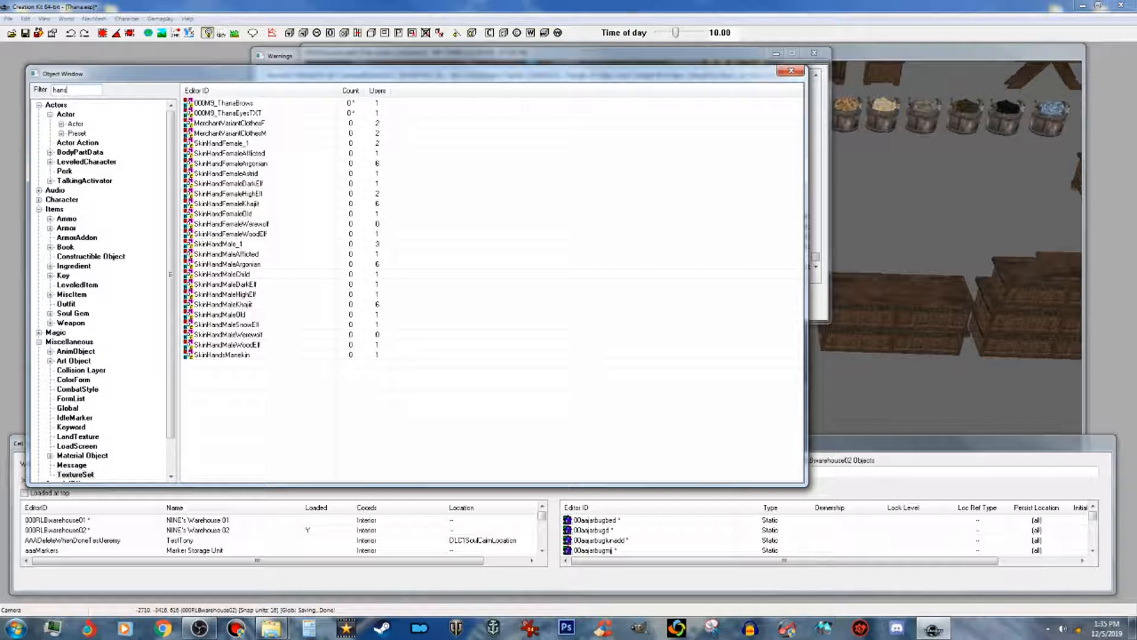
pyautogui.write('s')
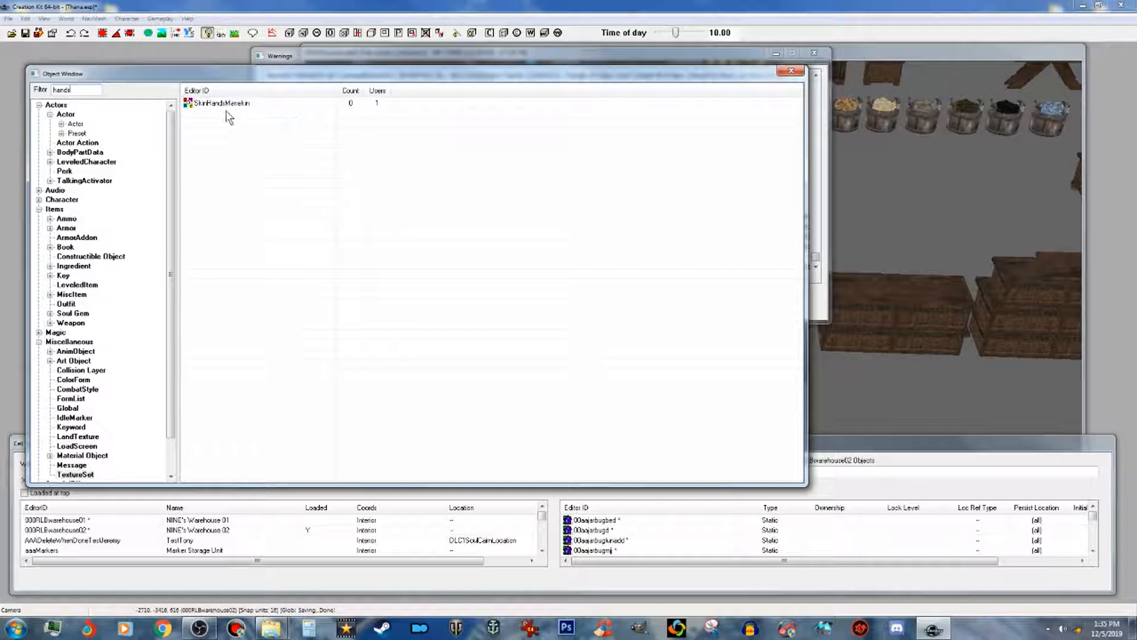
pyautogui.doubleClick(66, 89)
pyautogui.press('BackSpace')
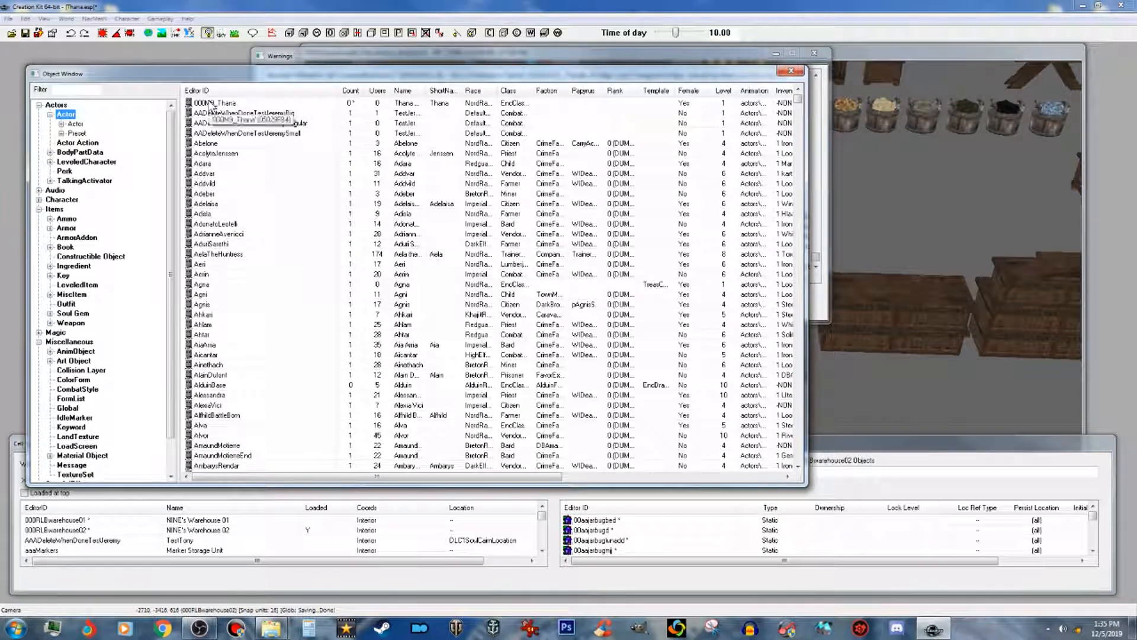
# Step: Examine the full-body preview of the 000M9_Thana actor from several angles, accept the actor and save the plugin
pyautogui.doubleClick(210, 103)
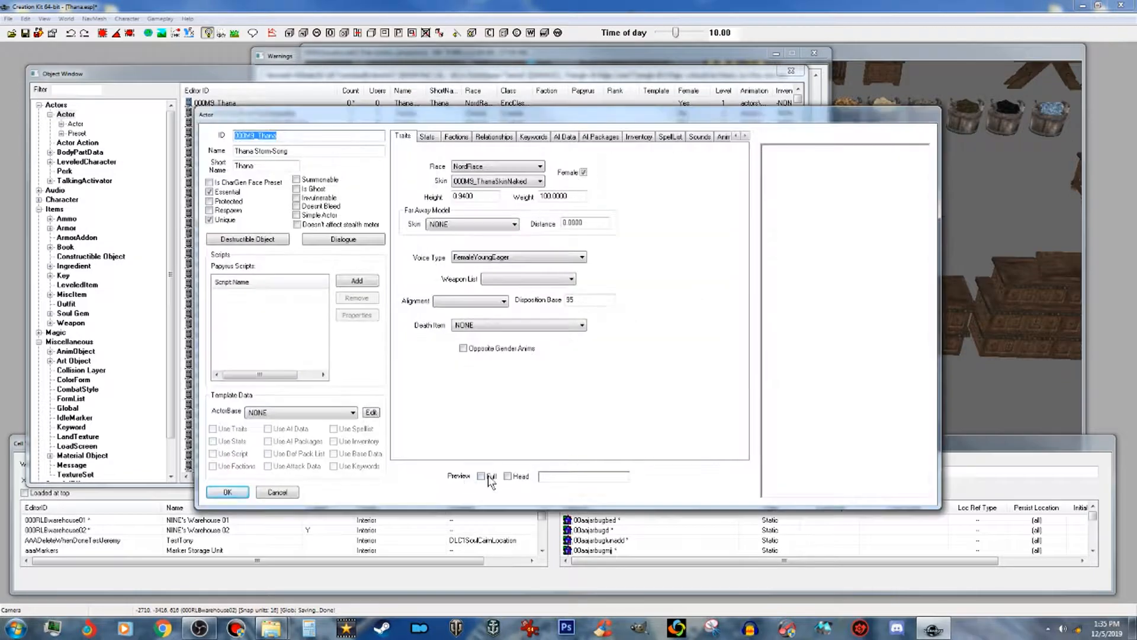
pyautogui.click(484, 478)
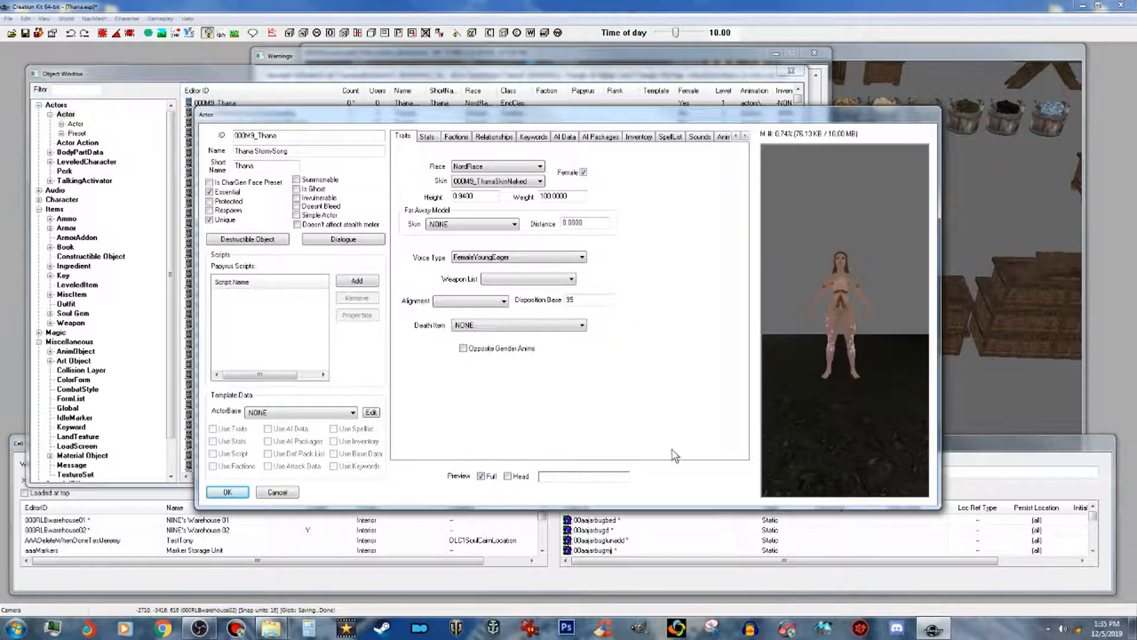
pyautogui.rightClick(880, 375)
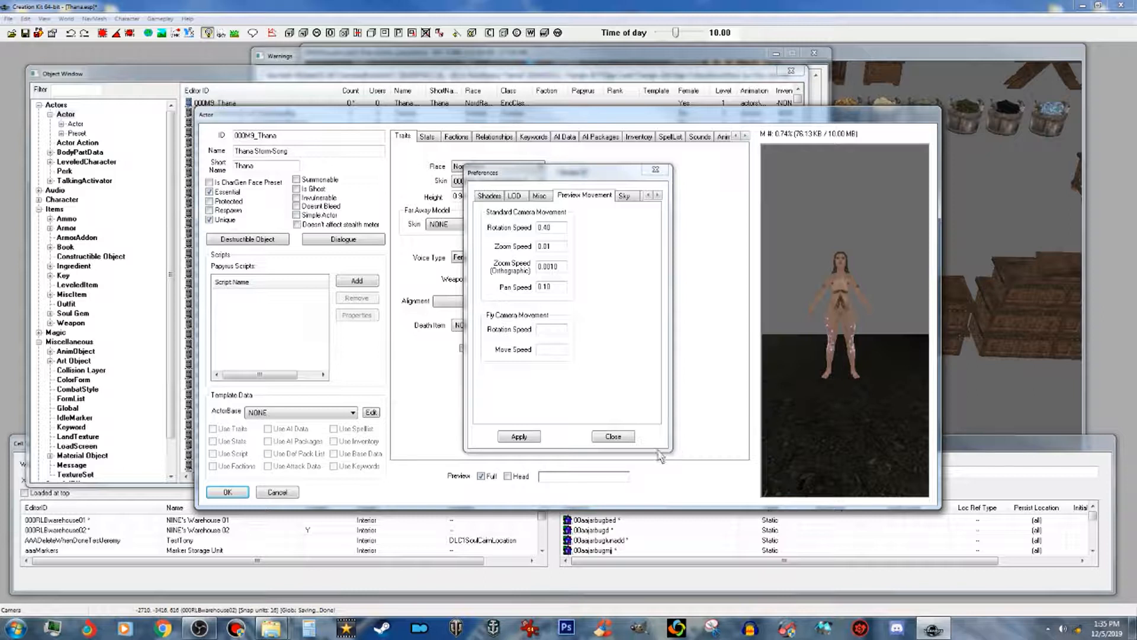
pyautogui.click(610, 434)
pyautogui.moveTo(855, 415); pyautogui.dragTo(771, 421)
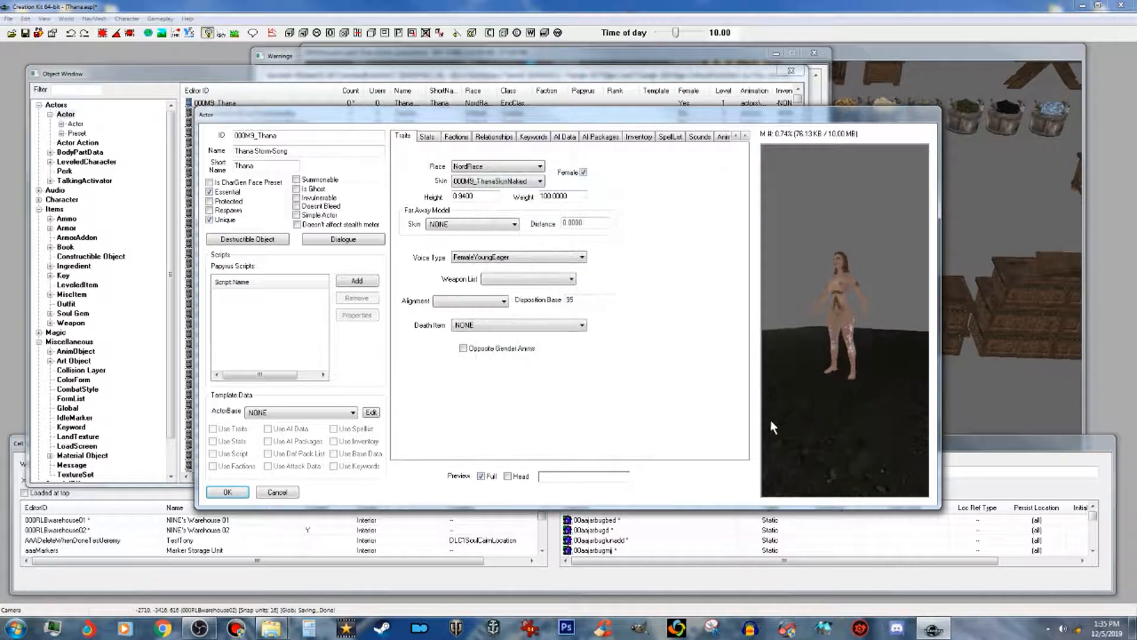
pyautogui.moveTo(895, 403); pyautogui.dragTo(838, 390)
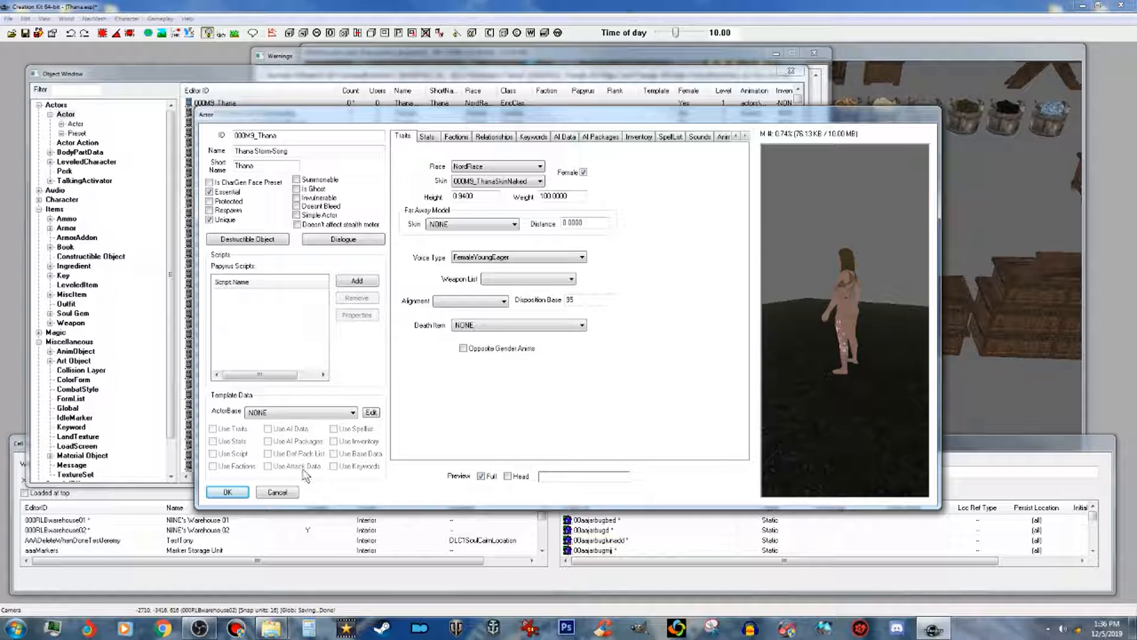
pyautogui.click(237, 491)
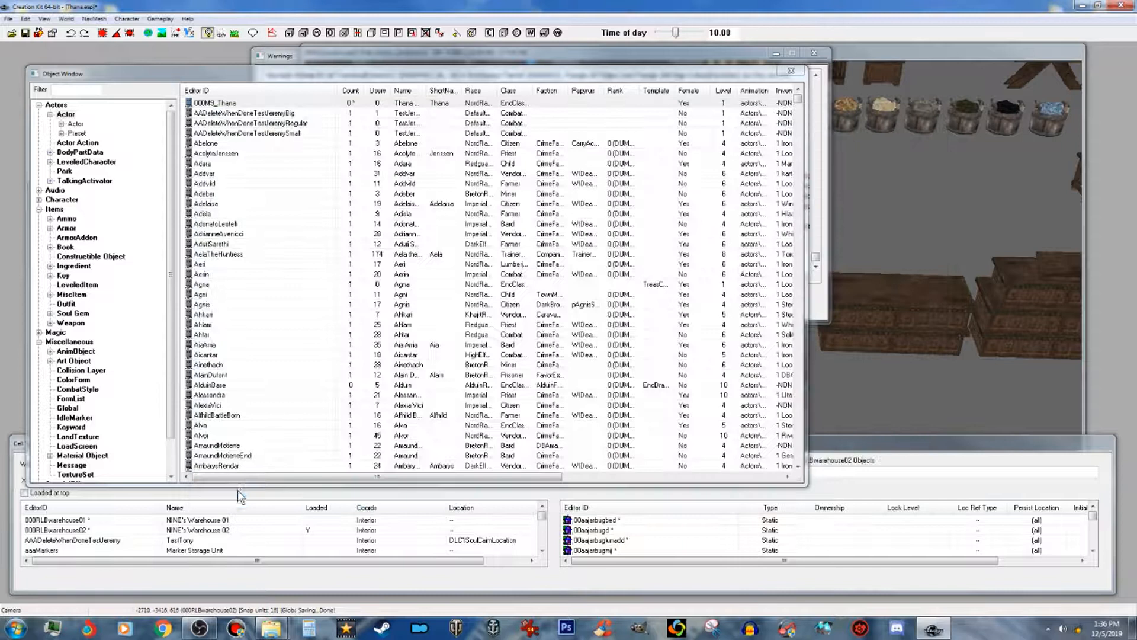
pyautogui.click(25, 33)
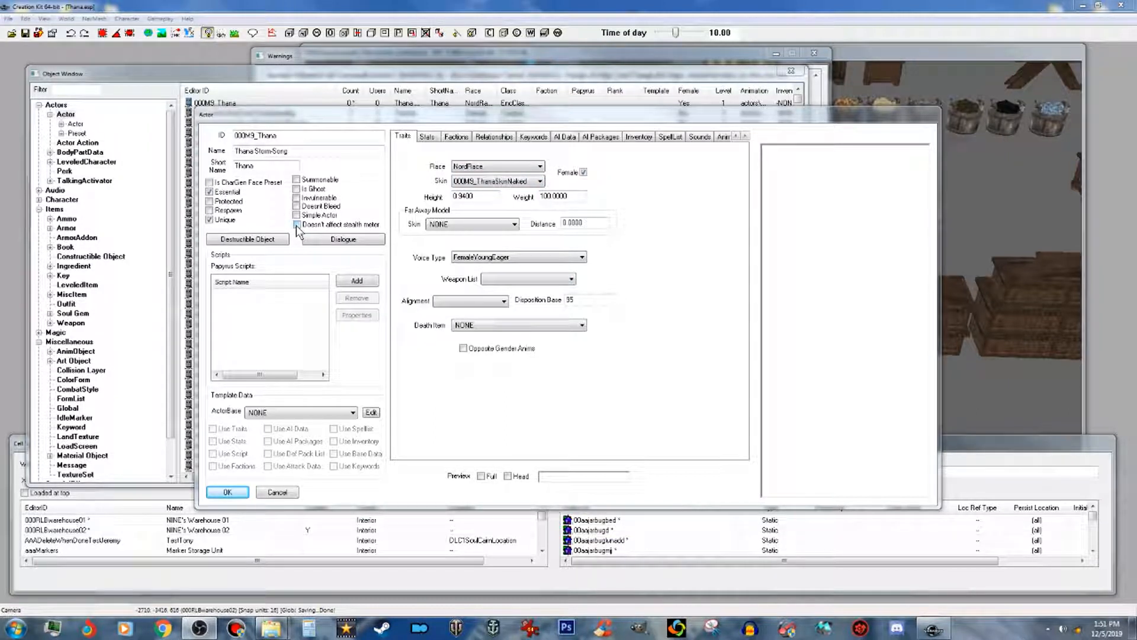
# Step: Enable "Doesn't affect stealth meter" for the 000M9_Thana actor and save the plugin
pyautogui.click(296, 224)
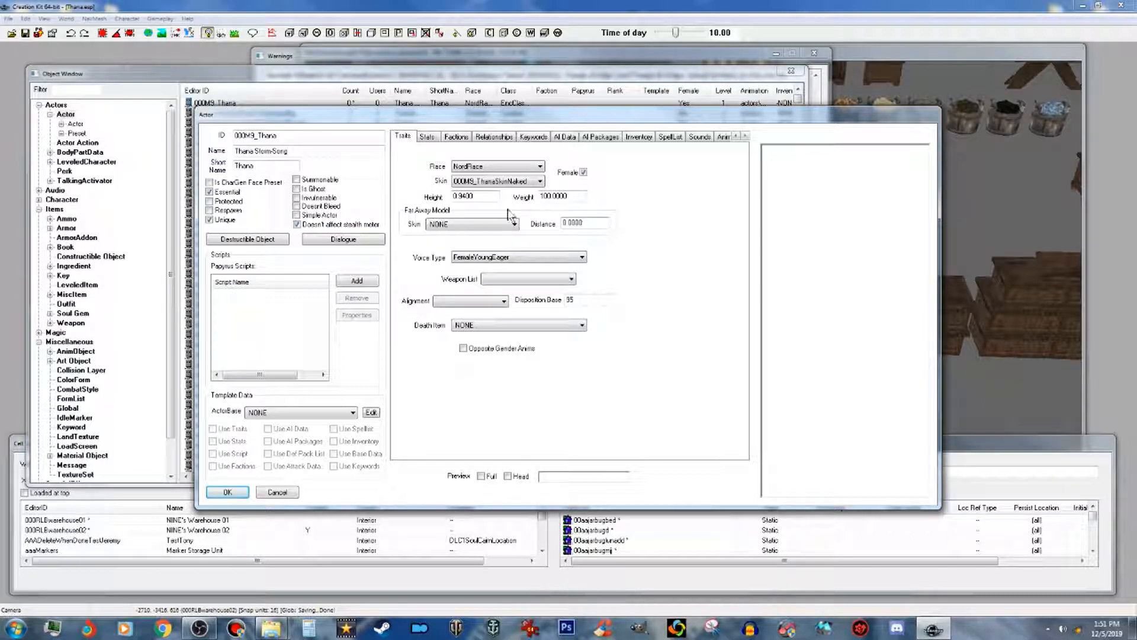
pyautogui.click(228, 492)
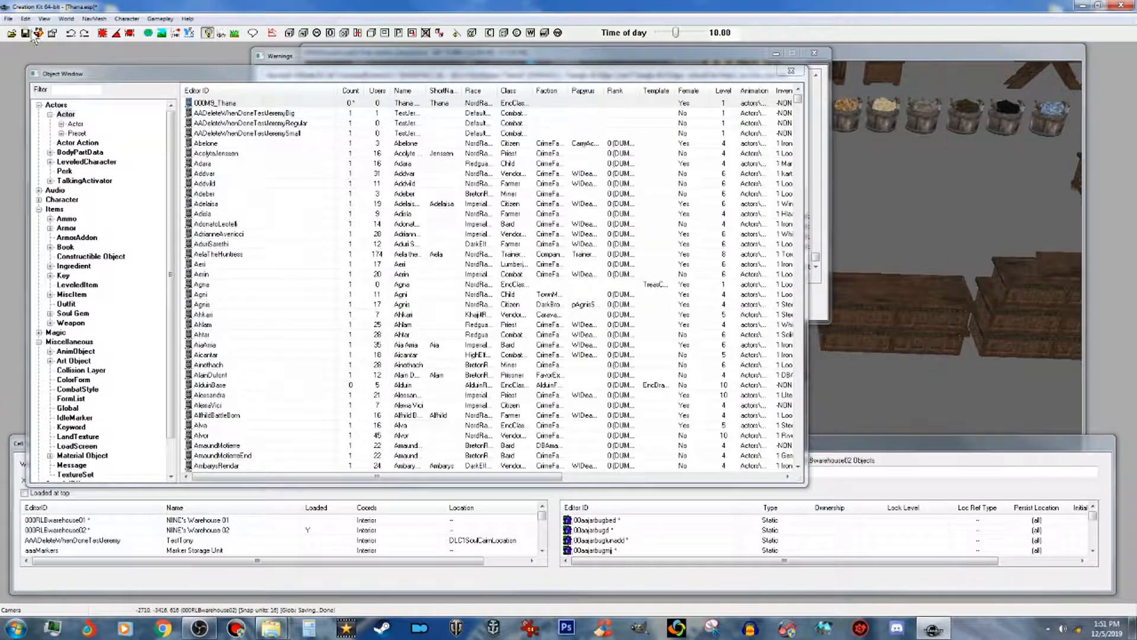
pyautogui.click(25, 33)
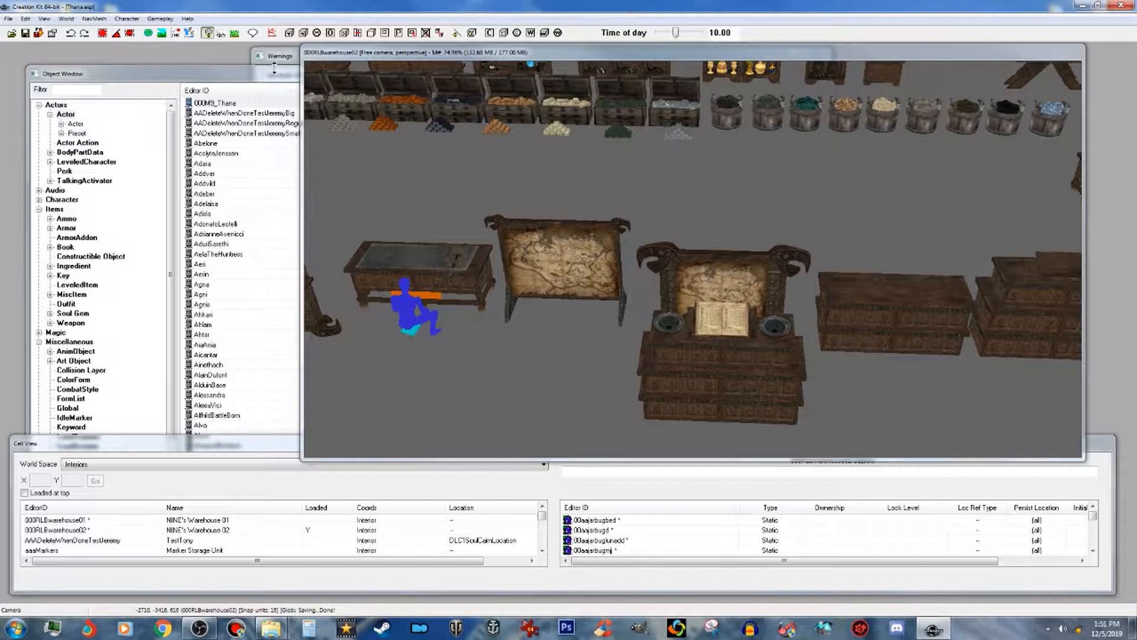
# Step: Set the 000M9_Thana actor's health offset to 450, magicka offset to 250 and stamina offset to 250
pyautogui.click(280, 74)
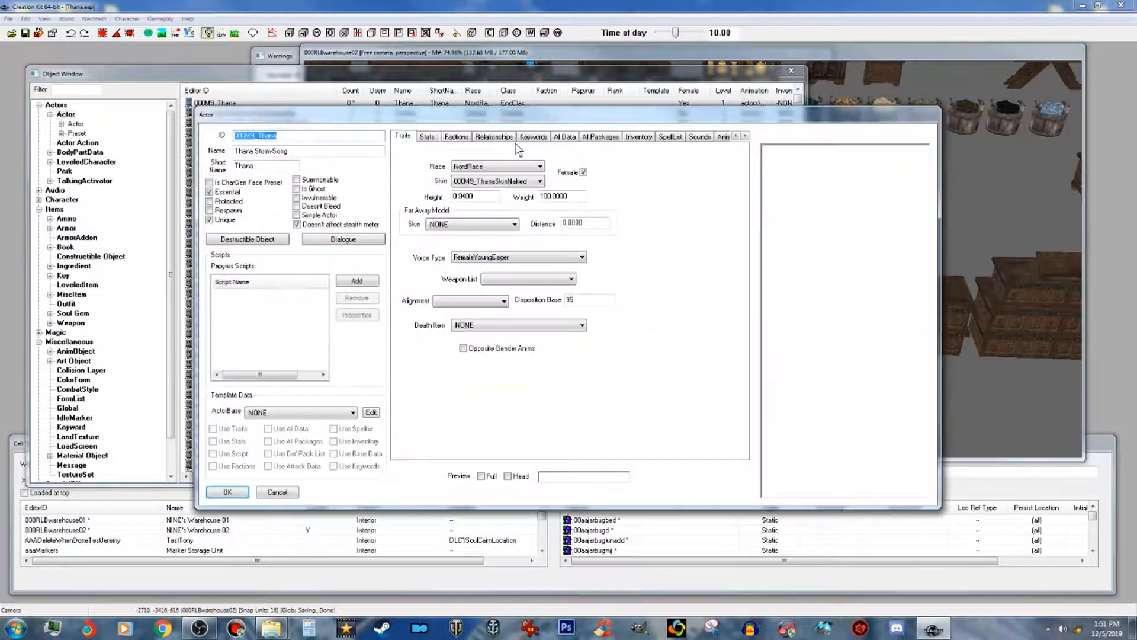
pyautogui.click(427, 136)
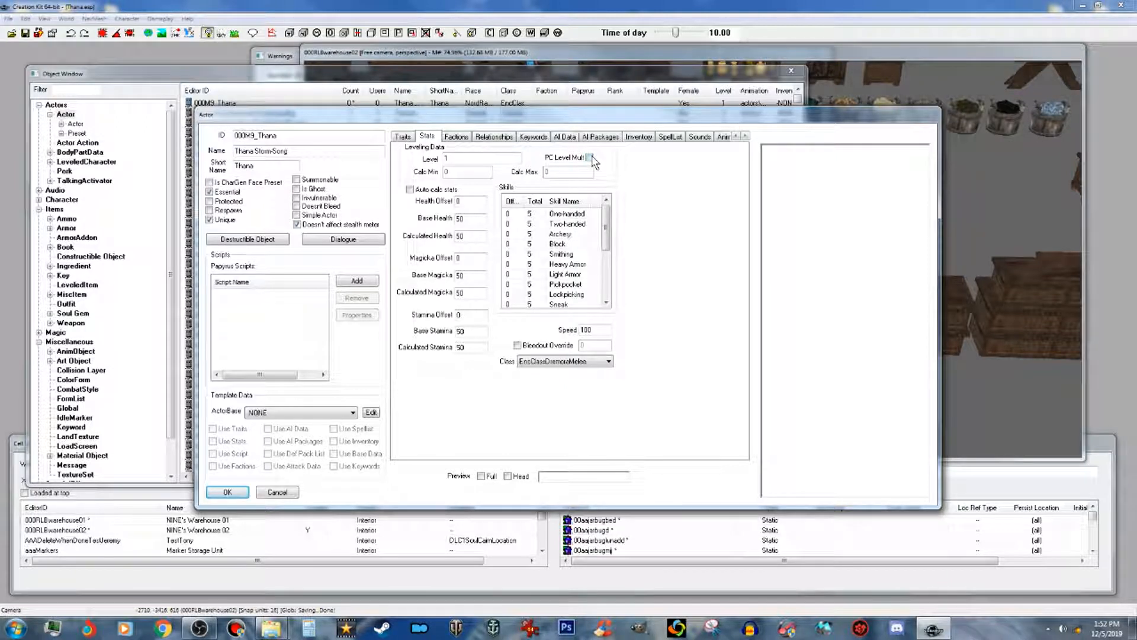
pyautogui.click(469, 219)
pyautogui.moveTo(469, 219); pyautogui.dragTo(439, 218)
pyautogui.click(467, 201)
pyautogui.doubleClick(467, 201)
pyautogui.write('450')
pyautogui.click(468, 261)
pyautogui.doubleClick(466, 259)
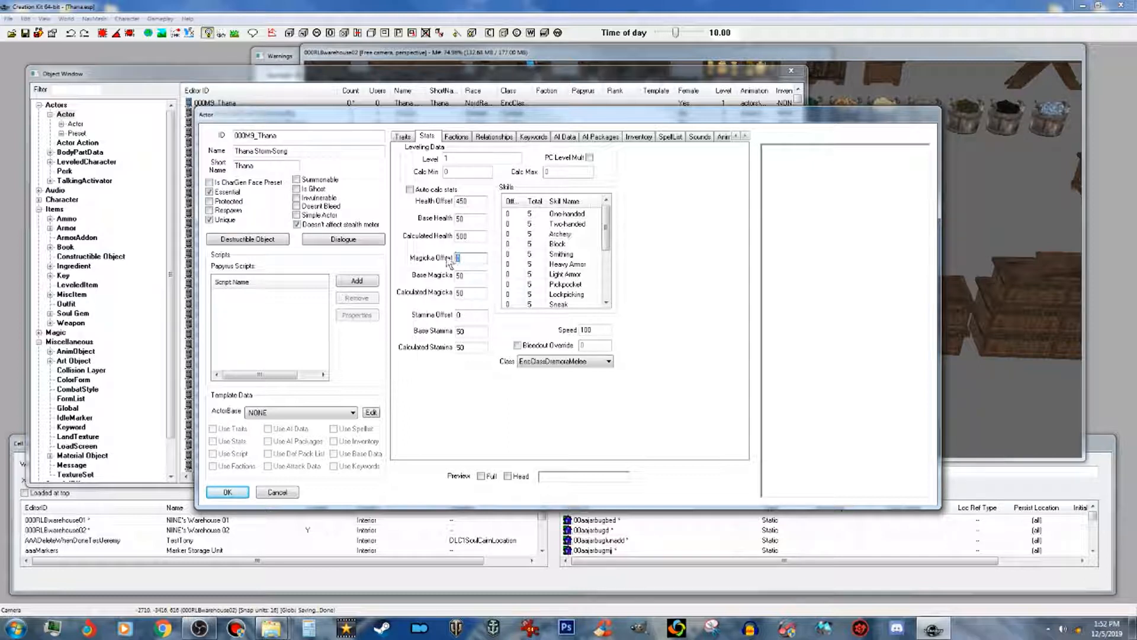
pyautogui.write('250')
pyautogui.doubleClick(476, 316)
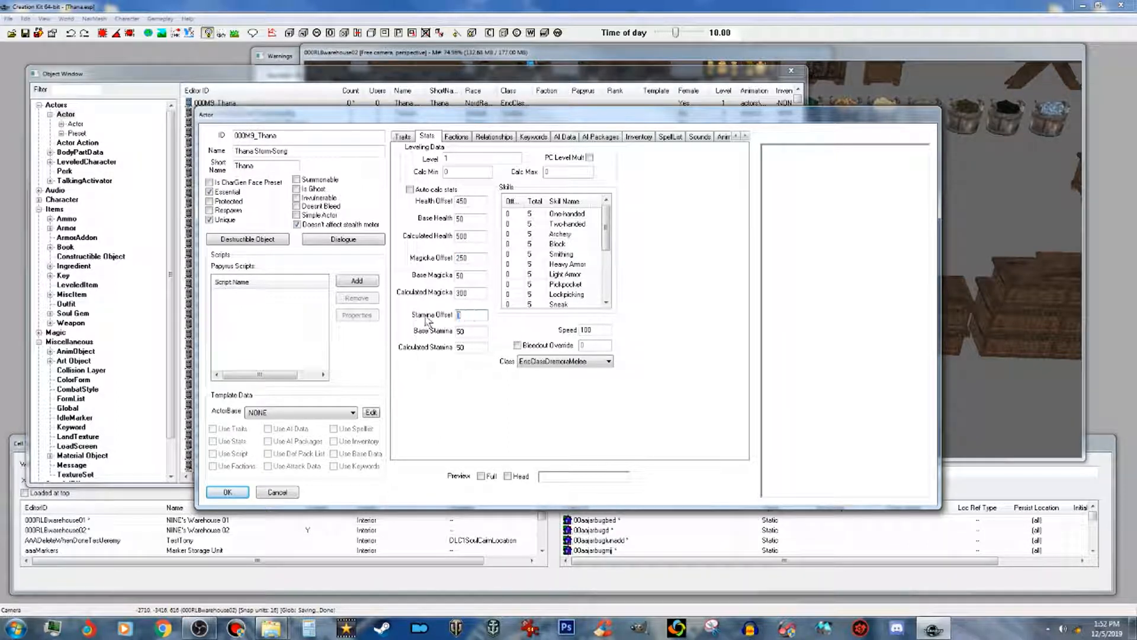
pyautogui.write('250')
# Step: Set the actor's speed to 110 and her class to CombatWarrior1H
pyautogui.doubleClick(593, 330)
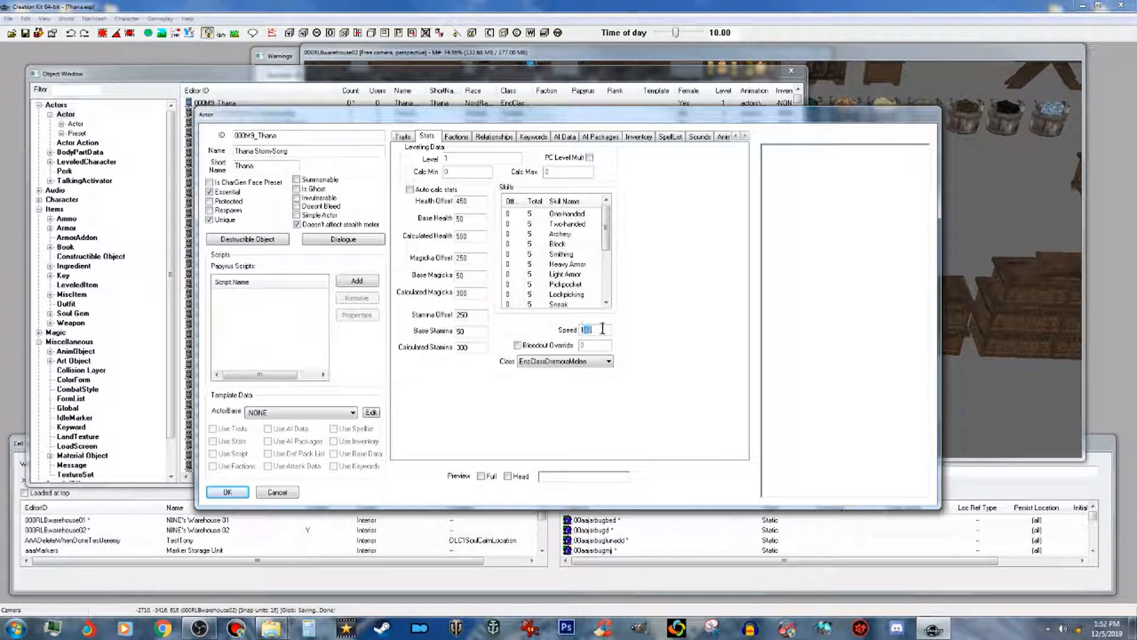
pyautogui.write('110')
pyautogui.click(602, 364)
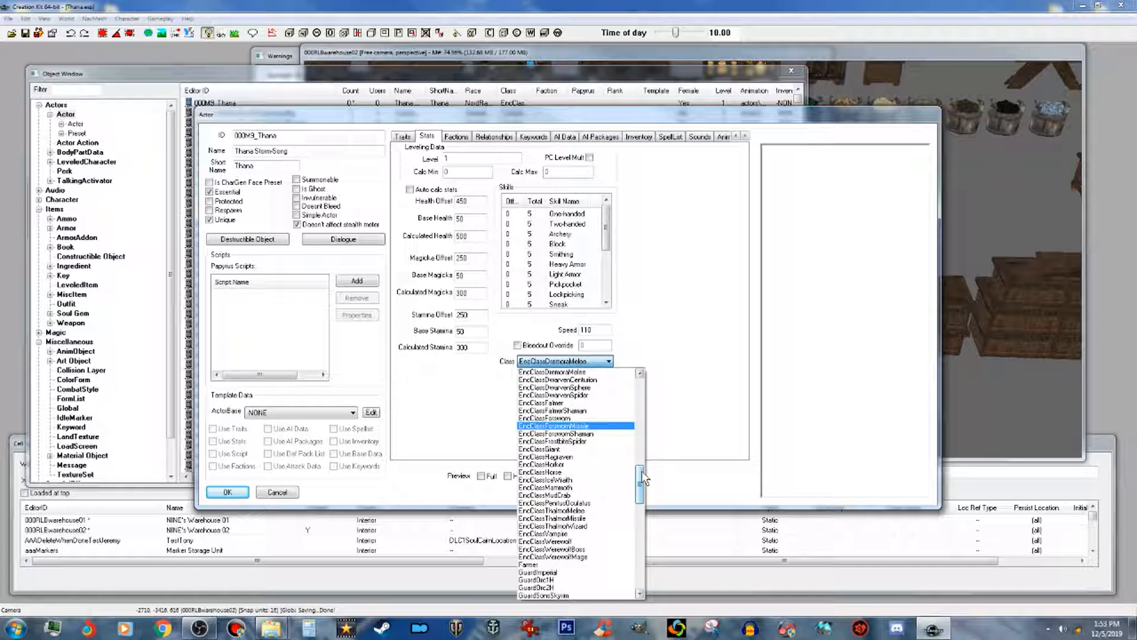
pyautogui.moveTo(641, 478); pyautogui.dragTo(640, 398)
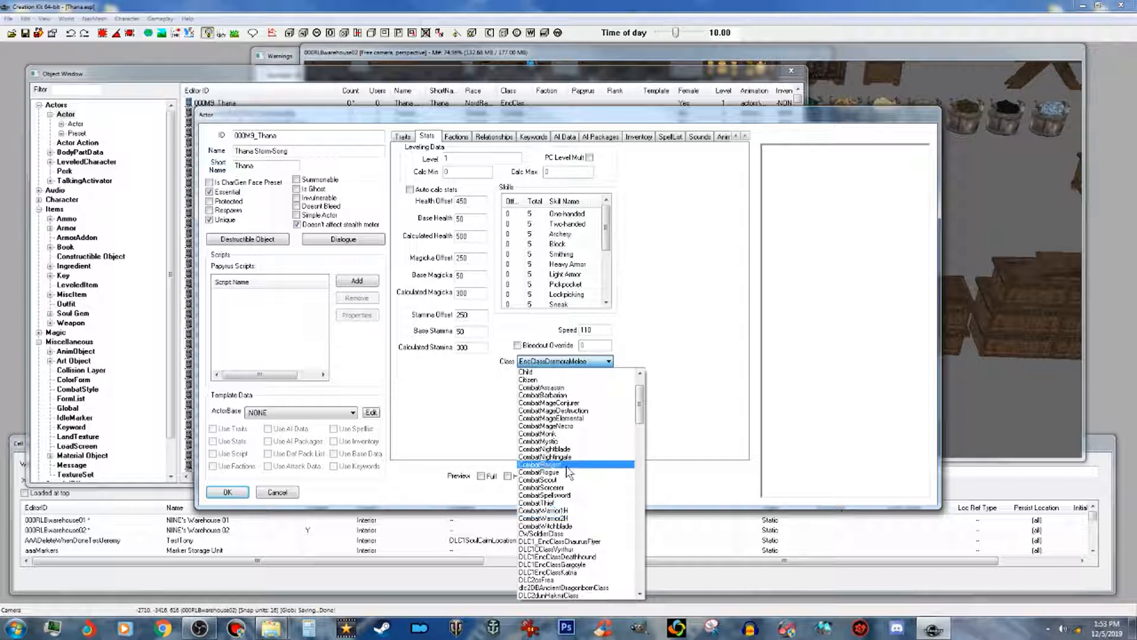
pyautogui.click(570, 511)
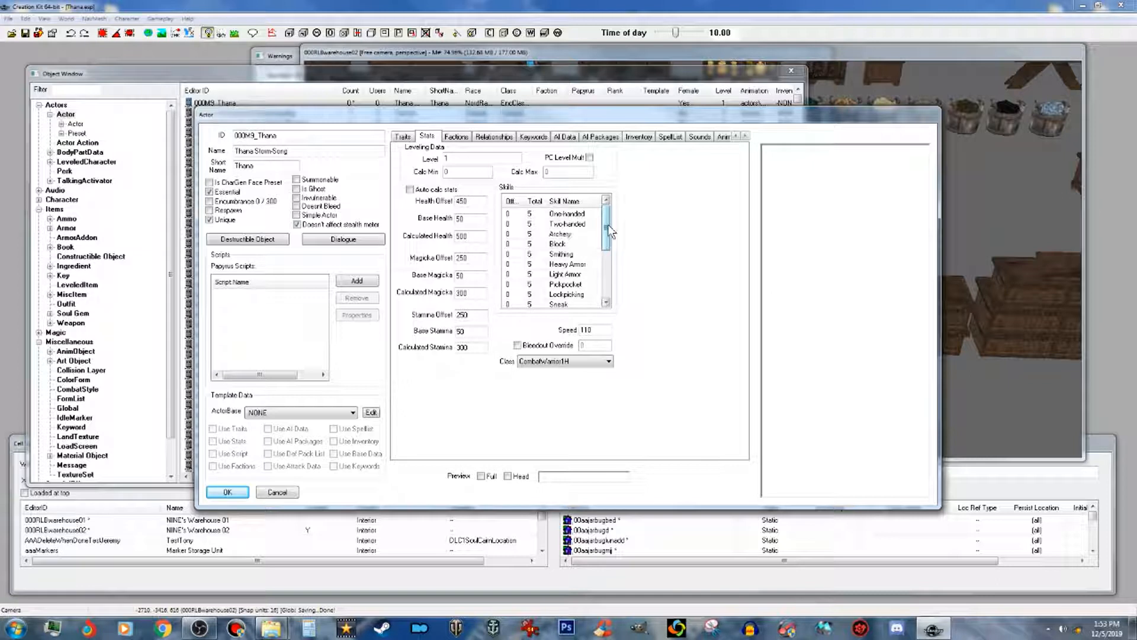
# Step: Compare the actor's skill values with automatic stat calculation on and off, and widen the skill list's Offset column
pyautogui.click(409, 190)
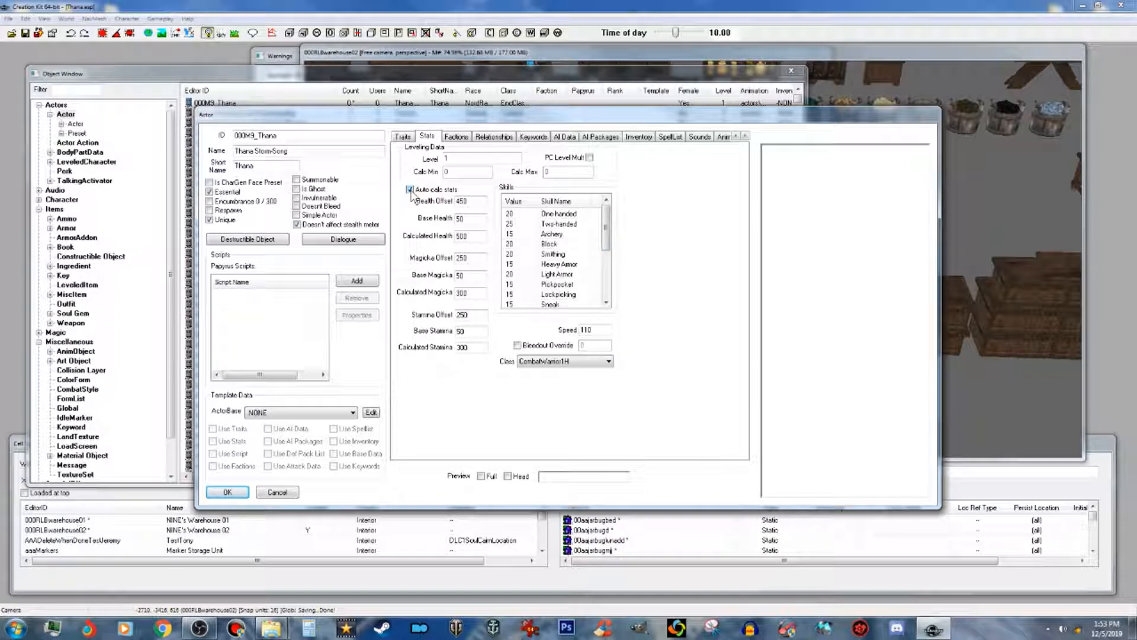
pyautogui.click(409, 189)
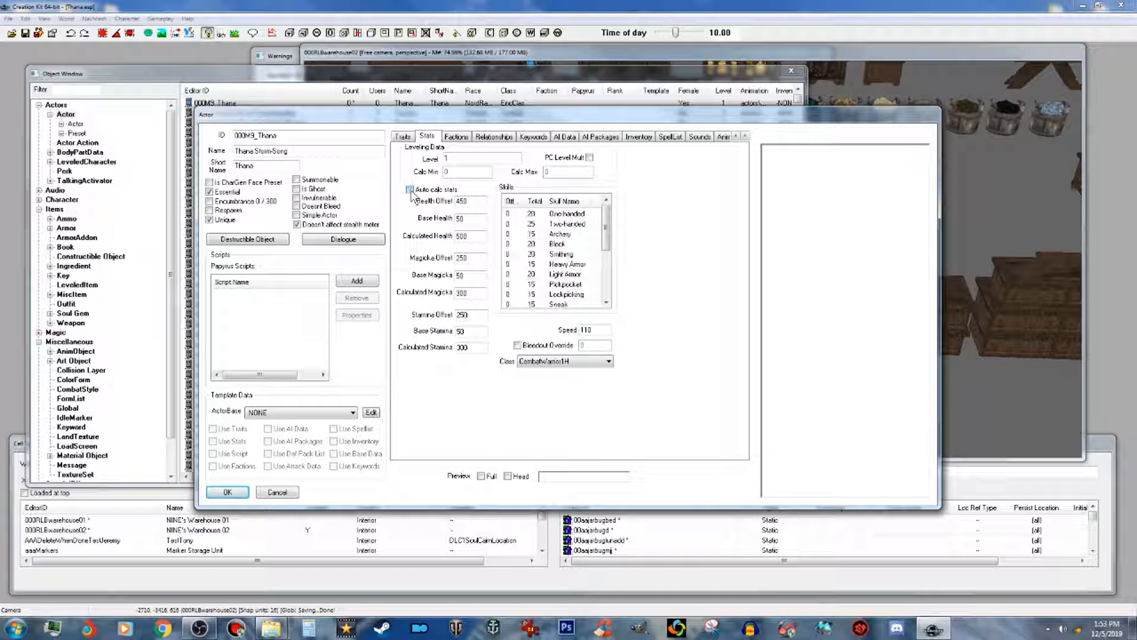
pyautogui.click(566, 215)
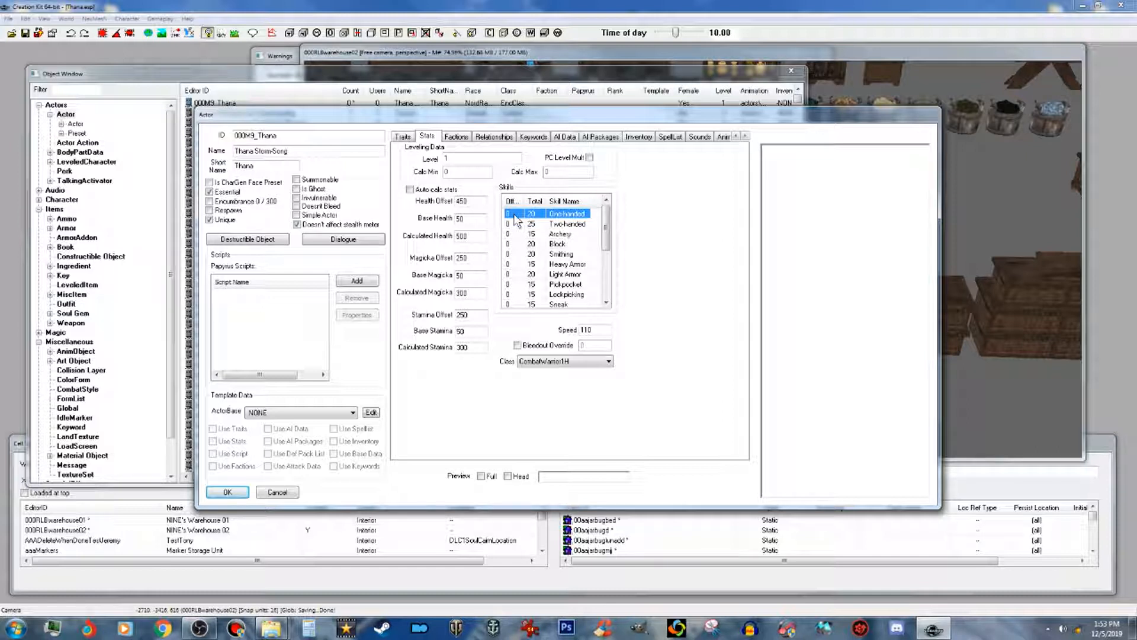
pyautogui.moveTo(522, 194); pyautogui.dragTo(537, 195)
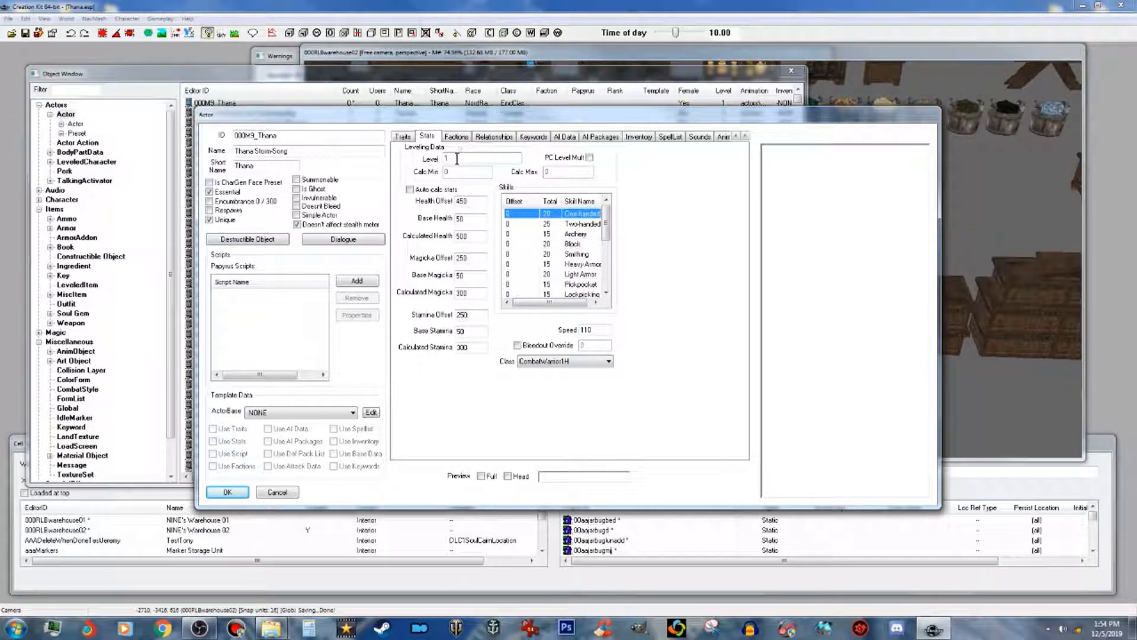
# Step: Enable automatic stat calculation and PC Level Mult for the actor
pyautogui.click(410, 190)
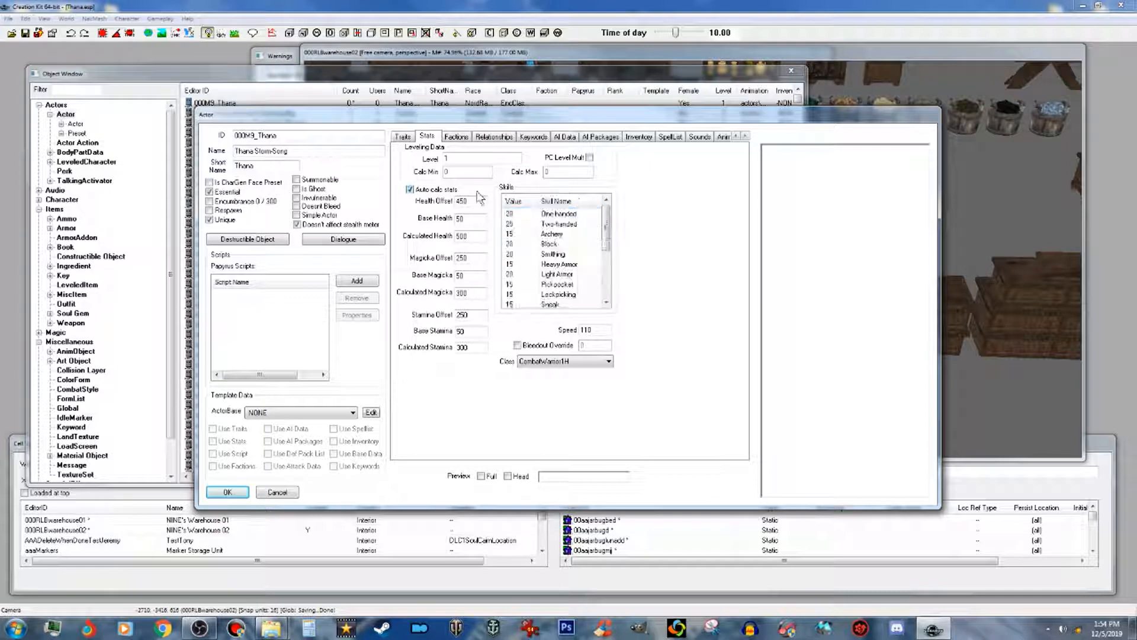
pyautogui.click(591, 157)
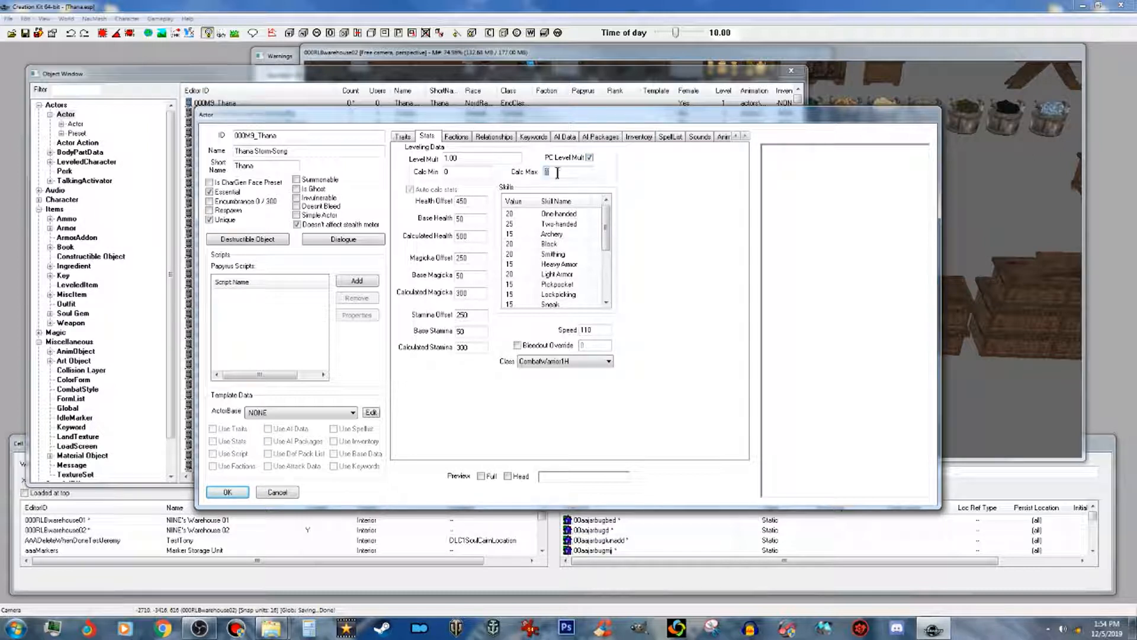
# Step: Set the actor's Calc Max to 100 and Level Mult to 1.50, accept the changes and save the plugin
pyautogui.write('100')
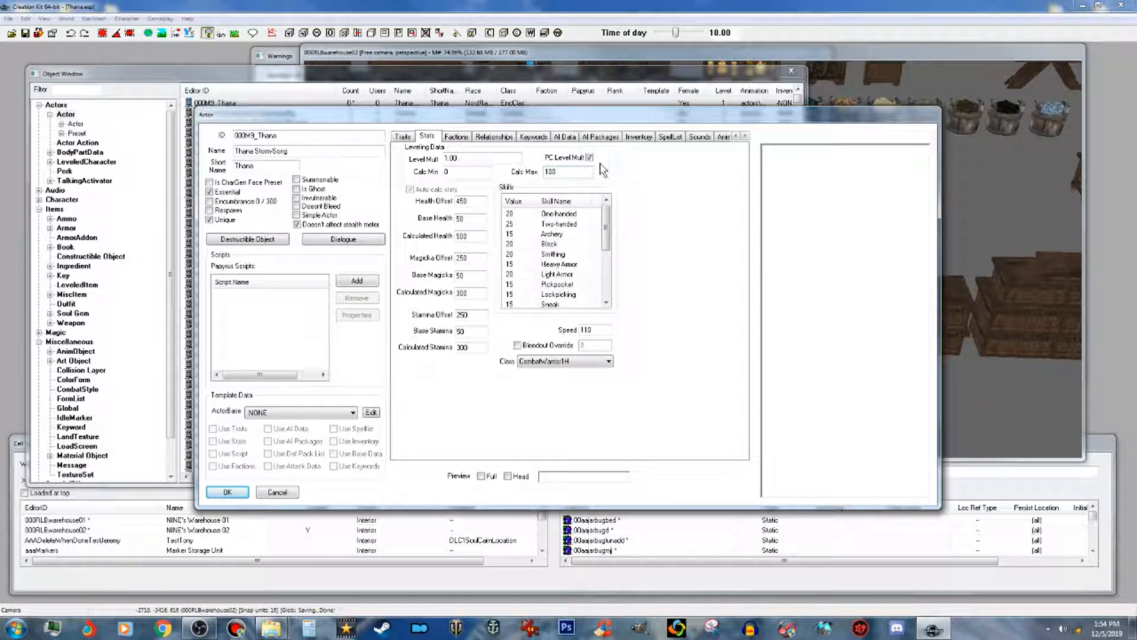
pyautogui.click(449, 159)
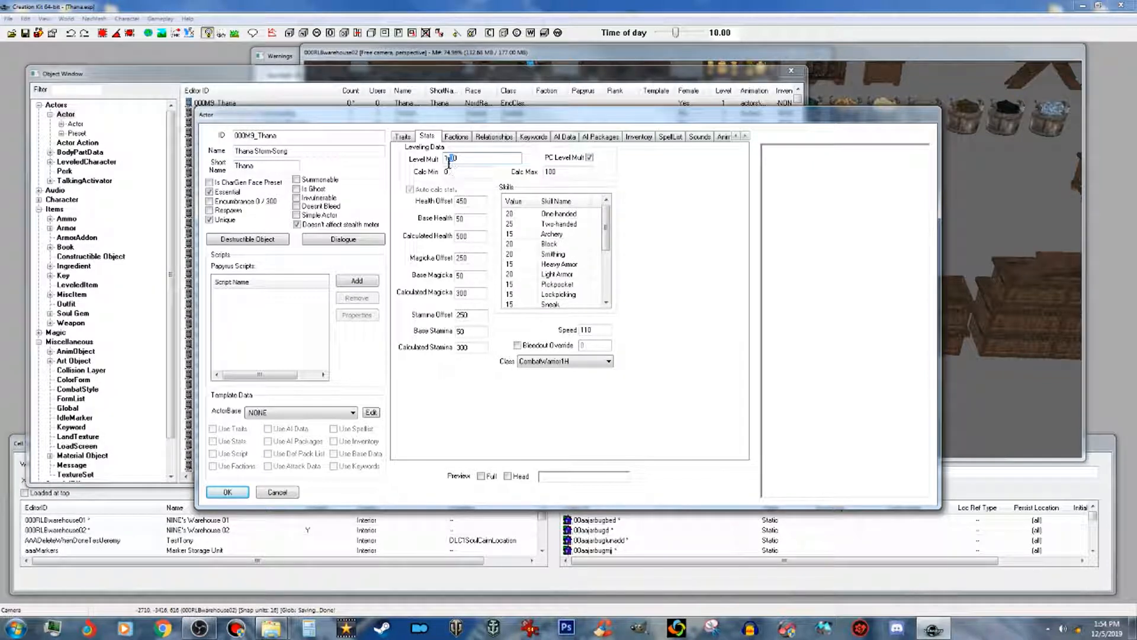
pyautogui.write('5')
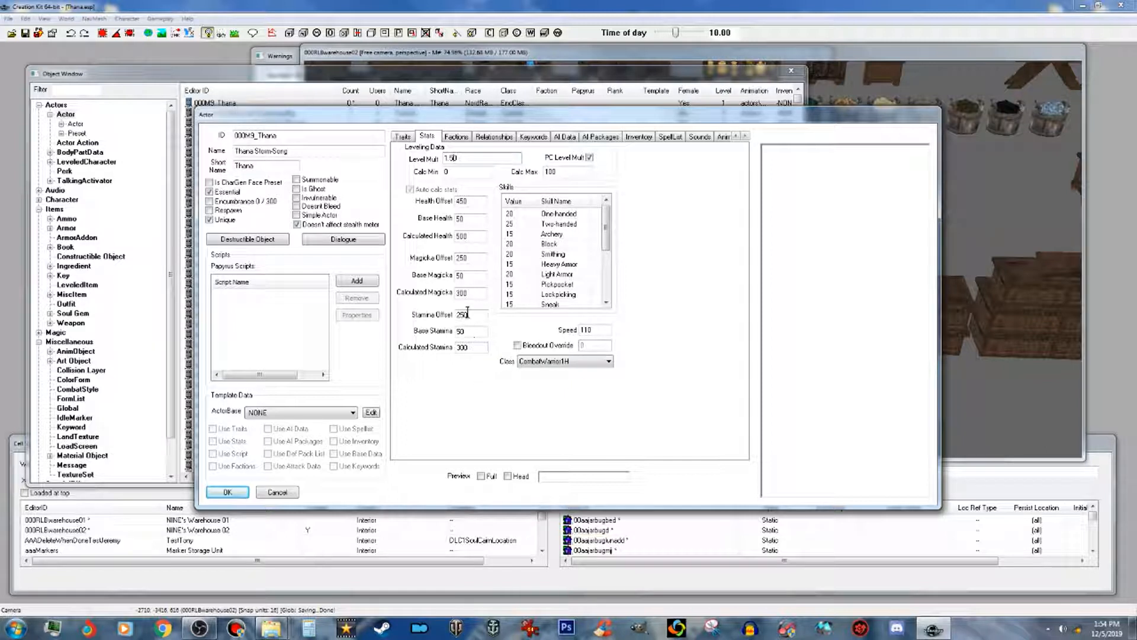
pyautogui.click(228, 492)
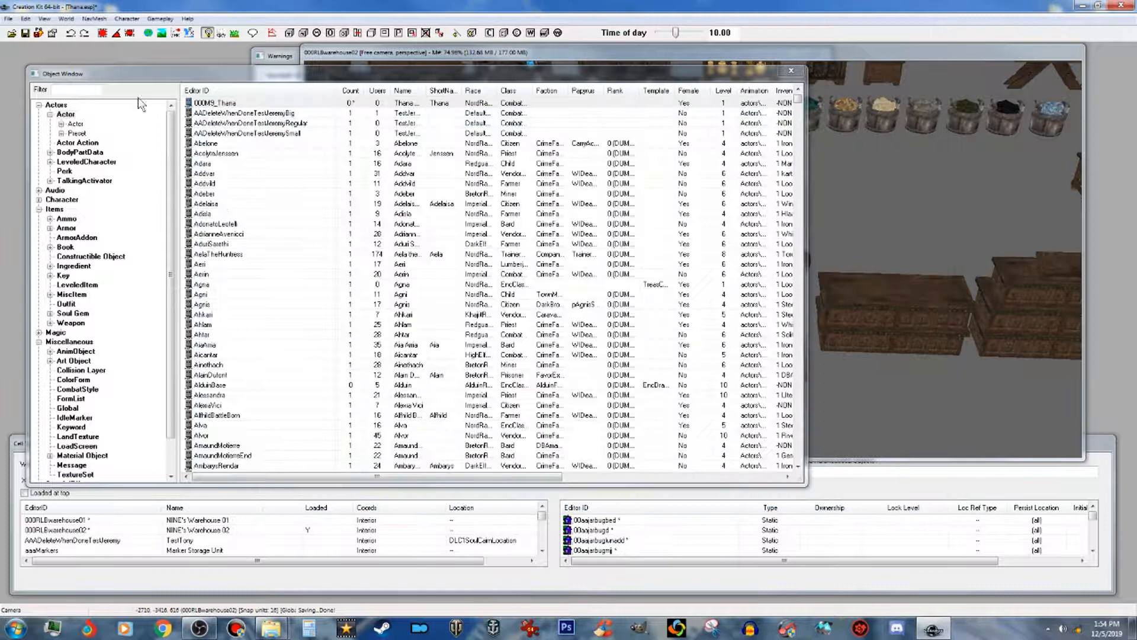
pyautogui.click(25, 32)
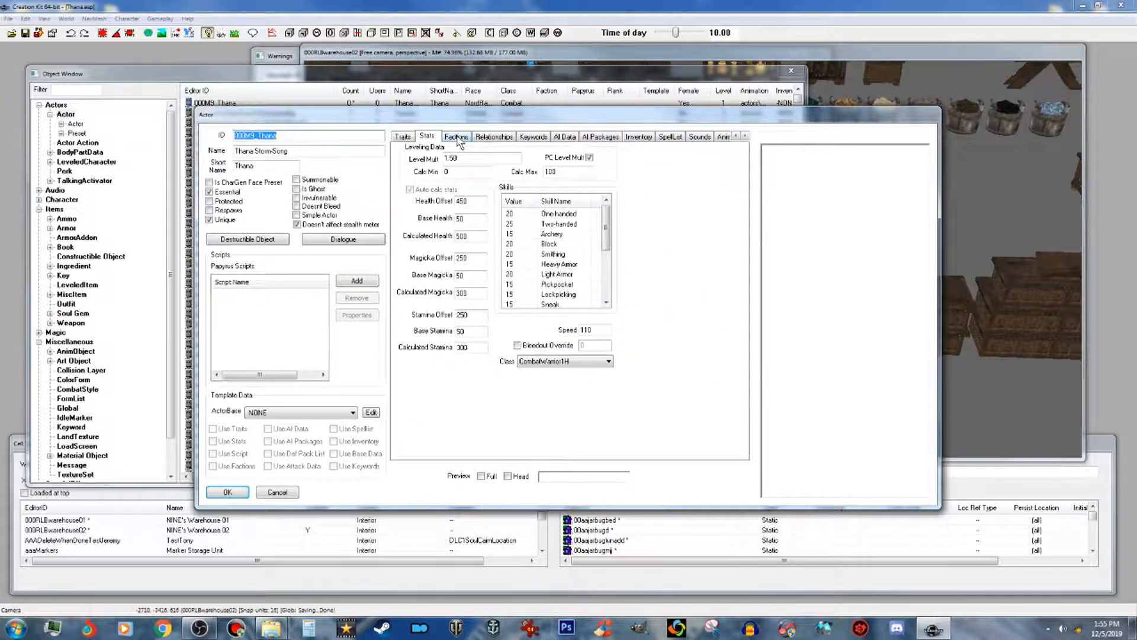
# Step: Add the 000M9_ThanaMerchantFaction to the 000M9_Thana actor's factions
pyautogui.click(457, 138)
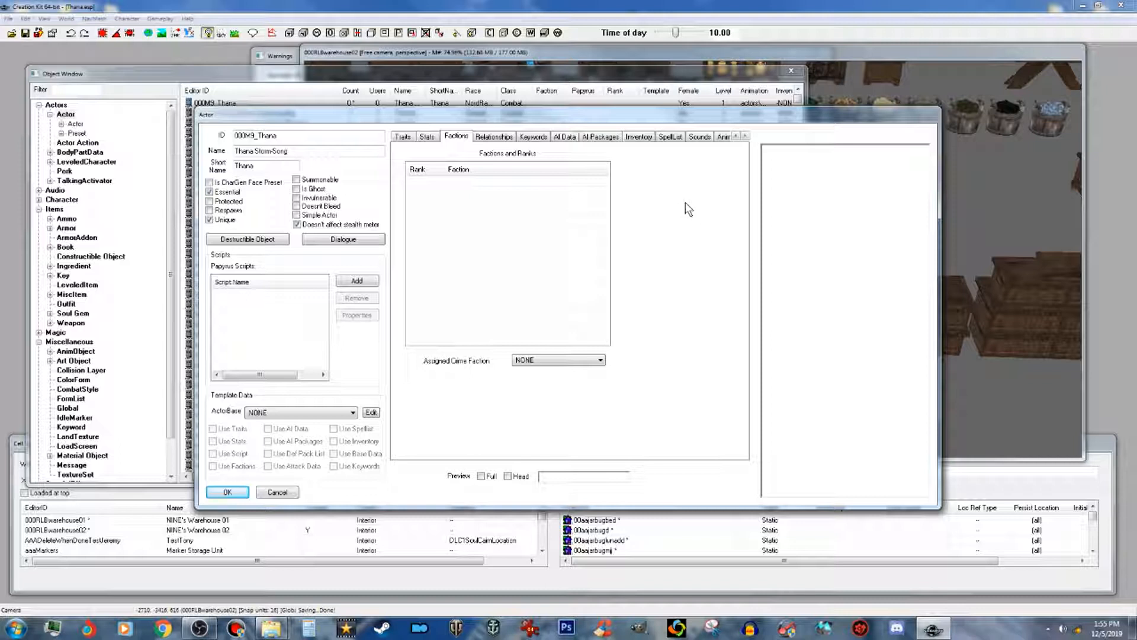
pyautogui.rightClick(473, 185)
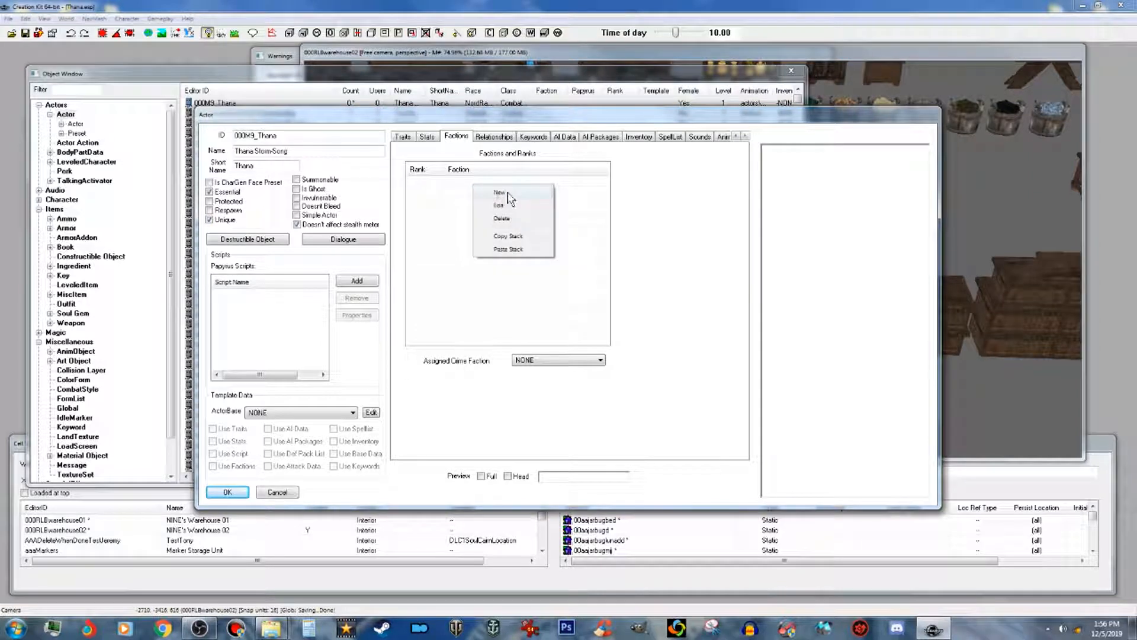
pyautogui.click(508, 193)
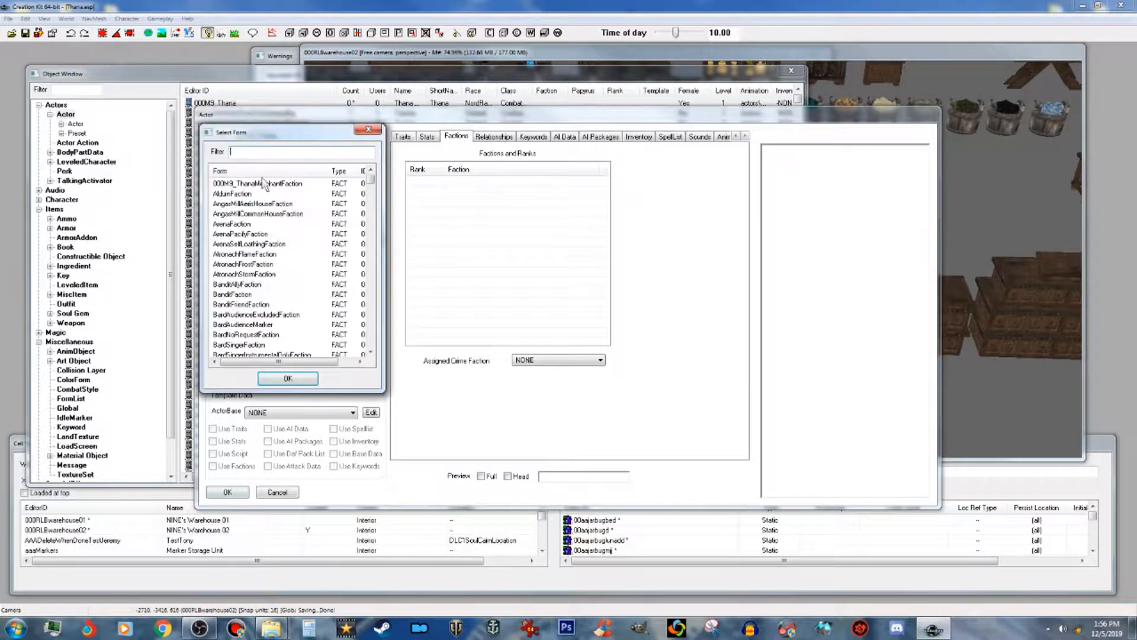
pyautogui.click(295, 184)
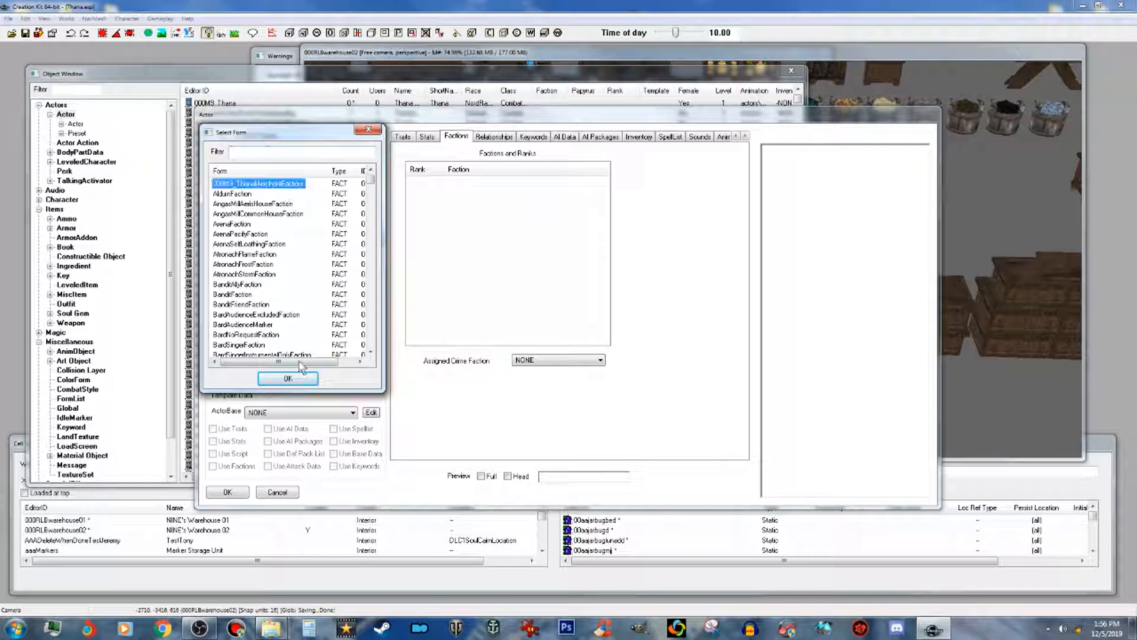
pyautogui.click(297, 379)
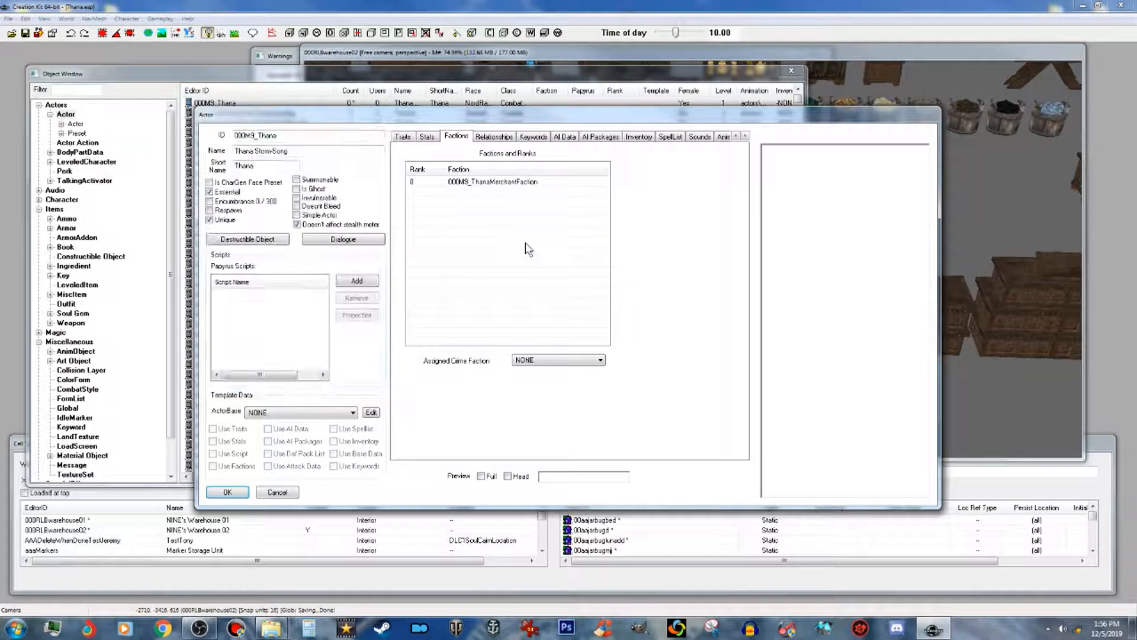
# Step: Filter the faction forms by "job" and add JobMiscFaction to the actor's factions
pyautogui.rightClick(529, 215)
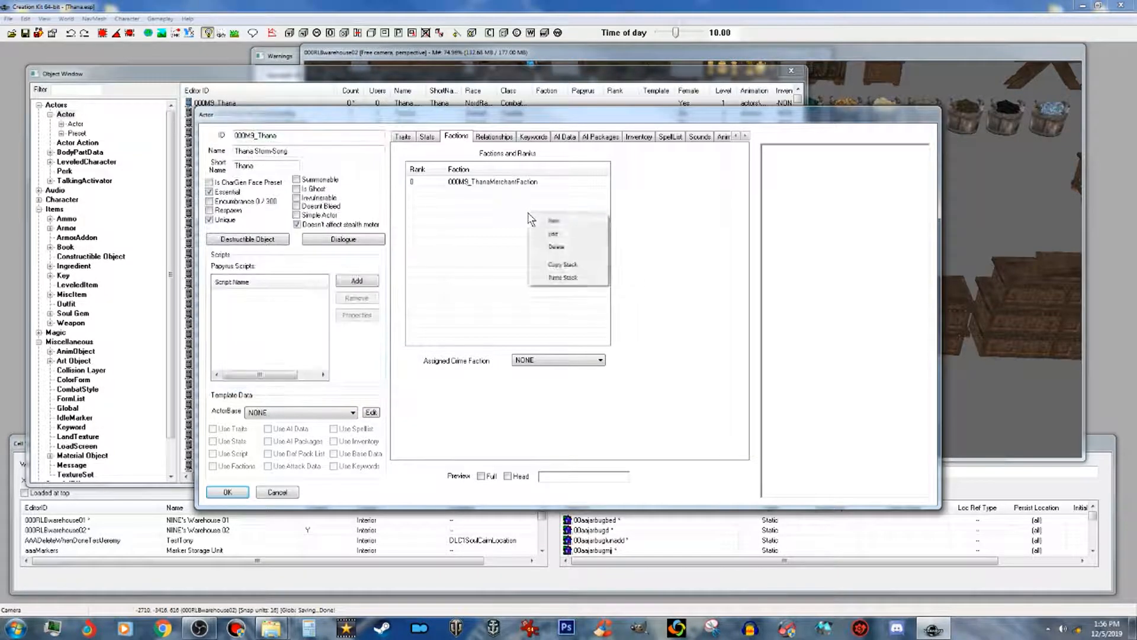
pyautogui.click(566, 221)
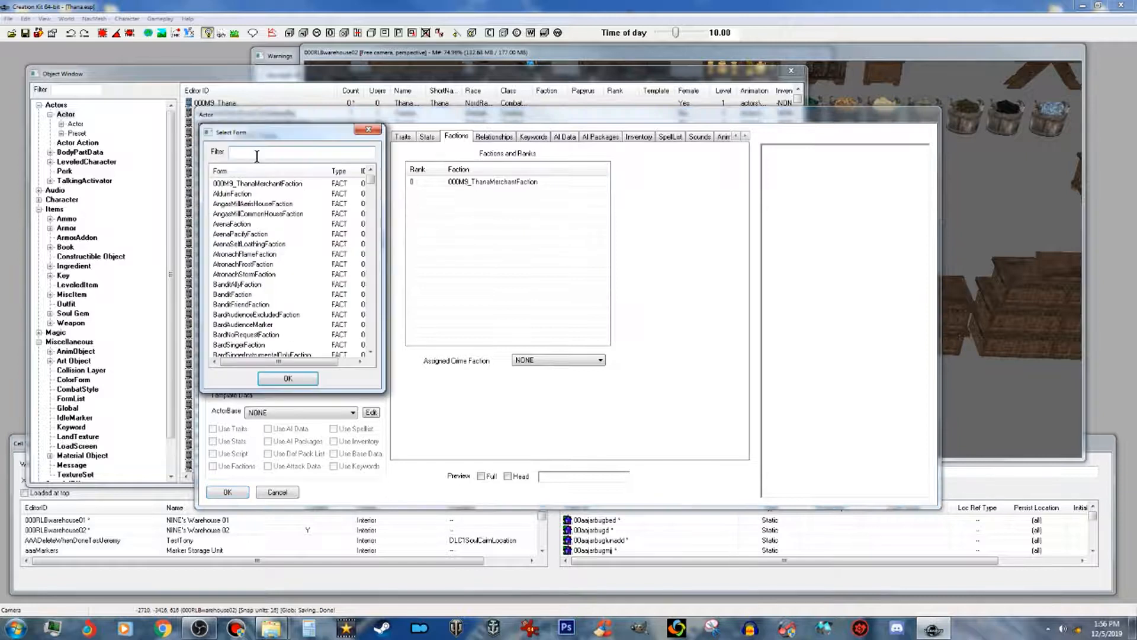
pyautogui.write('job')
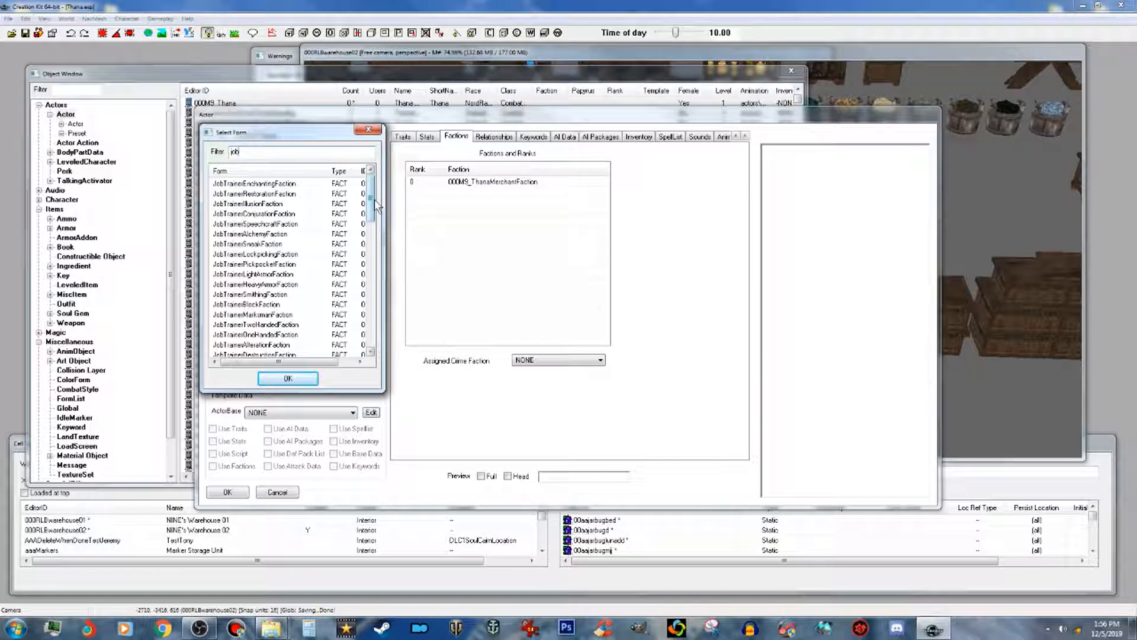
pyautogui.moveTo(371, 206); pyautogui.dragTo(375, 263)
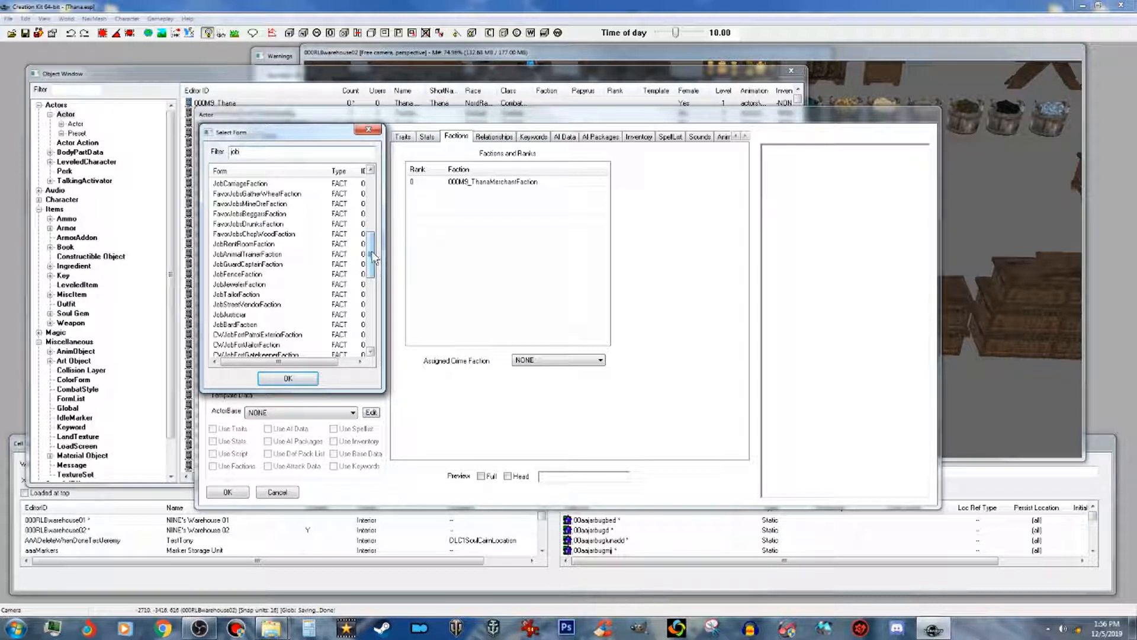
pyautogui.moveTo(372, 251); pyautogui.dragTo(375, 288)
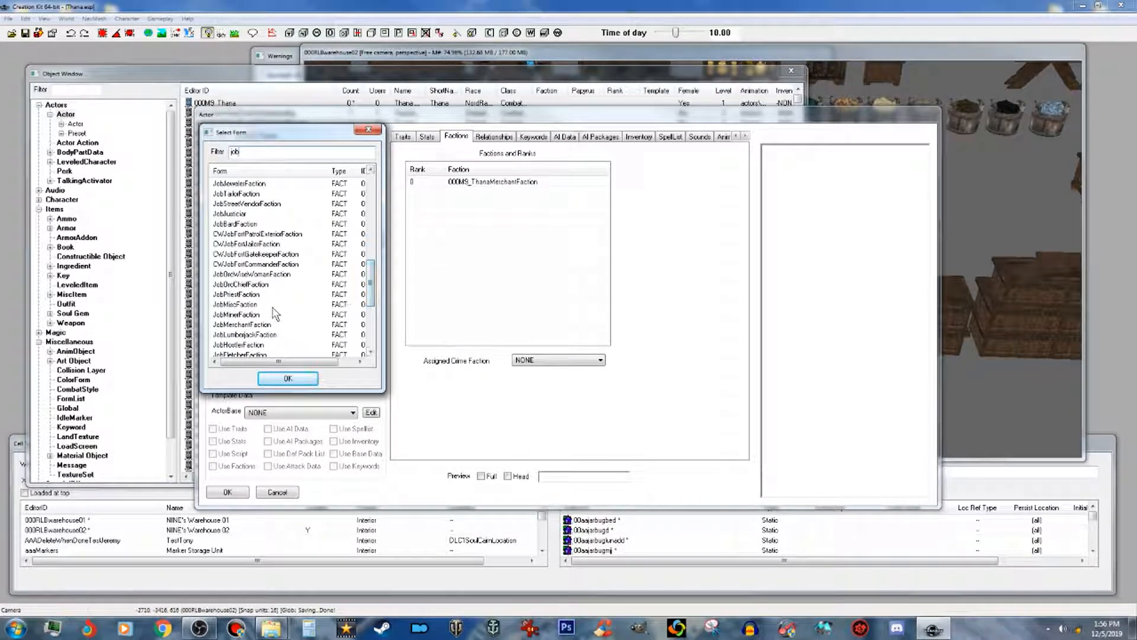
pyautogui.click(253, 305)
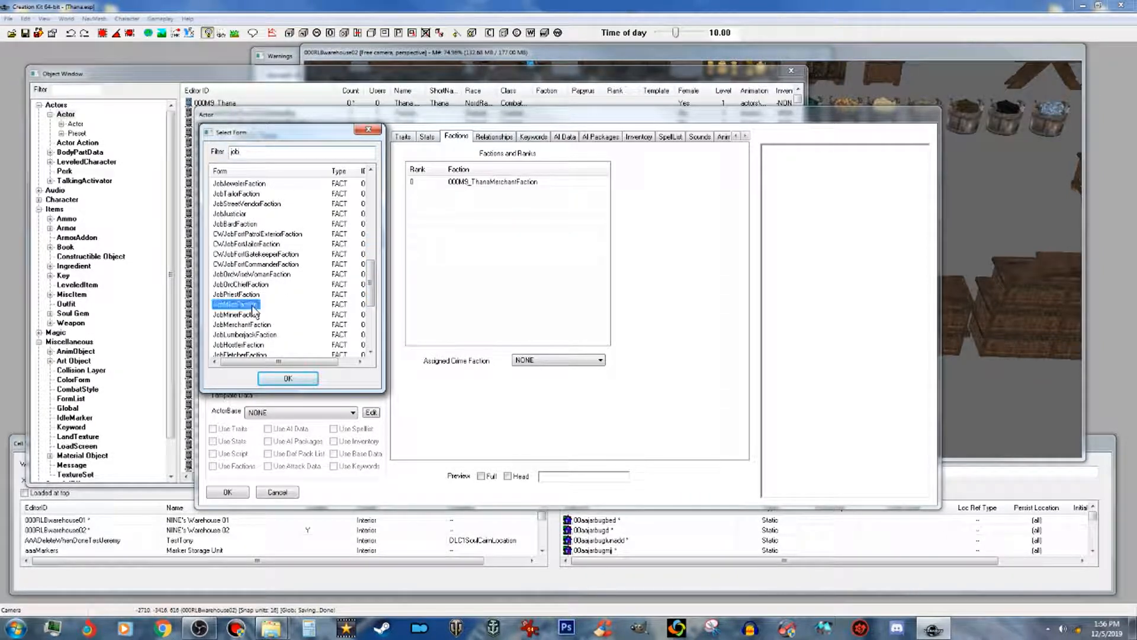
pyautogui.moveTo(371, 287); pyautogui.dragTo(375, 338)
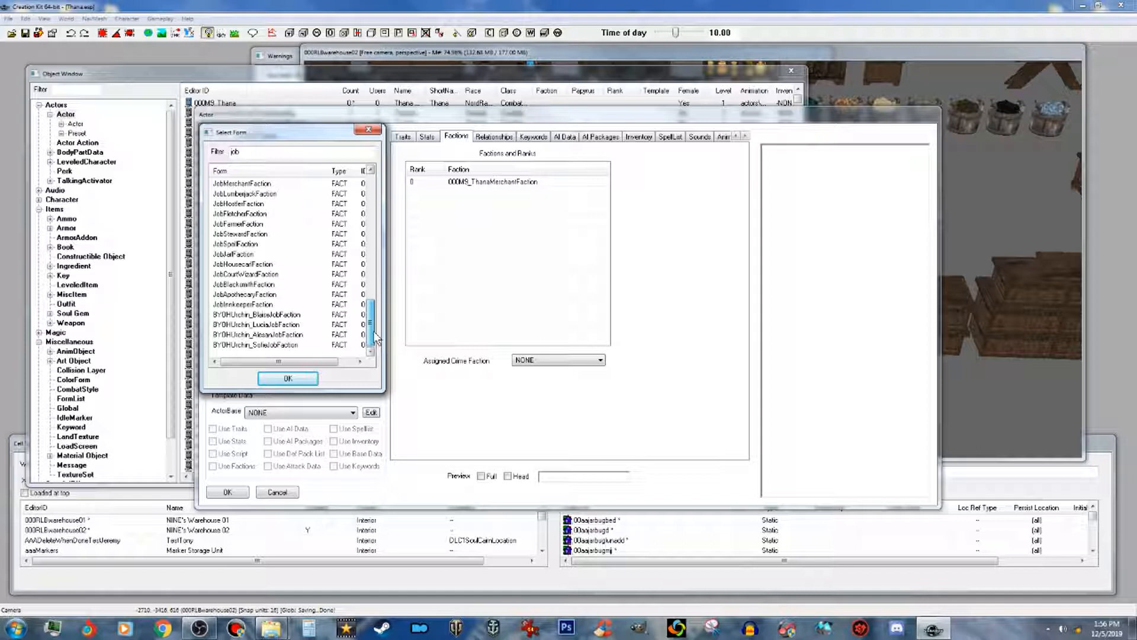
pyautogui.moveTo(373, 338); pyautogui.dragTo(375, 324)
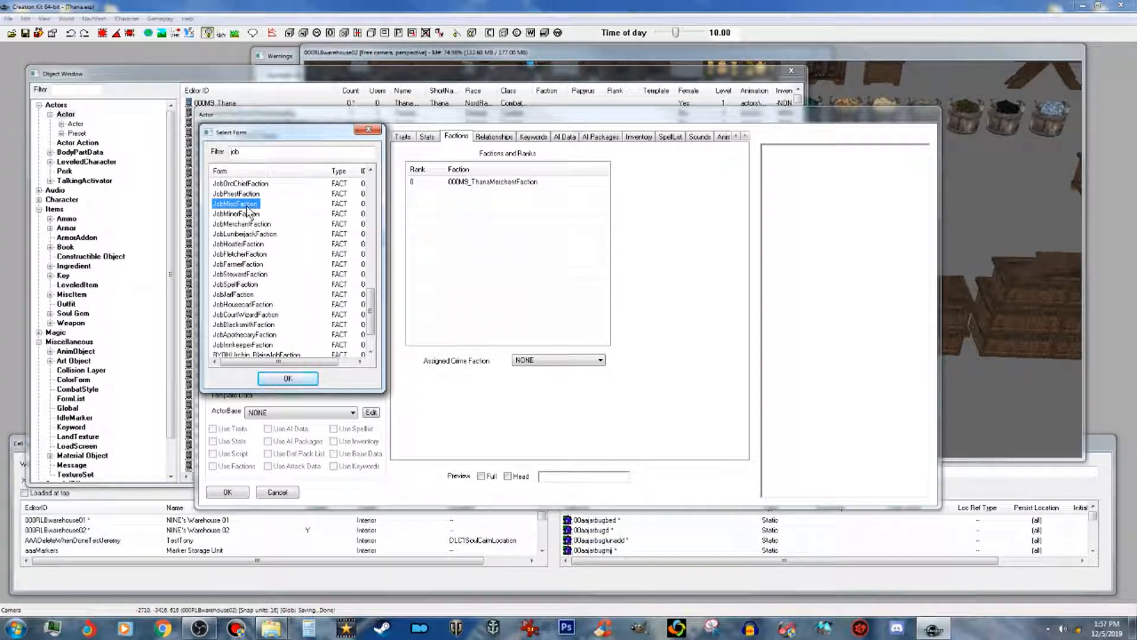
pyautogui.click(294, 376)
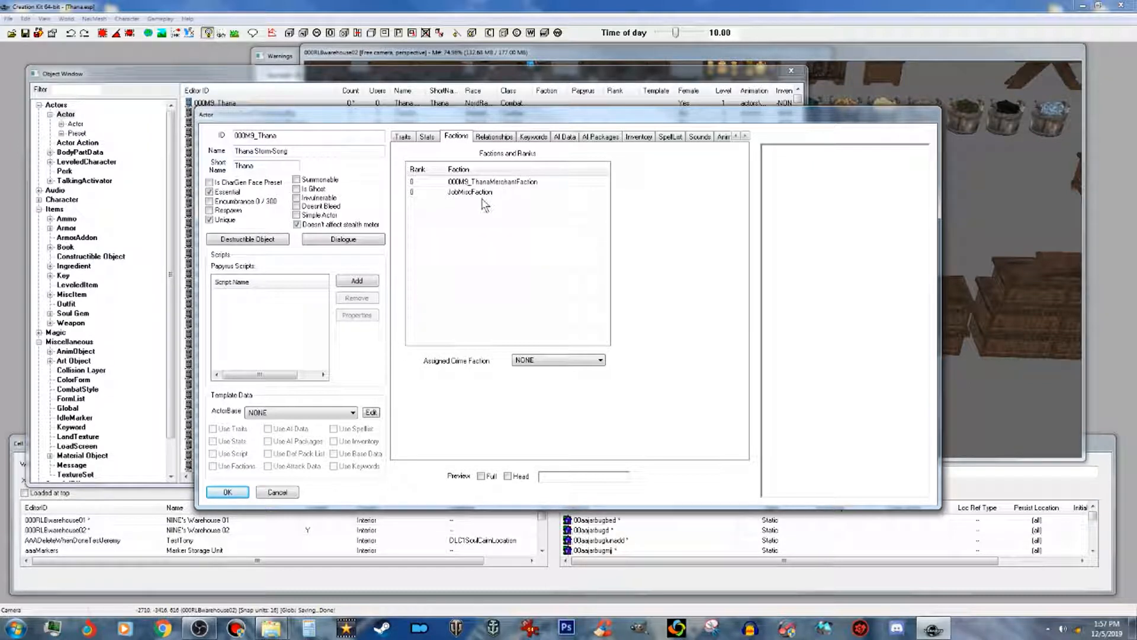
# Step: Filter the faction forms by "player" and add PlayerFaction to the actor's factions
pyautogui.rightClick(499, 220)
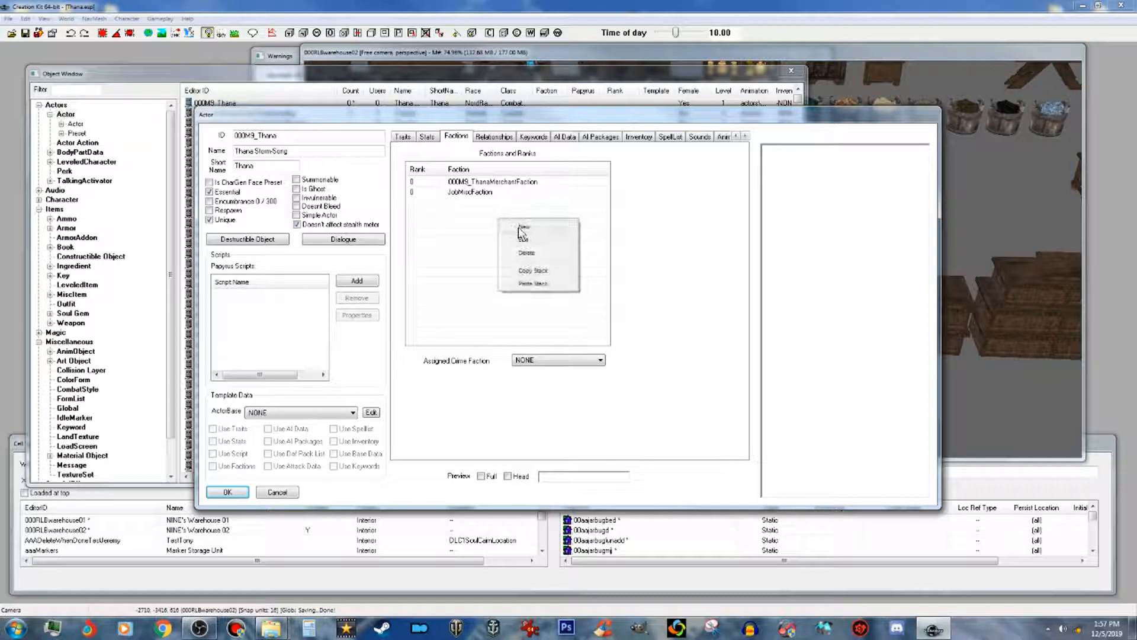
pyautogui.click(520, 228)
pyautogui.click(285, 151)
pyautogui.write('player')
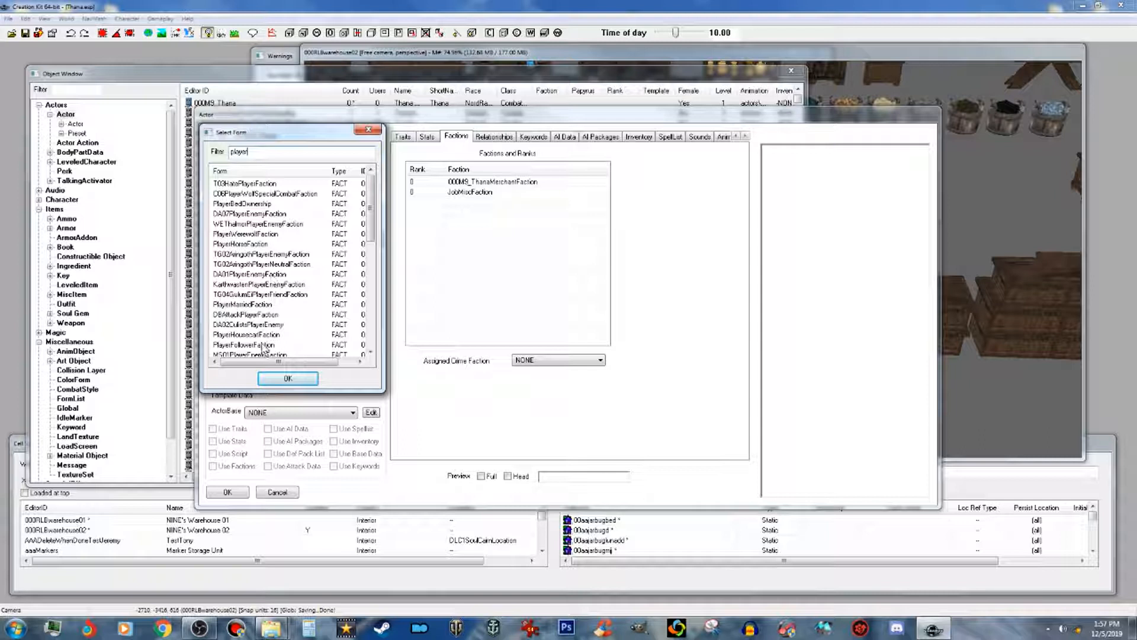
pyautogui.moveTo(370, 224); pyautogui.dragTo(336, 323)
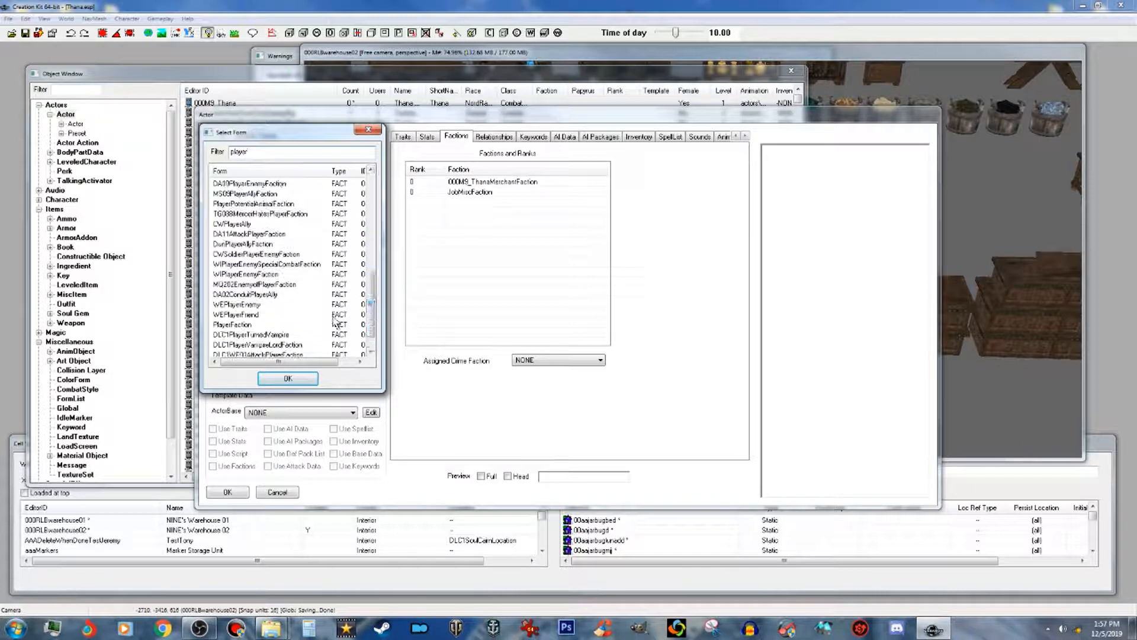
pyautogui.click(245, 325)
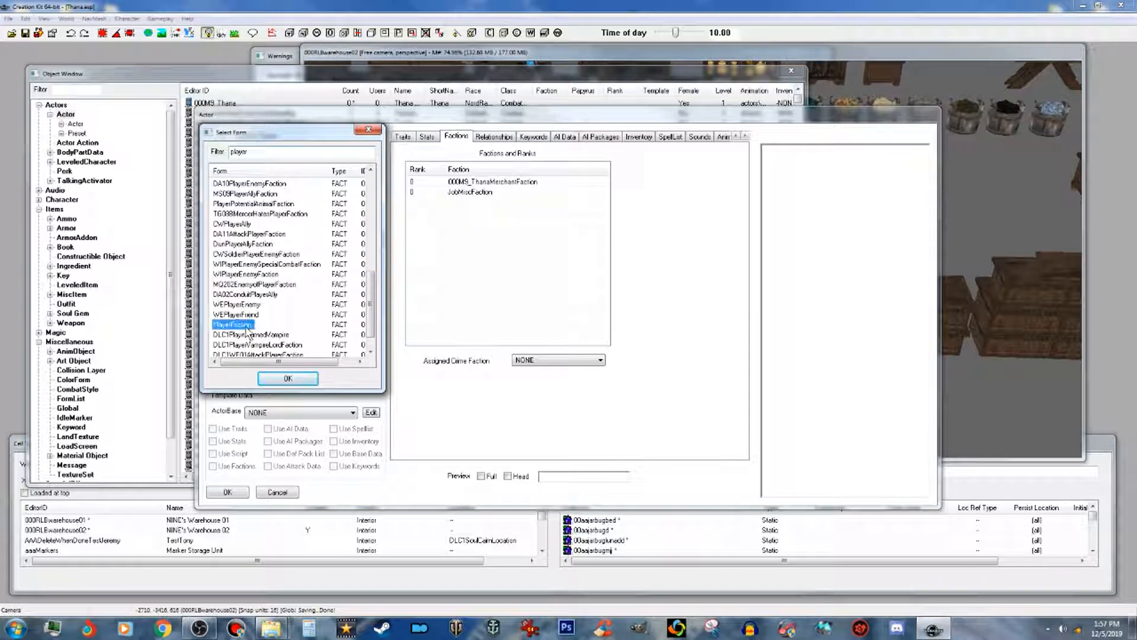
pyautogui.click(303, 382)
# Step: Filter the faction forms by "follower" and add PlayerFollowerFaction to the actor's factions
pyautogui.rightClick(479, 218)
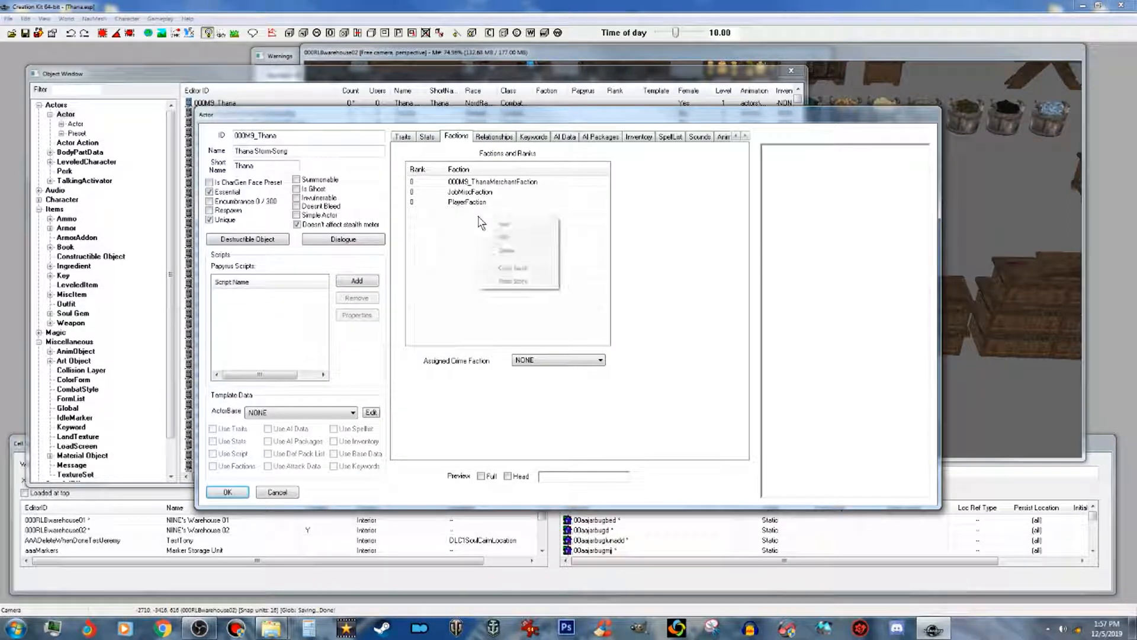
pyautogui.click(505, 225)
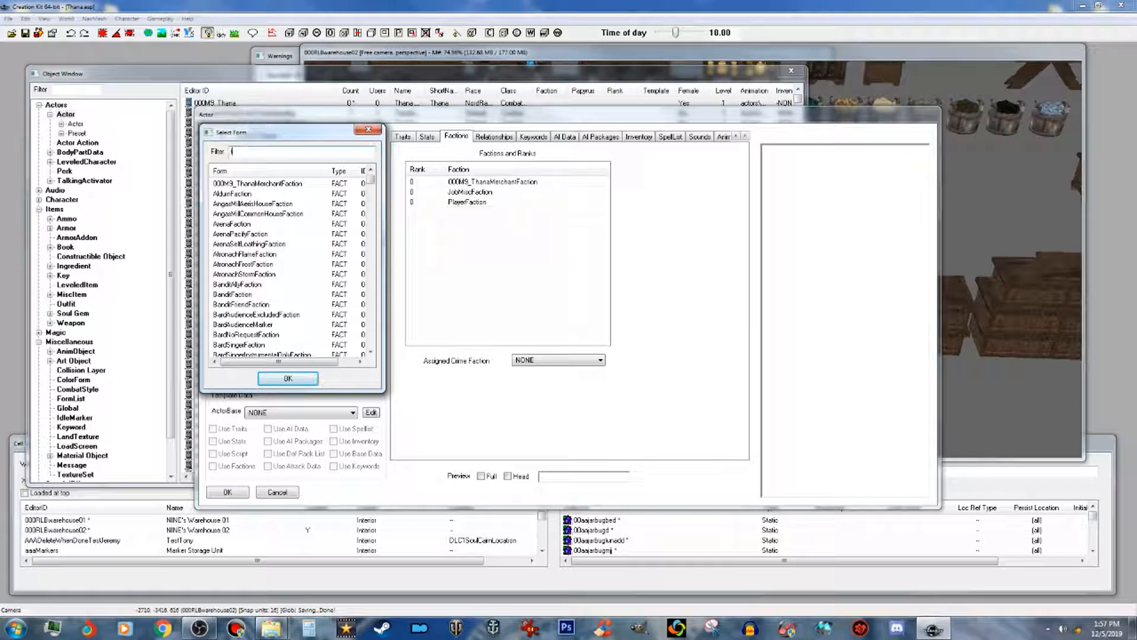
pyautogui.write('follower')
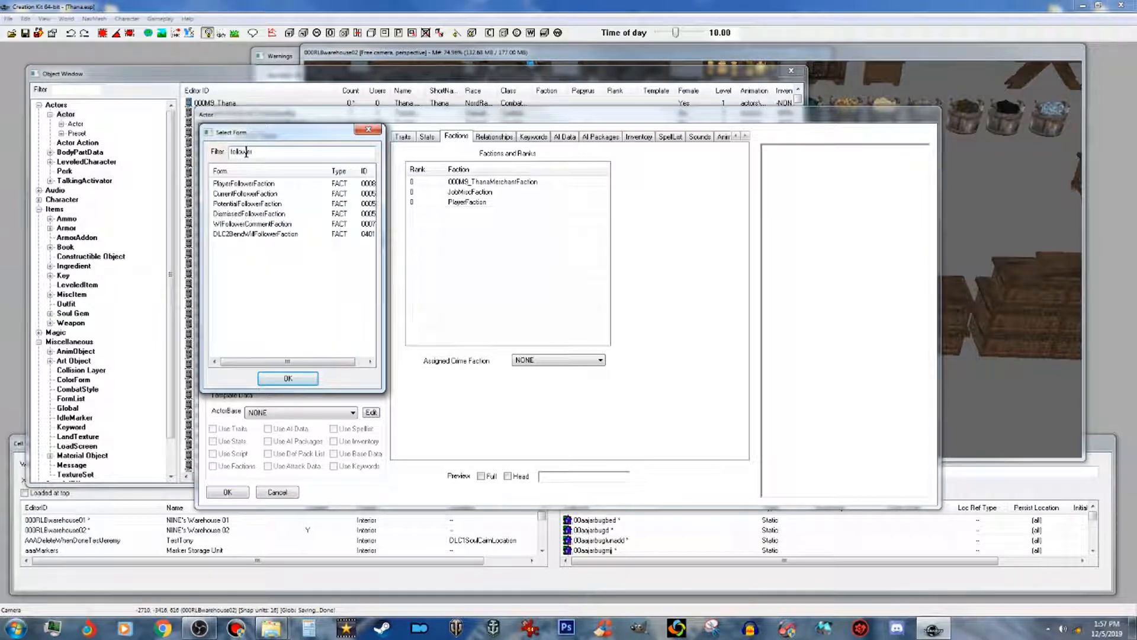
pyautogui.click(244, 183)
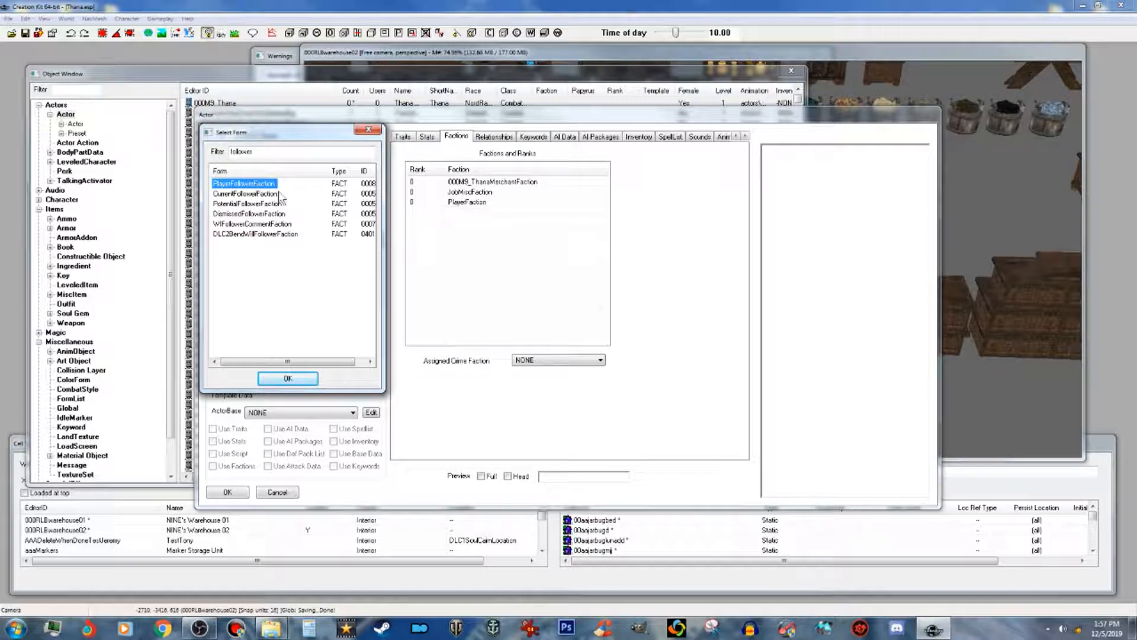
pyautogui.click(288, 379)
# Step: Add CurrentFollowerFaction from the "follower" forms to the actor's factions and set its rank to -1
pyautogui.rightClick(500, 254)
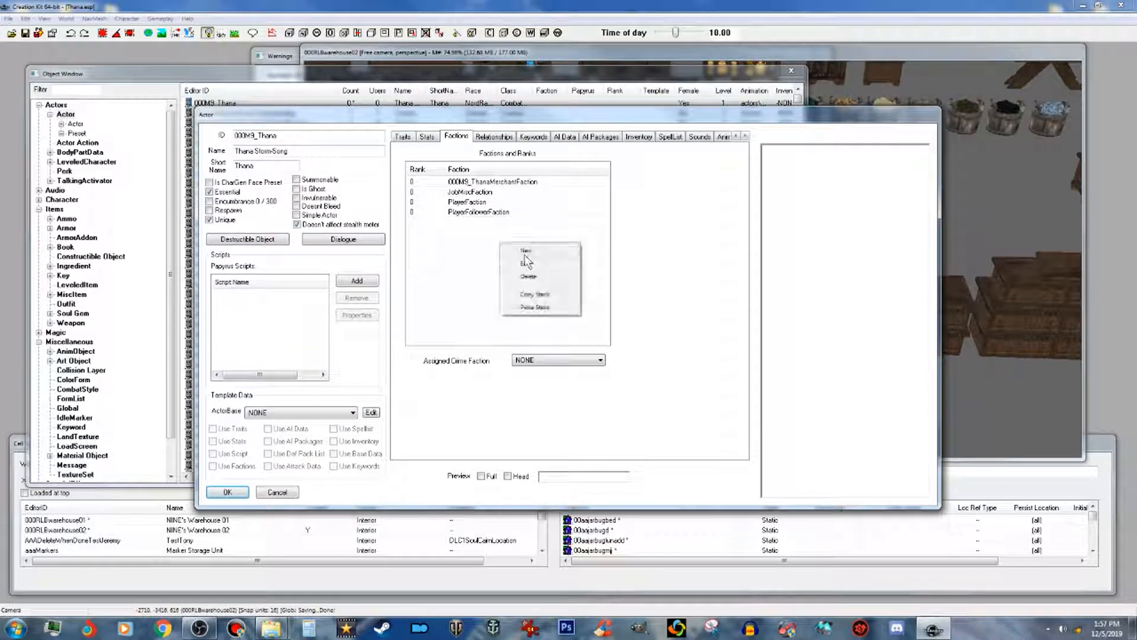
pyautogui.click(528, 250)
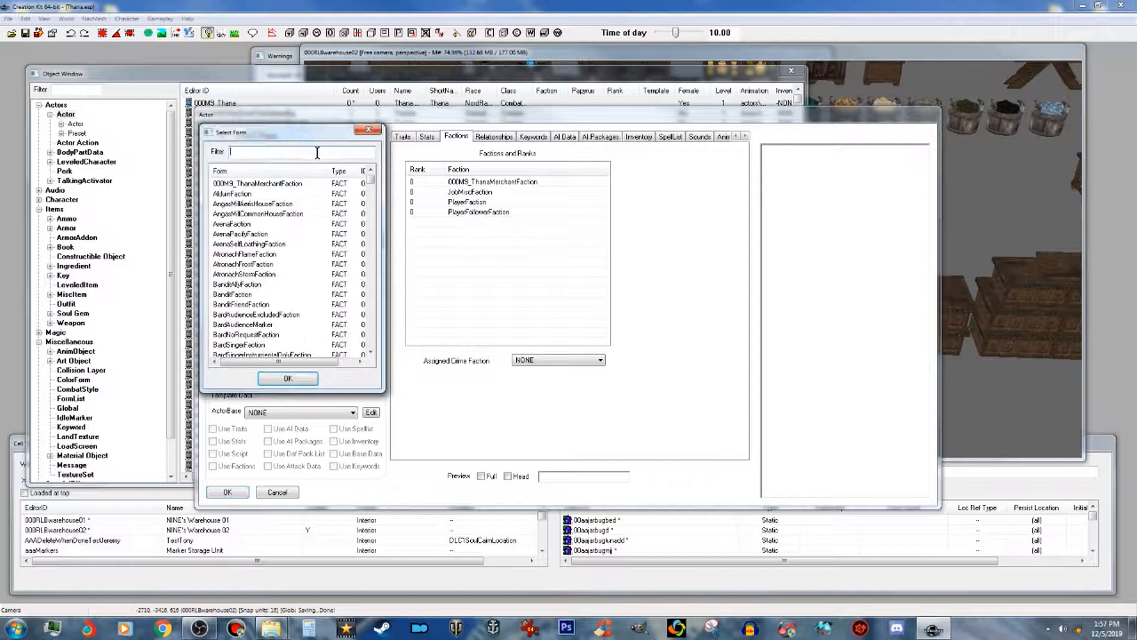
pyautogui.write('follower')
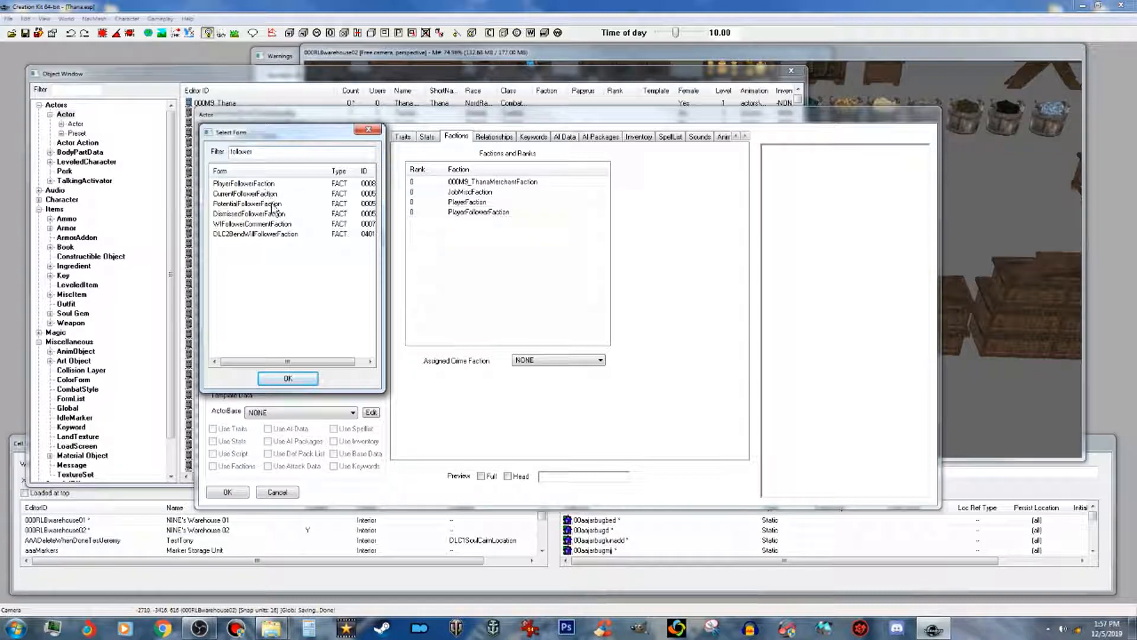
pyautogui.click(258, 193)
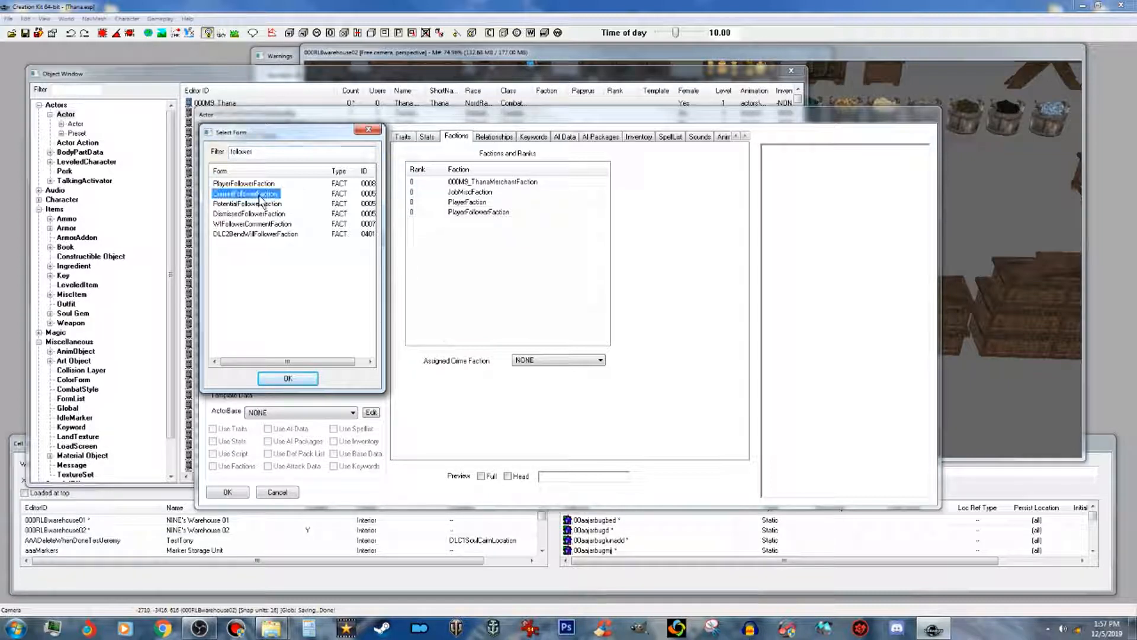
pyautogui.click(303, 381)
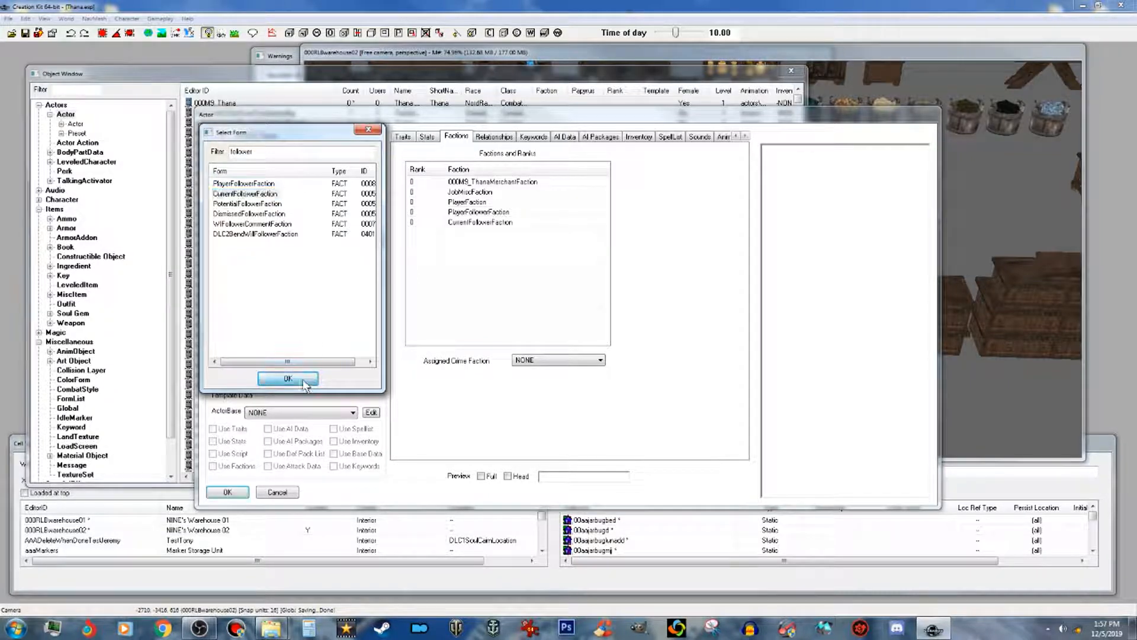
pyautogui.click(413, 223)
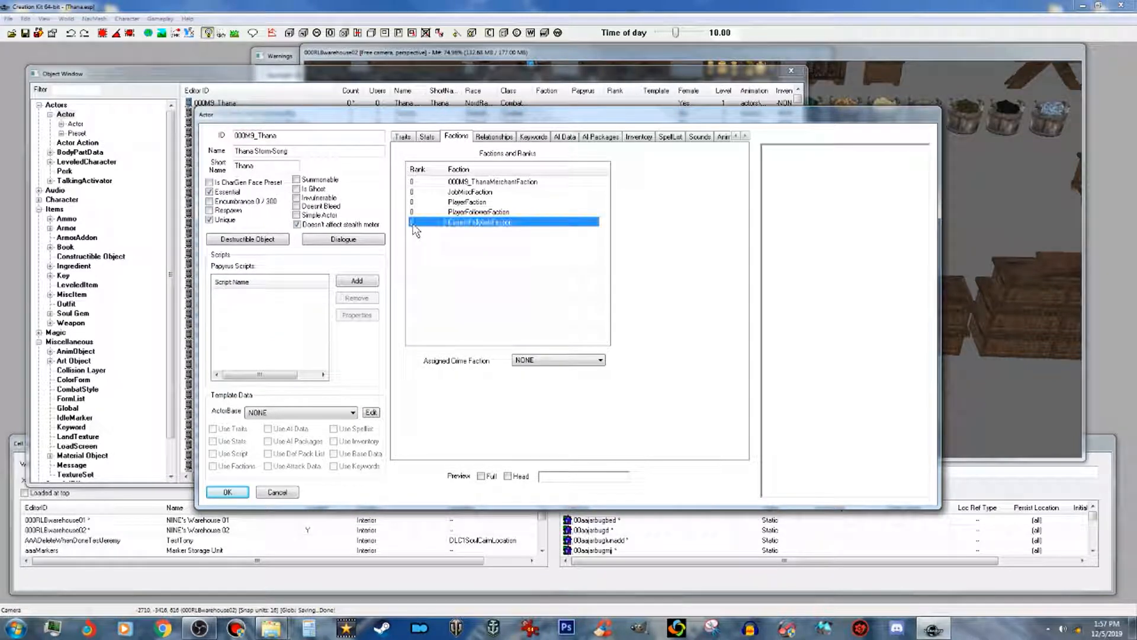
pyautogui.click(413, 223)
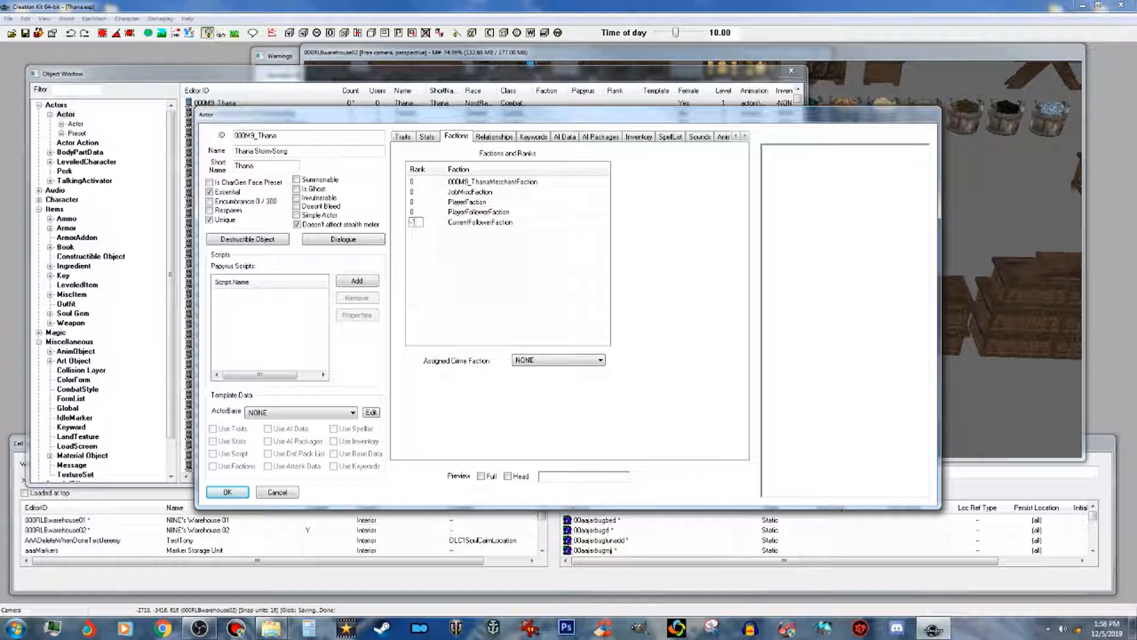
pyautogui.press('Return')
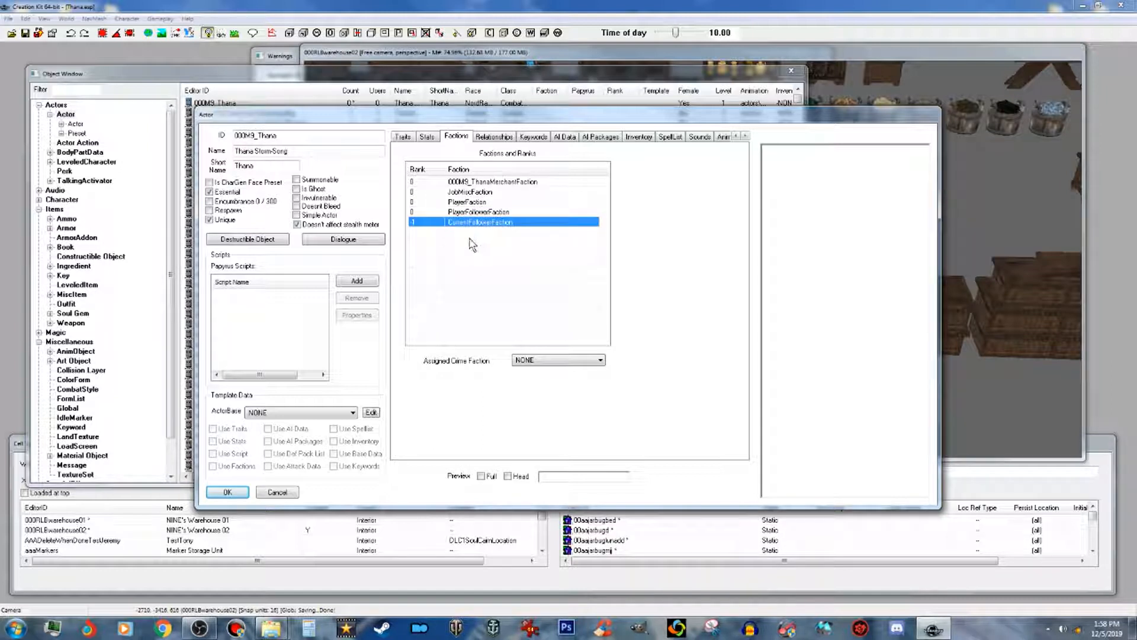
# Step: Filter the faction forms by "follower" and add PotentialFollowerFaction to the actor's factions
pyautogui.rightClick(472, 245)
pyautogui.click(495, 256)
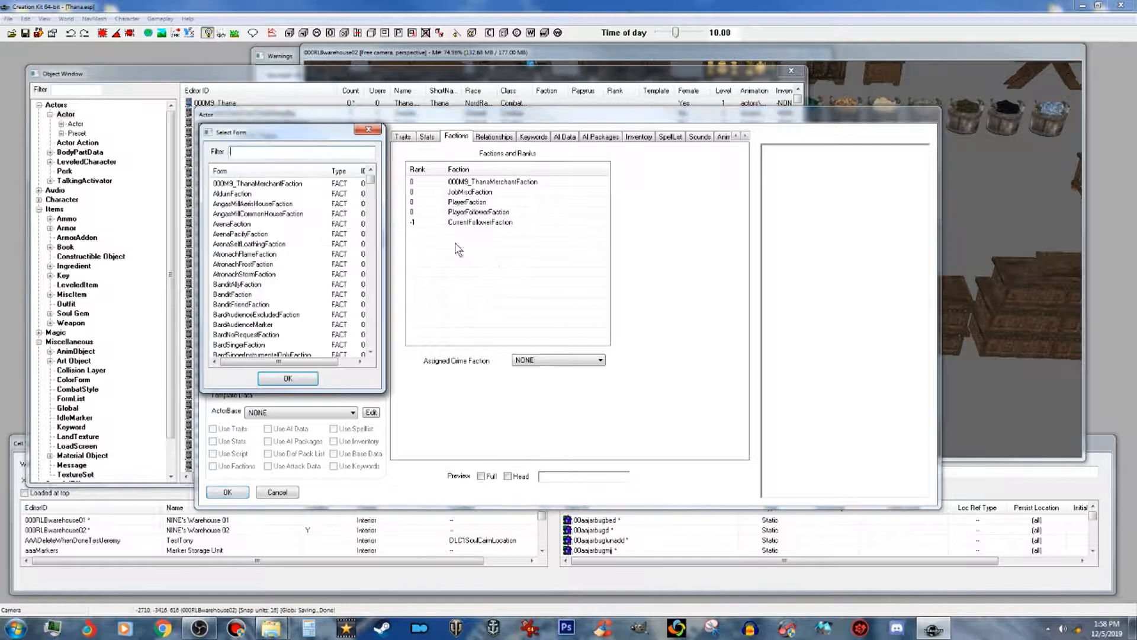
pyautogui.write('followe')
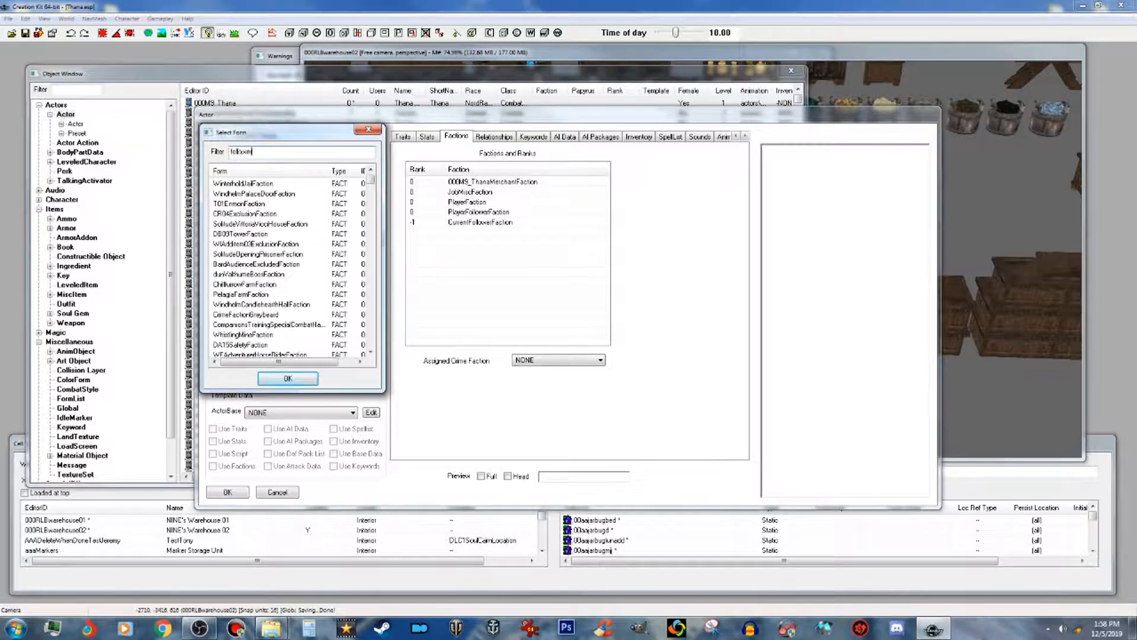
pyautogui.write('r')
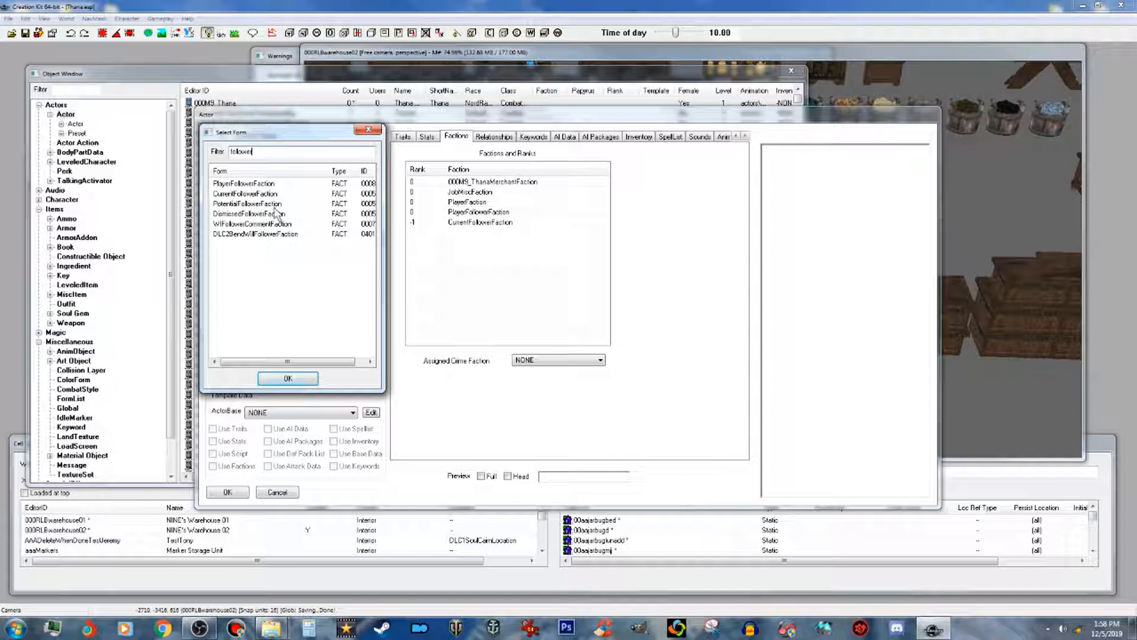
pyautogui.click(276, 205)
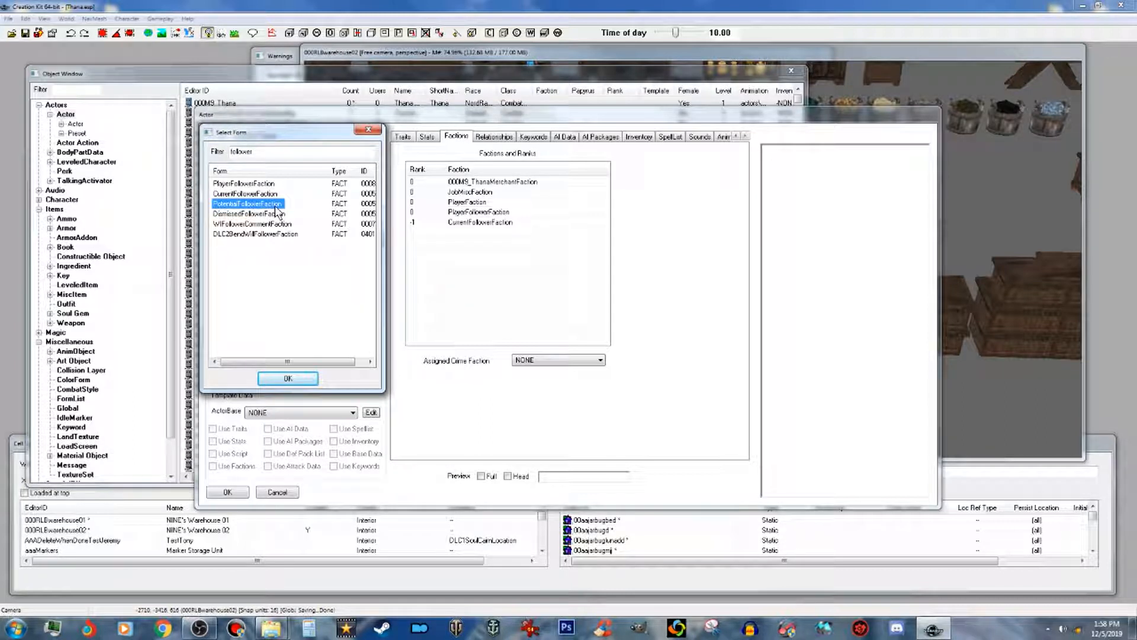
pyautogui.click(290, 379)
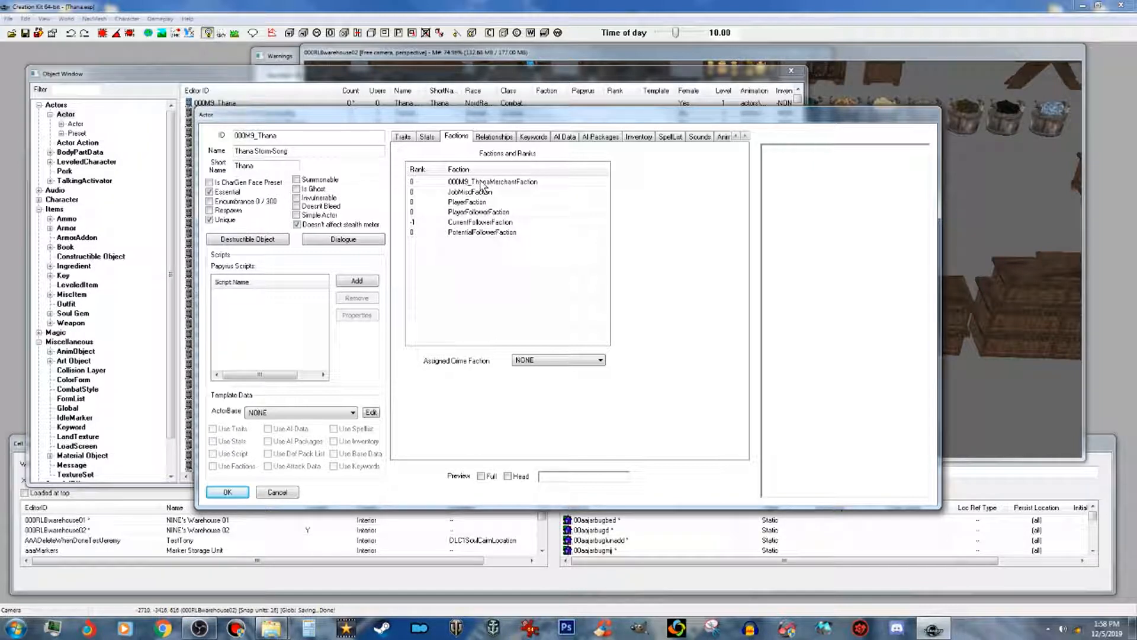
# Step: Create a new relationship for the actor with the ID 000M9_ThanaRelationship and Player as the child NPC
pyautogui.click(489, 137)
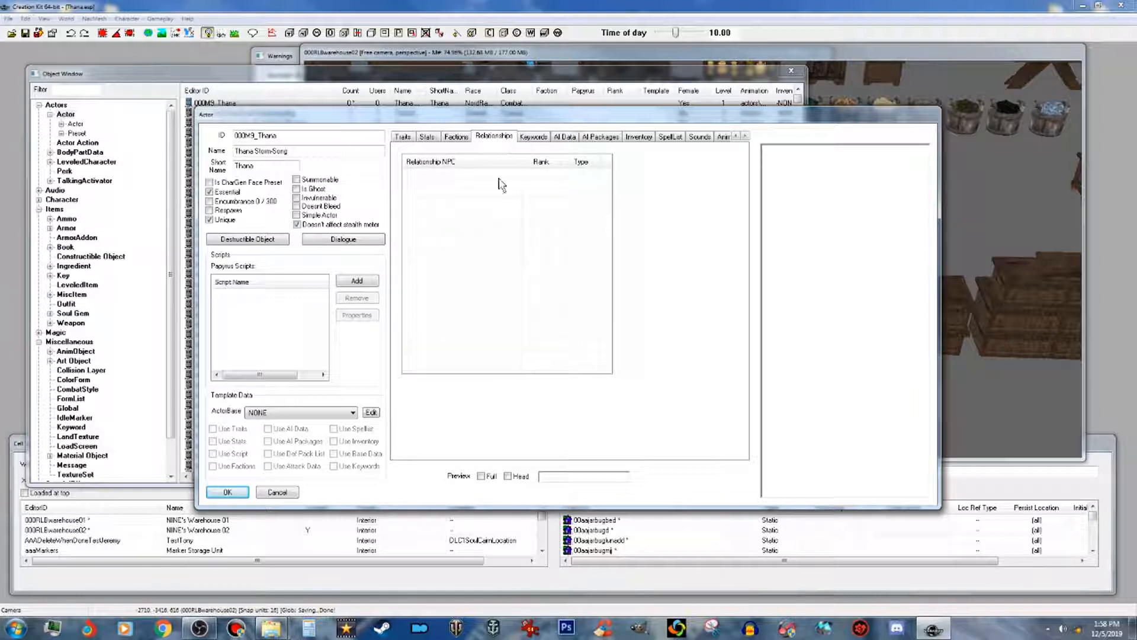
pyautogui.rightClick(453, 175)
pyautogui.click(479, 185)
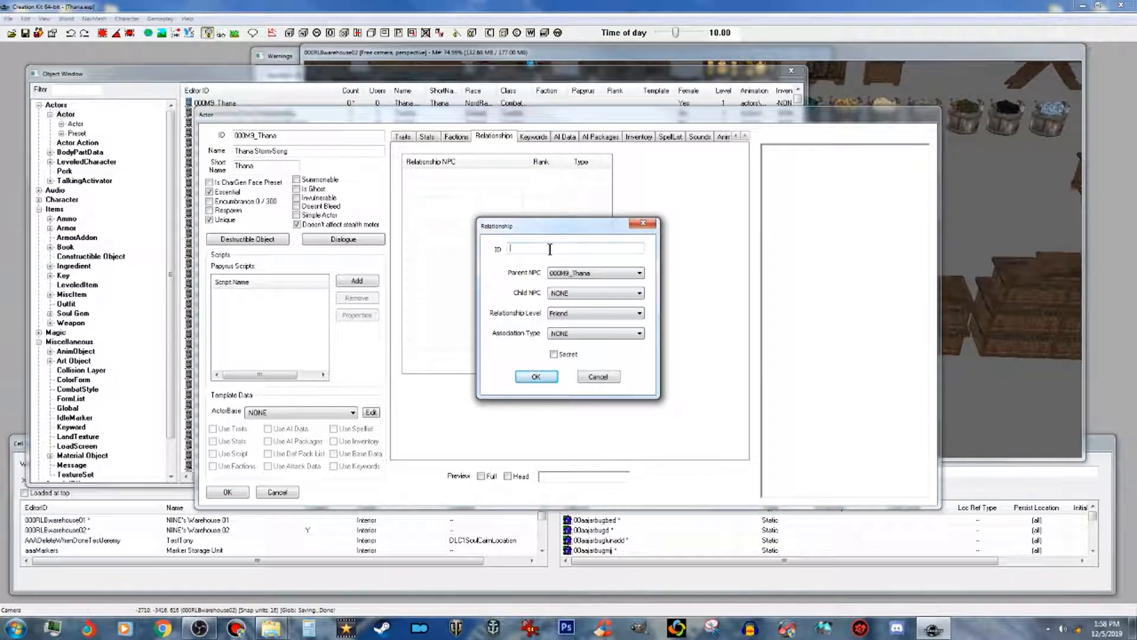
pyautogui.click(549, 250)
pyautogui.write('000M9_ThanaRelationship')
pyautogui.click(613, 294)
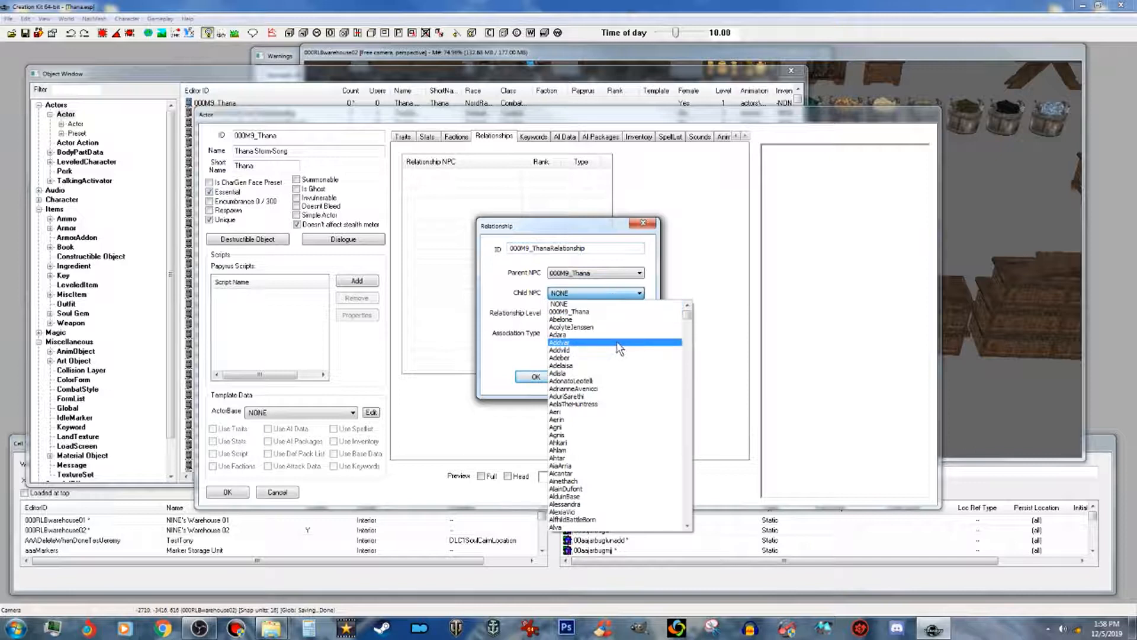
pyautogui.write('pl')
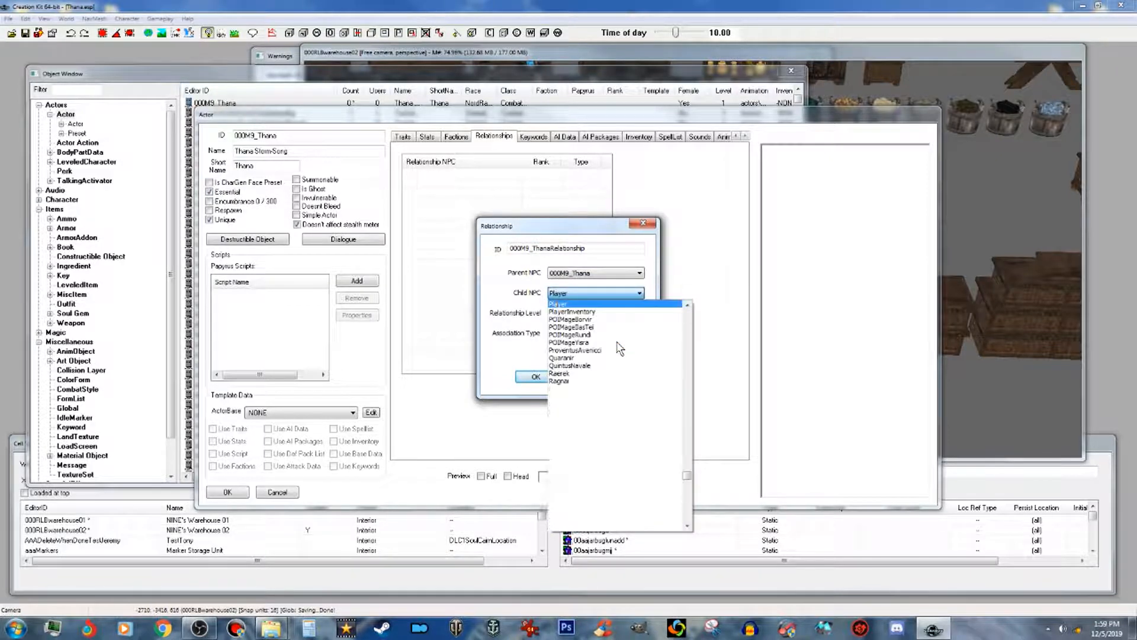
pyautogui.click(579, 304)
# Step: Set the relationship level to Ally, keep the association type at NONE, and accept the relationship
pyautogui.click(636, 315)
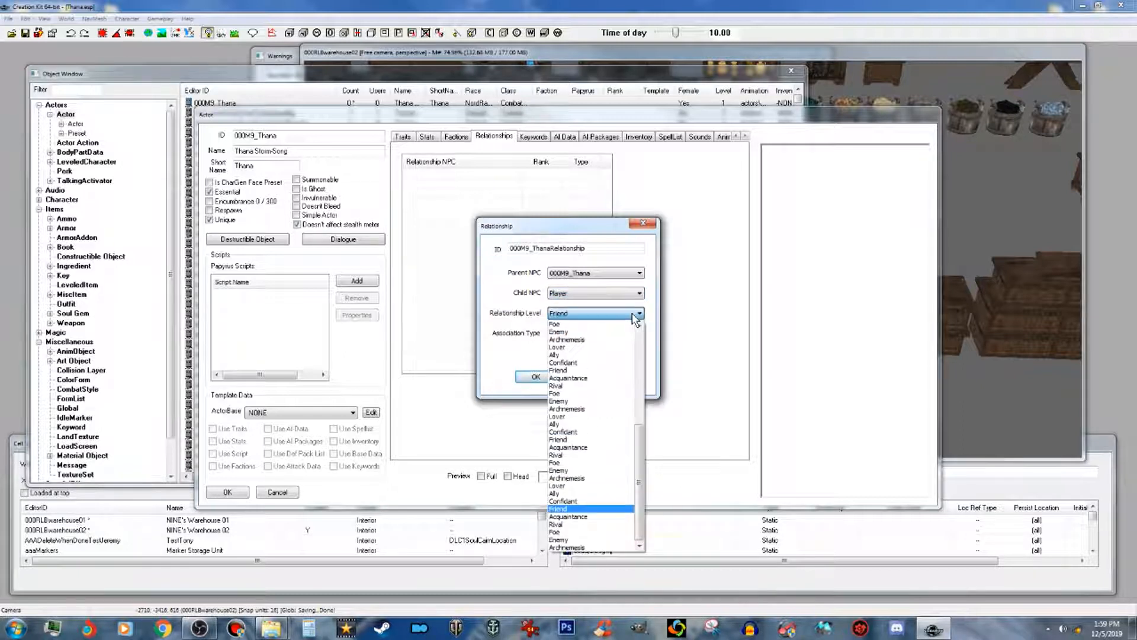
pyautogui.click(608, 355)
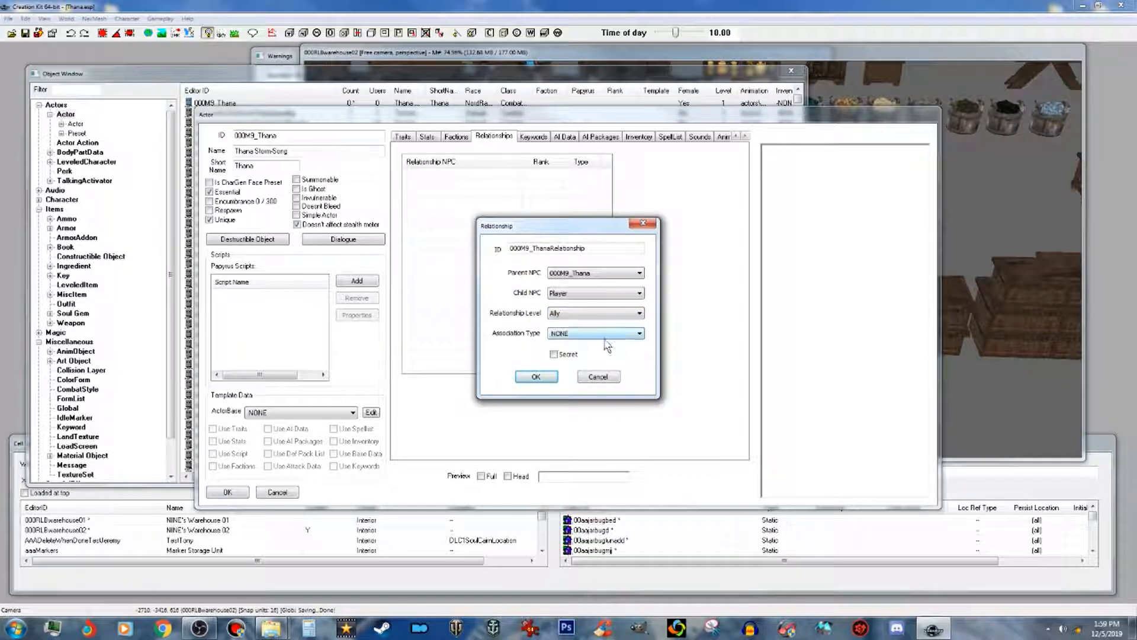
pyautogui.click(606, 334)
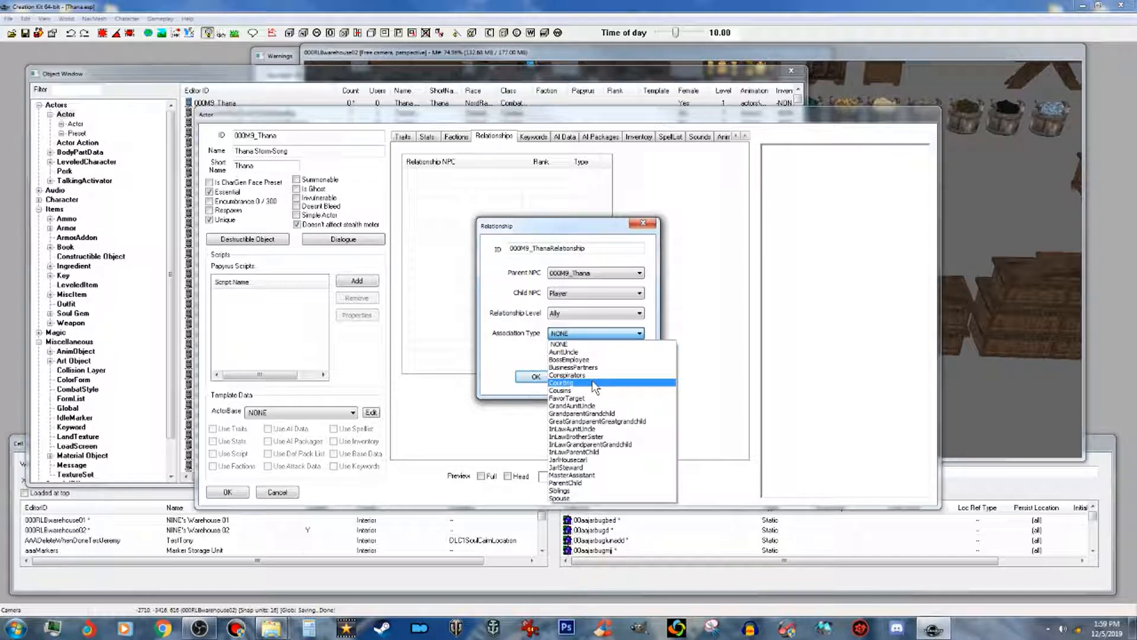
pyautogui.click(597, 346)
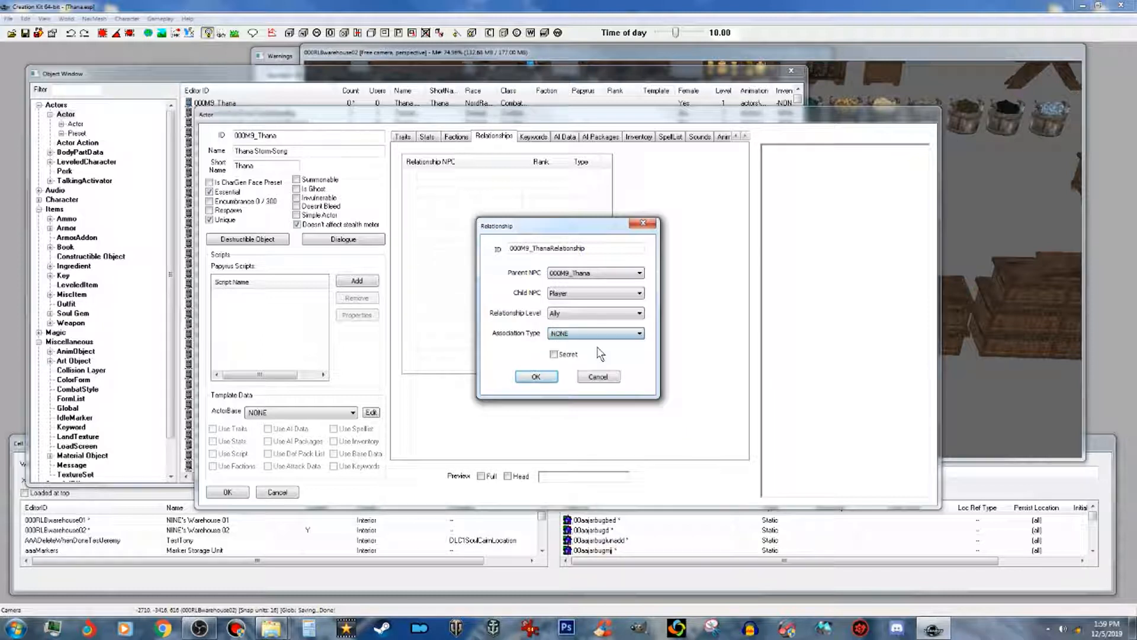
pyautogui.click(536, 376)
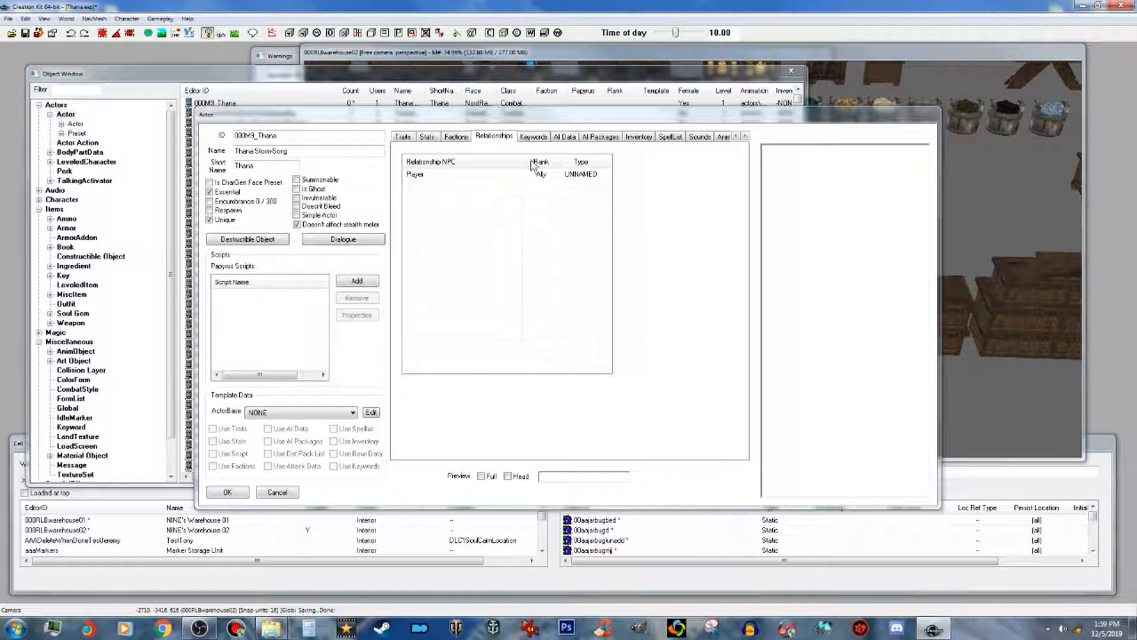
# Step: Filter the faction forms by "potential" and add PotentialMarriageFaction to the actor's factions
pyautogui.click(465, 141)
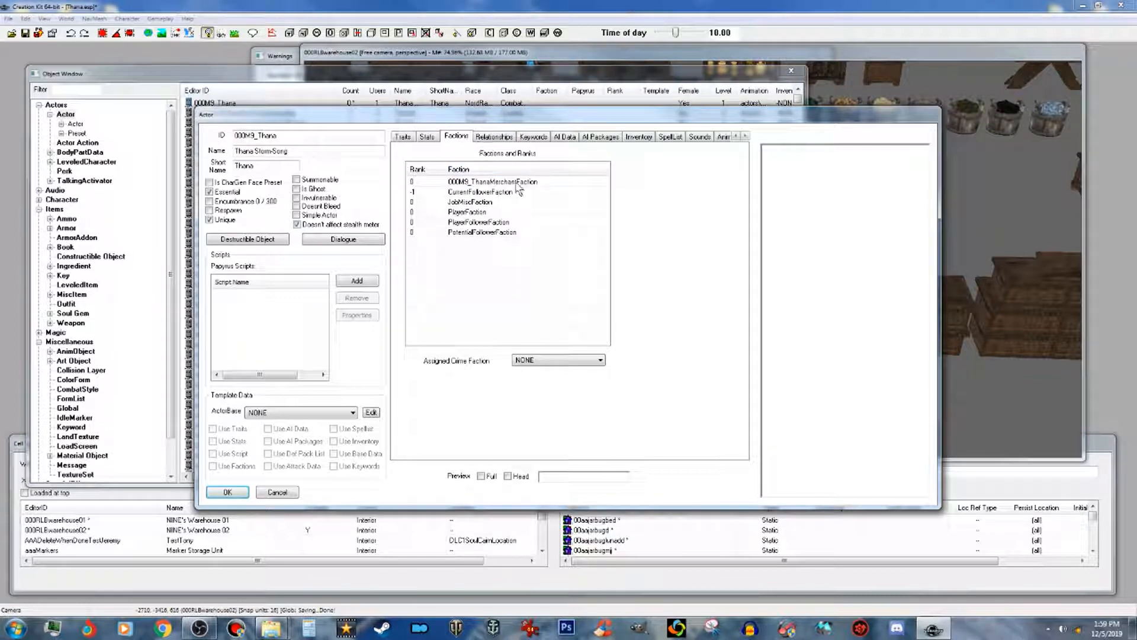
pyautogui.rightClick(506, 262)
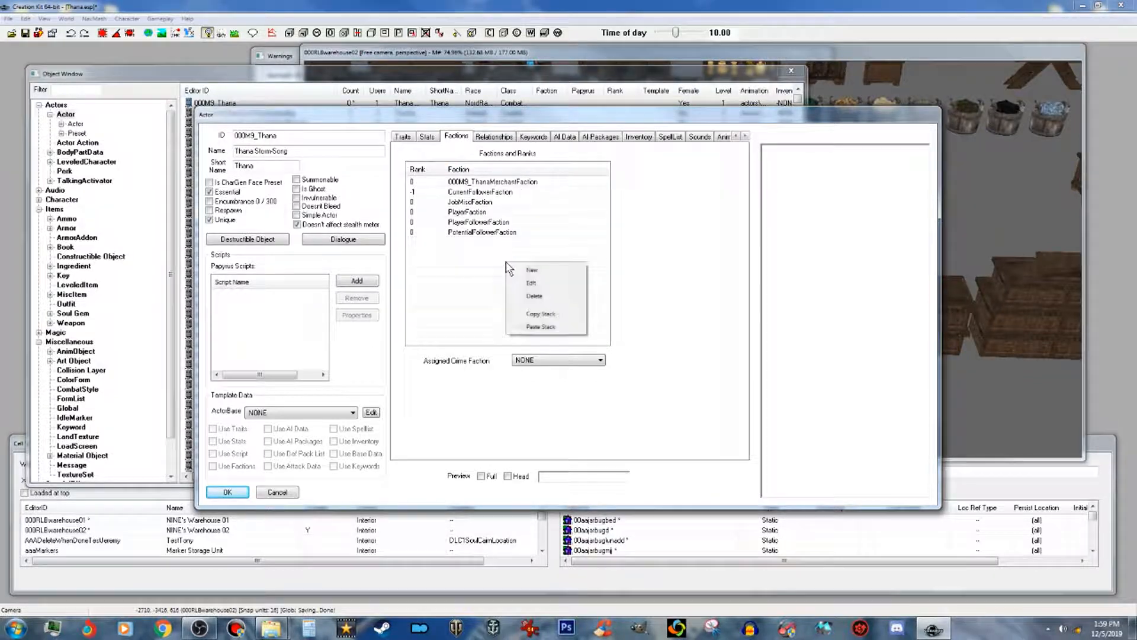
pyautogui.click(546, 272)
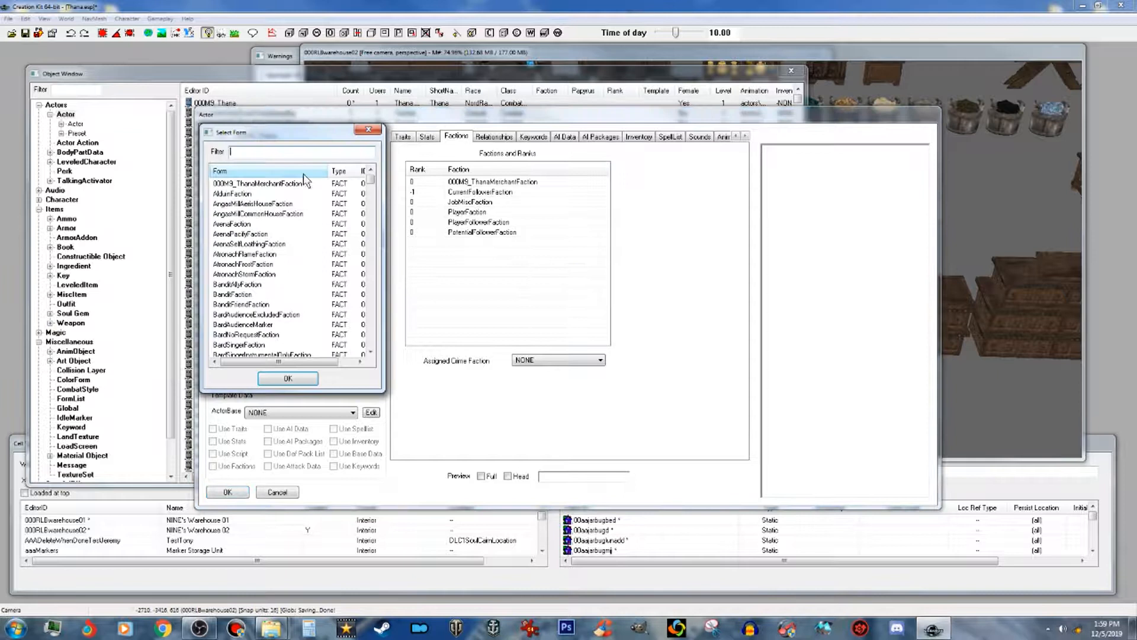
pyautogui.write('potential')
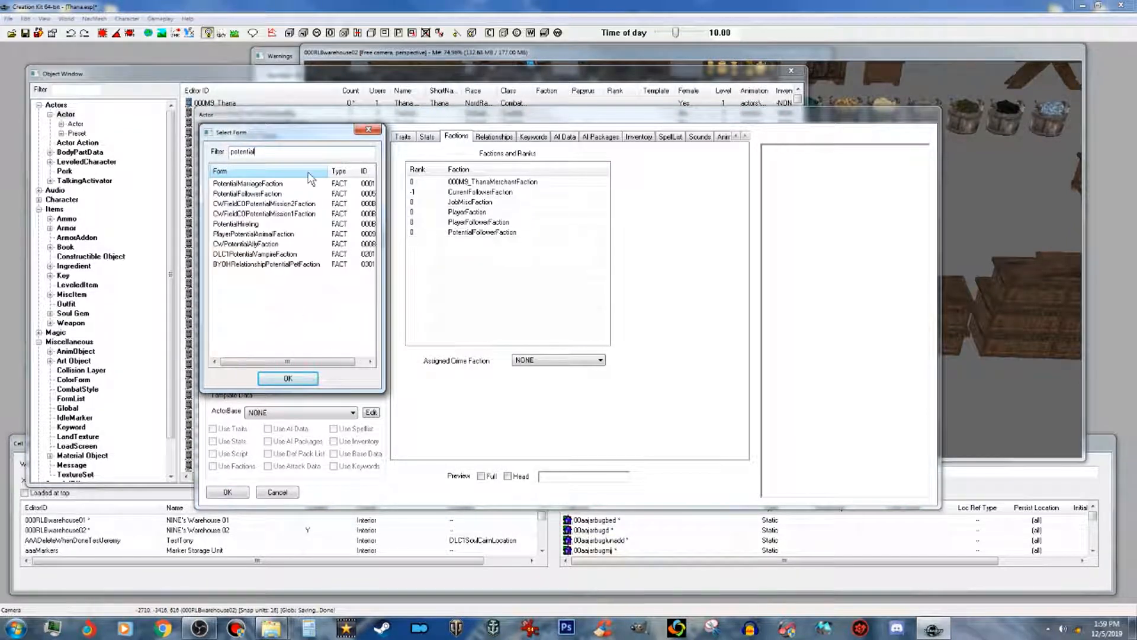
pyautogui.click(273, 186)
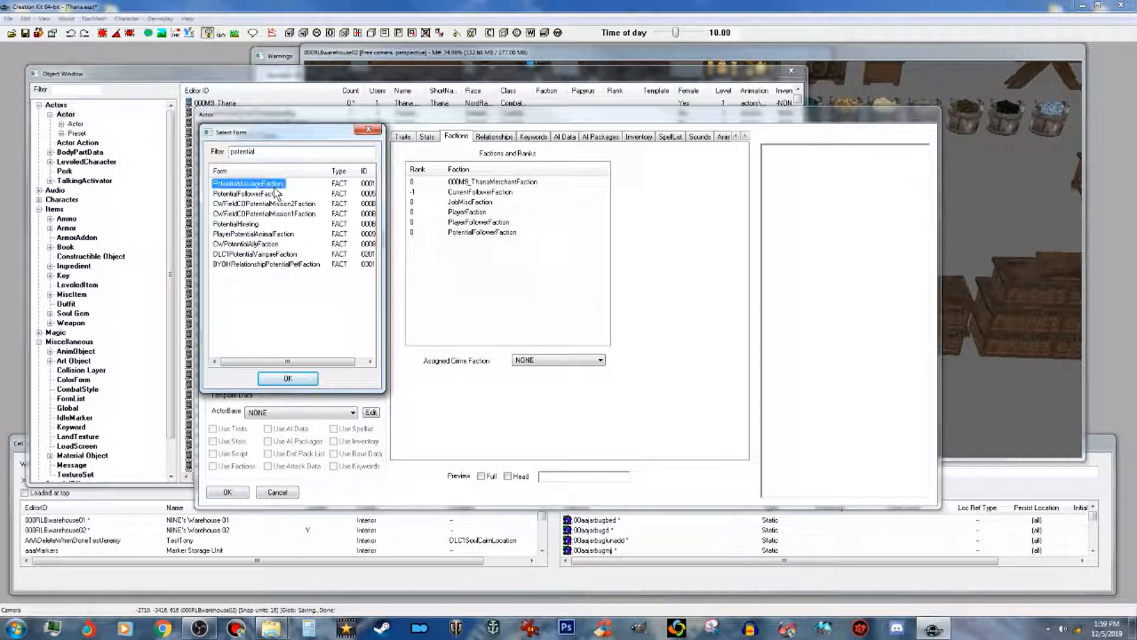
pyautogui.click(288, 379)
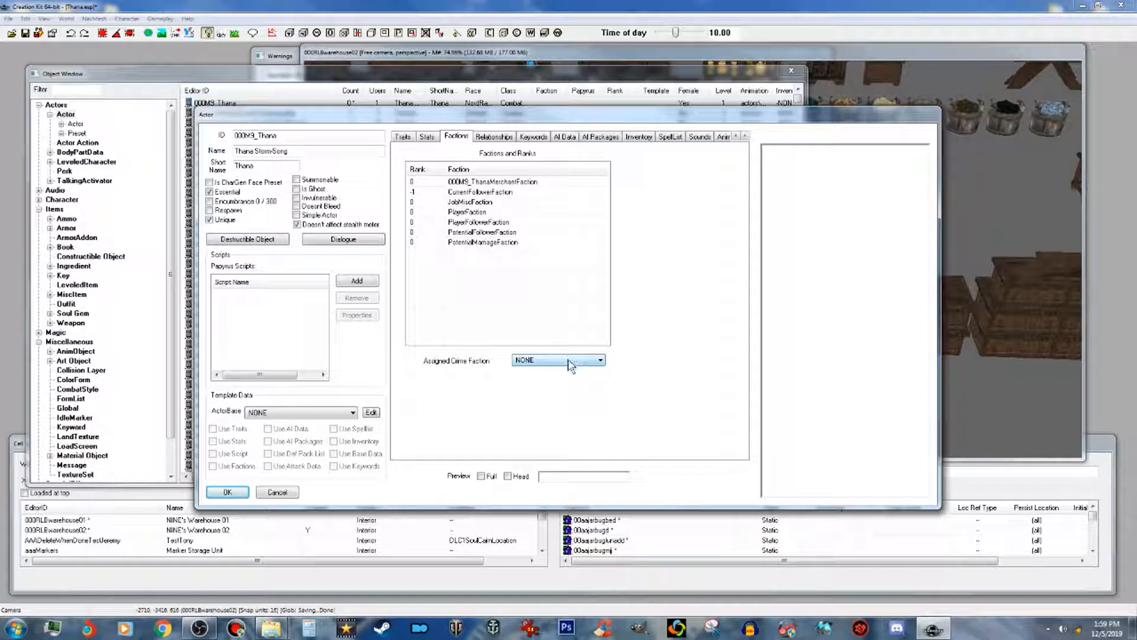
# Step: In the actor's AI attributes, set Aggression to Aggressive and Confidence to Foolhardy
pyautogui.click(532, 136)
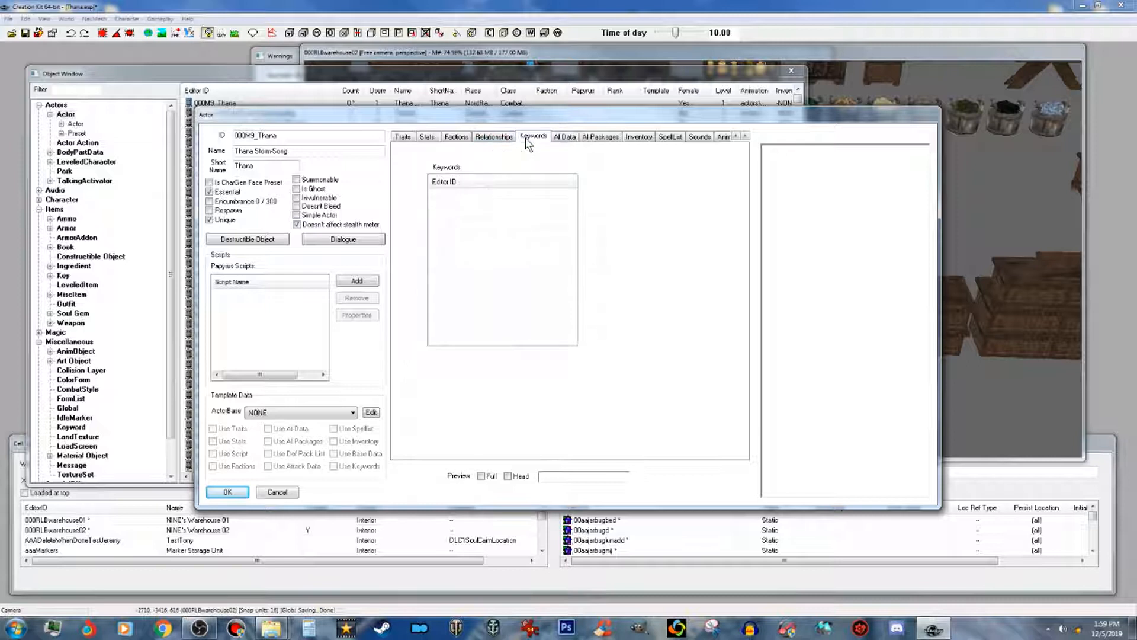
pyautogui.click(563, 138)
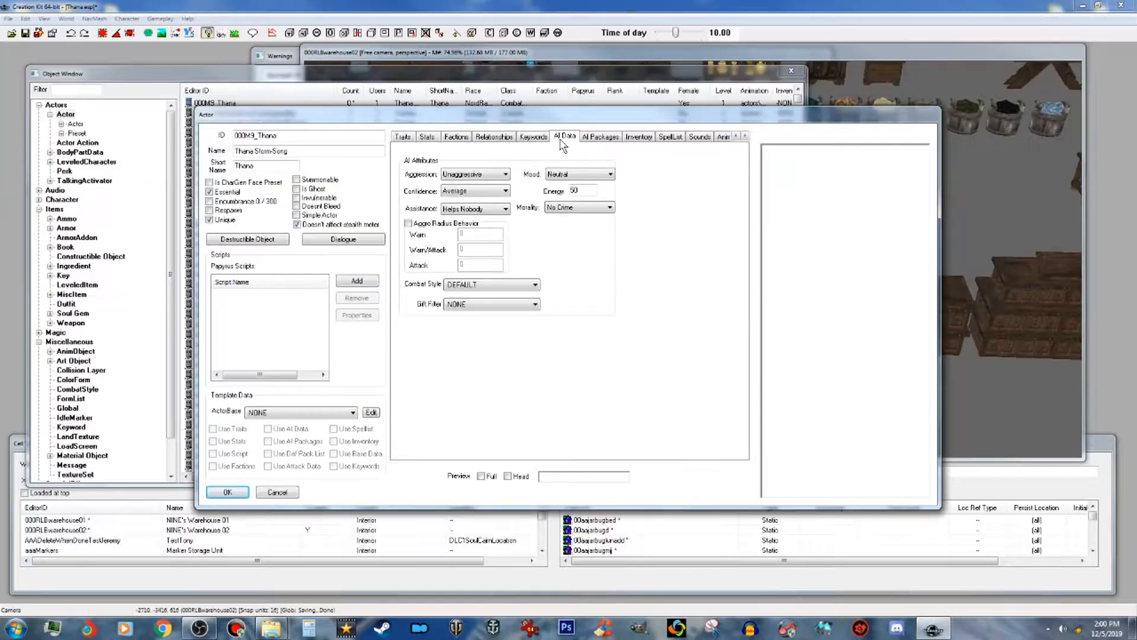
pyautogui.click(504, 174)
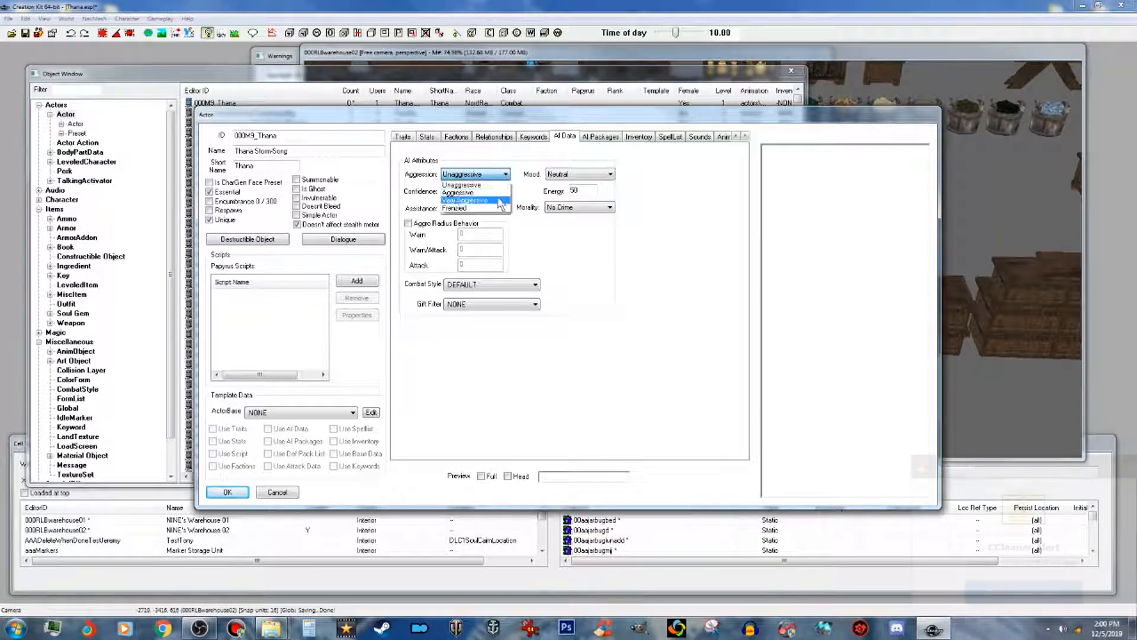
pyautogui.click(503, 193)
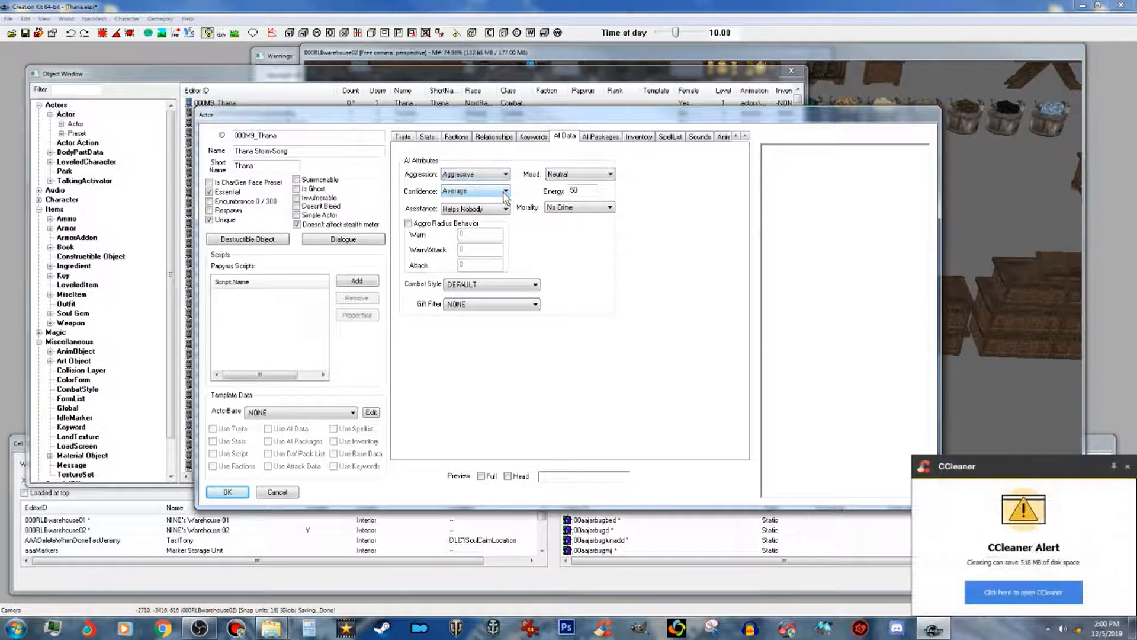
pyautogui.click(504, 191)
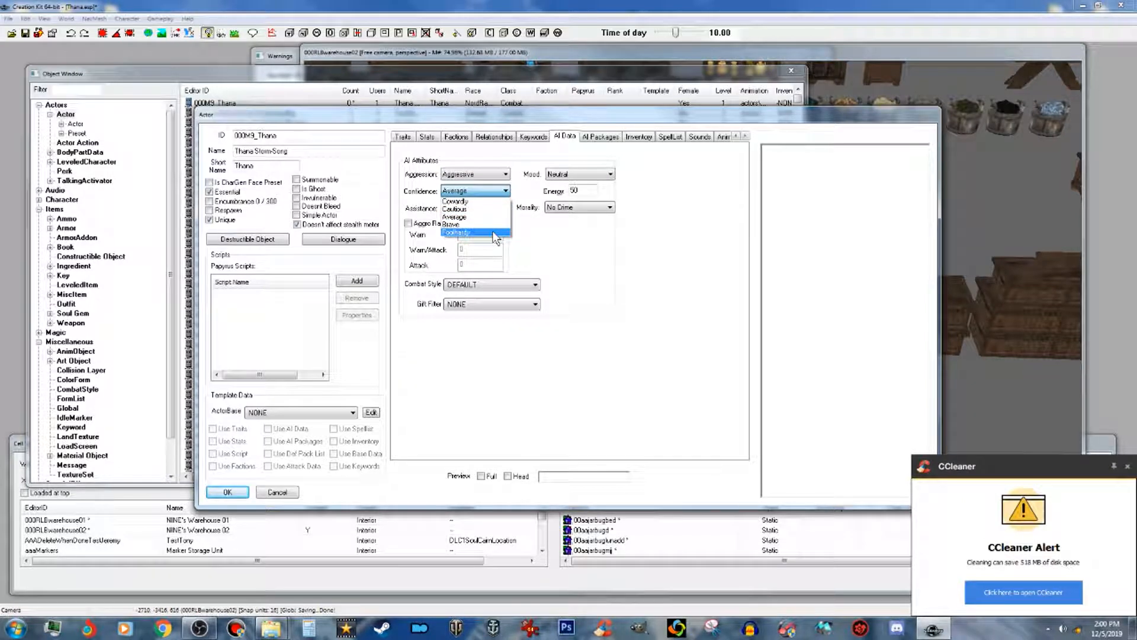
pyautogui.click(493, 232)
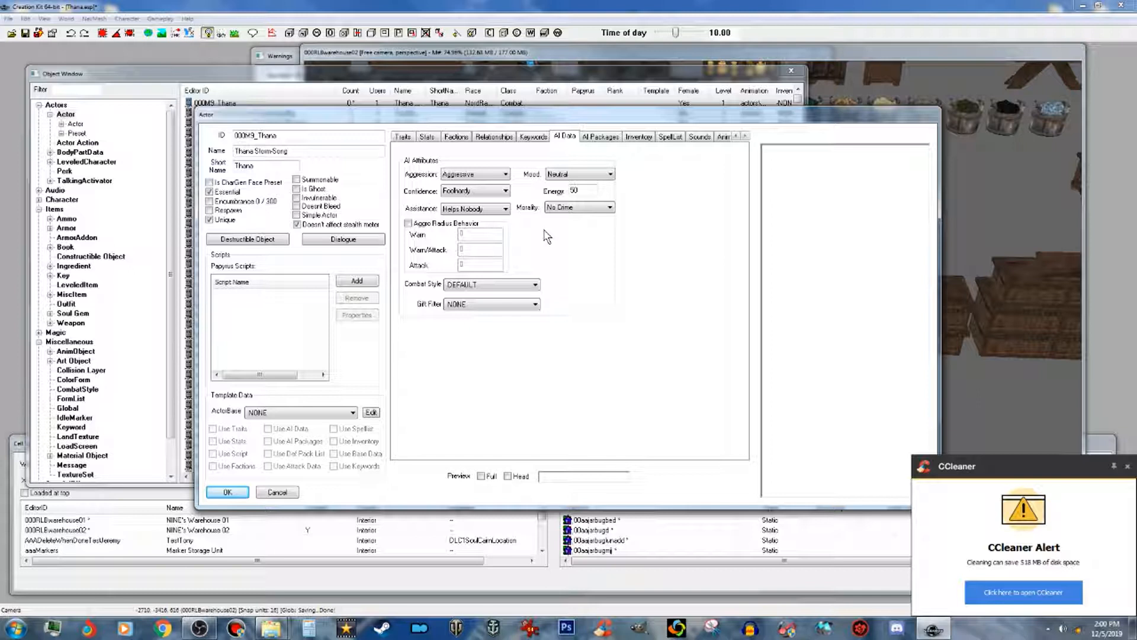
# Step: Set the actor's Mood to Happy, Energy to 65 and Morality to Any Crime
pyautogui.click(609, 174)
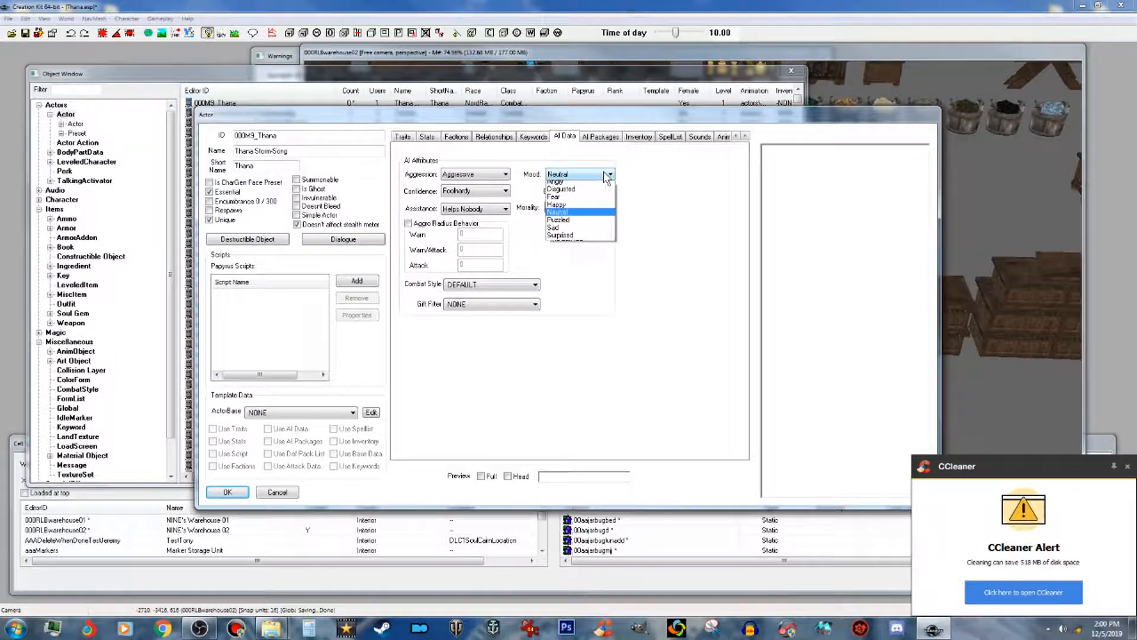
pyautogui.click(585, 209)
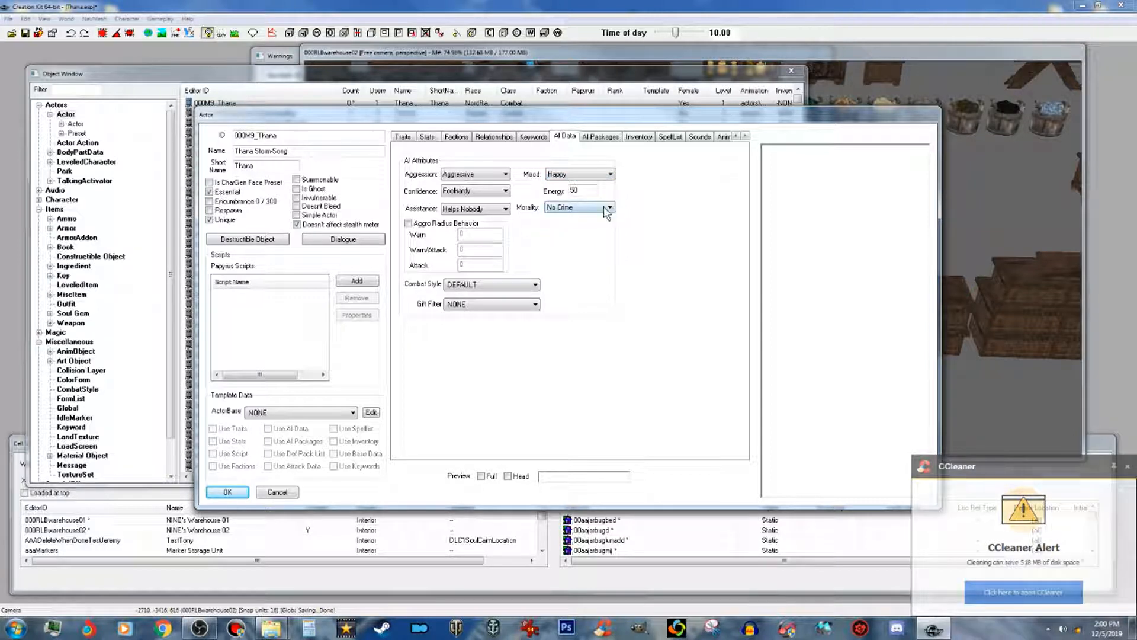
pyautogui.moveTo(579, 190); pyautogui.dragTo(559, 191)
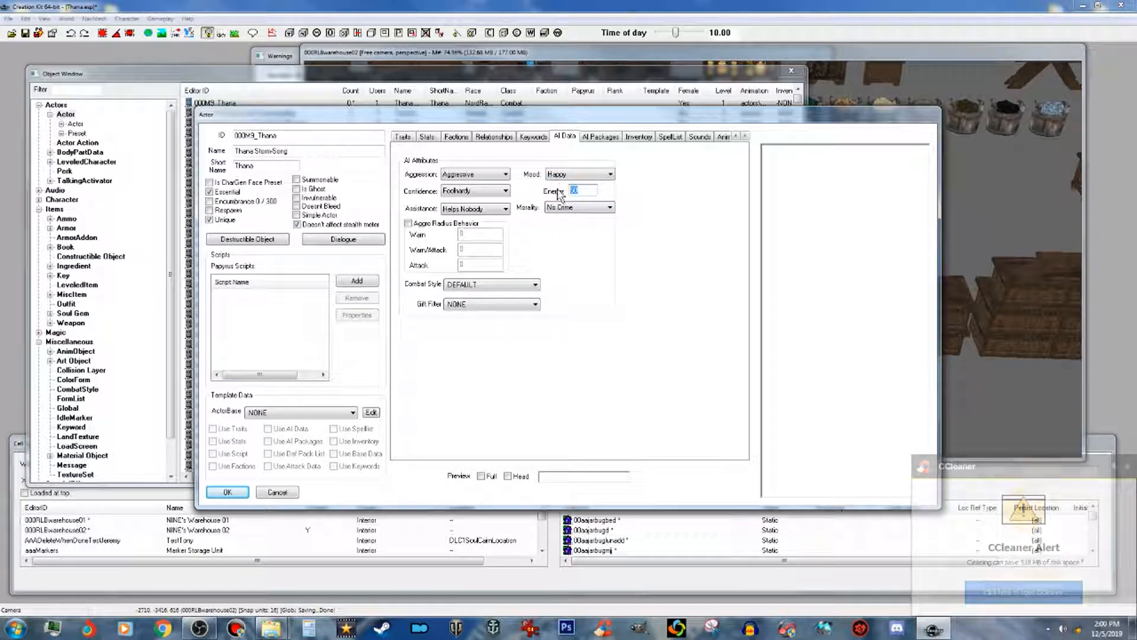
pyautogui.write('80')
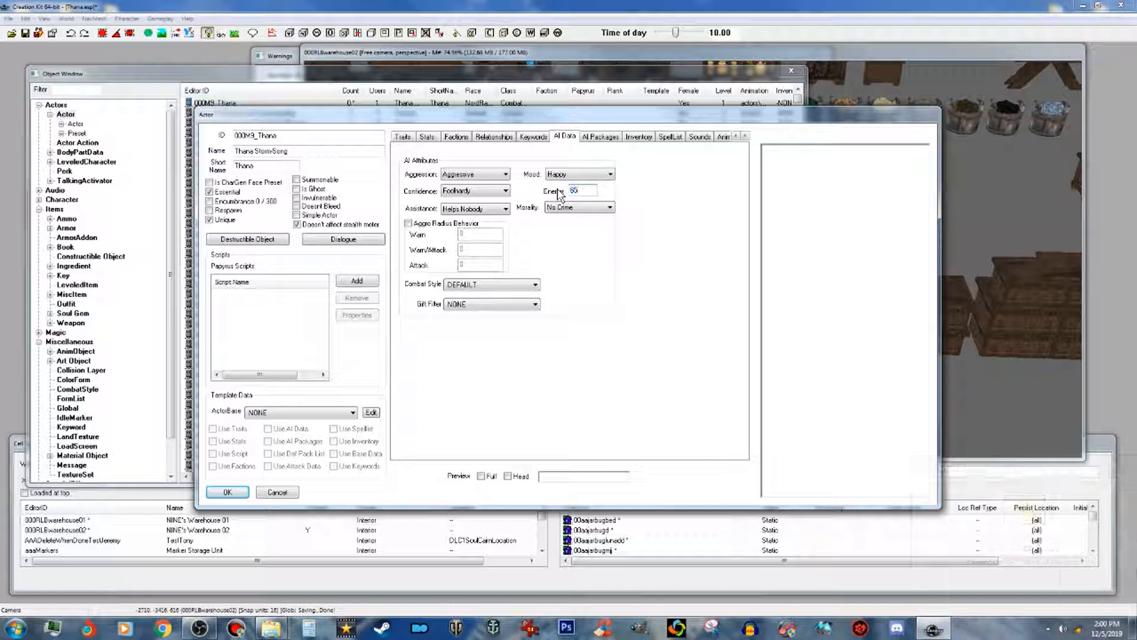
pyautogui.click(603, 209)
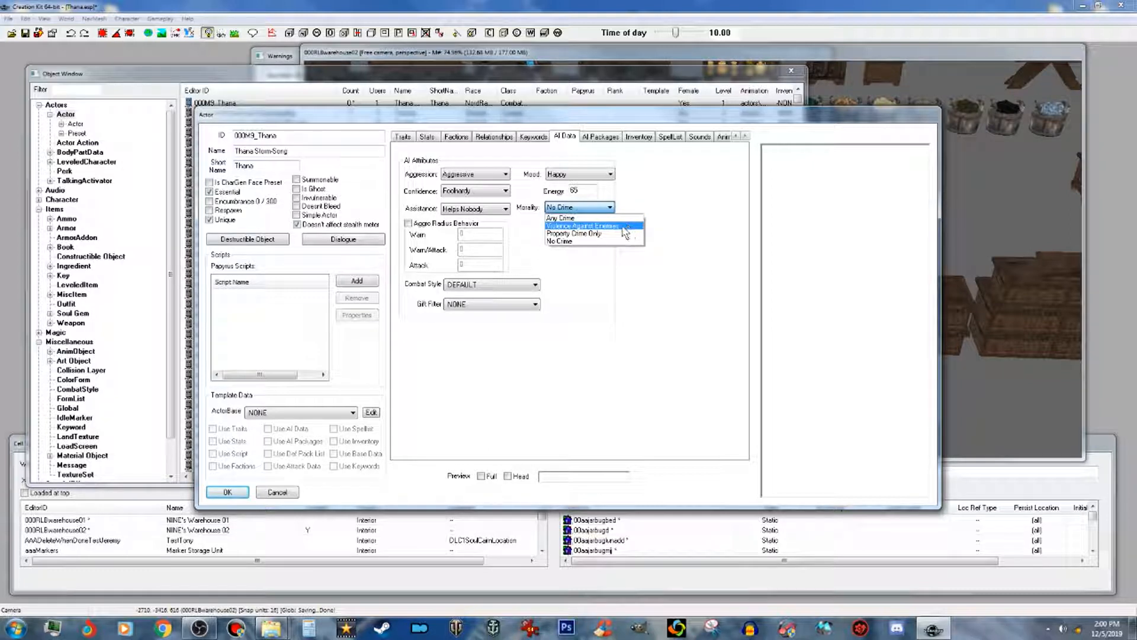
pyautogui.click(584, 219)
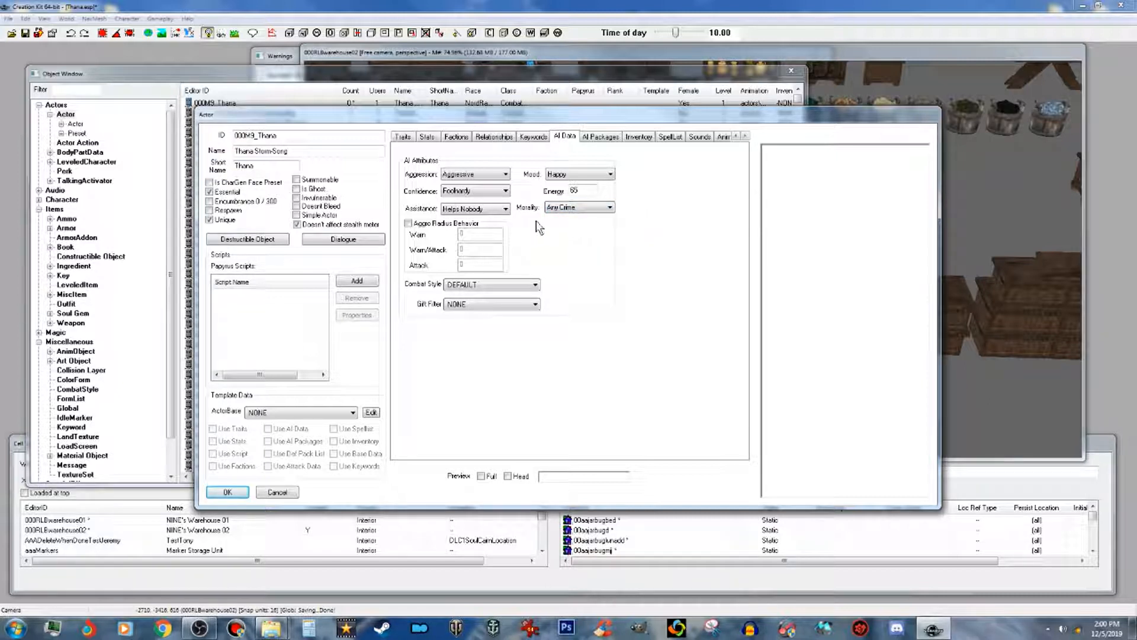
# Step: Set the actor's Assistance to help friends and allies, then accept the actor's changes and save the plugin
pyautogui.click(498, 210)
pyautogui.click(498, 210)
pyautogui.click(502, 238)
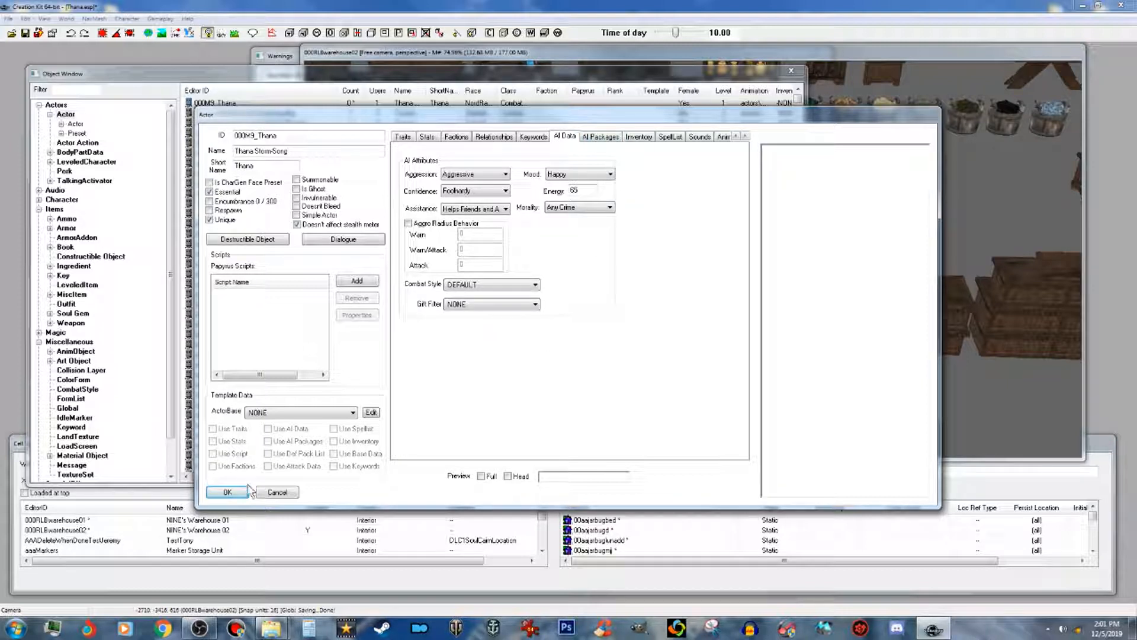
pyautogui.click(227, 493)
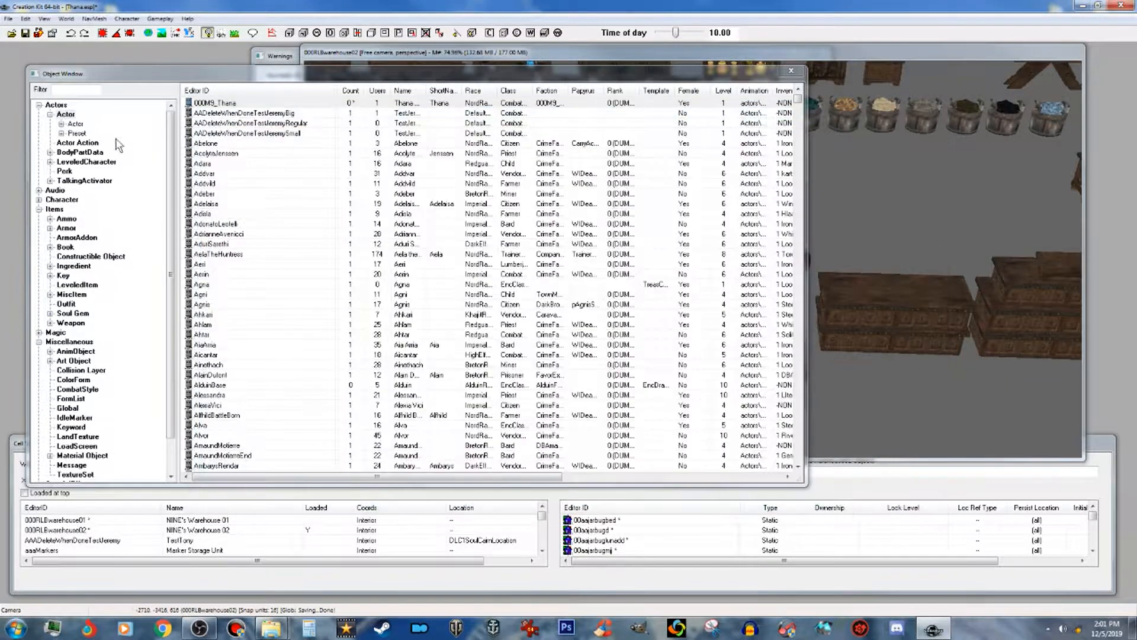
pyautogui.click(25, 34)
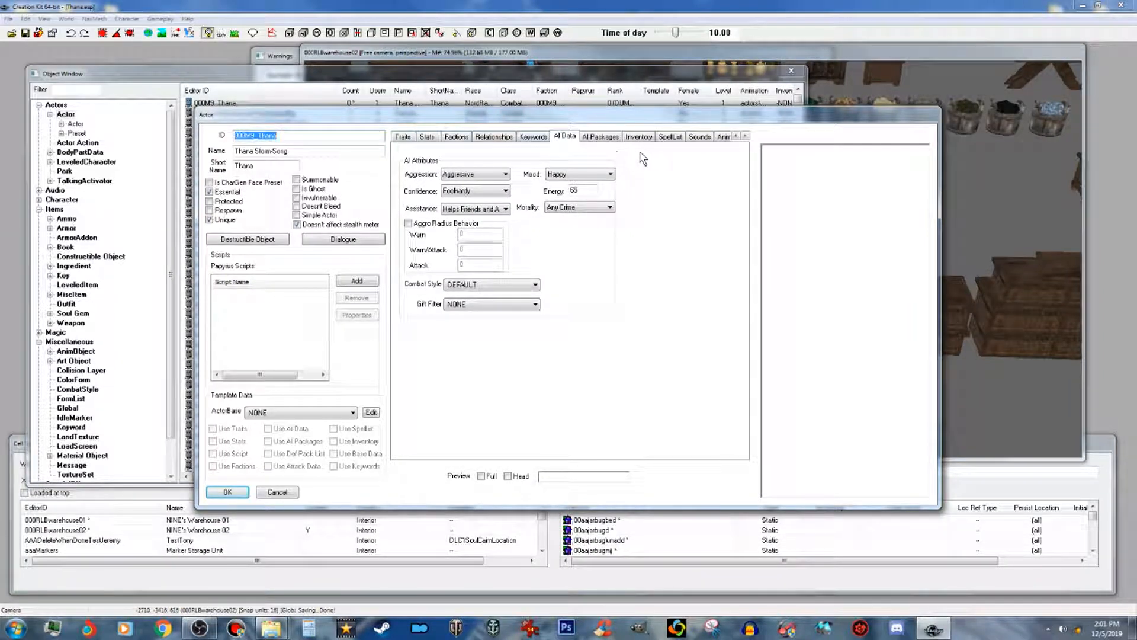
# Step: Filter the package forms by "defaultsleep" and add DefaultSleepEditorLoc24x8 to the actor's AI package list
pyautogui.click(601, 136)
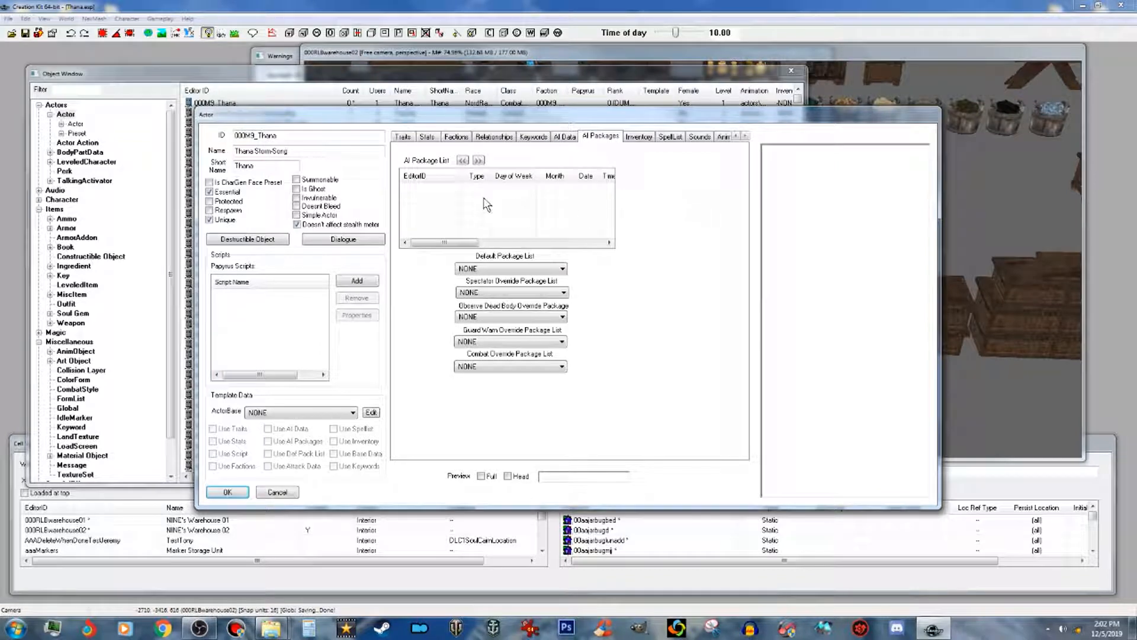
pyautogui.rightClick(432, 189)
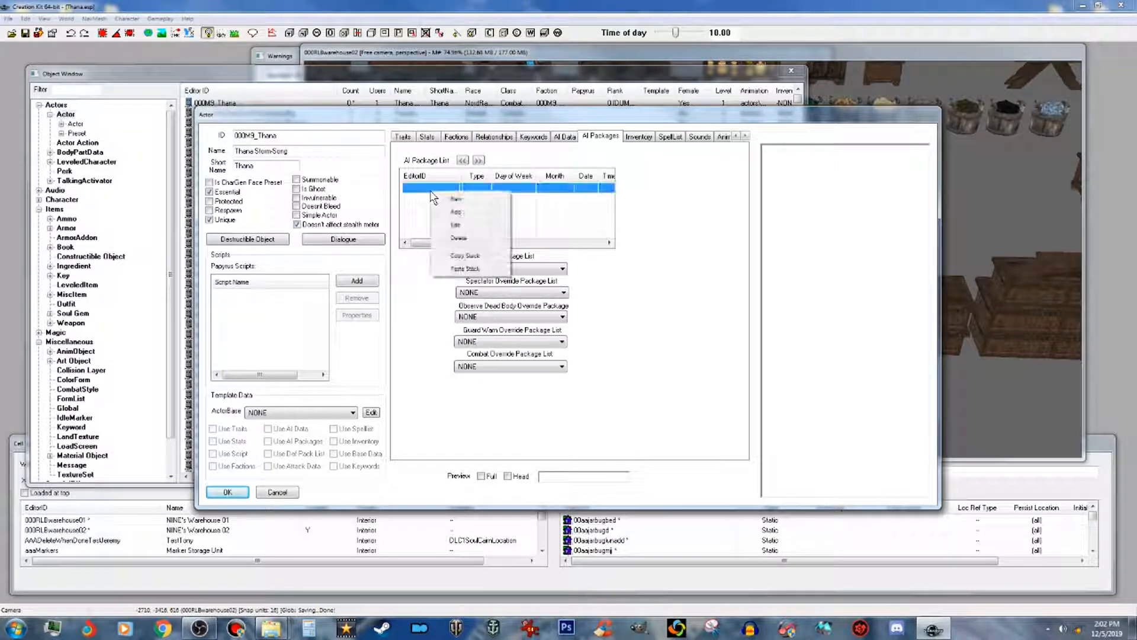
pyautogui.click(463, 212)
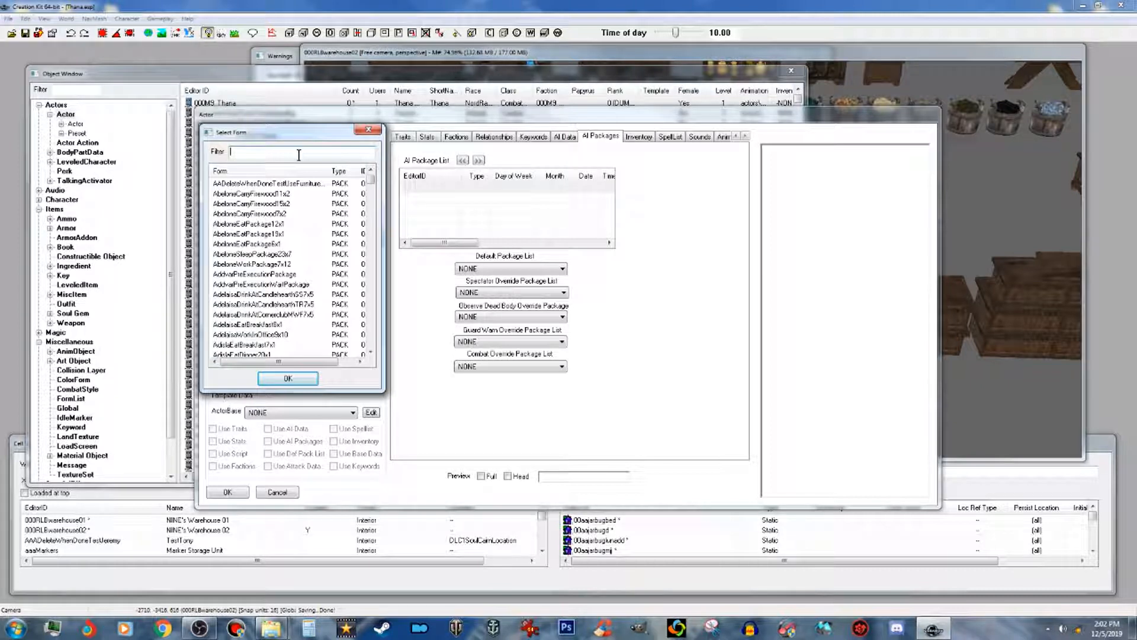
pyautogui.write('defaultsleep')
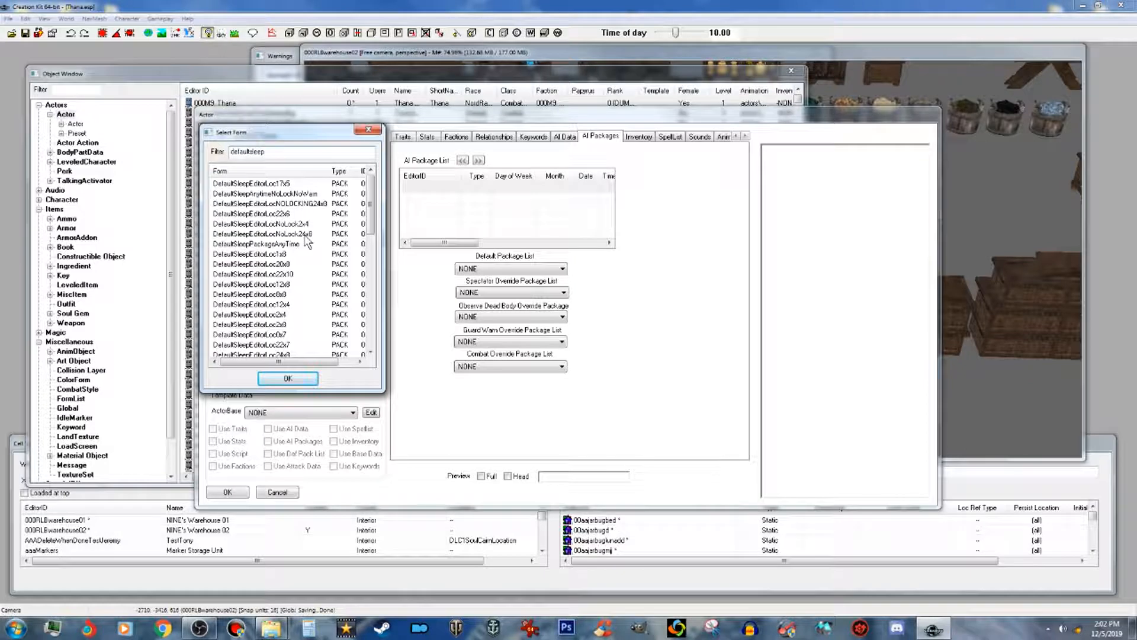
pyautogui.click(289, 354)
pyautogui.scroll(-1, 330, 296)
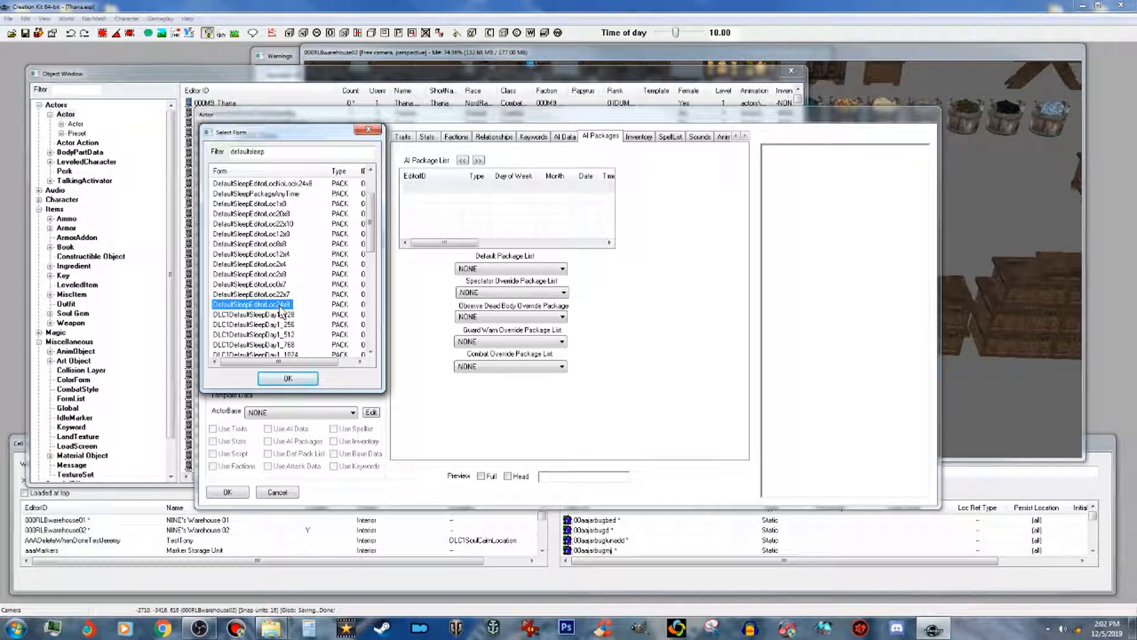
pyautogui.click(307, 382)
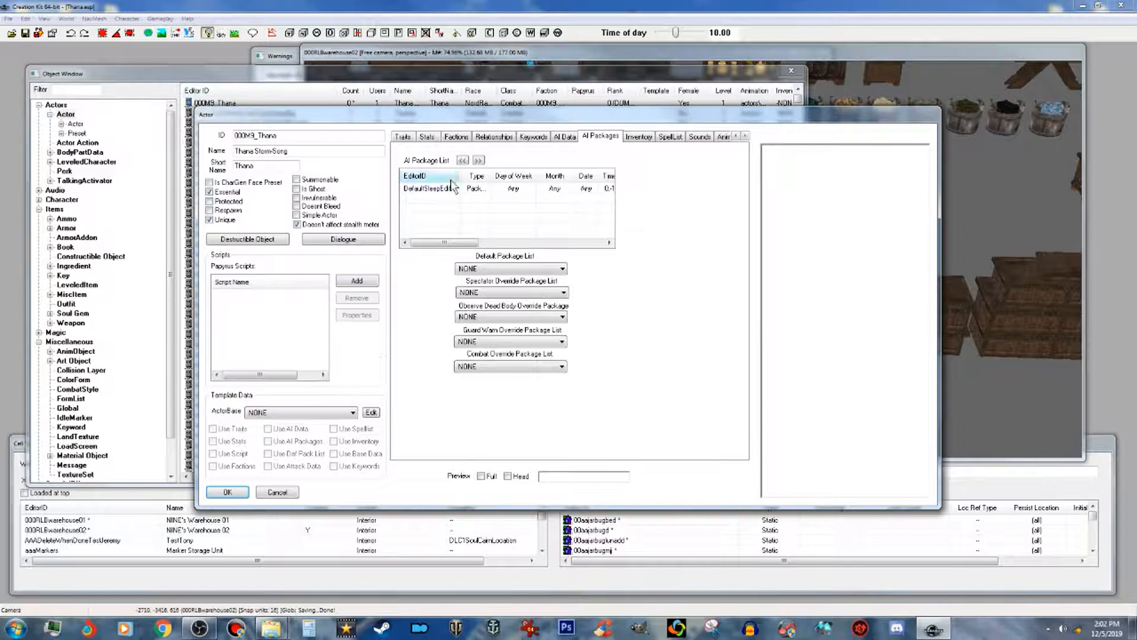
# Step: Filter the package forms by "defaultEat" and add DefaultEatEditorLoc8x1 to the actor's AI package list
pyautogui.rightClick(447, 212)
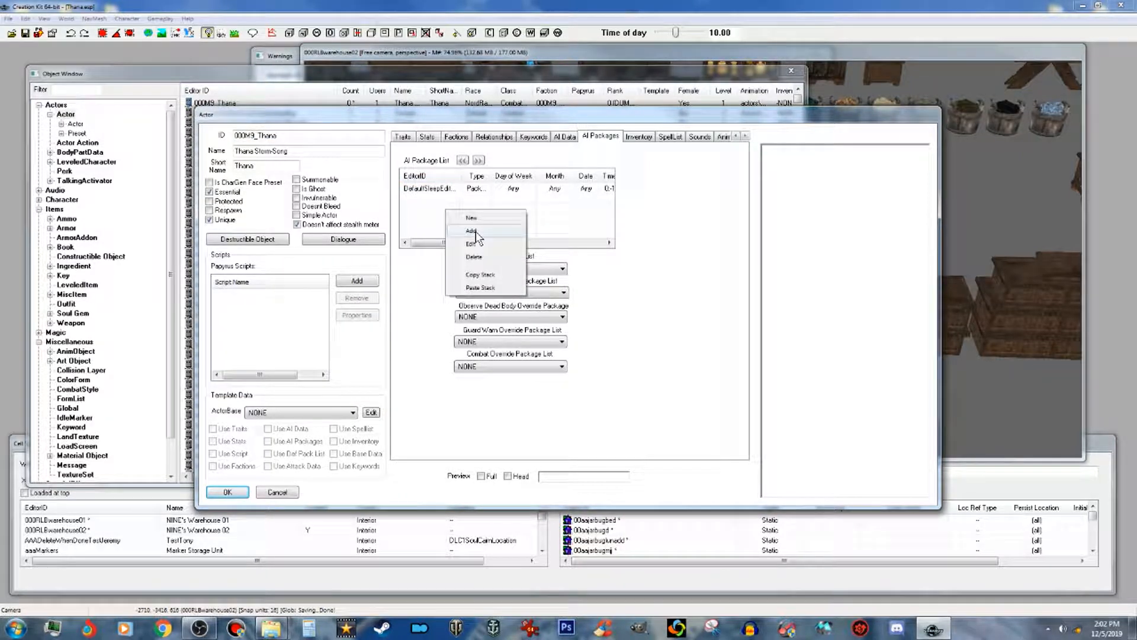
pyautogui.click(472, 231)
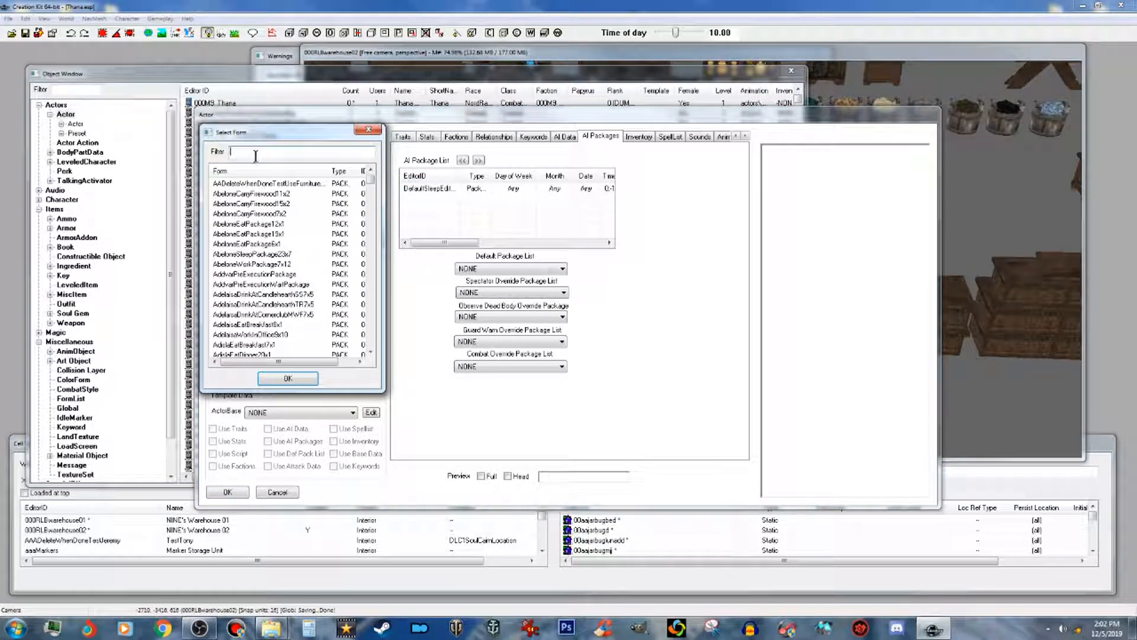
pyautogui.click(265, 150)
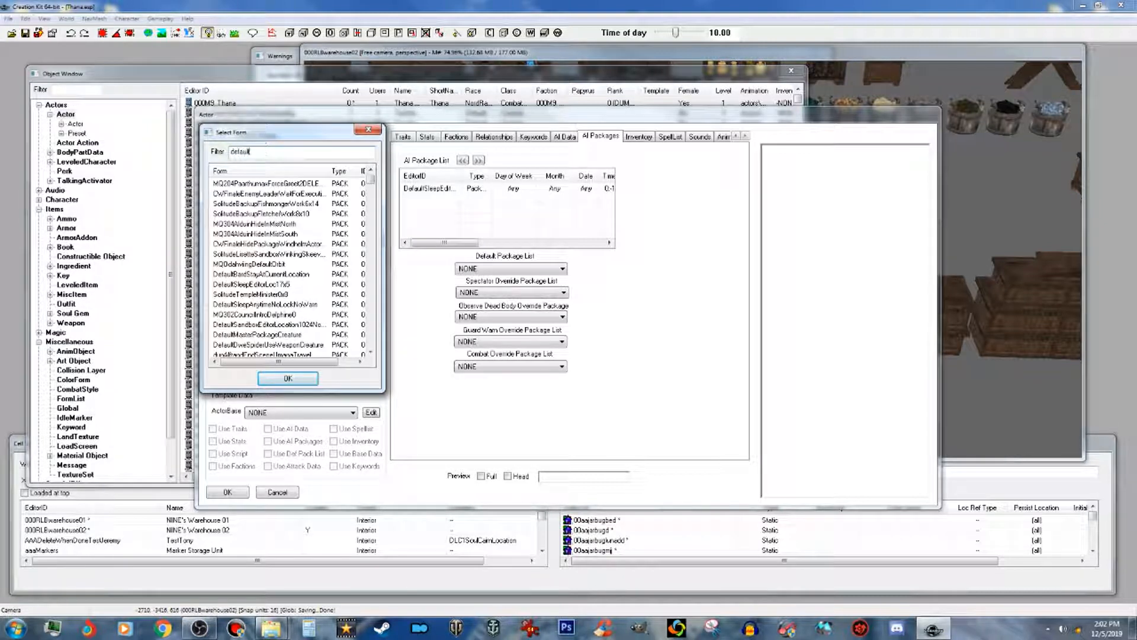
pyautogui.write('defaultEat')
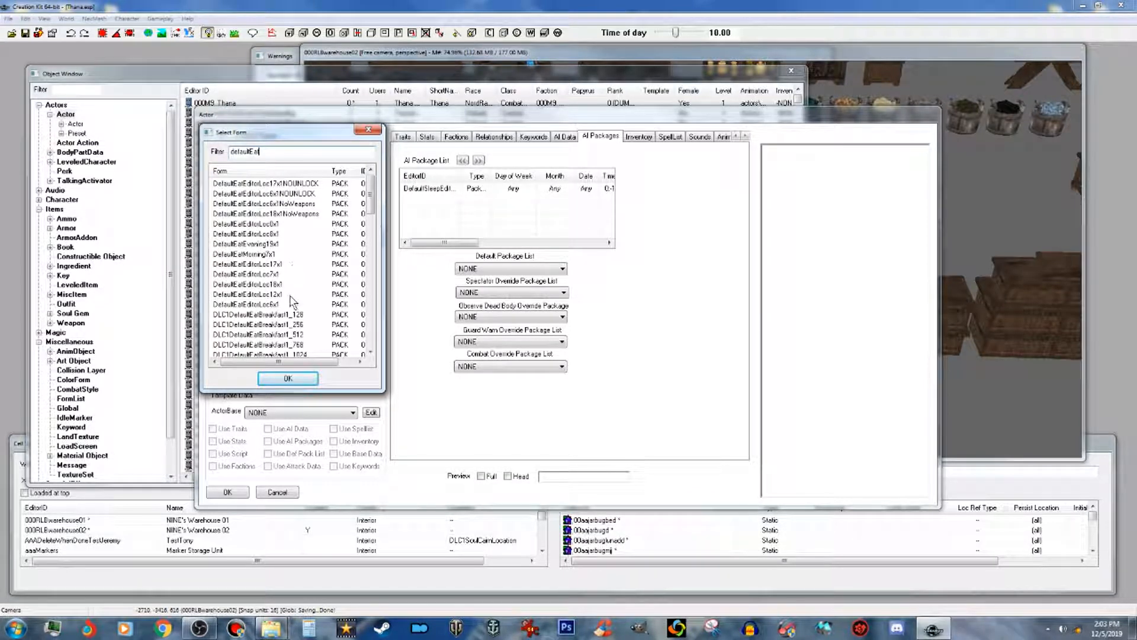
pyautogui.click(268, 235)
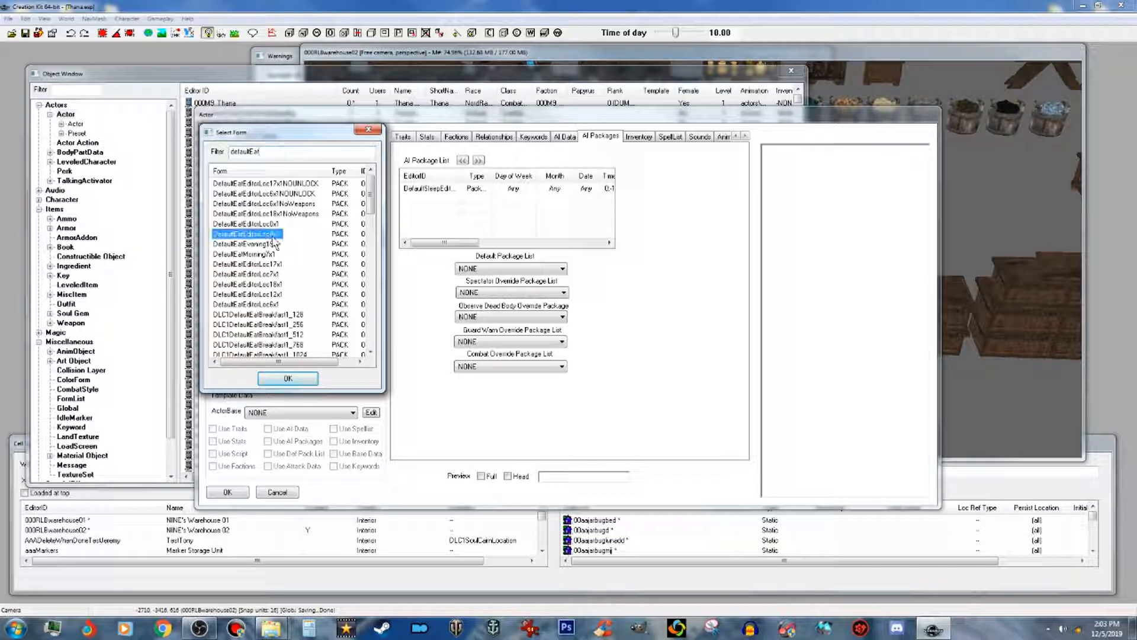
pyautogui.click(303, 382)
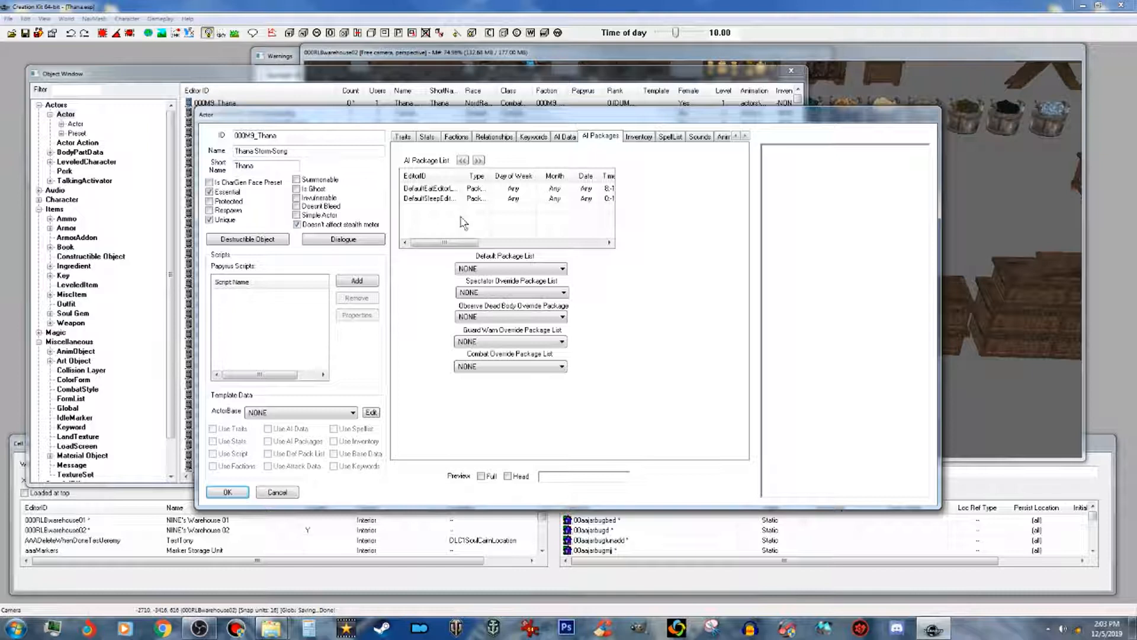
# Step: Filter the package forms by "defaultsandbox" and add DefaultSandboxCurrentLocation1024 to the actor's AI package list
pyautogui.rightClick(461, 219)
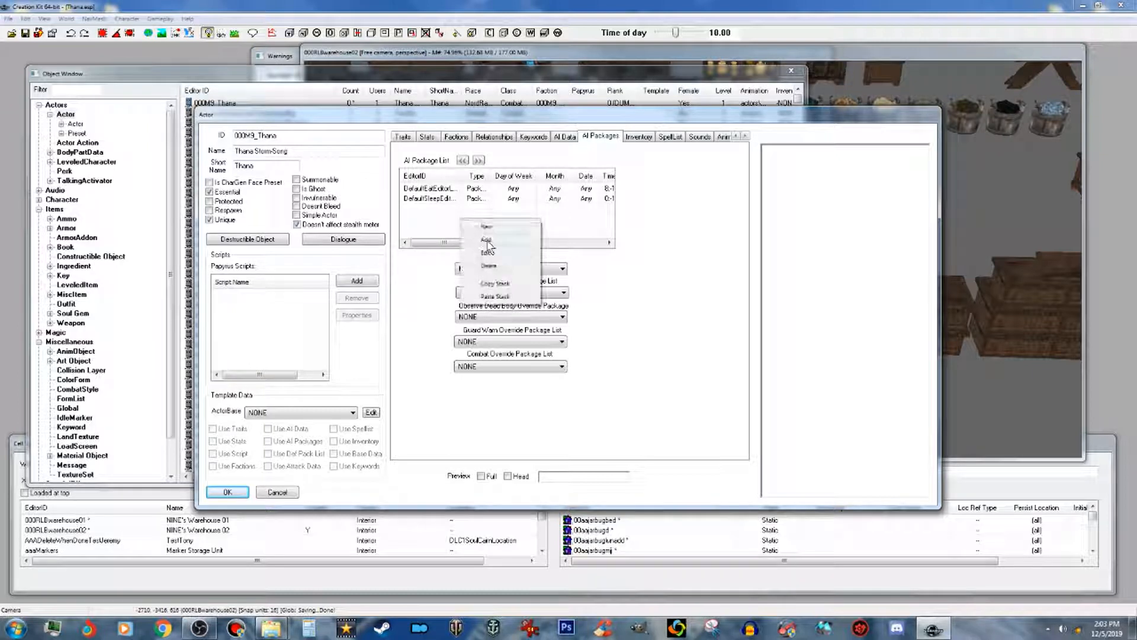
pyautogui.click(478, 243)
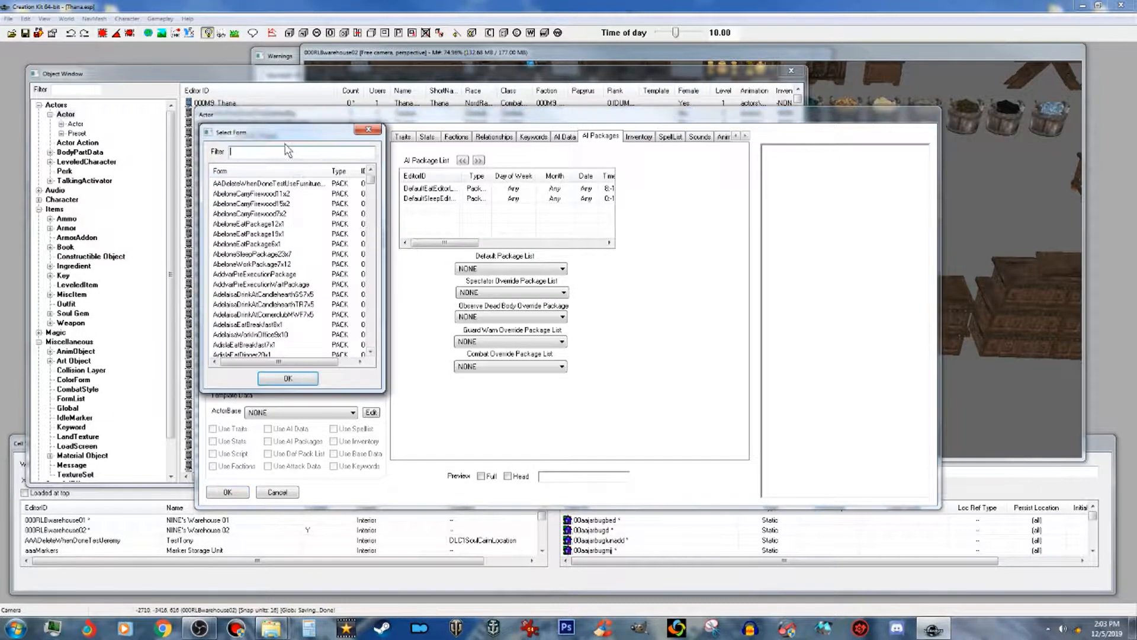
pyautogui.write('defaultsandbox')
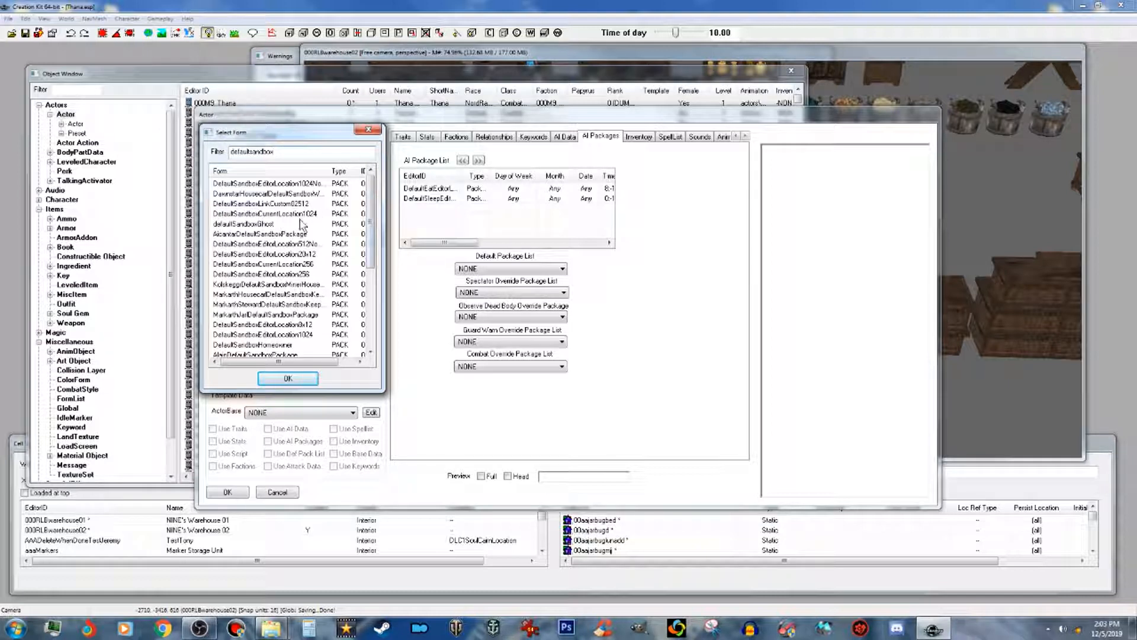
pyautogui.click(299, 214)
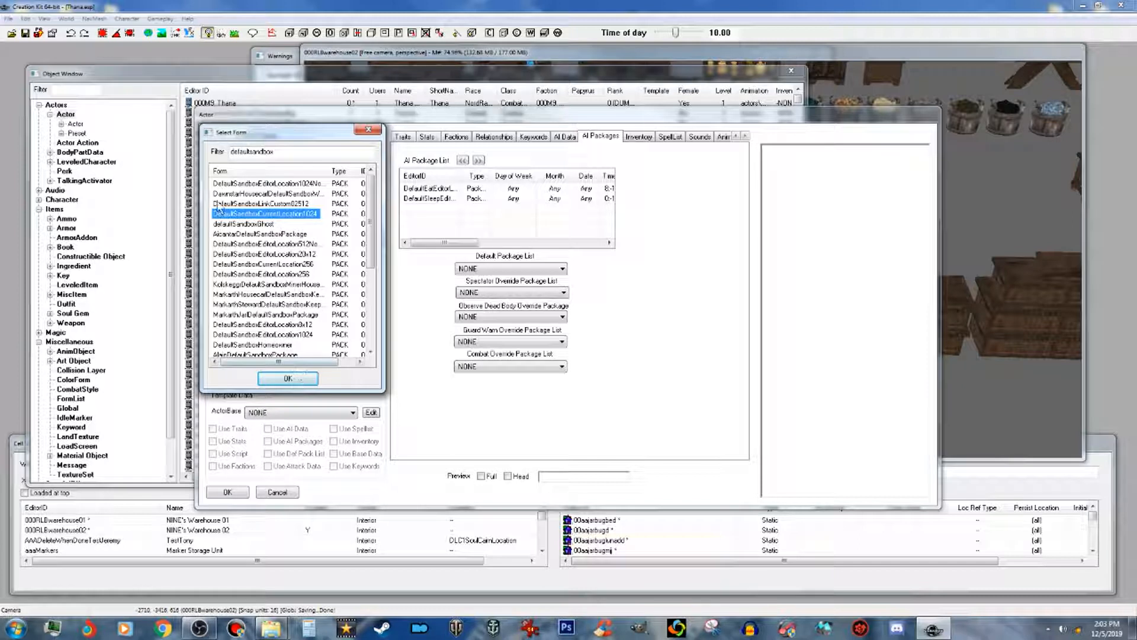
pyautogui.click(291, 378)
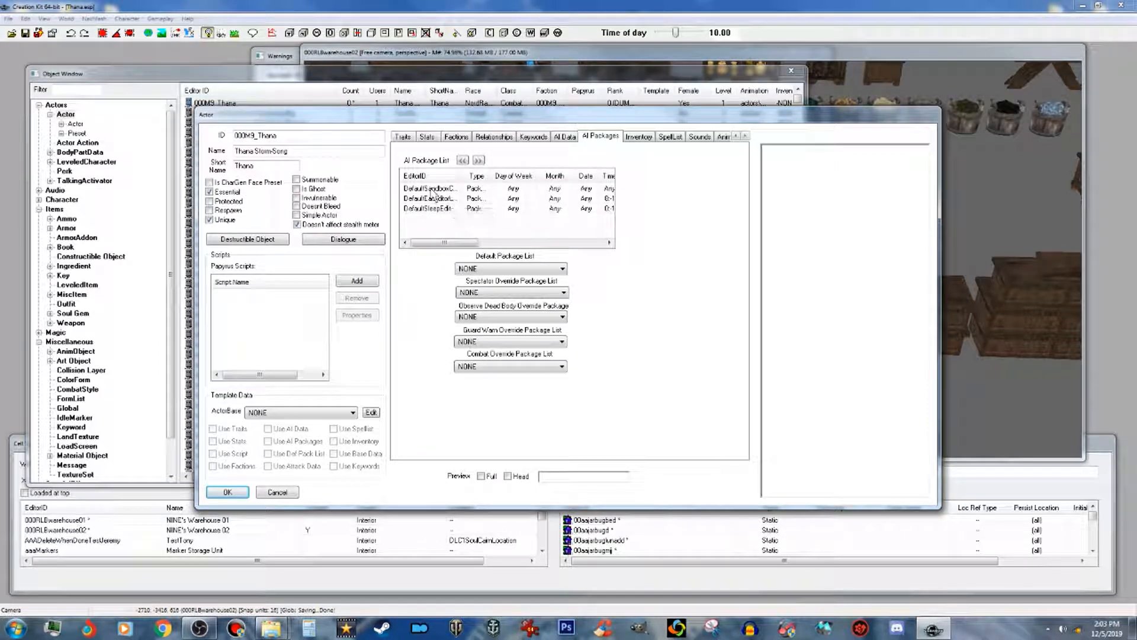
# Step: Reorder the AI packages so the sandbox package sits between the eat and sleep packages, then accept the actor's changes and save the plugin
pyautogui.click(441, 188)
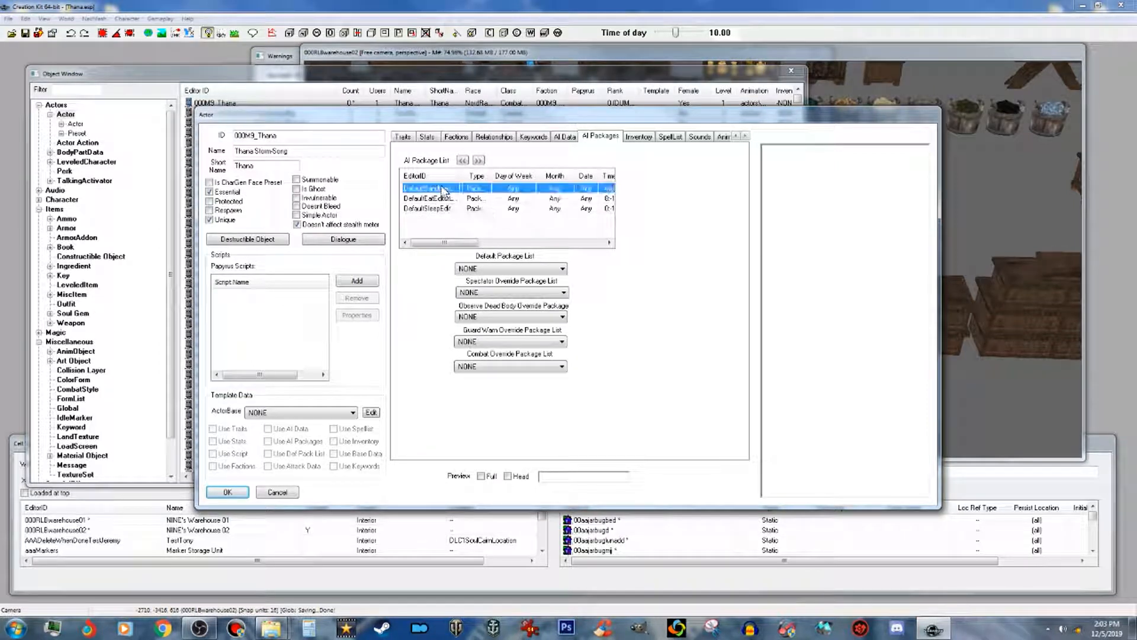
pyautogui.click(465, 162)
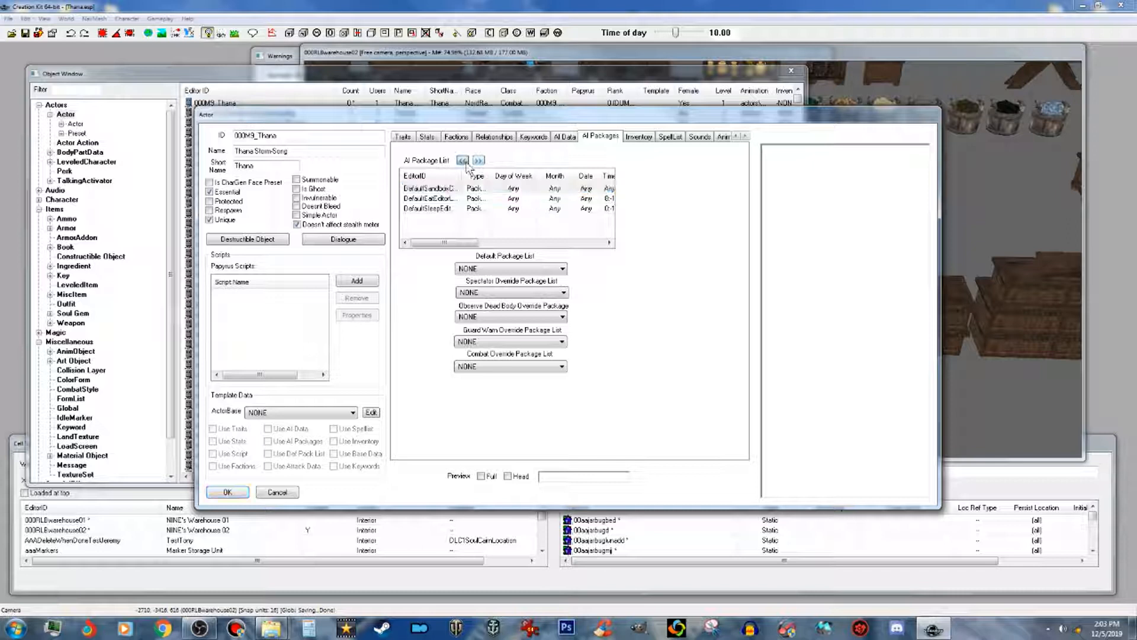
pyautogui.click(447, 189)
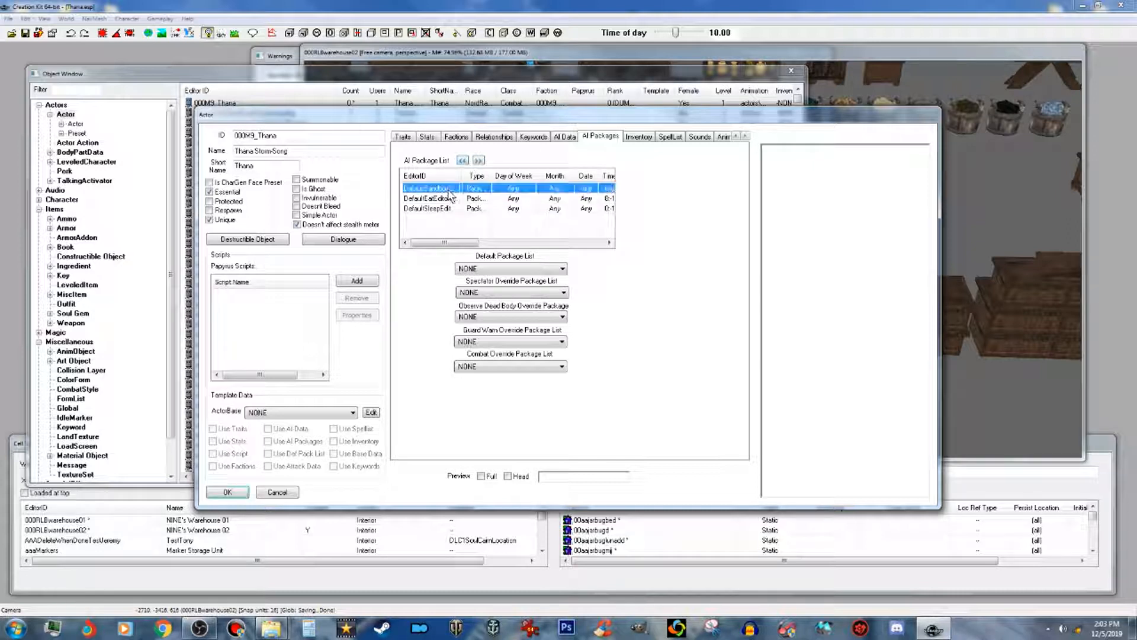
pyautogui.click(478, 160)
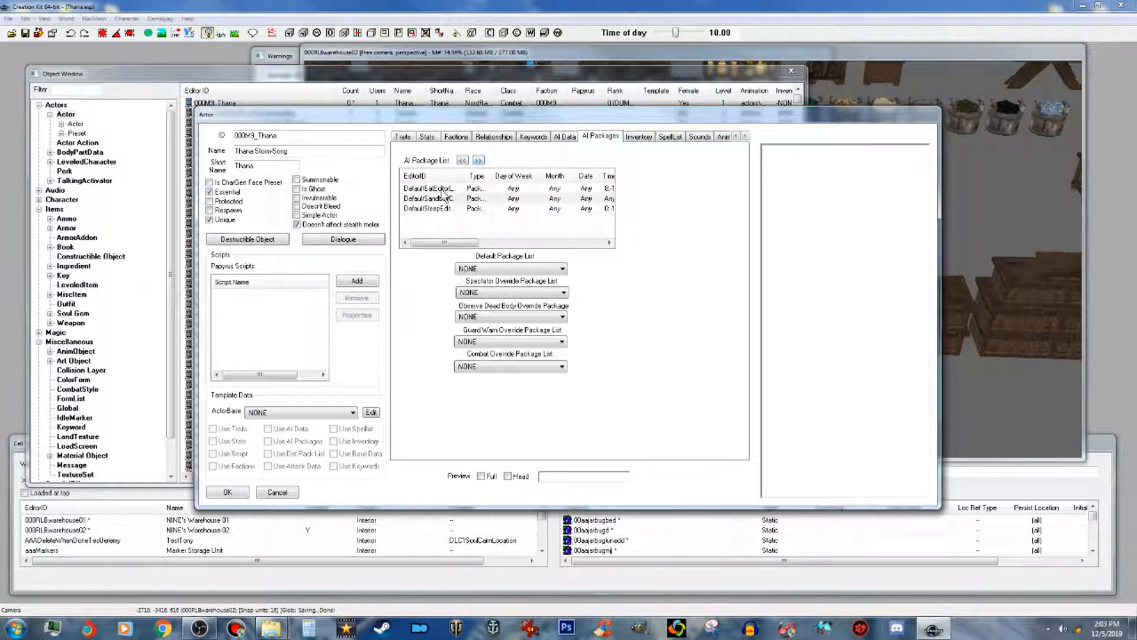
pyautogui.click(444, 189)
pyautogui.click(448, 198)
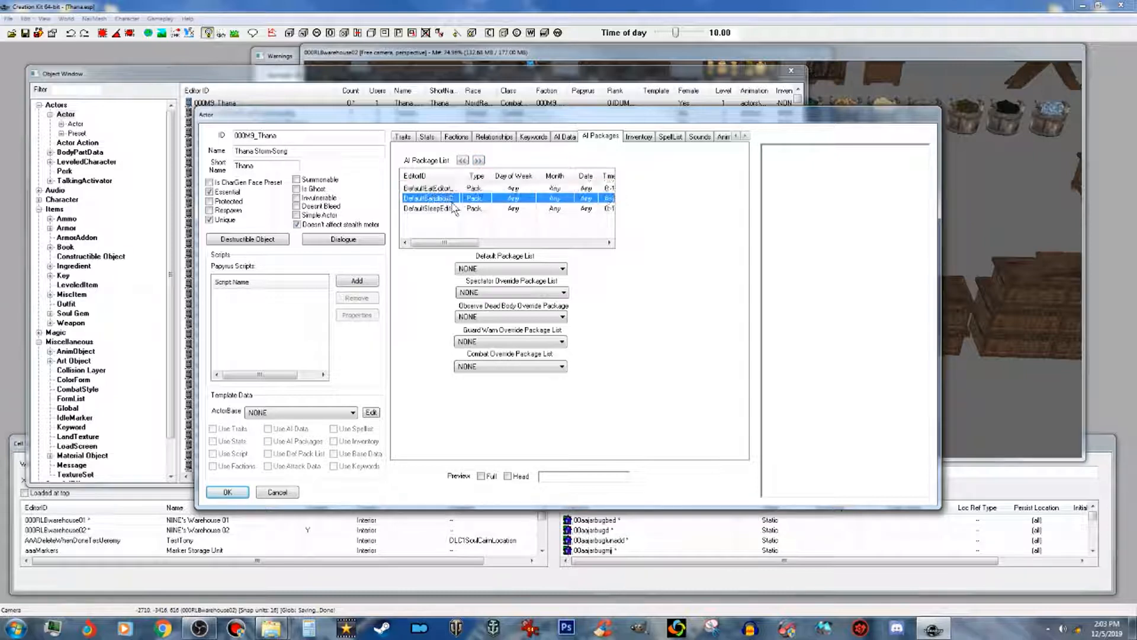
pyautogui.click(444, 210)
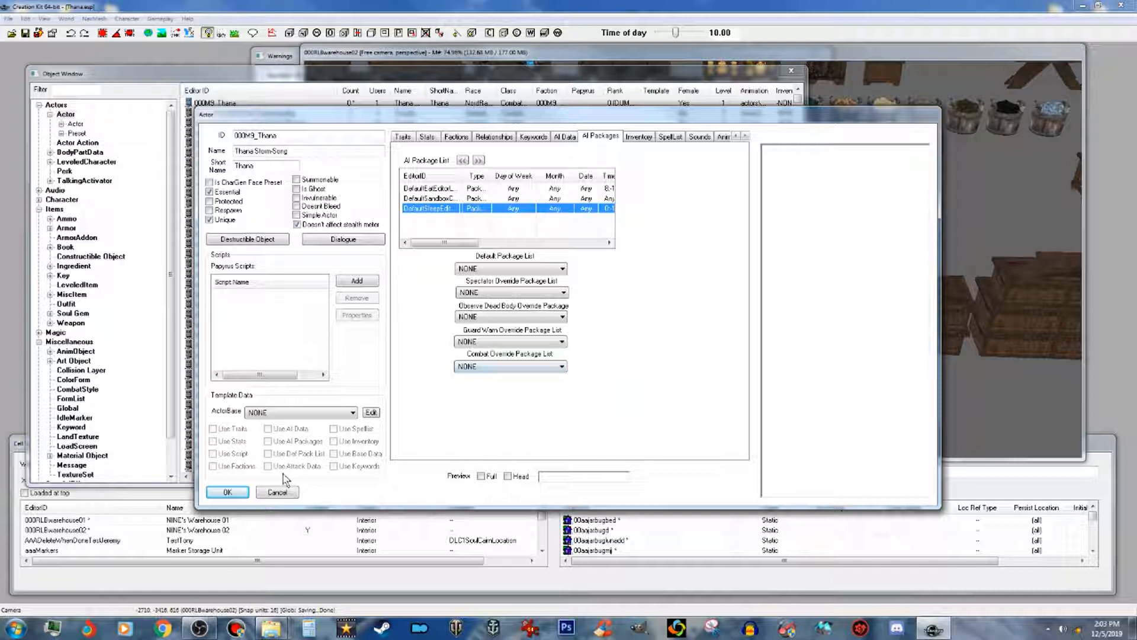
pyautogui.click(231, 495)
pyautogui.click(26, 34)
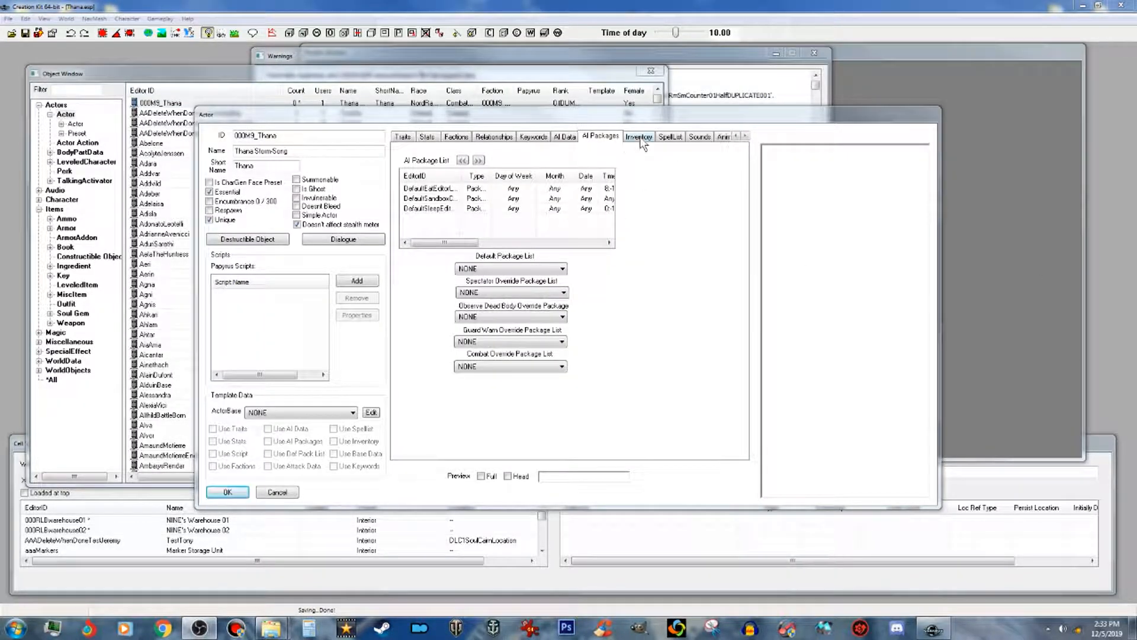
# Step: Set the actor's default outfit to 000M9_ThanaOutfit
pyautogui.click(639, 137)
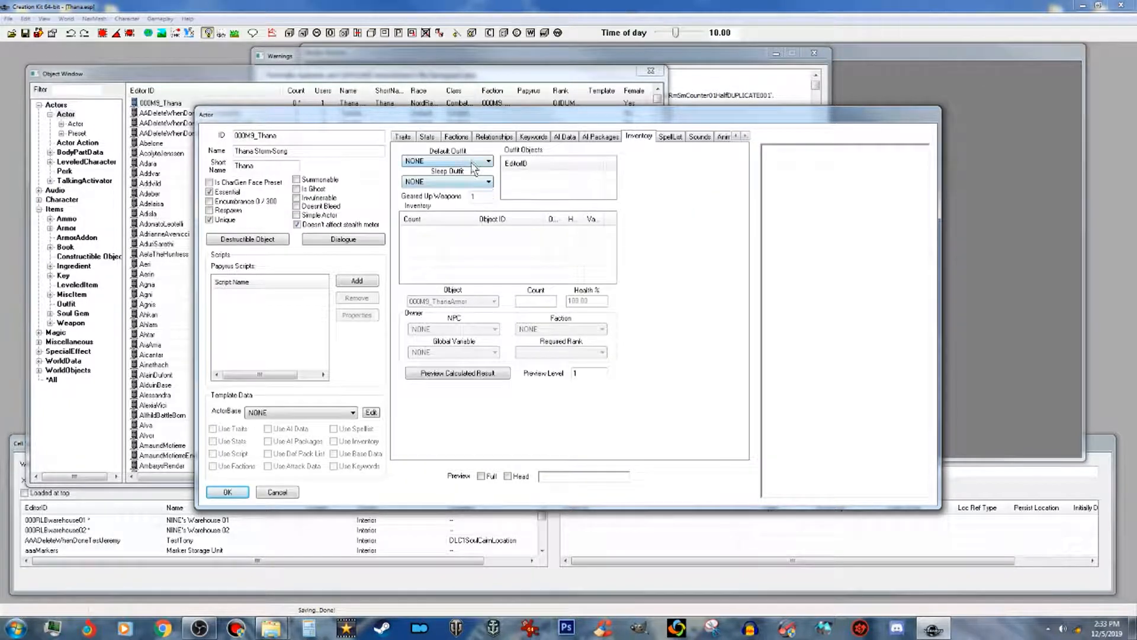
pyautogui.click(474, 164)
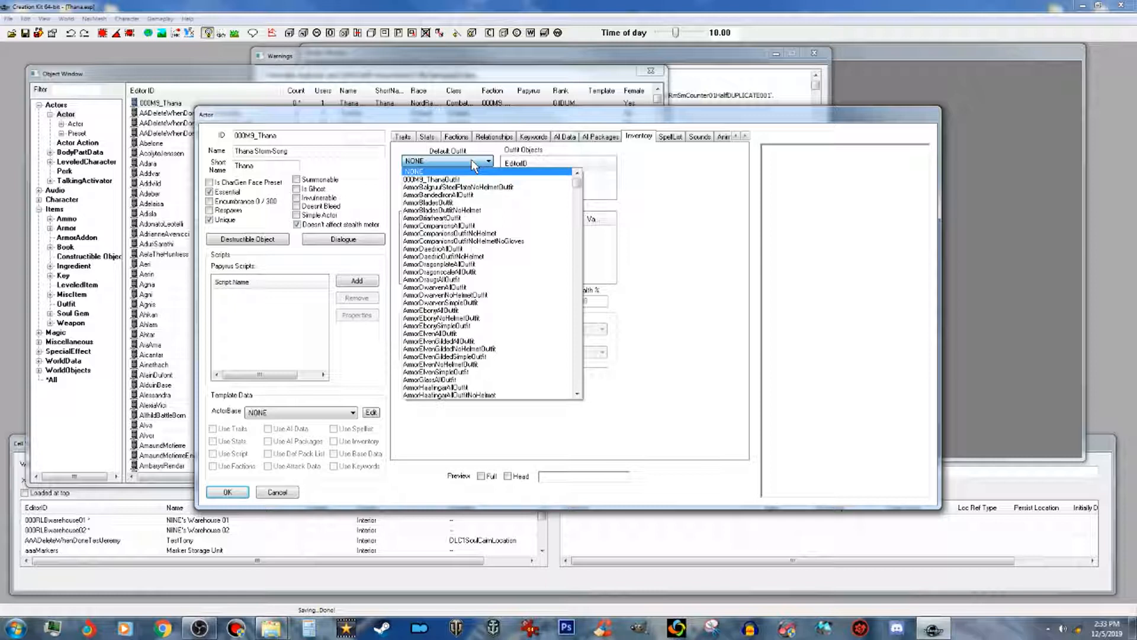
pyautogui.click(468, 180)
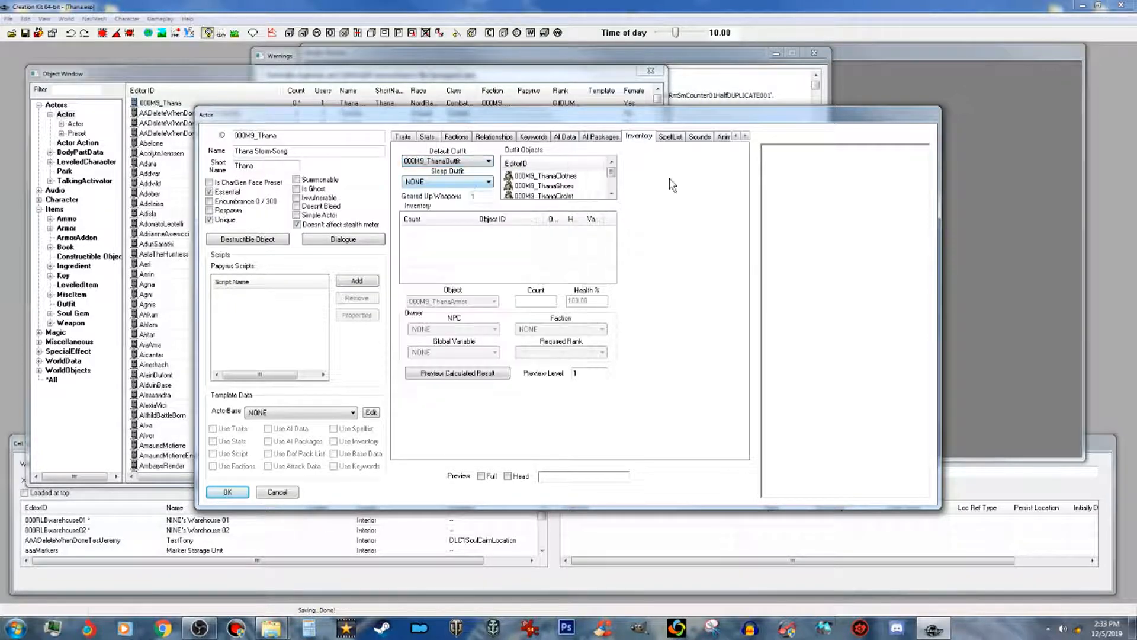
# Step: Turn on the actor's full-body preview and examine the outfit up close from different angles
pyautogui.click(481, 476)
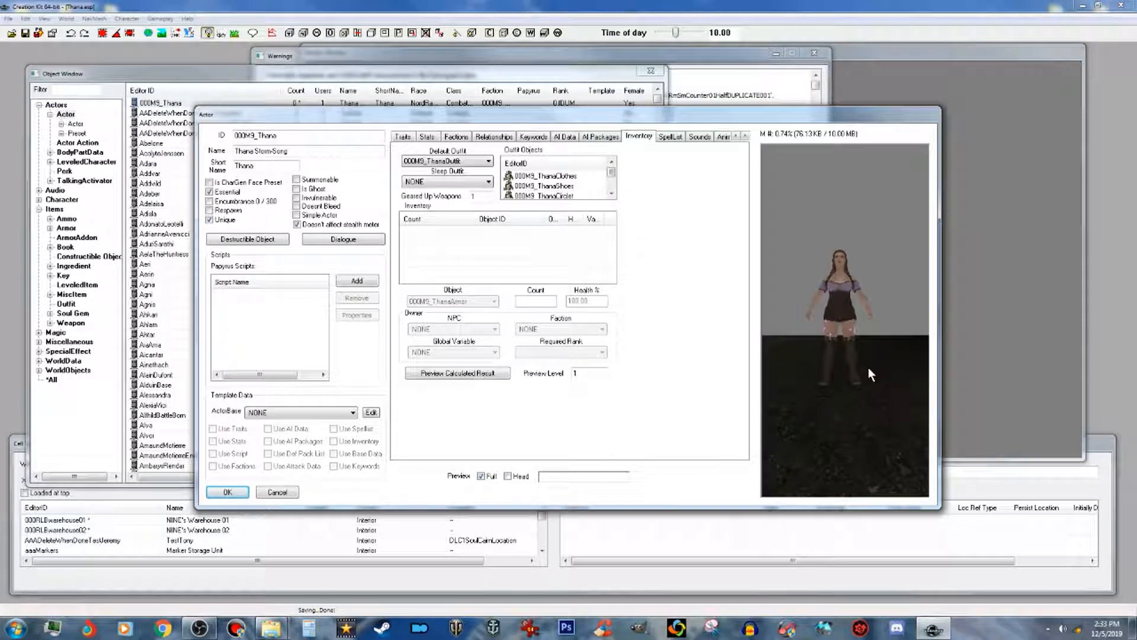
pyautogui.moveTo(860, 306); pyautogui.dragTo(855, 389)
pyautogui.scroll(3, 833, 349)
pyautogui.scroll(5, 834, 349)
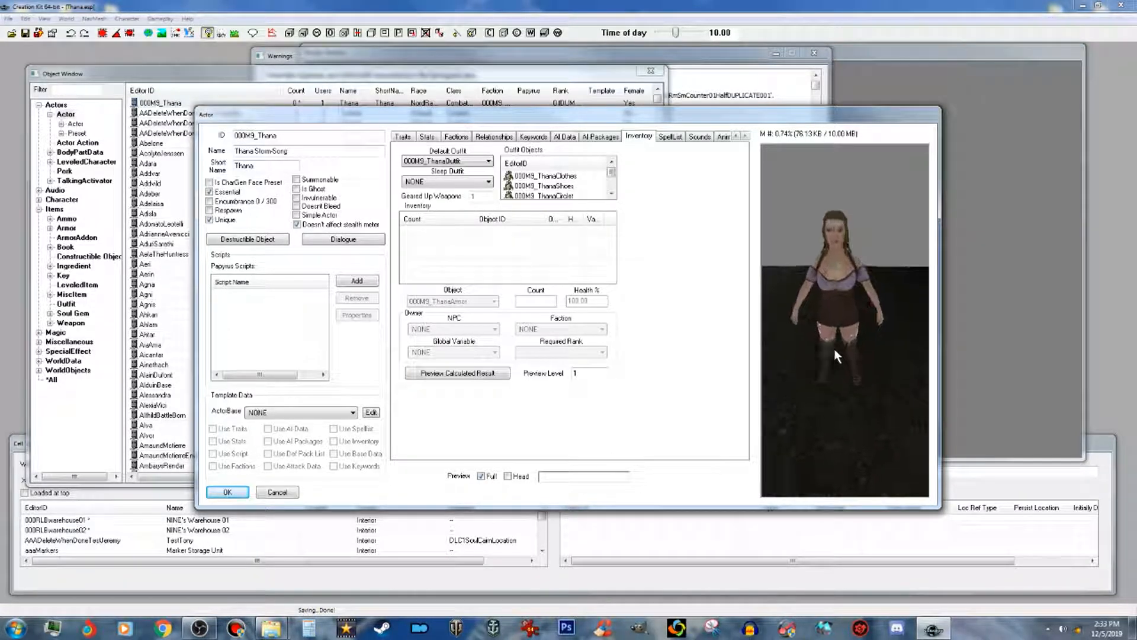
pyautogui.moveTo(837, 354)
pyautogui.mouseDown()
pyautogui.moveTo(901, 369)
pyautogui.moveTo(891, 379)
pyautogui.moveTo(829, 376)
pyautogui.mouseUp()
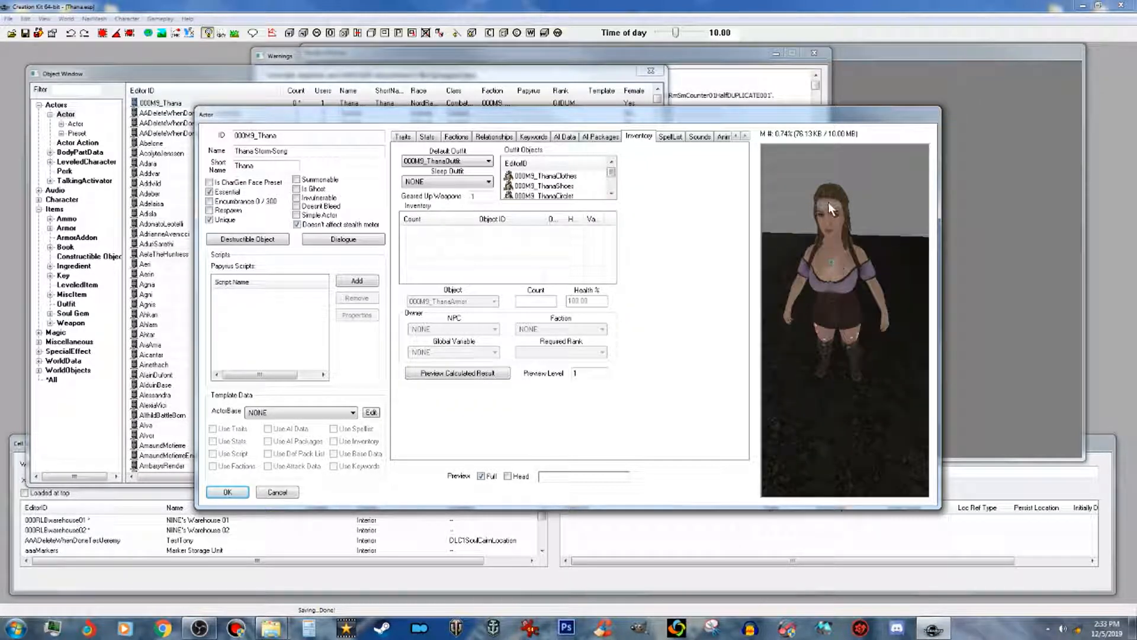
pyautogui.moveTo(828, 251); pyautogui.dragTo(877, 198)
pyautogui.moveTo(822, 298); pyautogui.dragTo(868, 334)
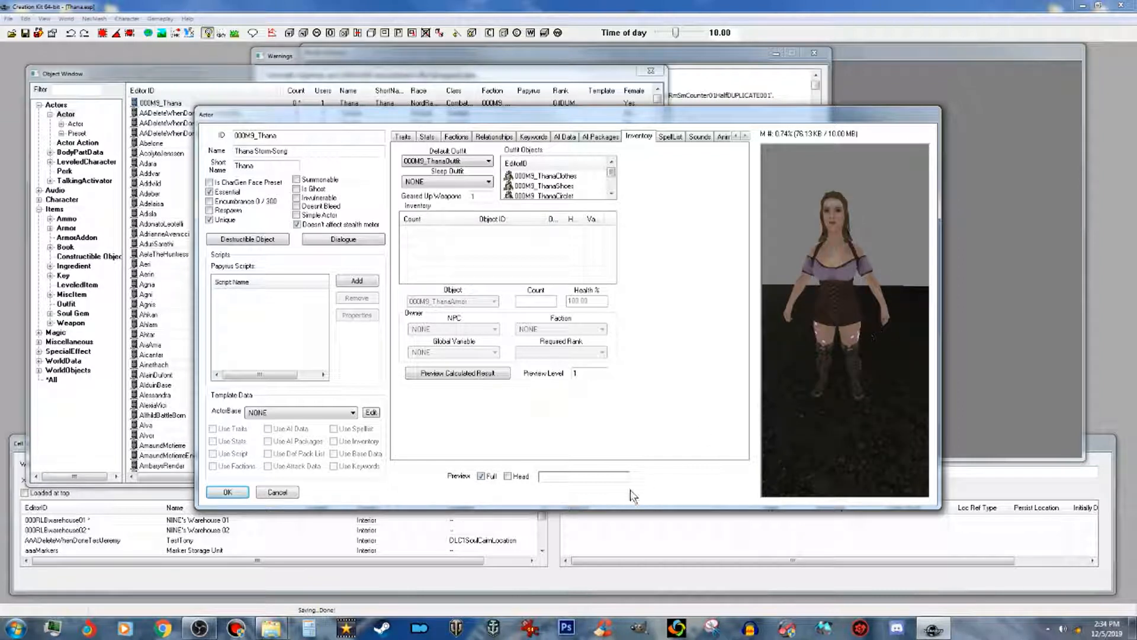
# Step: Try DefaultSleepOutfit as the actor's sleep outfit, and set the sleep outfit back to NONE
pyautogui.click(462, 184)
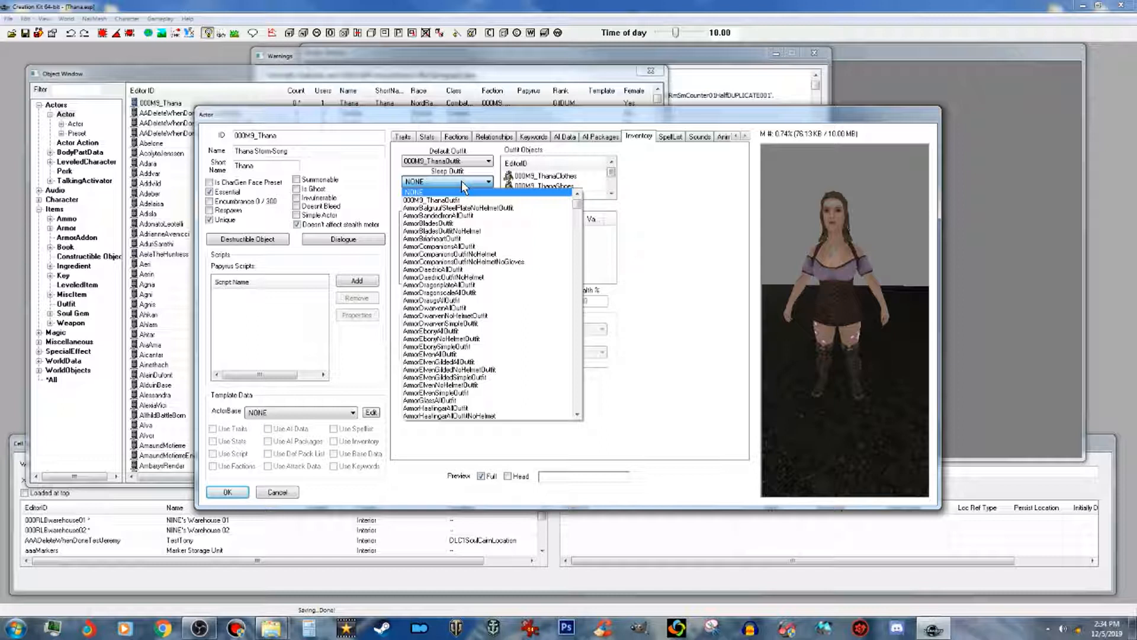
pyautogui.click(462, 184)
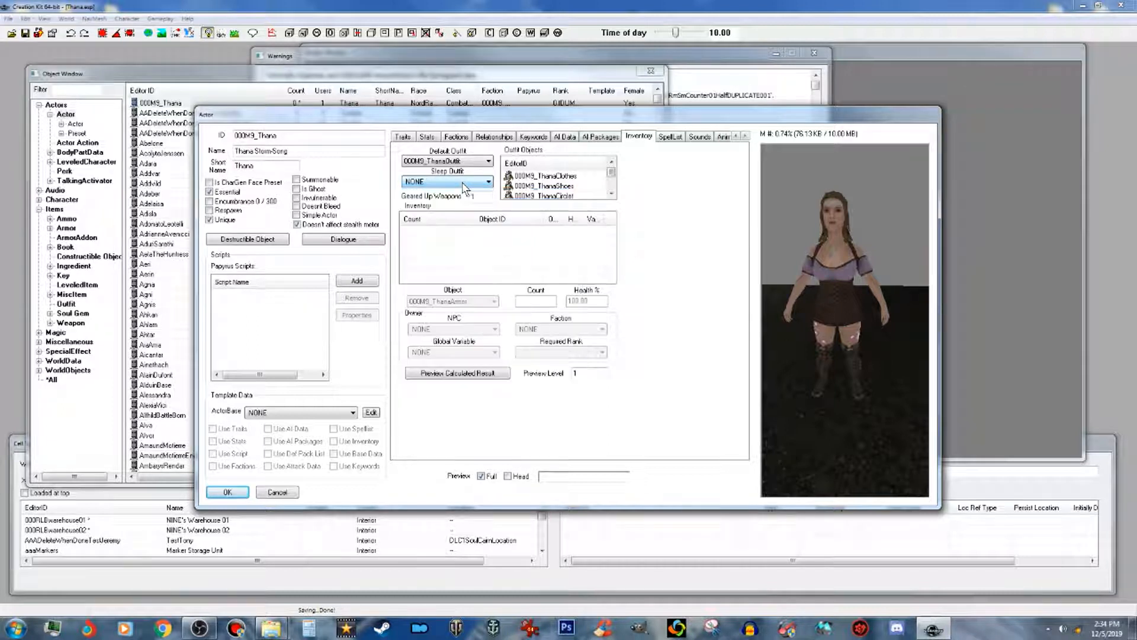
pyautogui.click(463, 184)
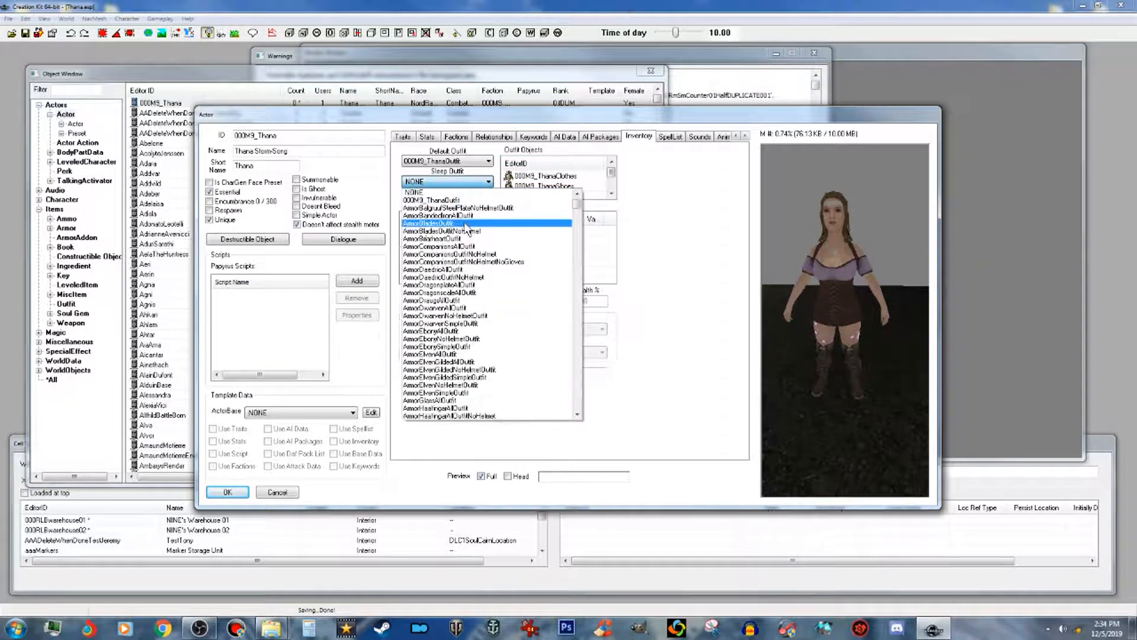
pyautogui.write('de')
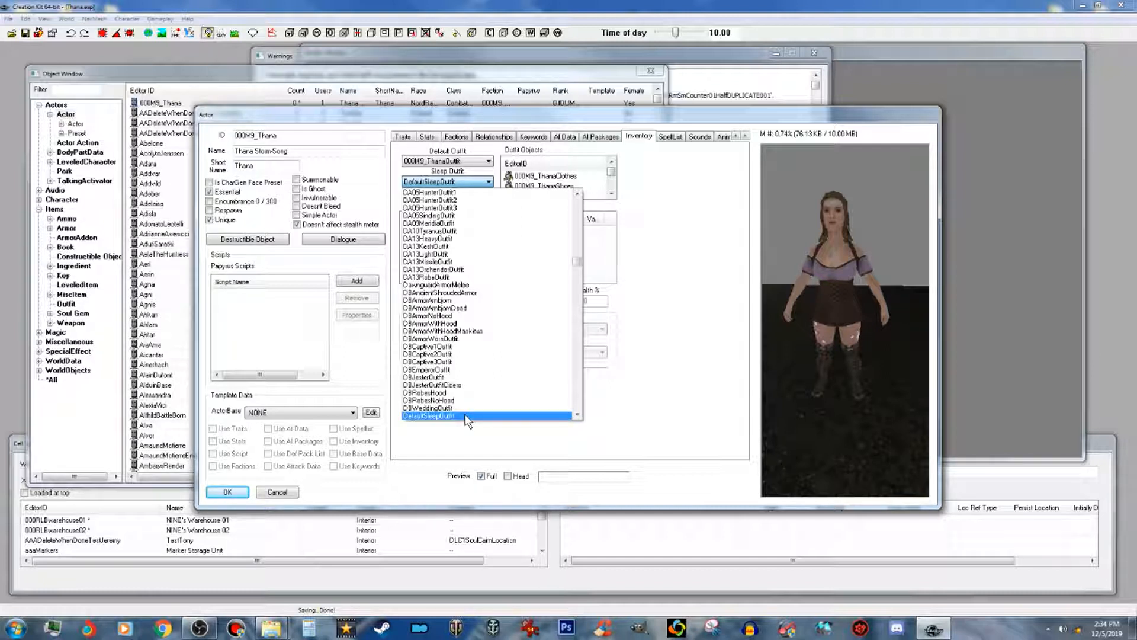
pyautogui.moveTo(580, 265); pyautogui.dragTo(580, 200)
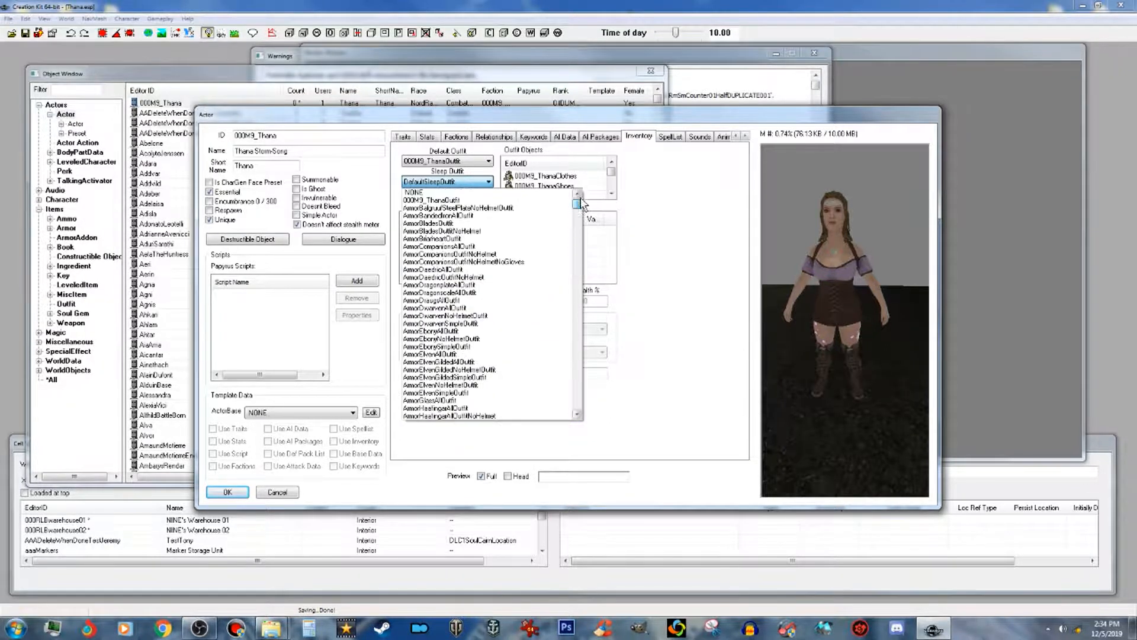
pyautogui.click(489, 192)
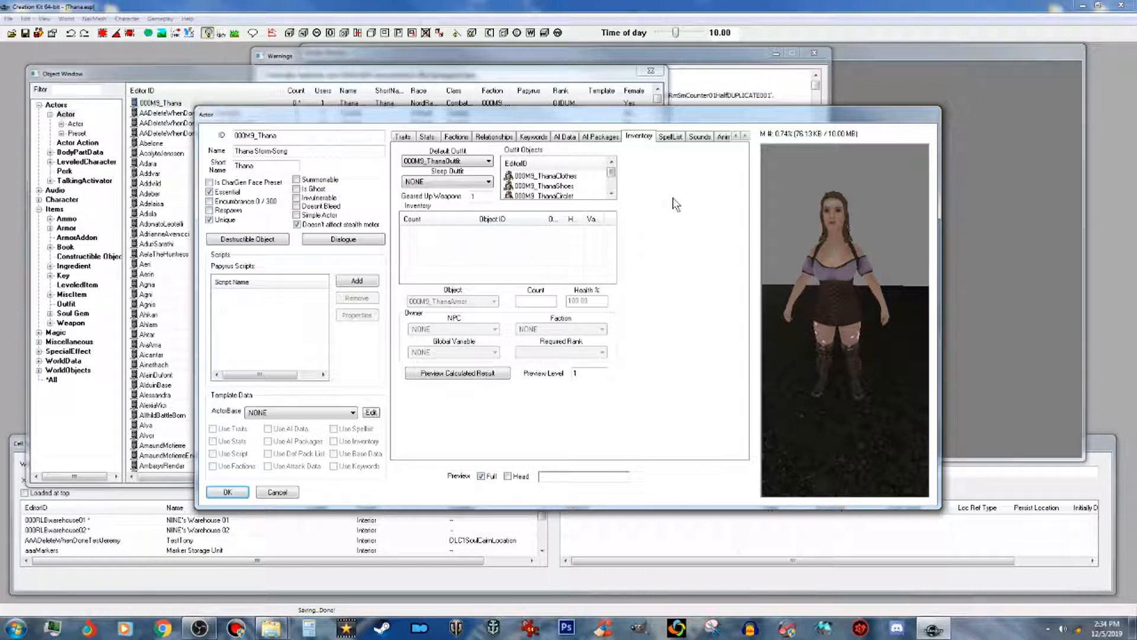
# Step: Set the actor's geared up weapons value to 0
pyautogui.moveTo(801, 315); pyautogui.dragTo(822, 314)
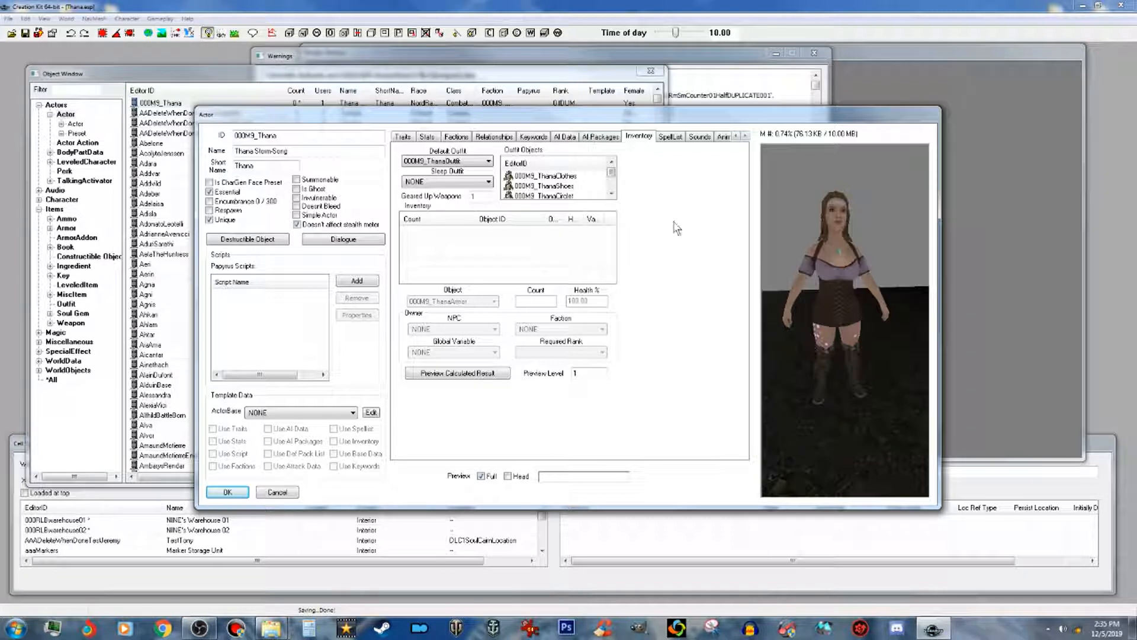
pyautogui.doubleClick(476, 196)
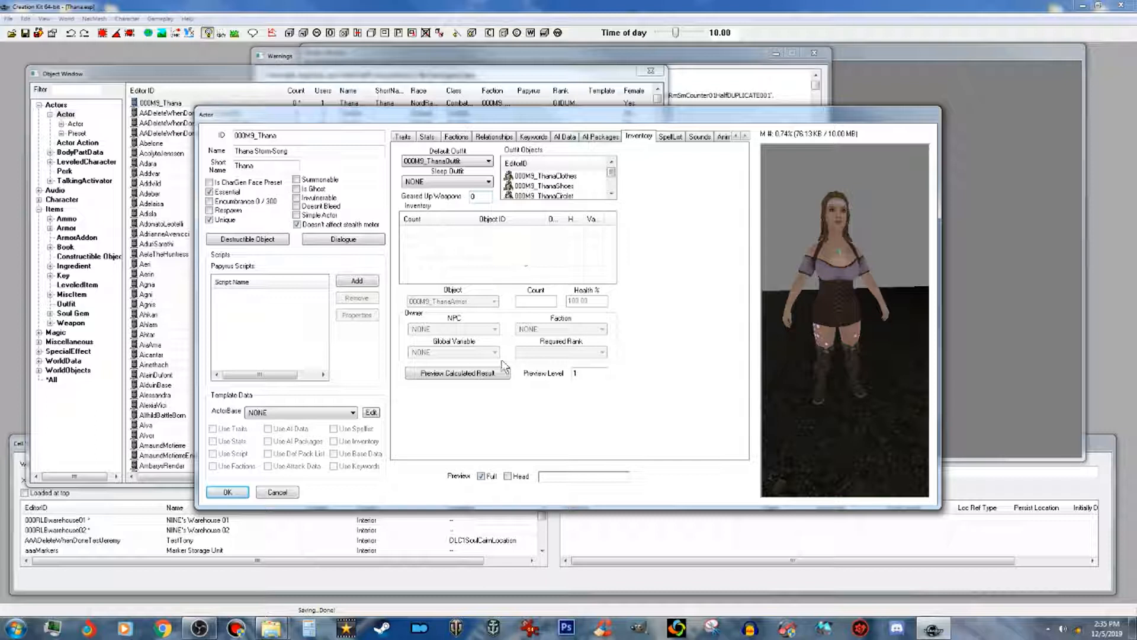
# Step: Add the armor forms 000M9_ThanaArmor and 000M9_ThanaBoots to the actor's inventory
pyautogui.moveTo(613, 115); pyautogui.dragTo(722, 129)
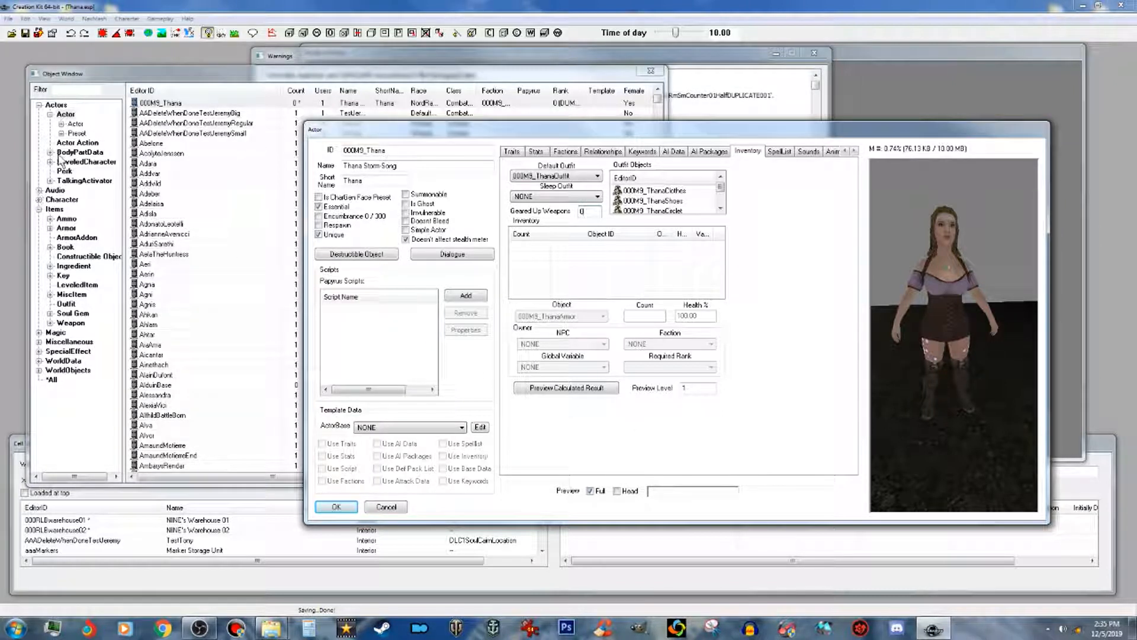
pyautogui.click(68, 229)
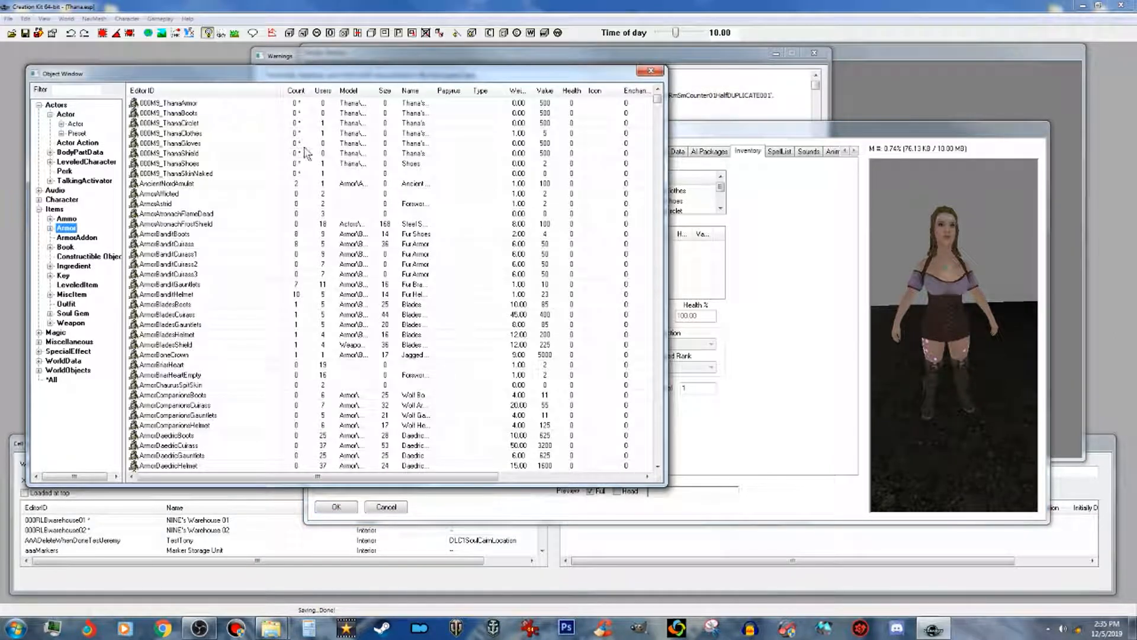
pyautogui.click(828, 130)
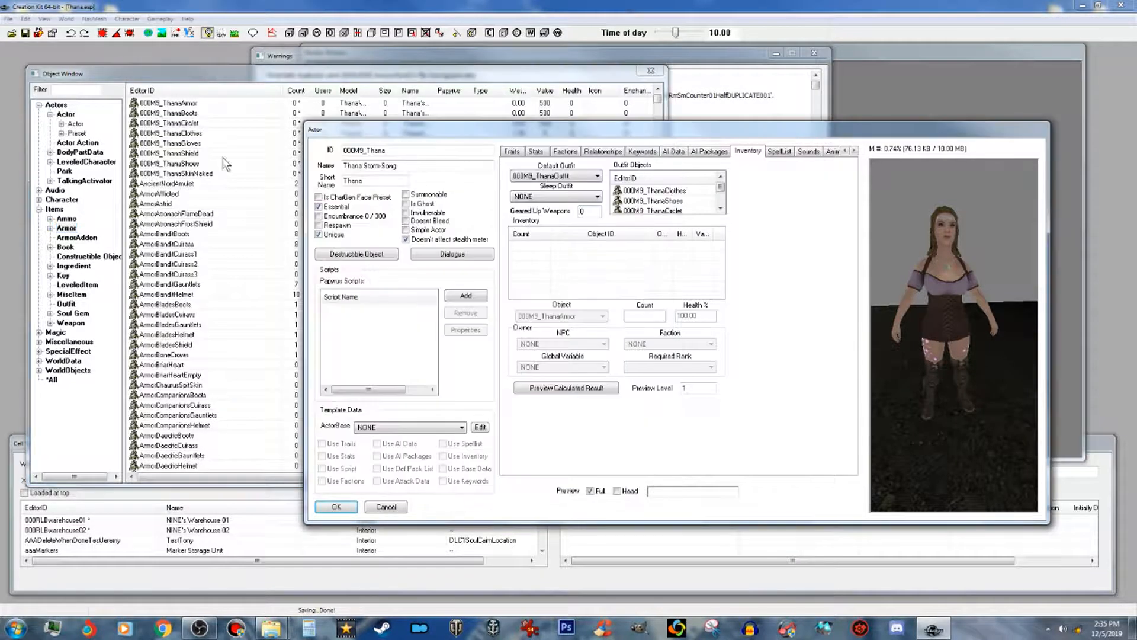
pyautogui.moveTo(182, 108); pyautogui.dragTo(692, 271)
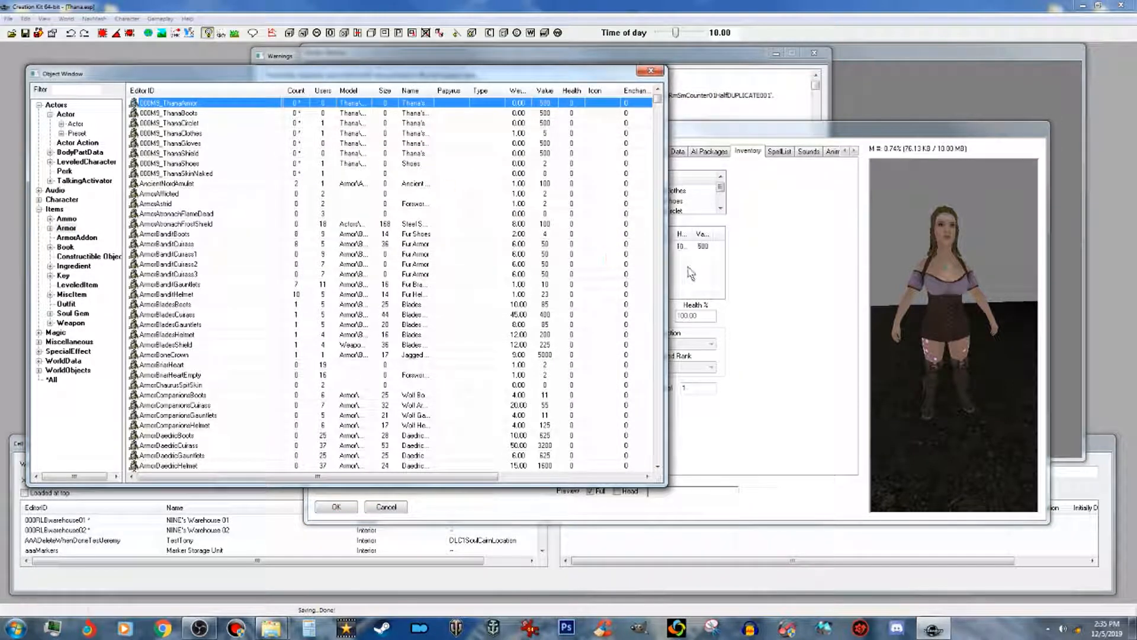
pyautogui.click(195, 114)
pyautogui.moveTo(191, 118); pyautogui.dragTo(705, 284)
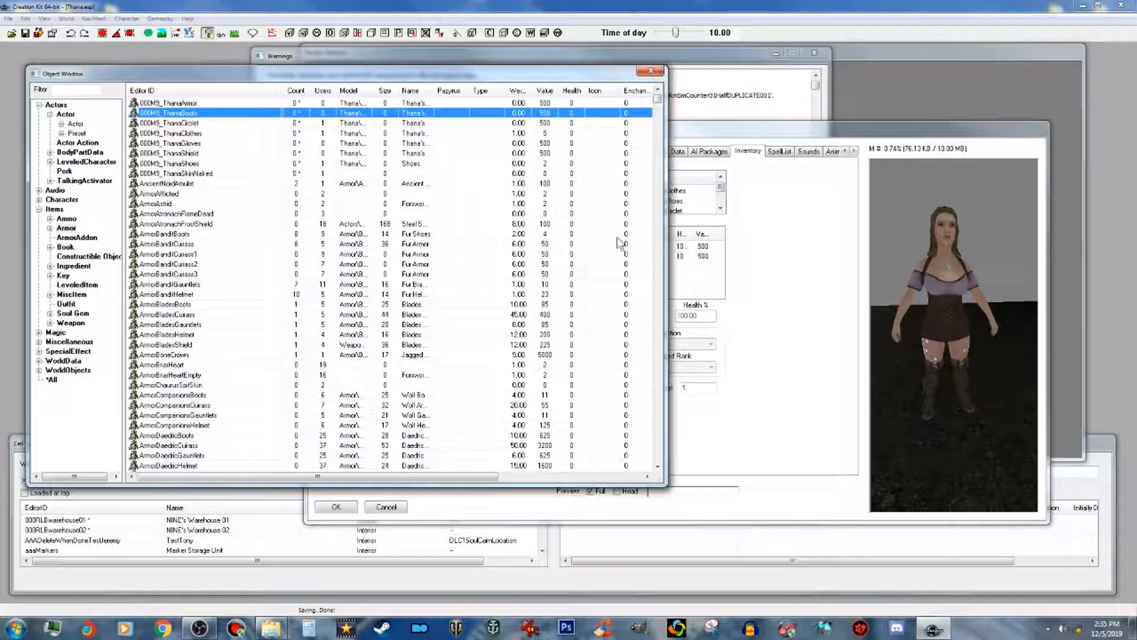
# Step: Add 000M9_ThanaCirclet, 000M9_ThanaGloves and 000M9_ThanaShield to the actor's inventory
pyautogui.click(187, 123)
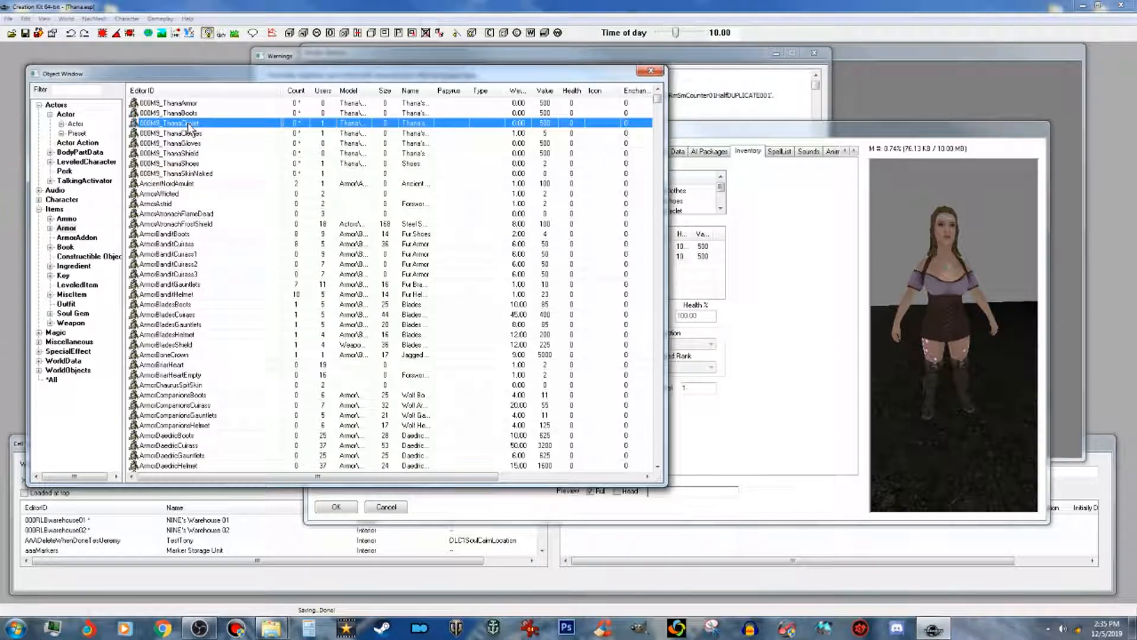
pyautogui.moveTo(187, 123); pyautogui.dragTo(690, 290)
pyautogui.click(196, 143)
pyautogui.moveTo(199, 147); pyautogui.dragTo(689, 301)
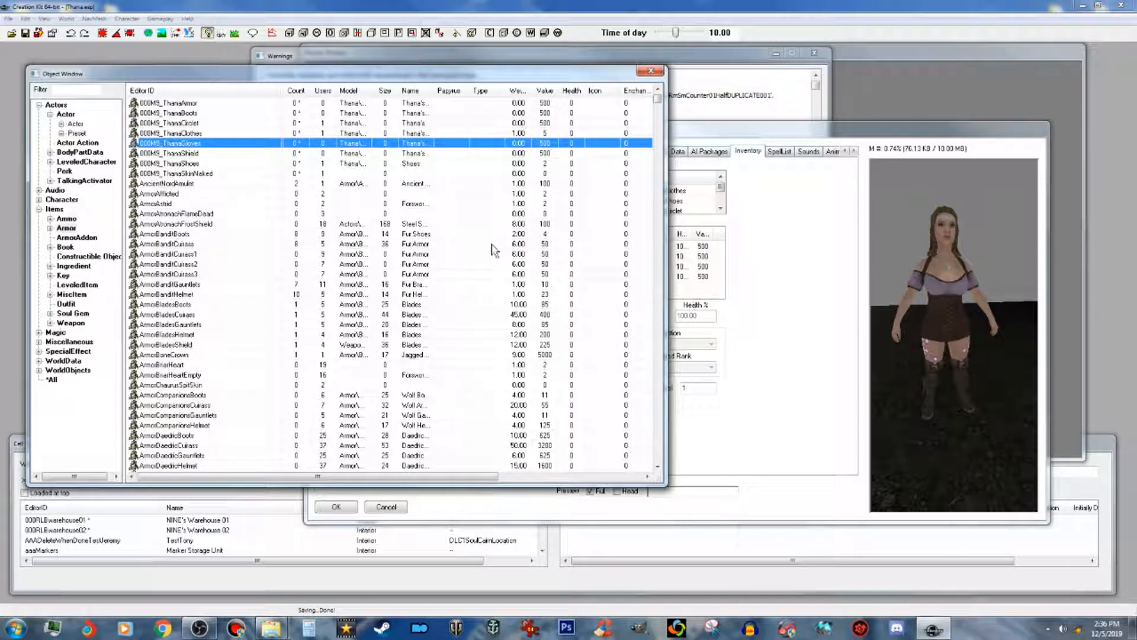
pyautogui.click(185, 154)
pyautogui.moveTo(185, 155); pyautogui.dragTo(701, 296)
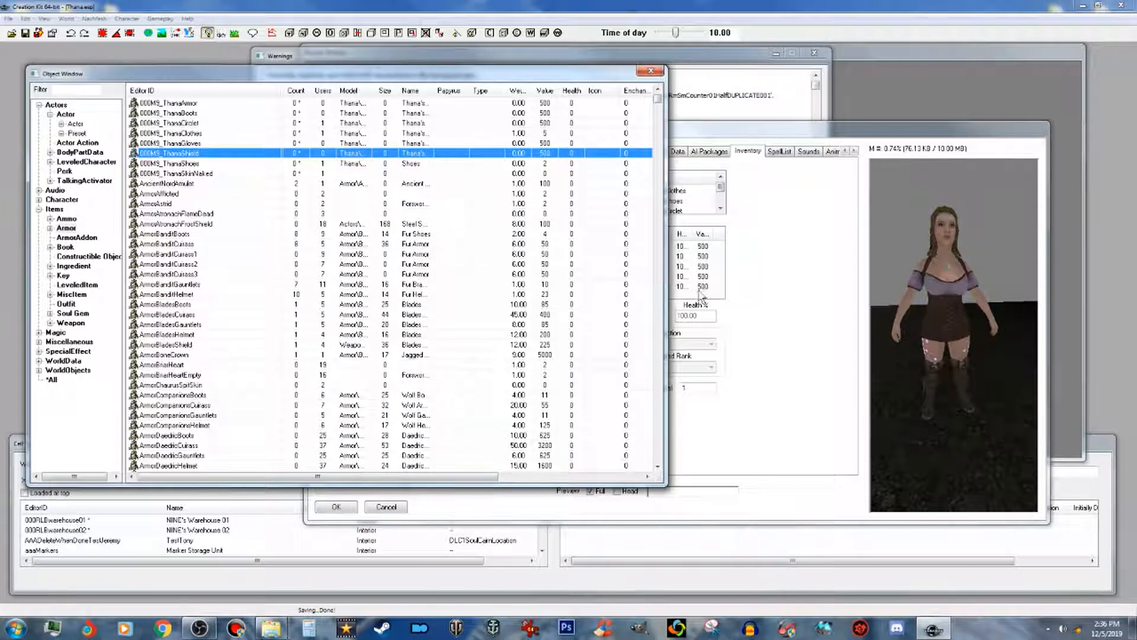
pyautogui.click(818, 298)
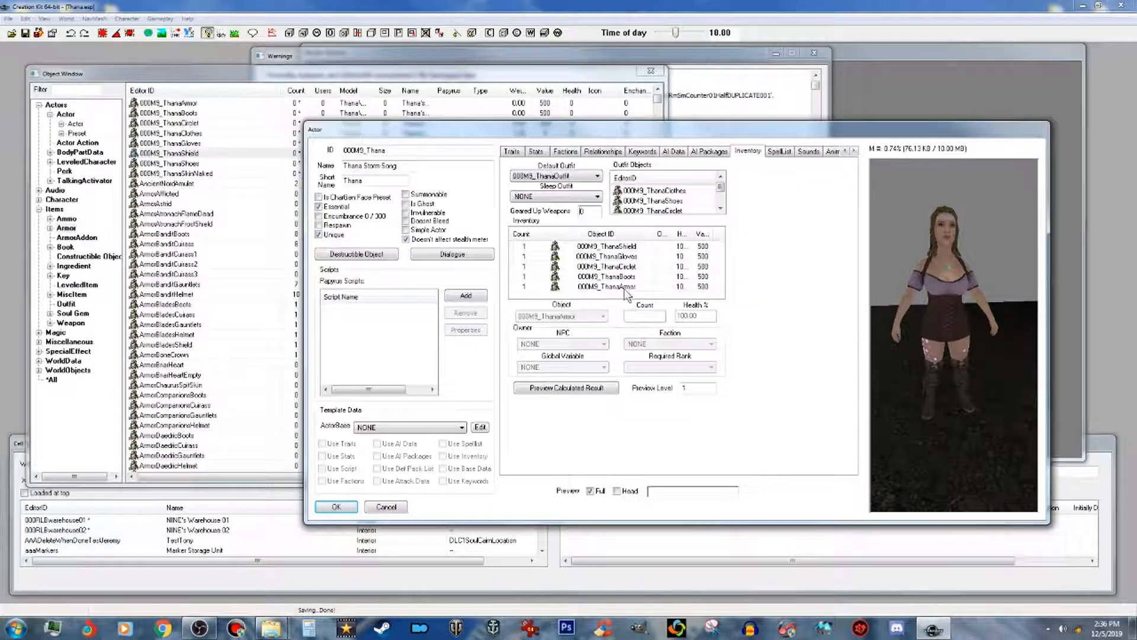
# Step: Add the weapon forms 000M9_ThanaBow and 000M9_ThanaSword to the actor's inventory
pyautogui.click(70, 323)
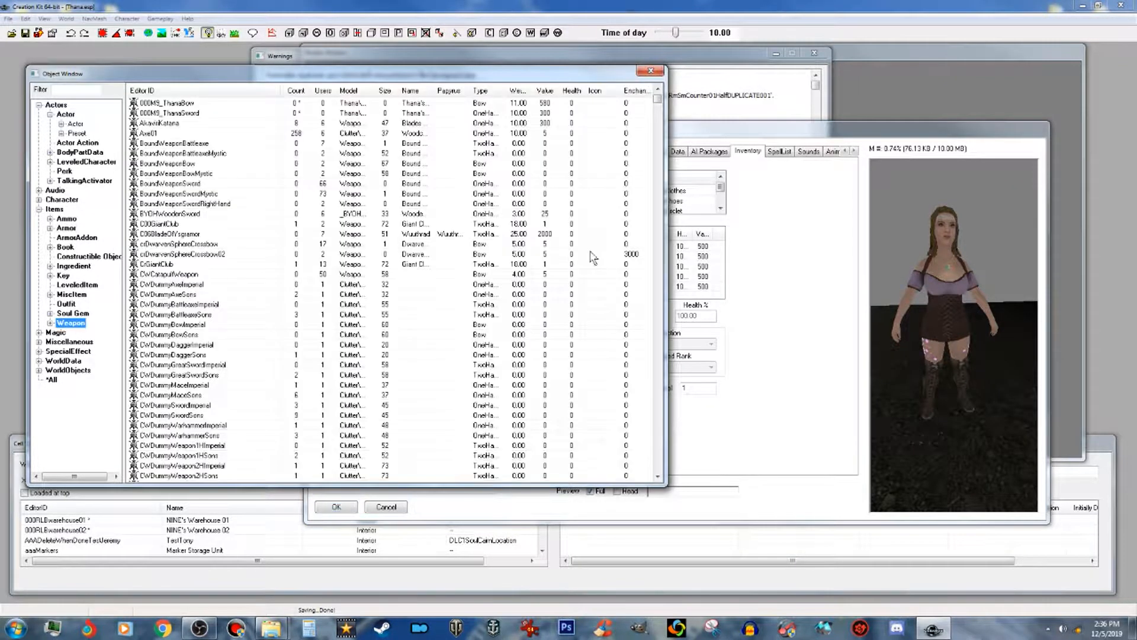
pyautogui.click(178, 103)
pyautogui.moveTo(188, 106); pyautogui.dragTo(693, 284)
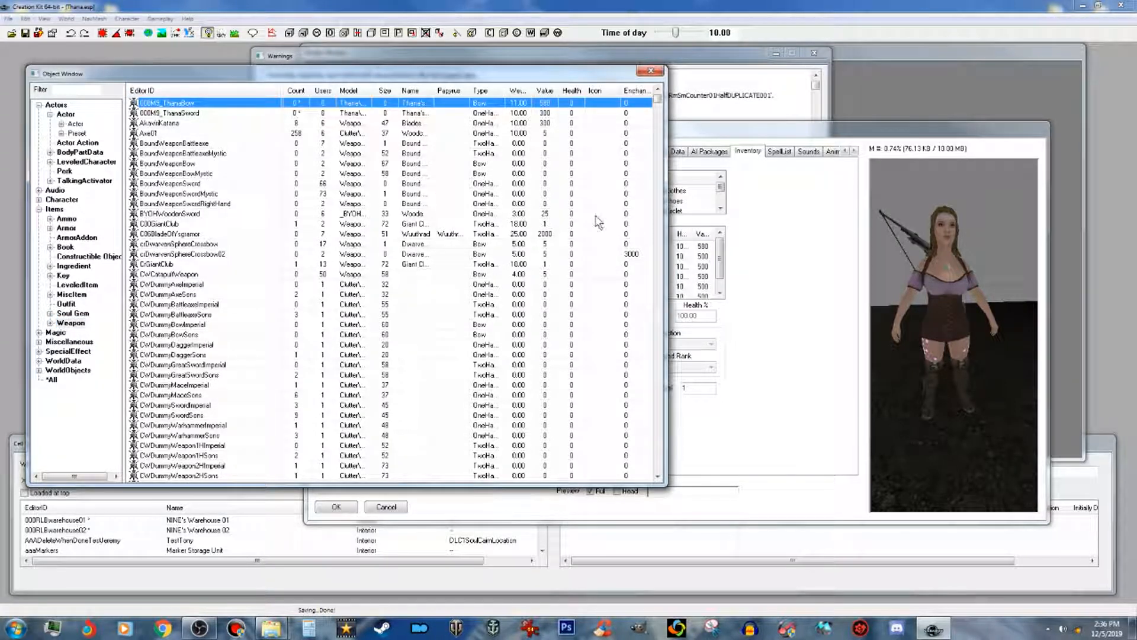
pyautogui.click(170, 113)
pyautogui.moveTo(170, 113); pyautogui.dragTo(690, 278)
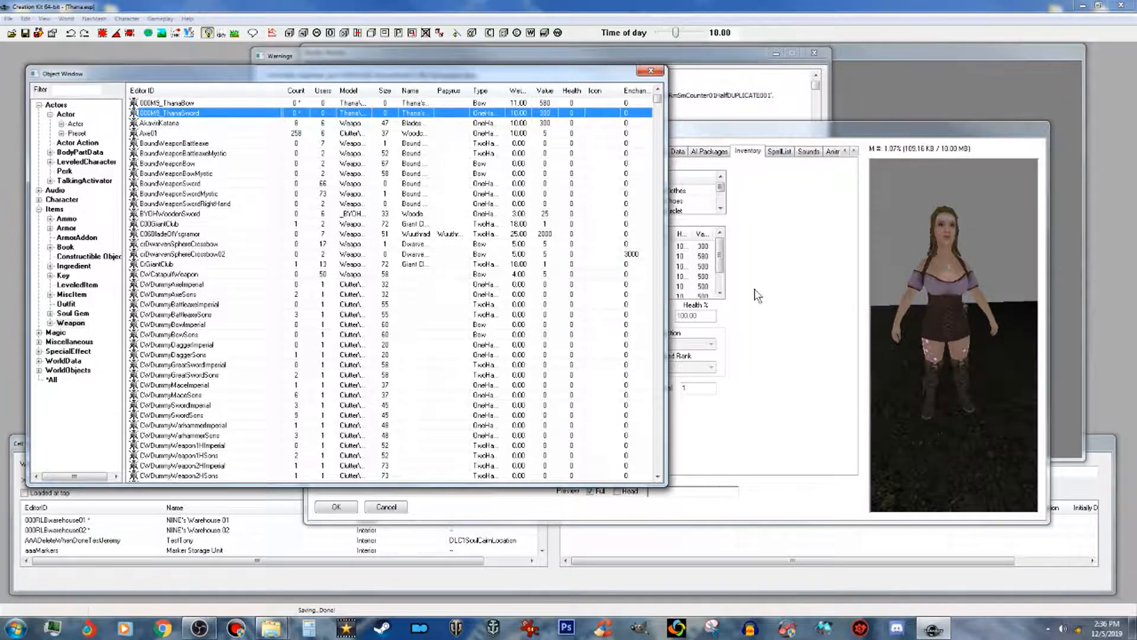
# Step: Accept the actor's inventory changes and save the plugin
pyautogui.click(758, 295)
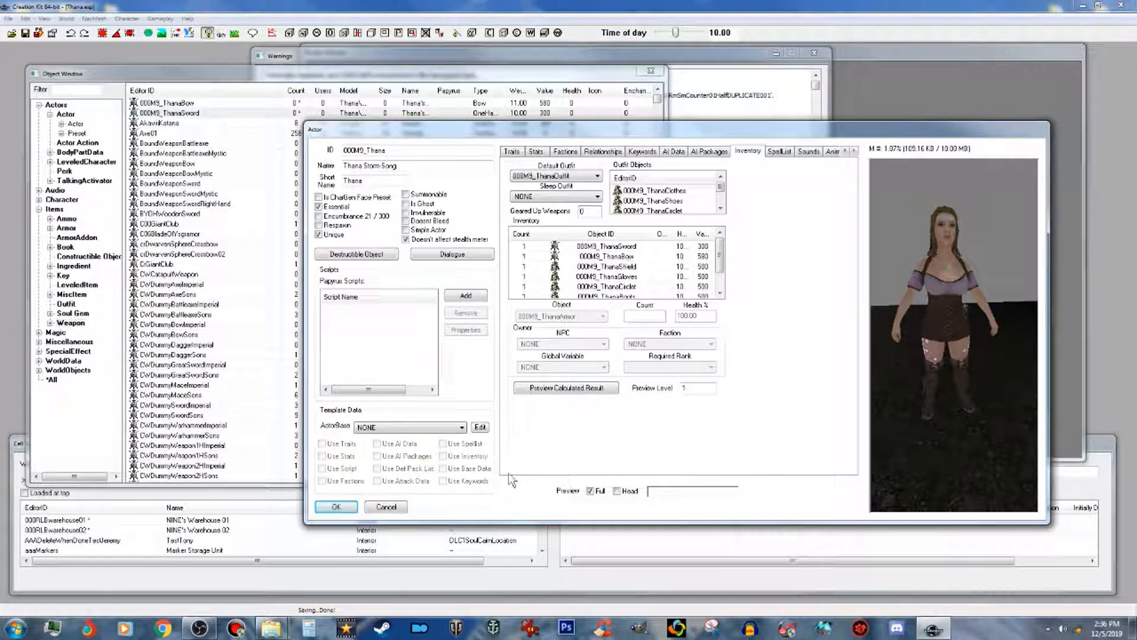
pyautogui.click(337, 508)
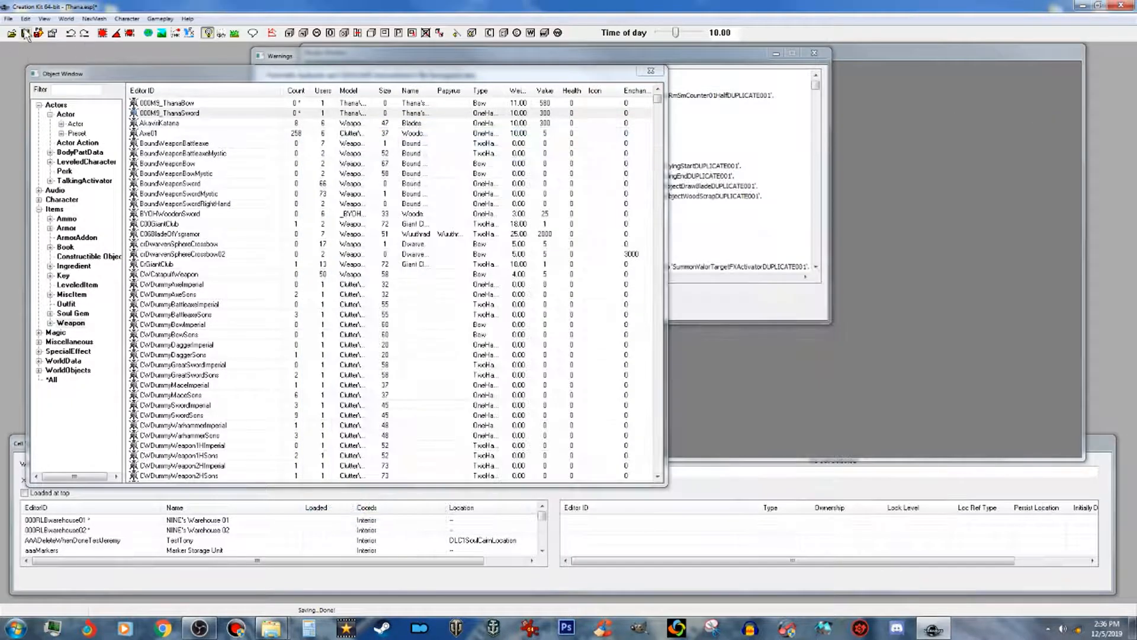
pyautogui.click(26, 34)
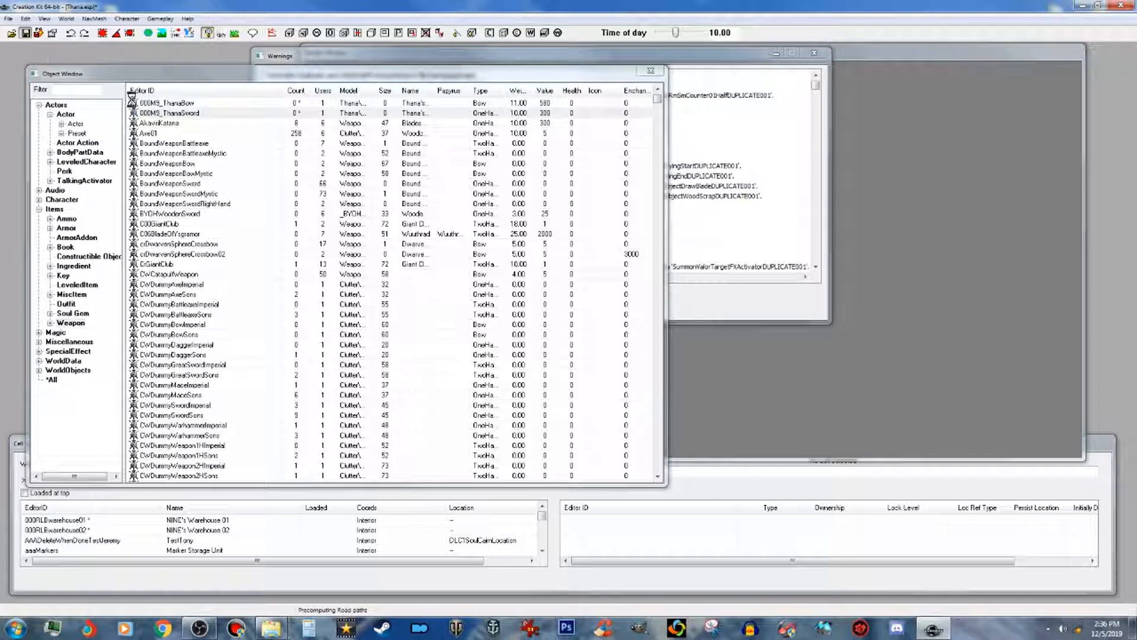
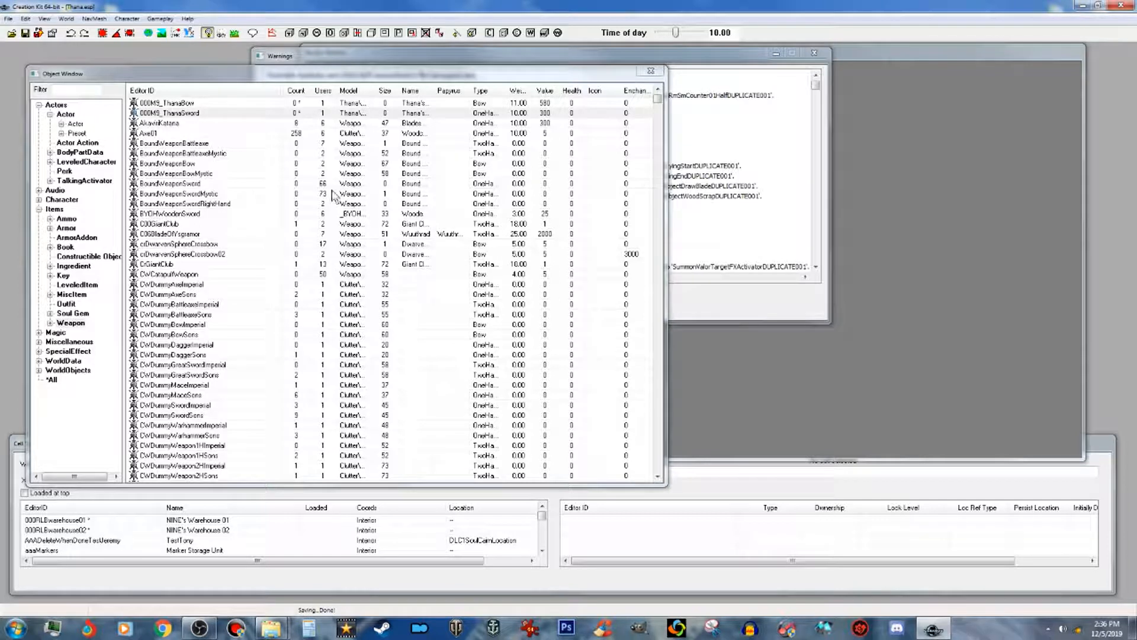
# Step: Reopen the 000M9_Thana actor with its full-body preview on and examine the equipped weapons from different angles
pyautogui.click(75, 132)
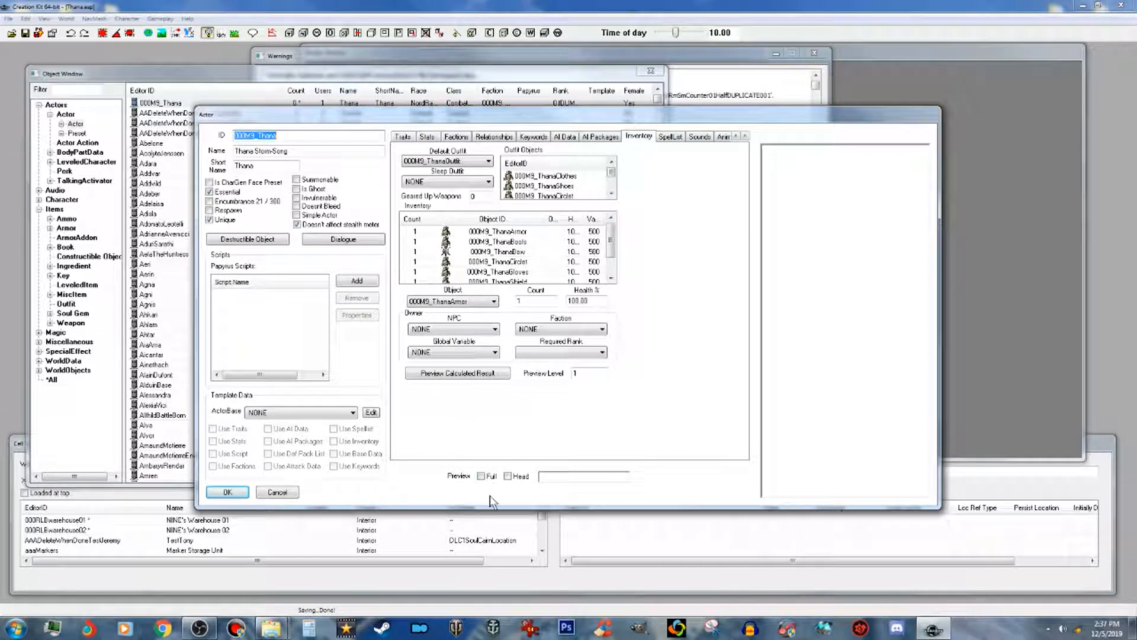
pyautogui.click(481, 475)
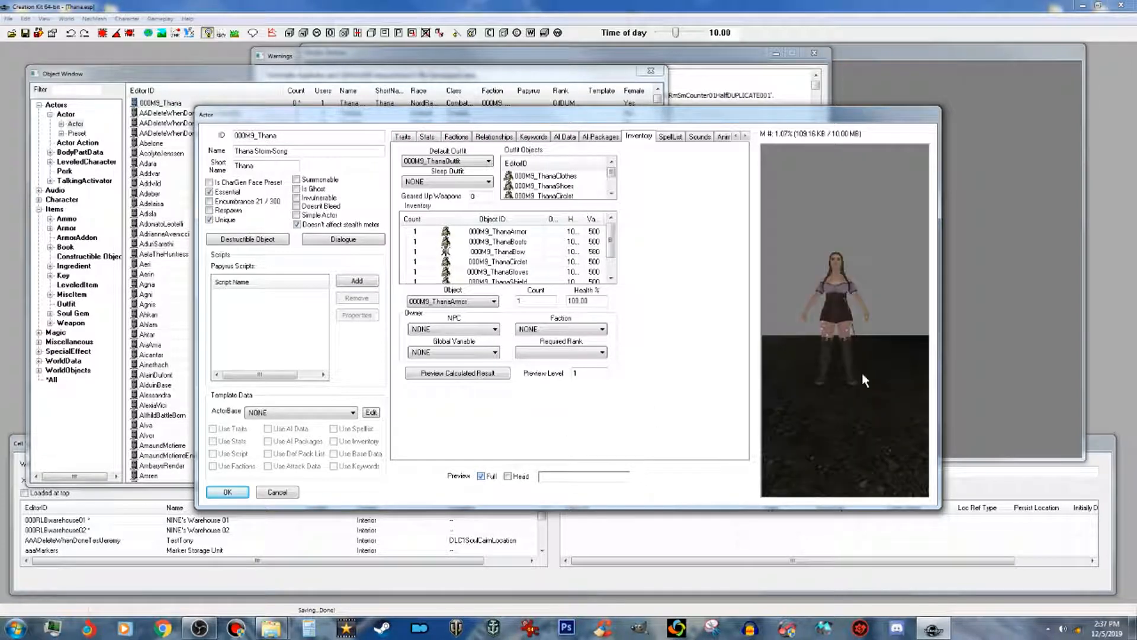
pyautogui.scroll(2, 851, 320)
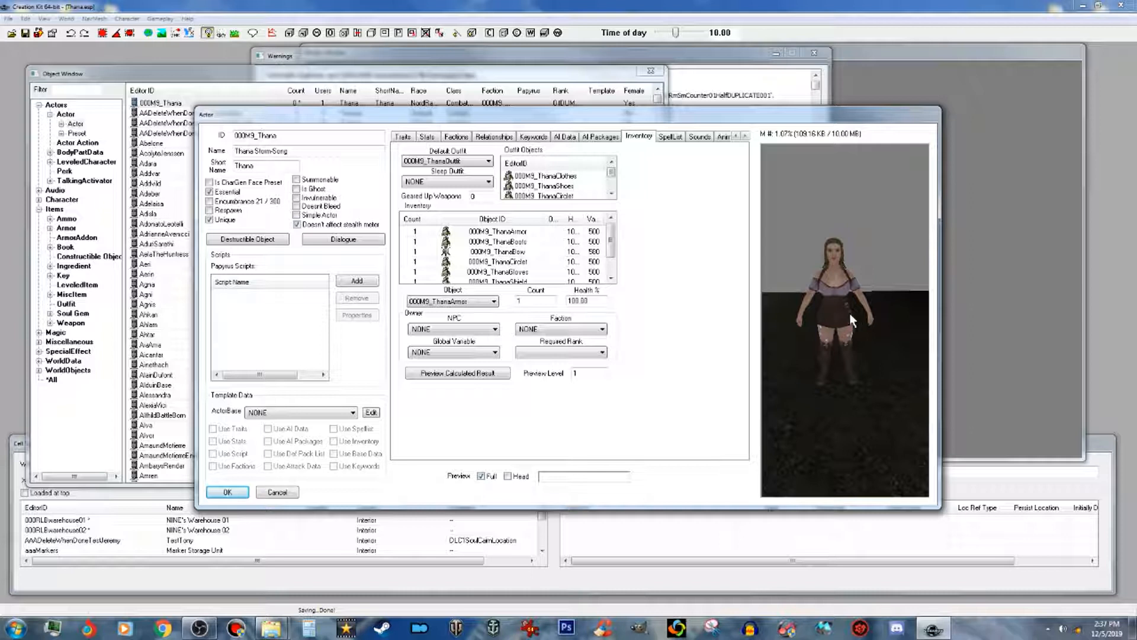
pyautogui.moveTo(827, 317); pyautogui.dragTo(766, 320, button='middle')
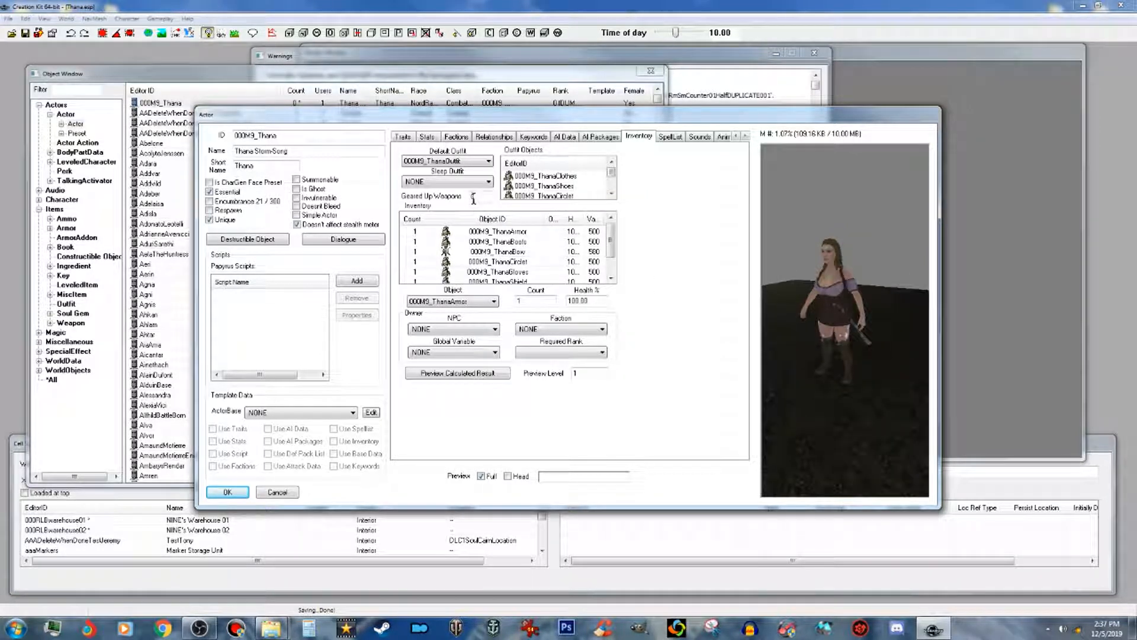
pyautogui.moveTo(842, 325); pyautogui.dragTo(868, 321, button='middle')
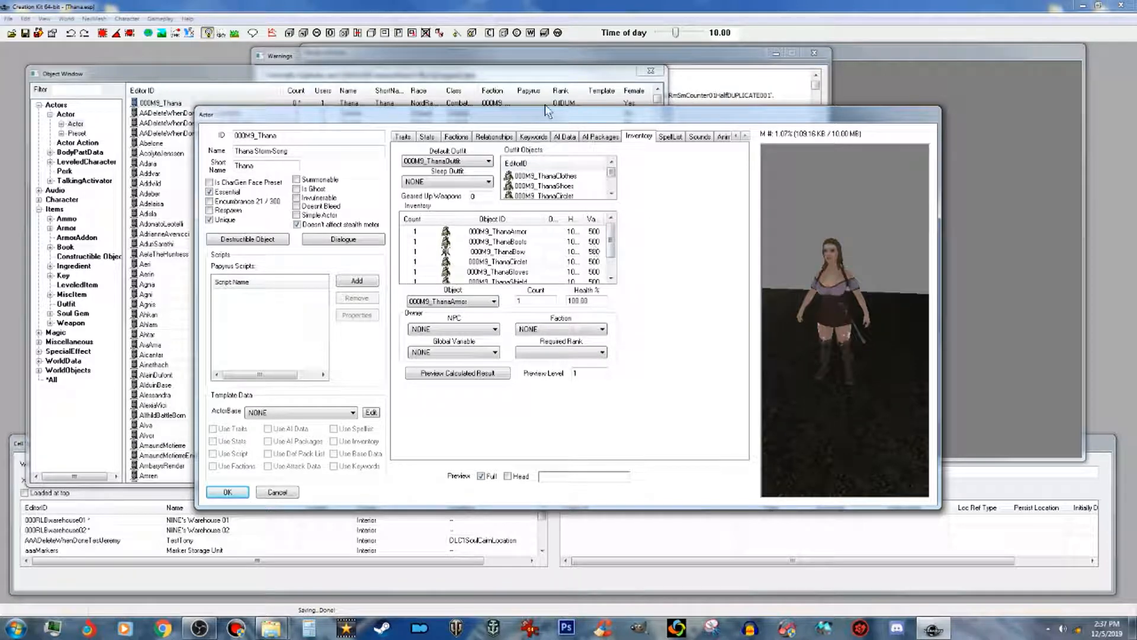
# Step: Filter the forms of all object types by "arrow", keeping the actor's inventory list within reach
pyautogui.moveTo(567, 110); pyautogui.dragTo(646, 106)
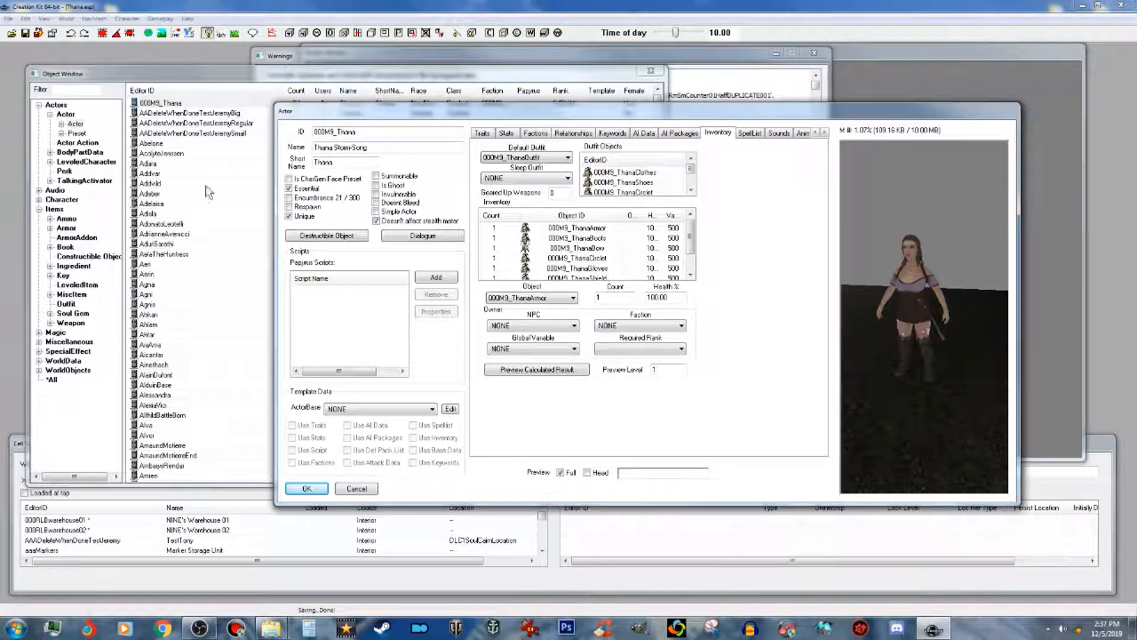
pyautogui.click(80, 325)
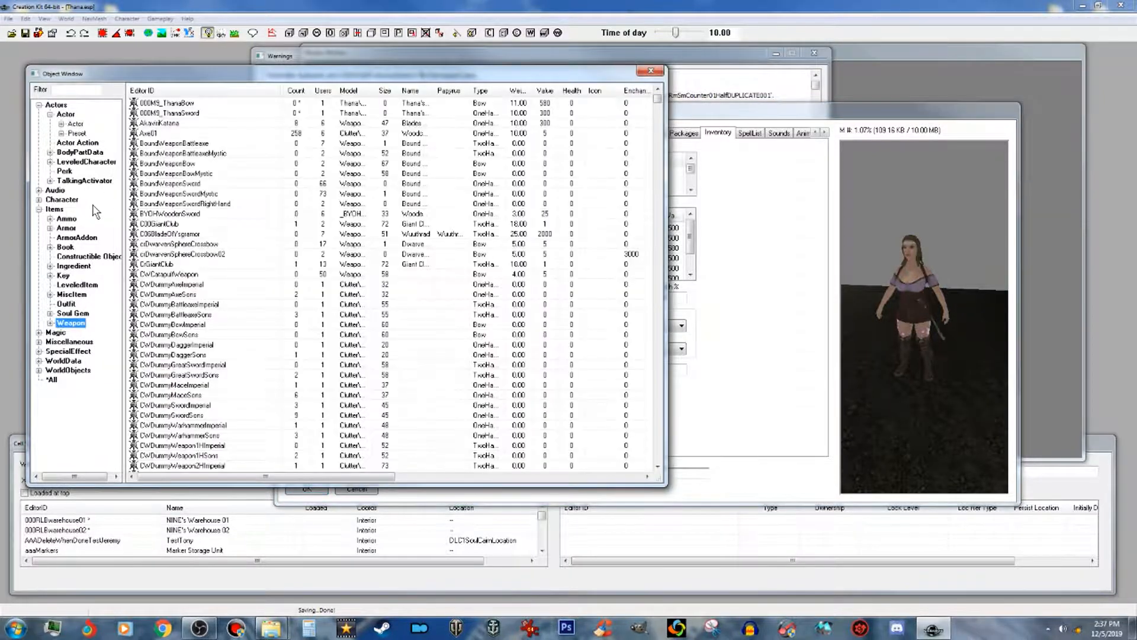
pyautogui.click(50, 324)
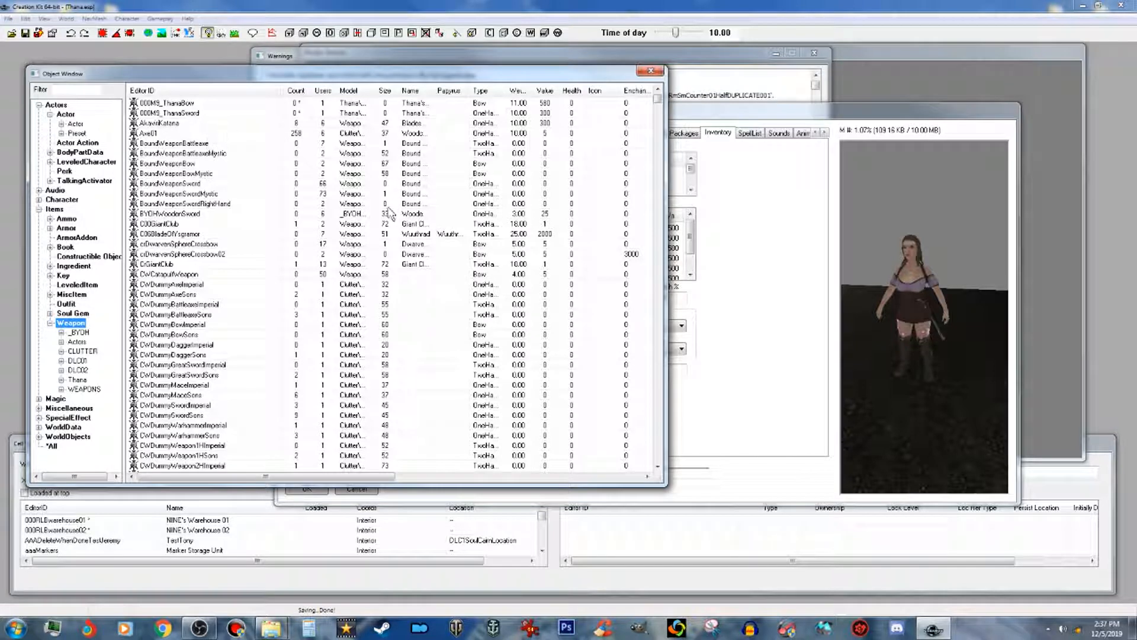
pyautogui.click(80, 90)
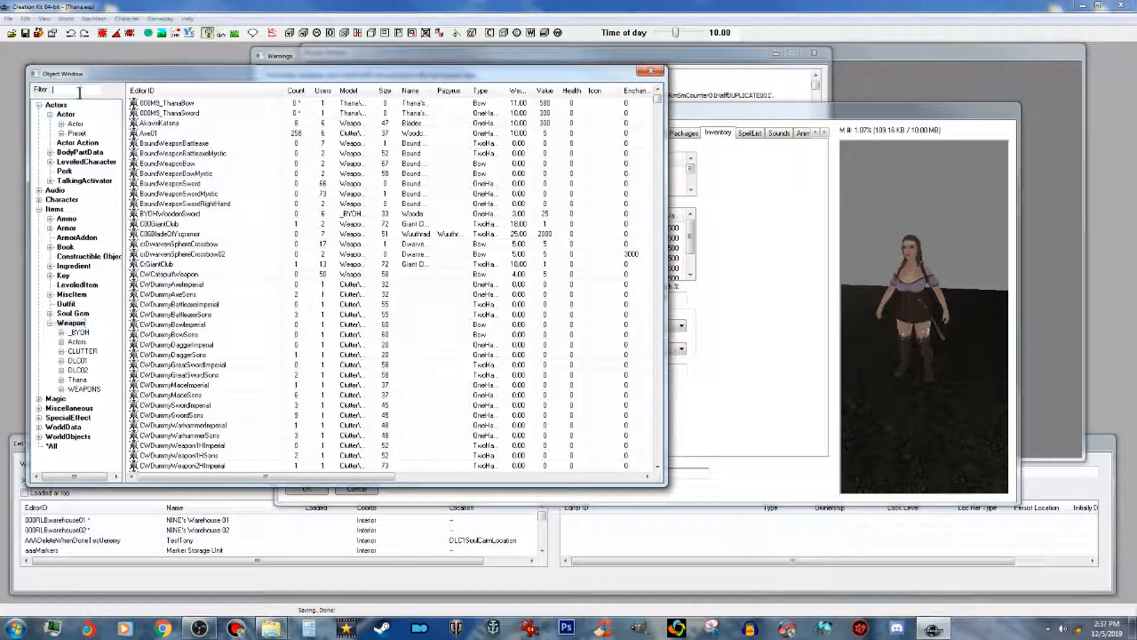
pyautogui.write('arrow')
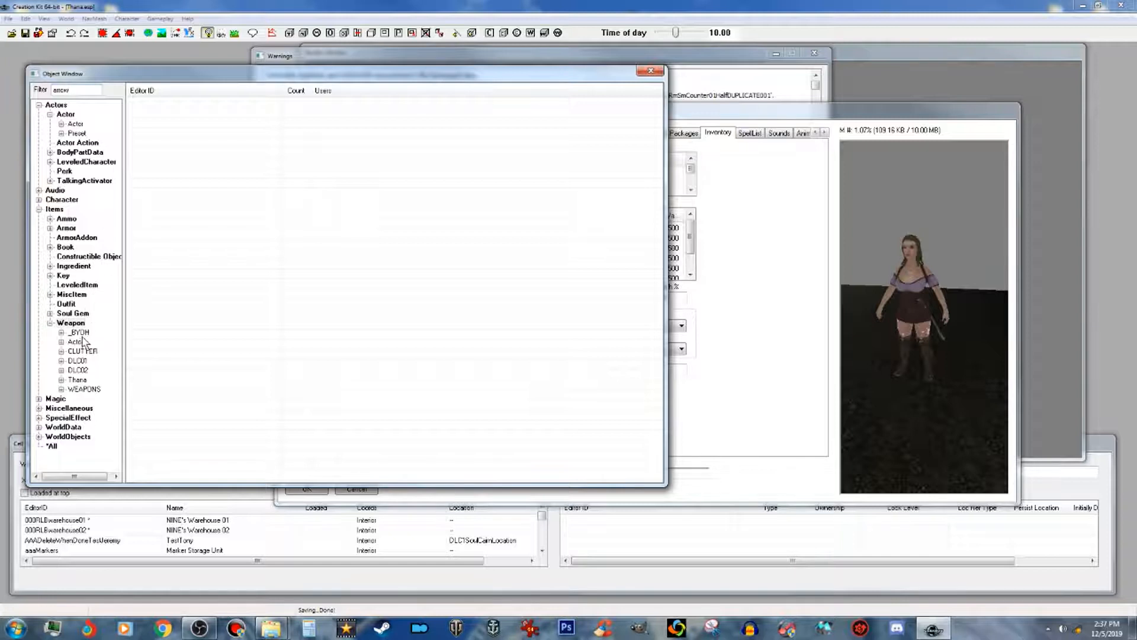
pyautogui.click(52, 446)
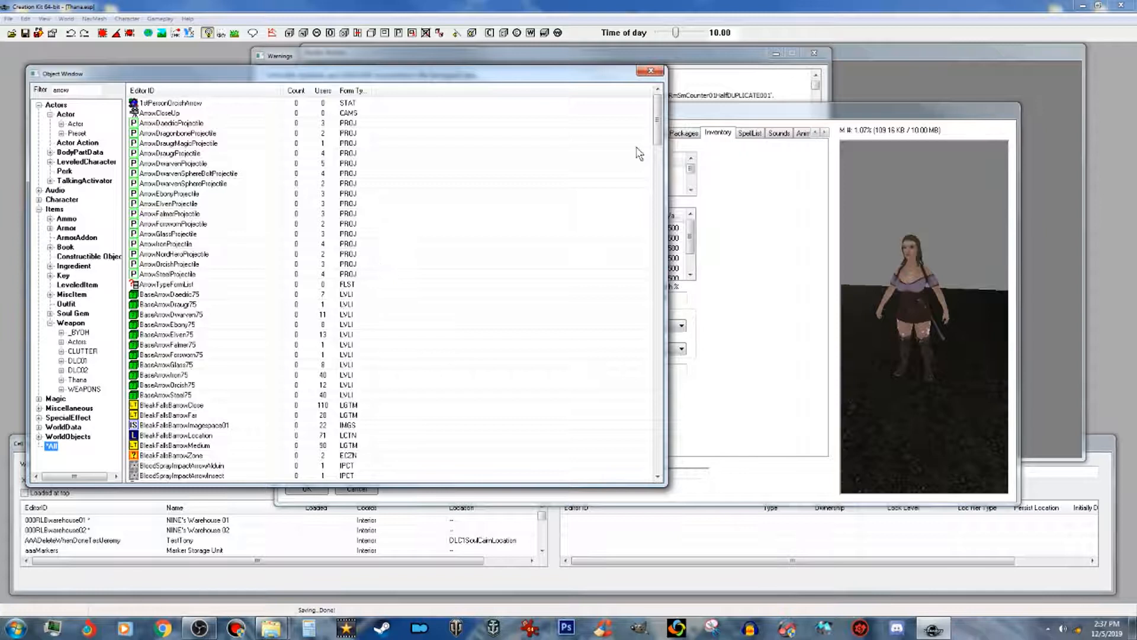
# Step: Add the DaedricArrow ammo to the actor's inventory and set its count to 100
pyautogui.moveTo(656, 131); pyautogui.dragTo(671, 178)
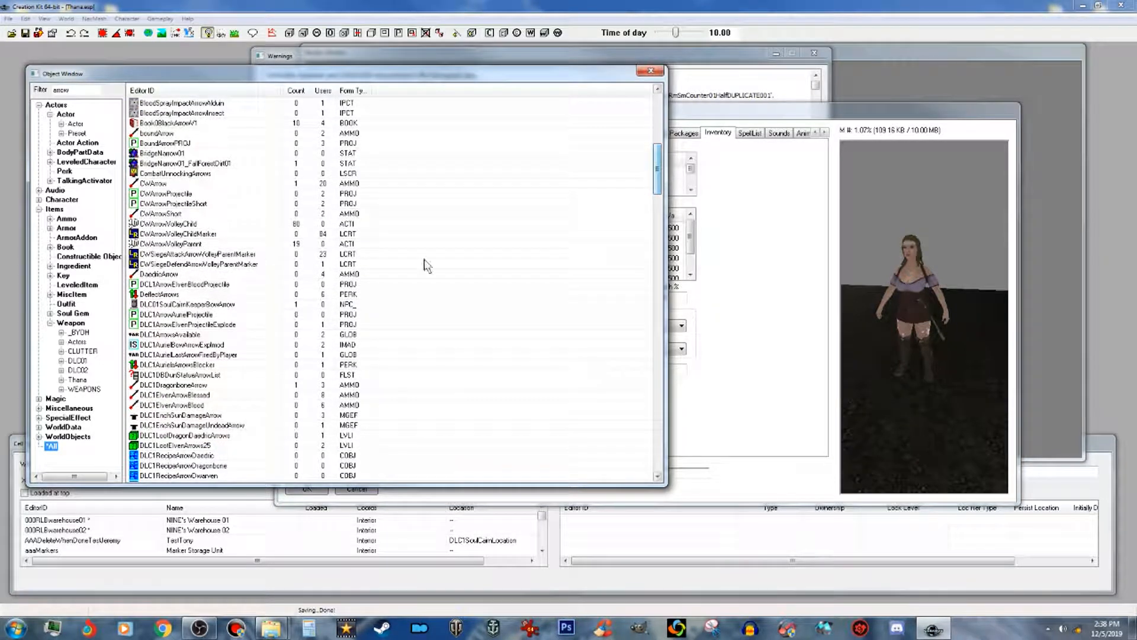
pyautogui.click(159, 274)
pyautogui.moveTo(159, 275); pyautogui.dragTo(685, 239)
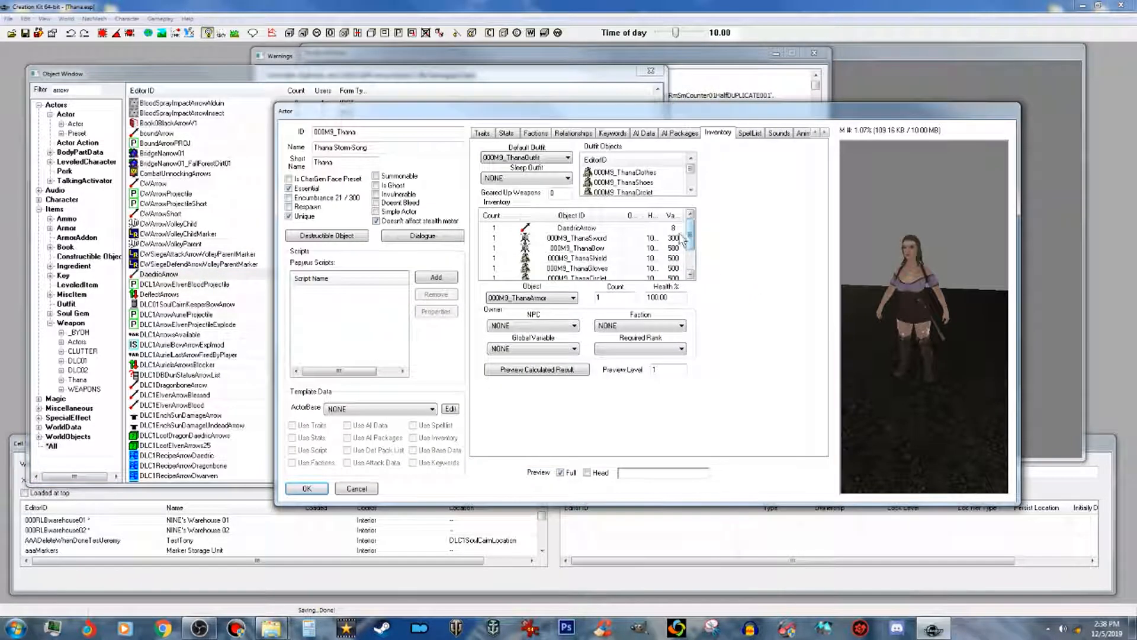
pyautogui.click(575, 228)
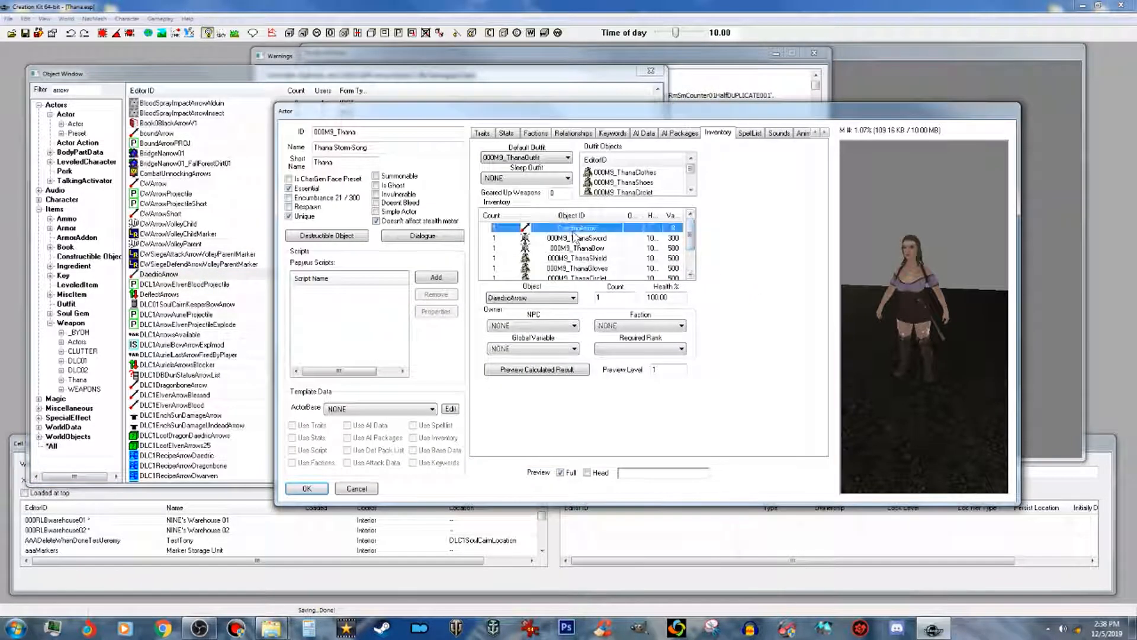
pyautogui.click(613, 298)
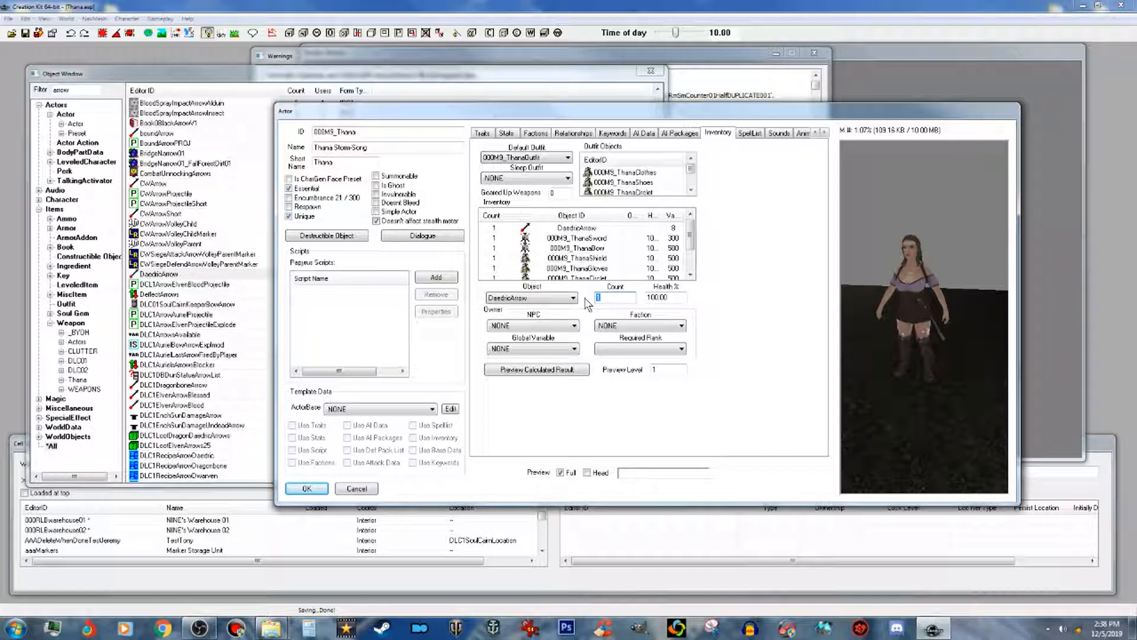
pyautogui.write('100')
pyautogui.click(608, 231)
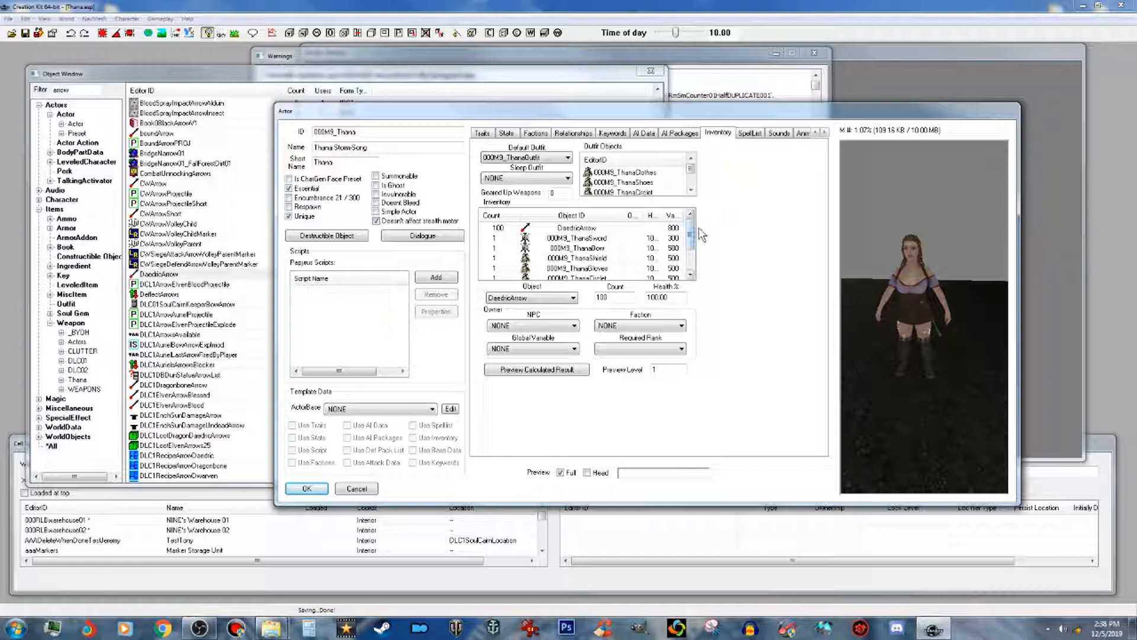
# Step: Check the actor's inventory list and preview, accept the actor's changes and save the plugin
pyautogui.moveTo(692, 238)
pyautogui.mouseDown()
pyautogui.moveTo(699, 257)
pyautogui.moveTo(706, 230)
pyautogui.mouseUp()
pyautogui.moveTo(691, 234); pyautogui.dragTo(694, 268)
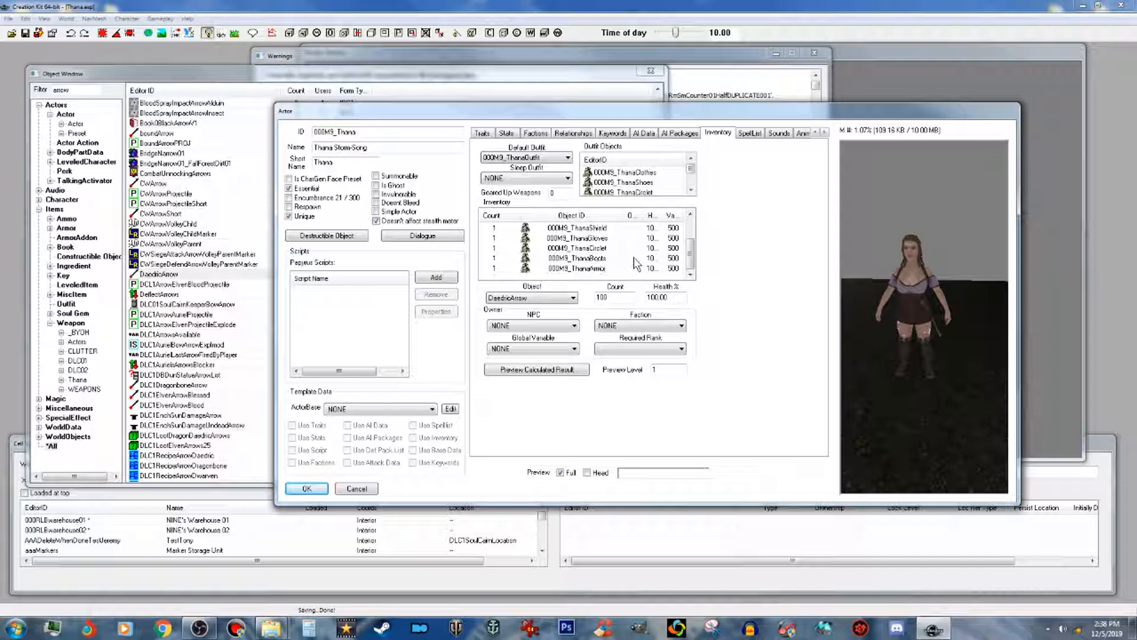
pyautogui.moveTo(894, 286)
pyautogui.mouseDown()
pyautogui.moveTo(930, 302)
pyautogui.moveTo(904, 300)
pyautogui.mouseUp()
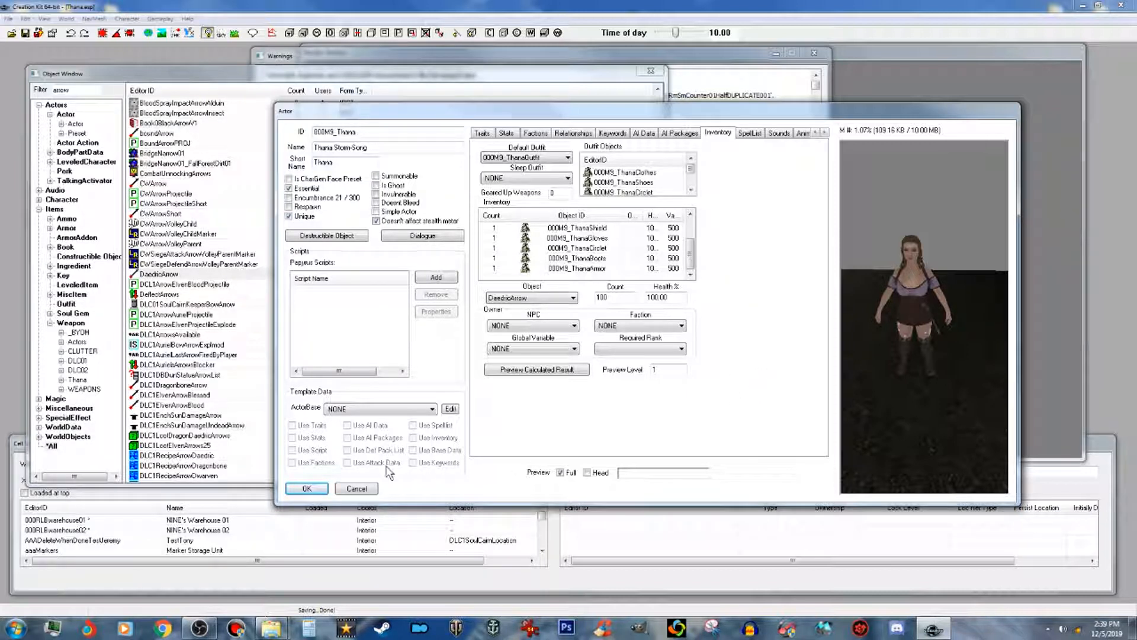
pyautogui.click(307, 488)
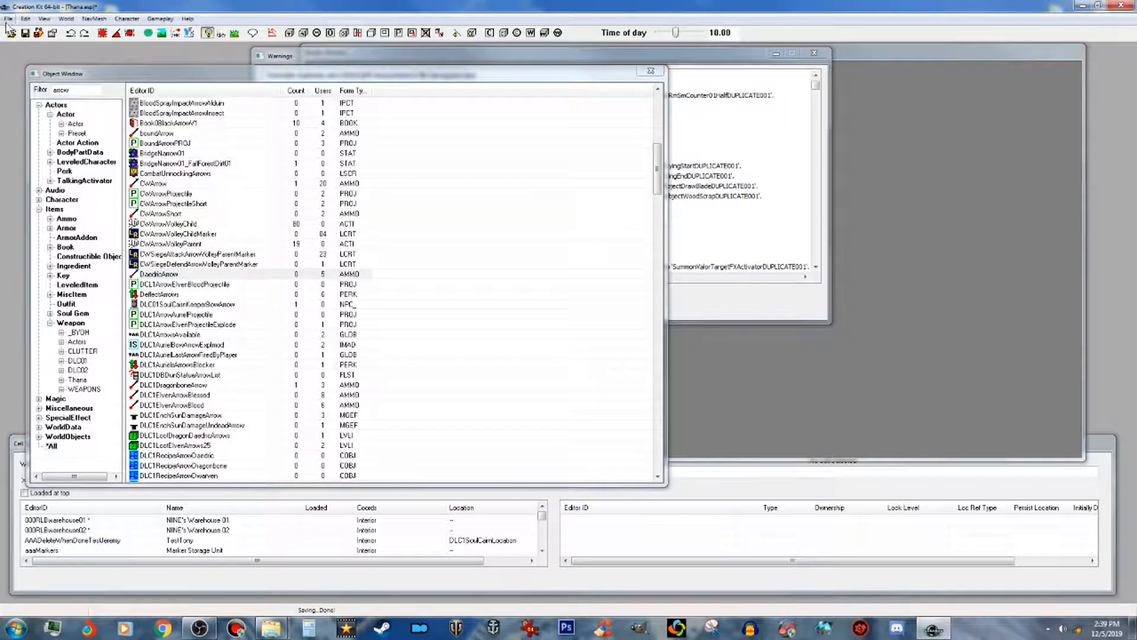
pyautogui.click(25, 35)
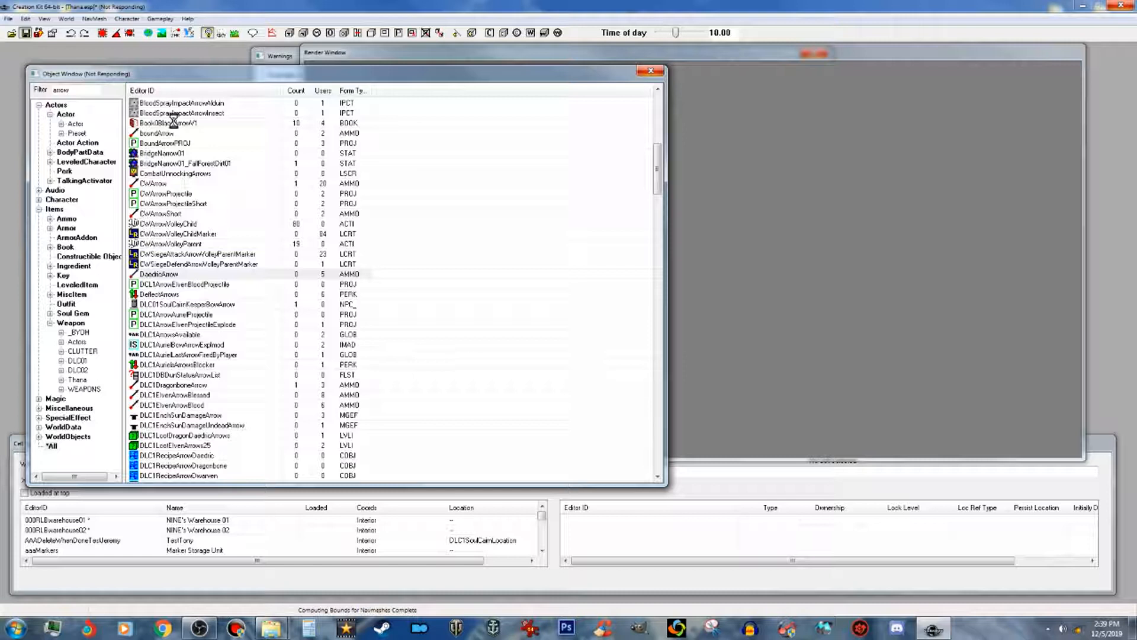
# Step: Clear the object filter, list all actors and reopen 000M9_Thana to show its spells and perks
pyautogui.click(66, 115)
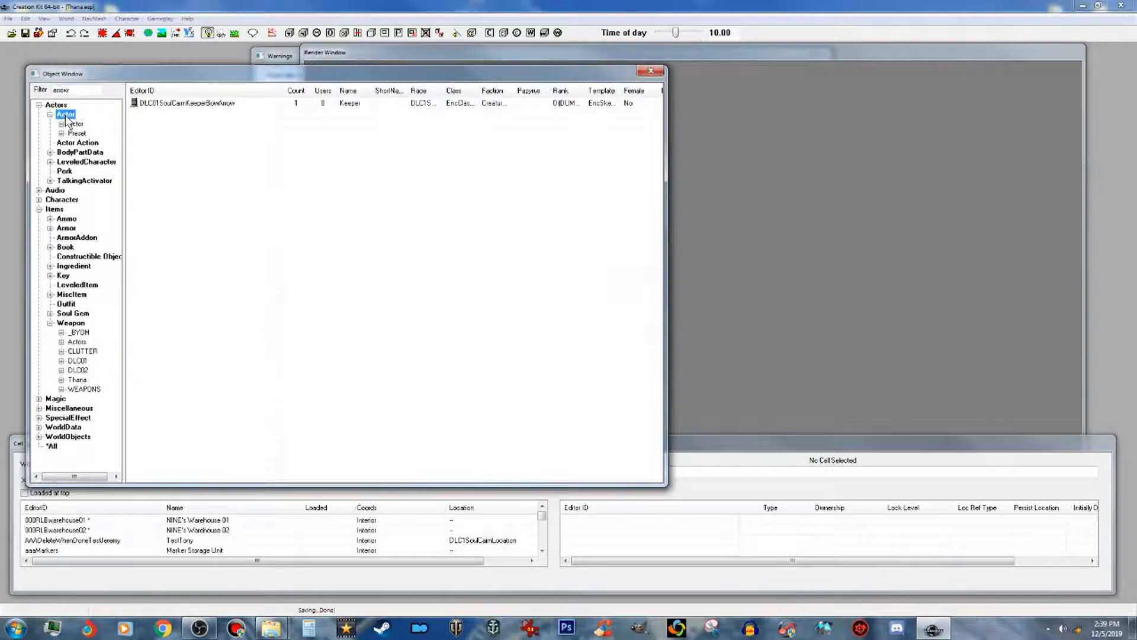
pyautogui.moveTo(77, 89); pyautogui.dragTo(17, 84)
pyautogui.press('BackSpace')
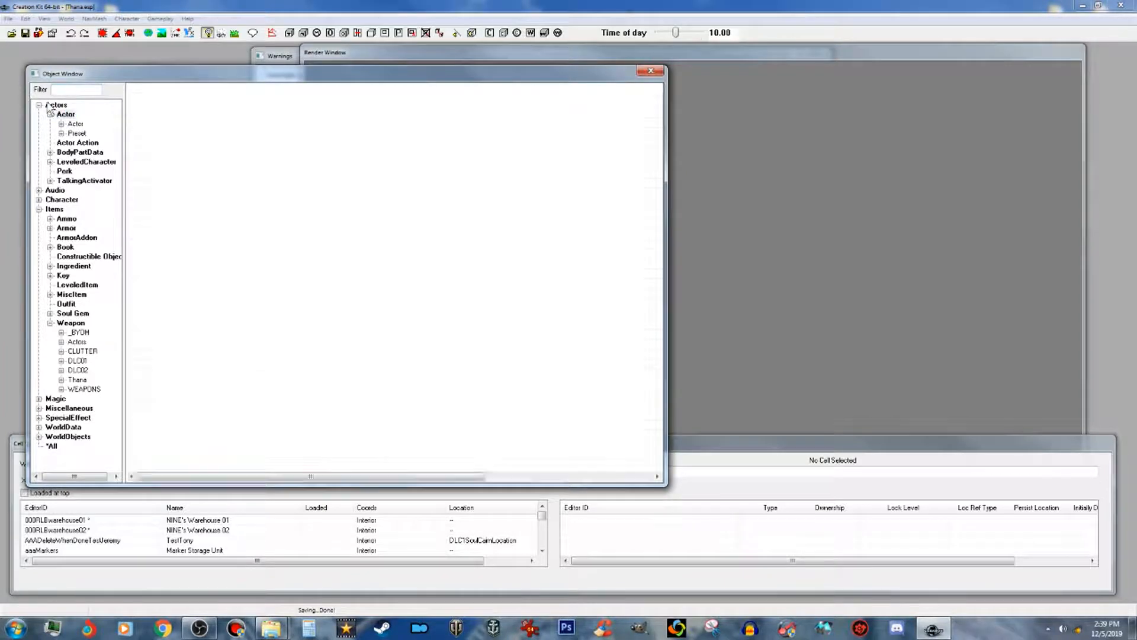
pyautogui.click(67, 115)
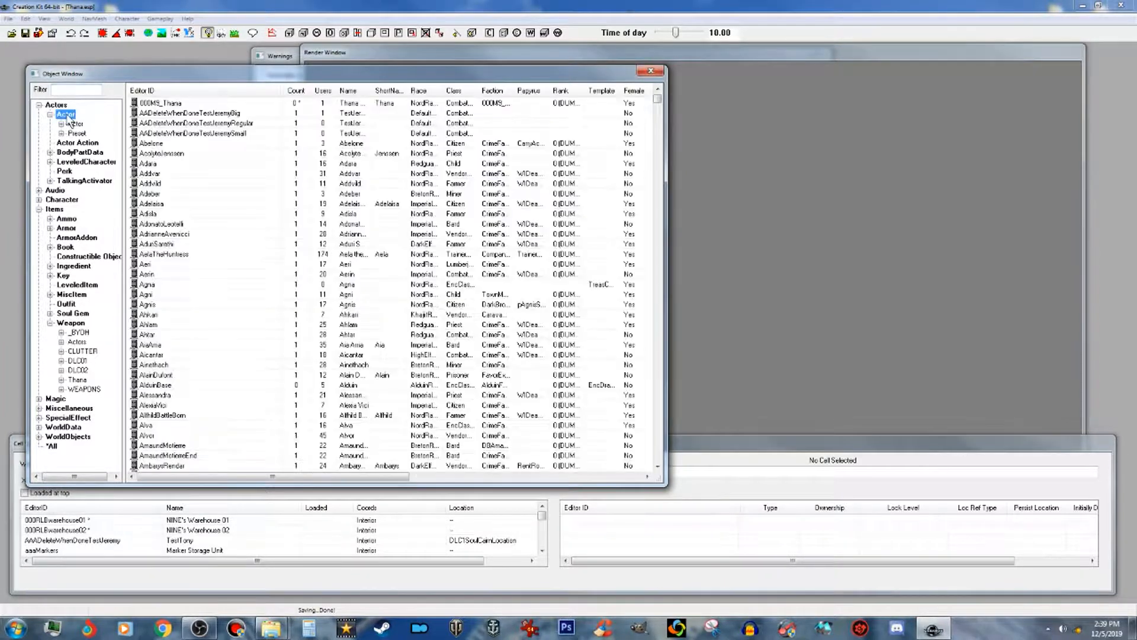
pyautogui.doubleClick(167, 103)
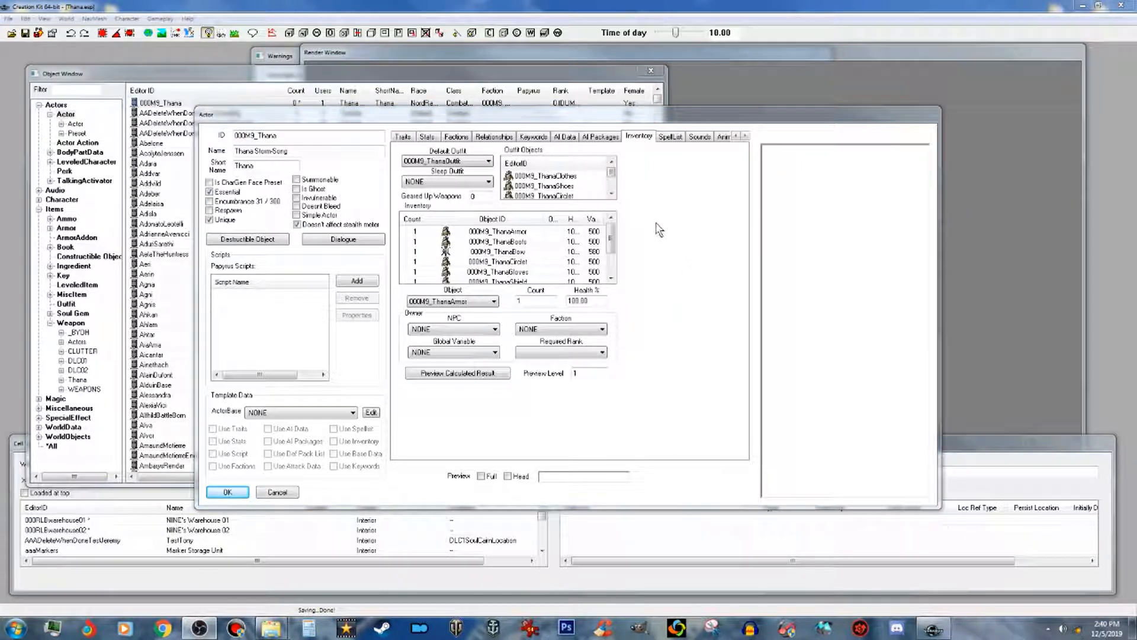
pyautogui.click(671, 137)
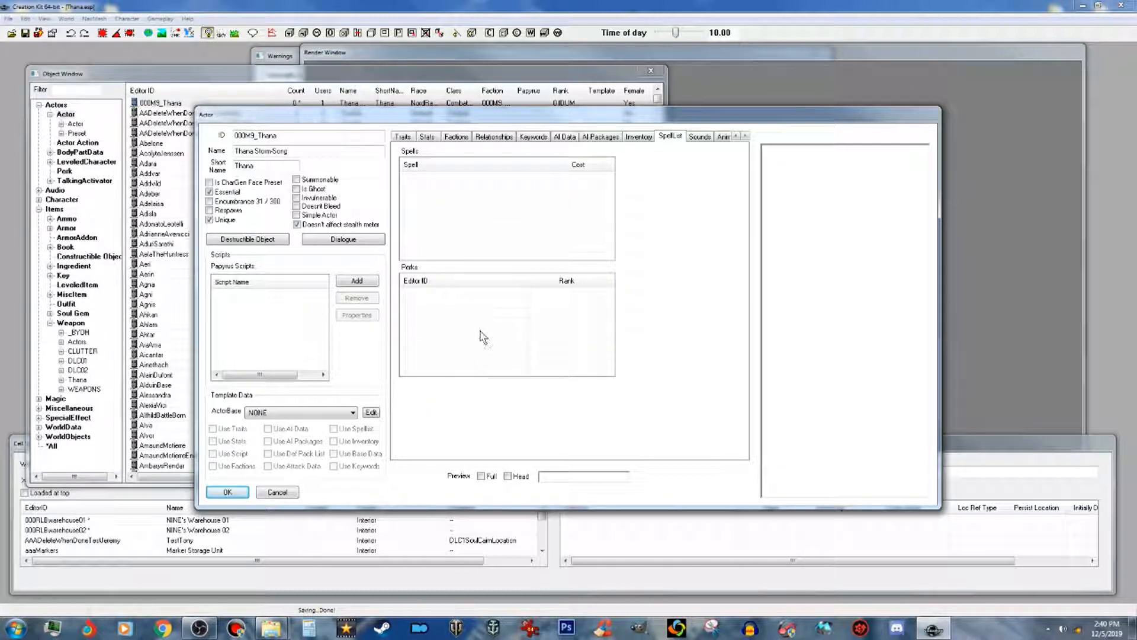
# Step: Look at the perk forms and spell forms available for the actor without adding any
pyautogui.rightClick(469, 316)
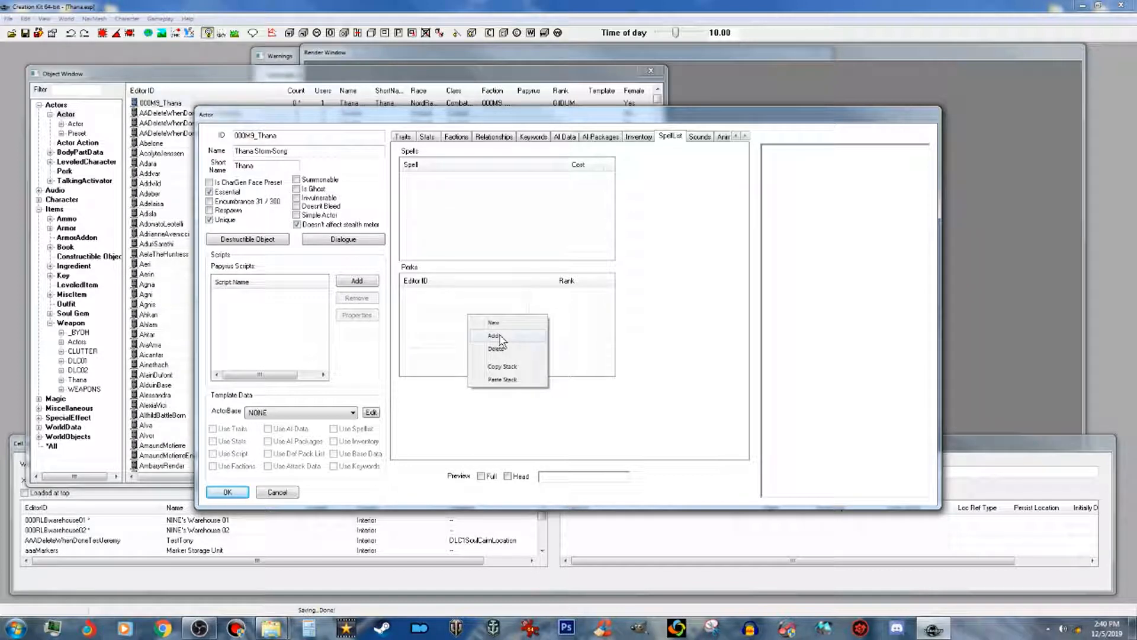
pyautogui.click(500, 337)
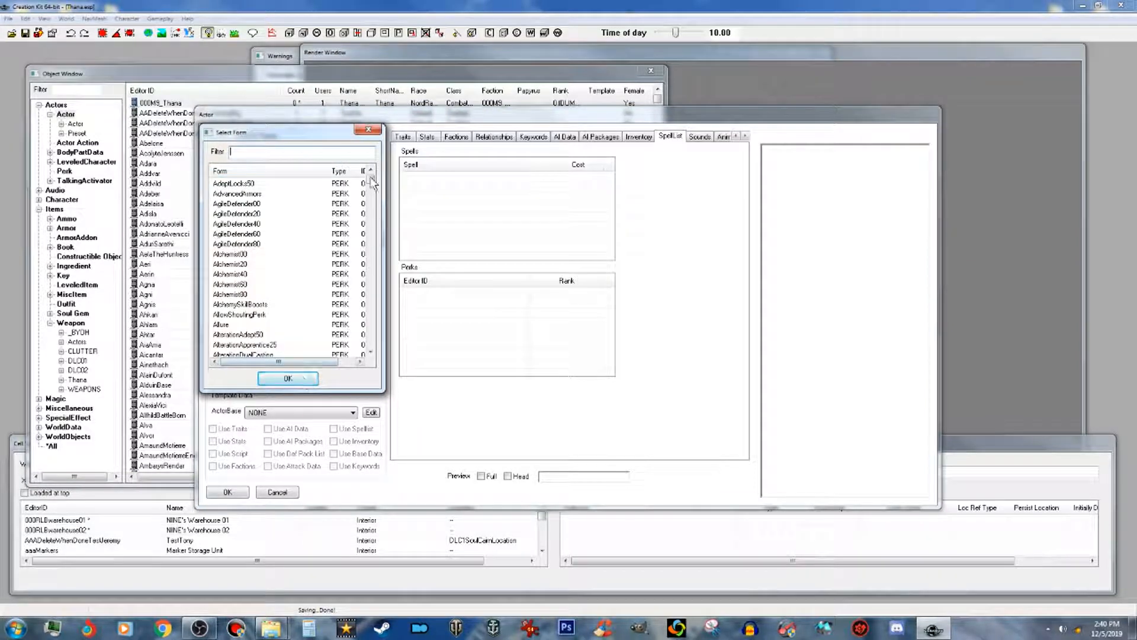
pyautogui.click(371, 131)
pyautogui.rightClick(474, 210)
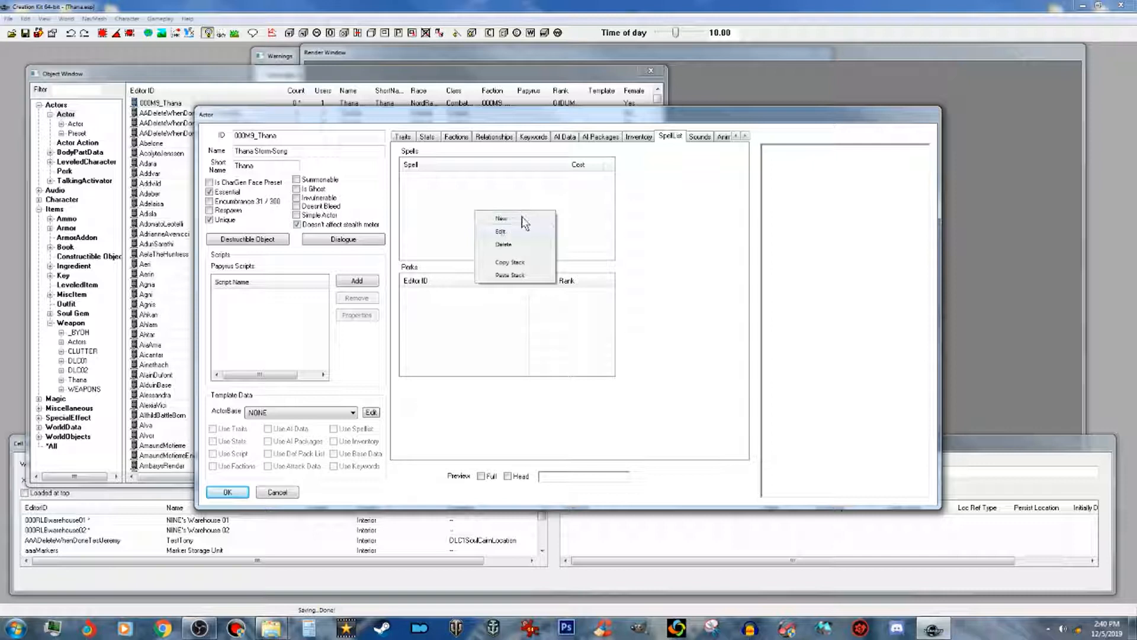
pyautogui.click(523, 220)
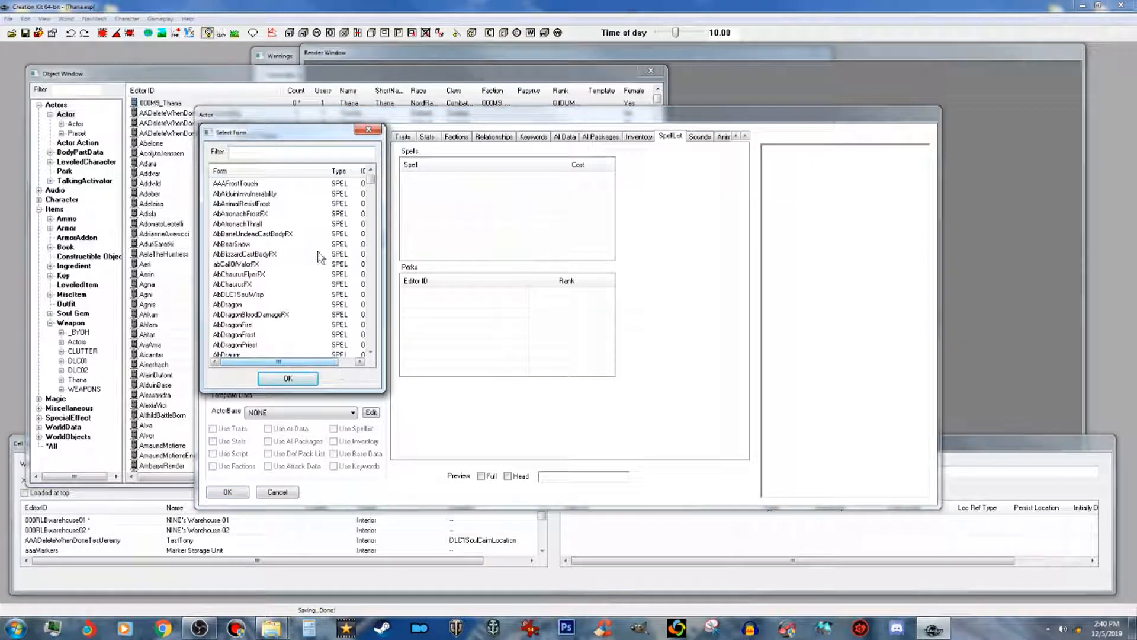
pyautogui.click(369, 130)
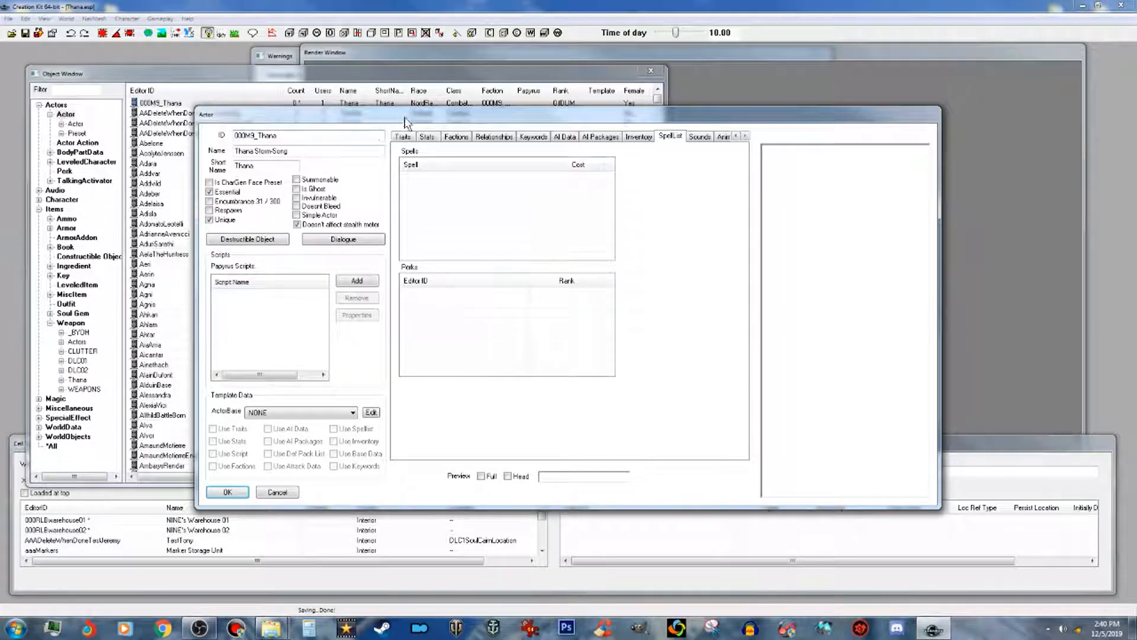
# Step: Add the Candlelight spell to the actor's spell list, finding it by filtering for "candlelight"
pyautogui.rightClick(478, 176)
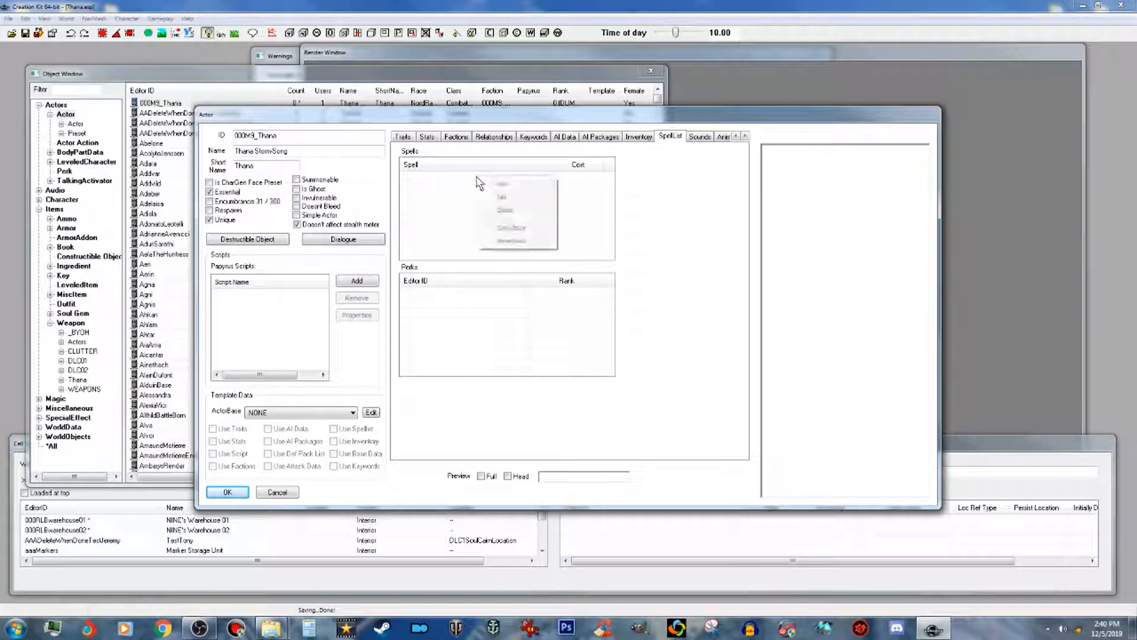
pyautogui.click(497, 184)
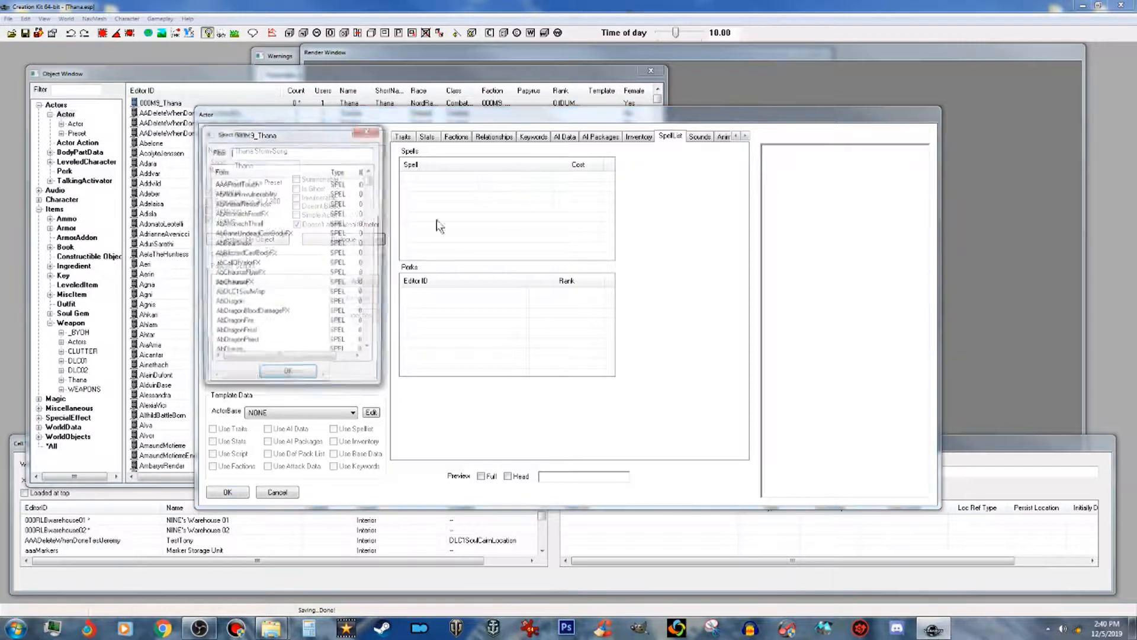
pyautogui.write('candlelight')
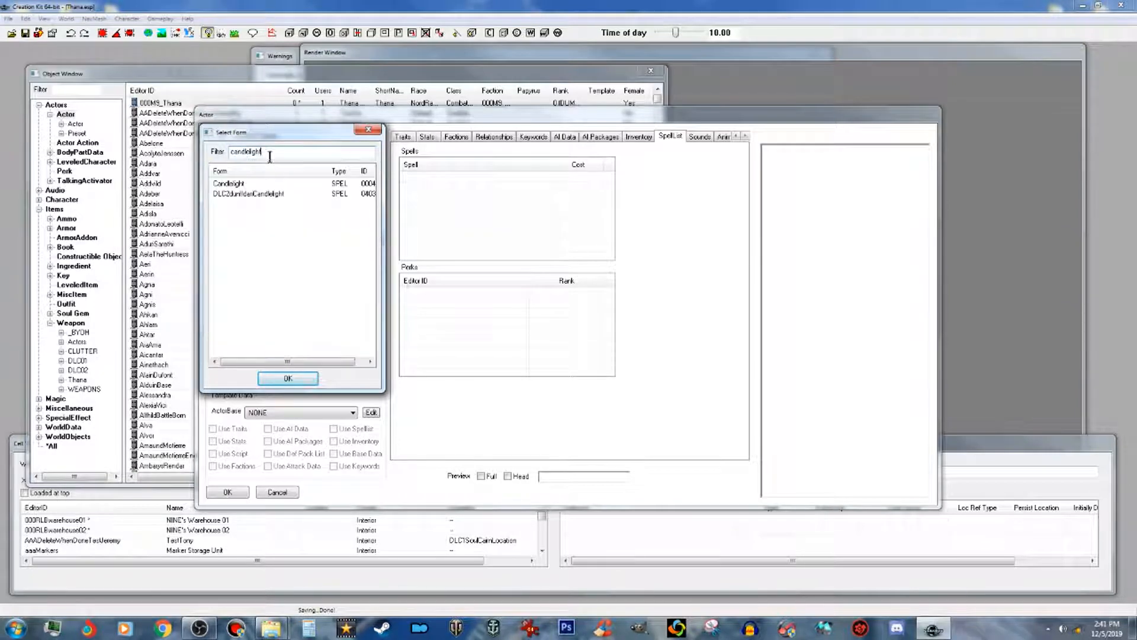
pyautogui.click(230, 184)
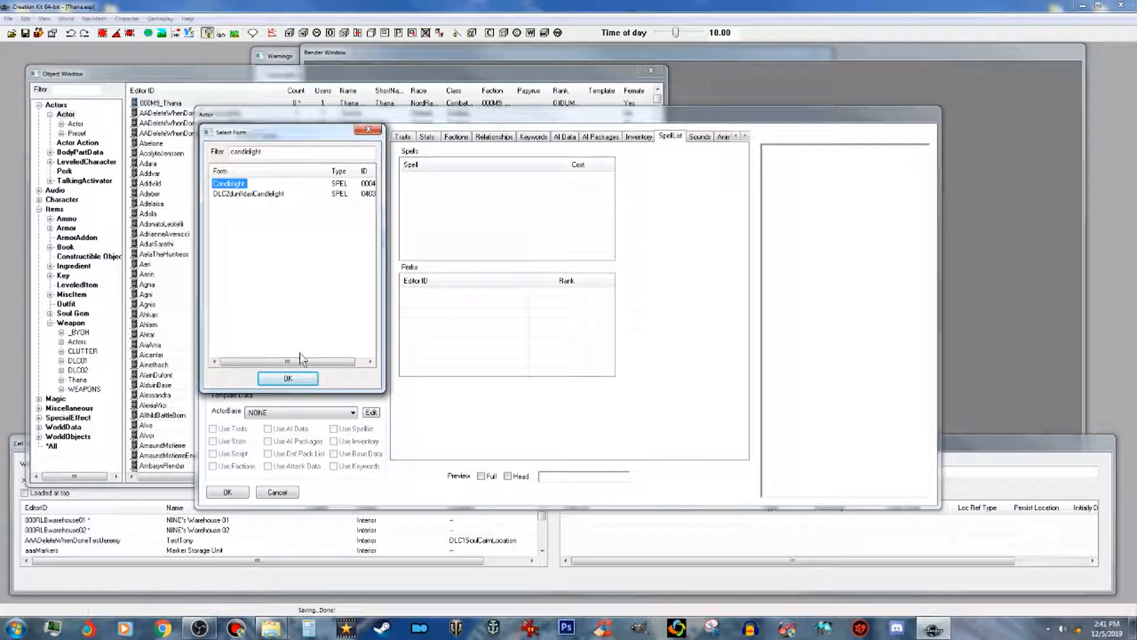
pyautogui.click(288, 378)
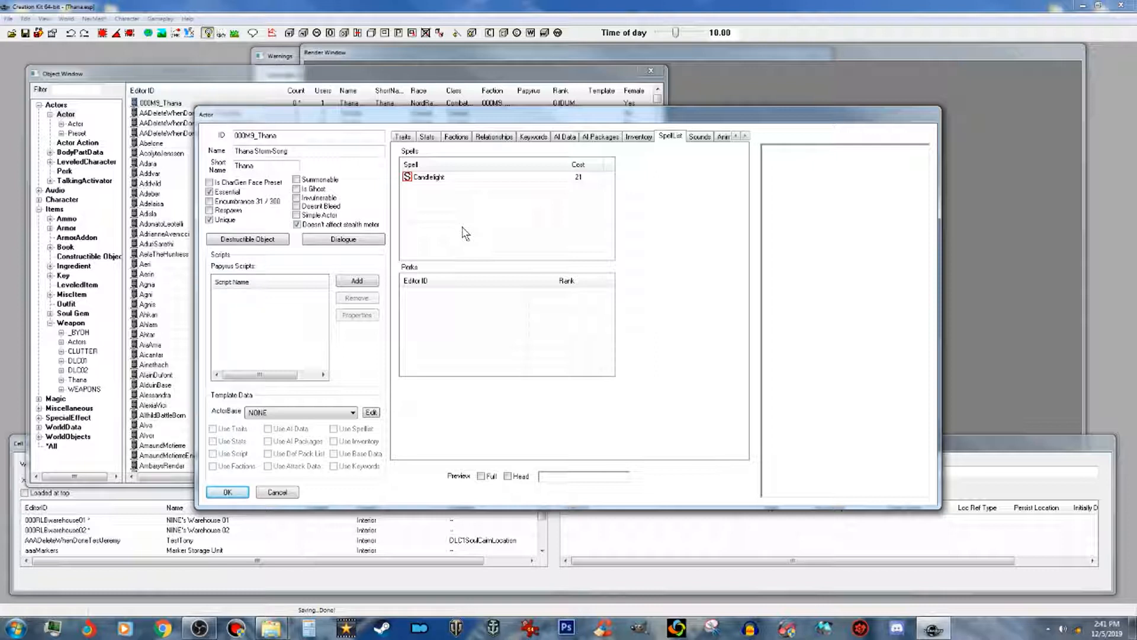
# Step: Add the IllusionAdept50 perk to the actor, finding it by filtering the perk forms for "illusion"
pyautogui.rightClick(476, 331)
pyautogui.click(505, 349)
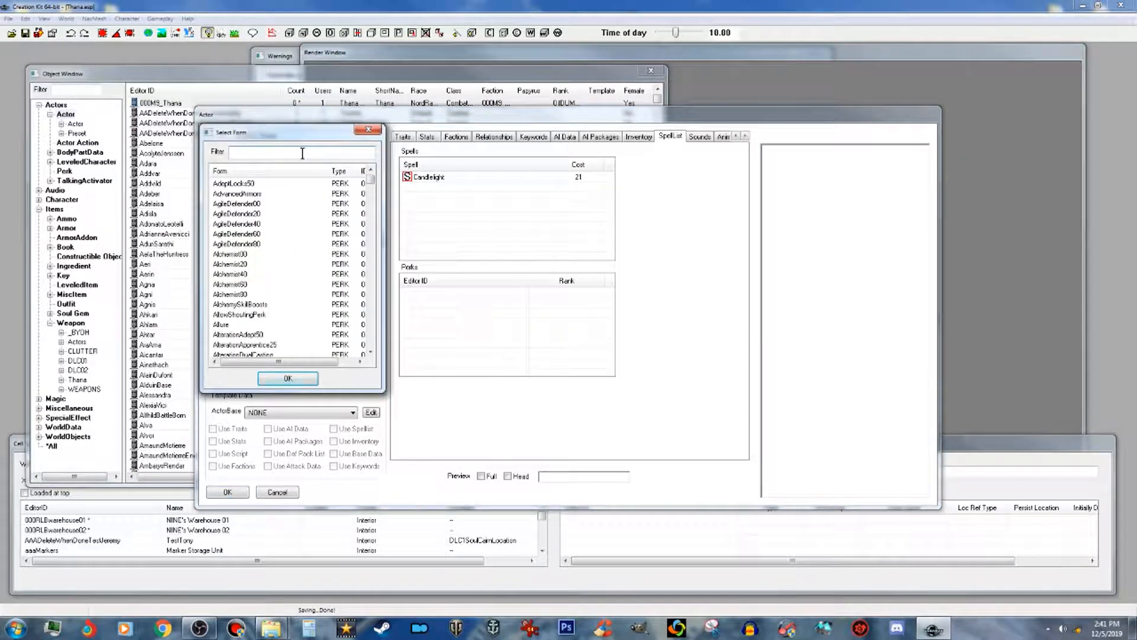
pyautogui.write('illusion')
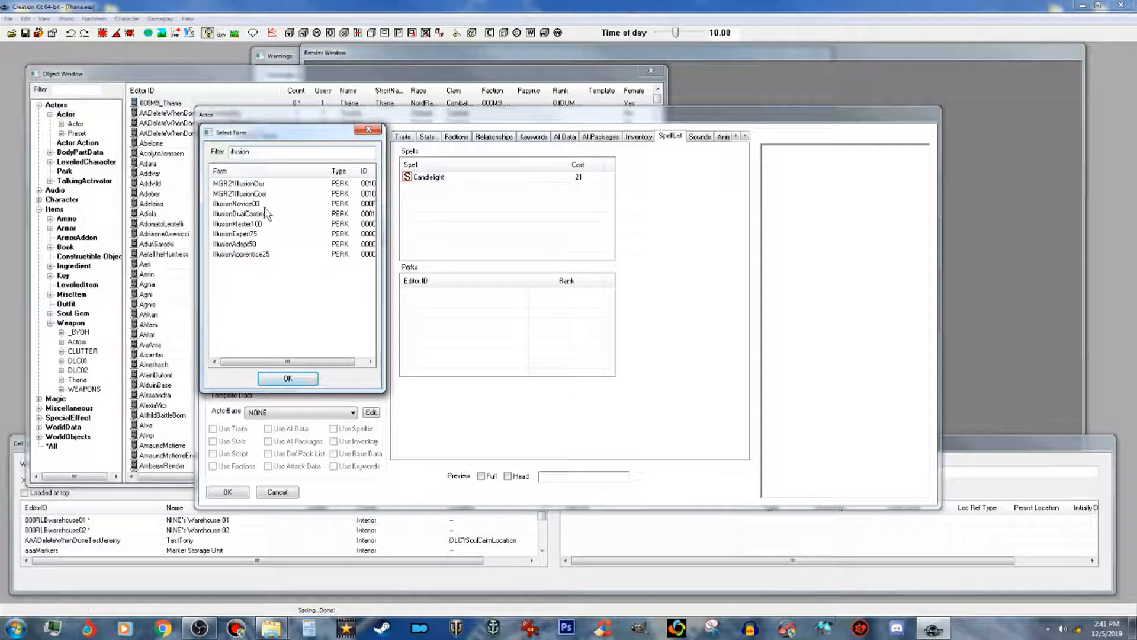
pyautogui.click(253, 244)
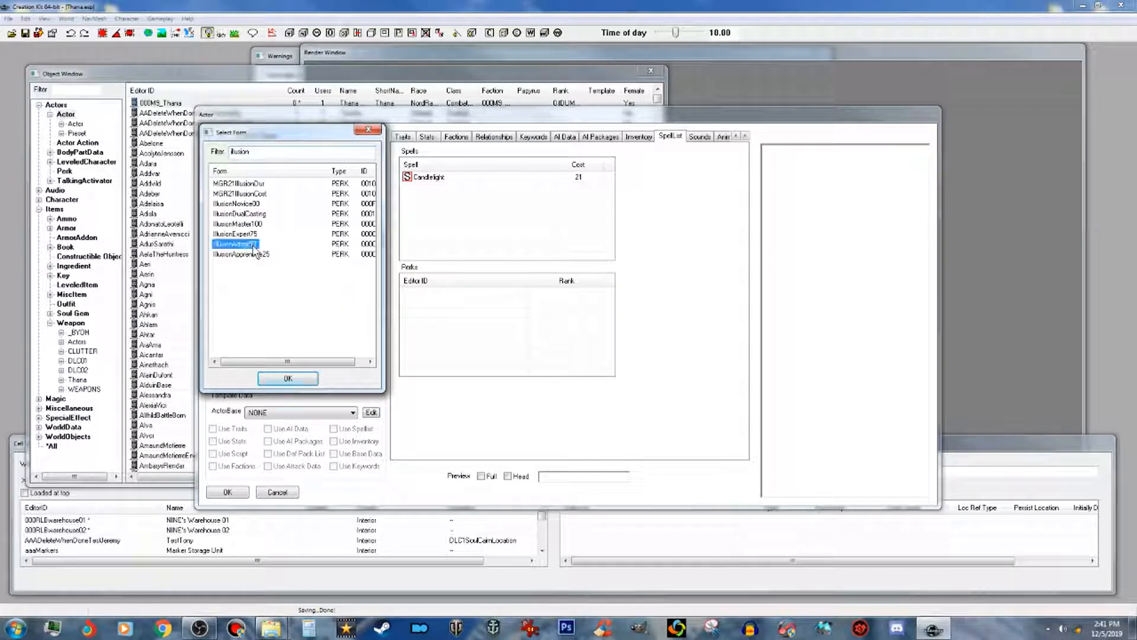
pyautogui.click(288, 378)
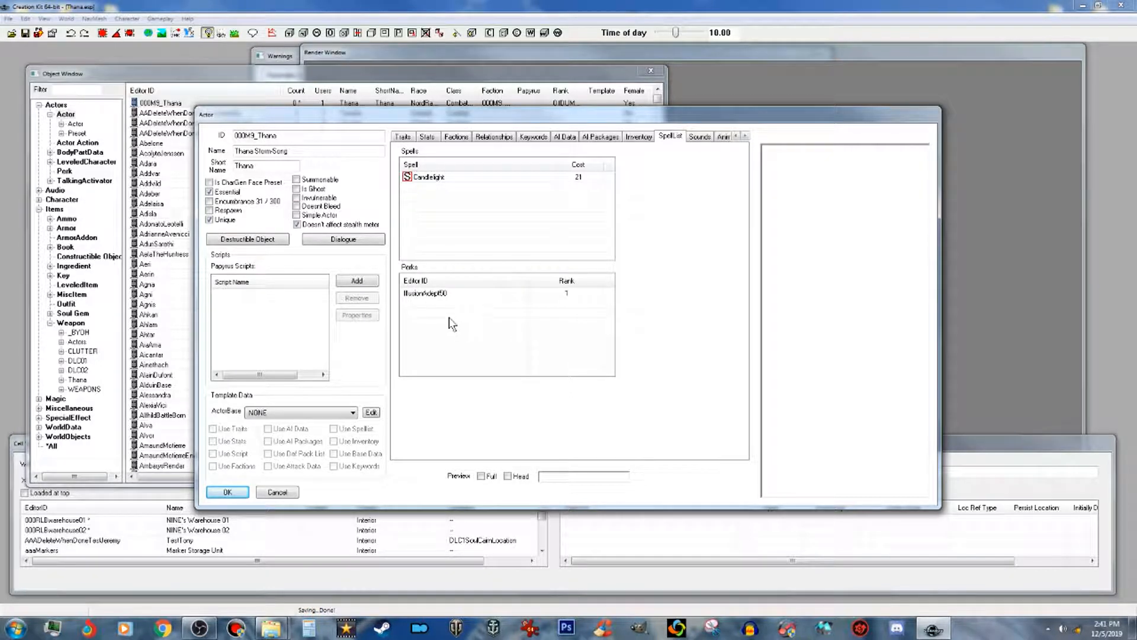
# Step: Add the AlterationAdept50 perk to the actor, finding it by filtering the perk forms for "alteration"
pyautogui.rightClick(452, 324)
pyautogui.click(474, 338)
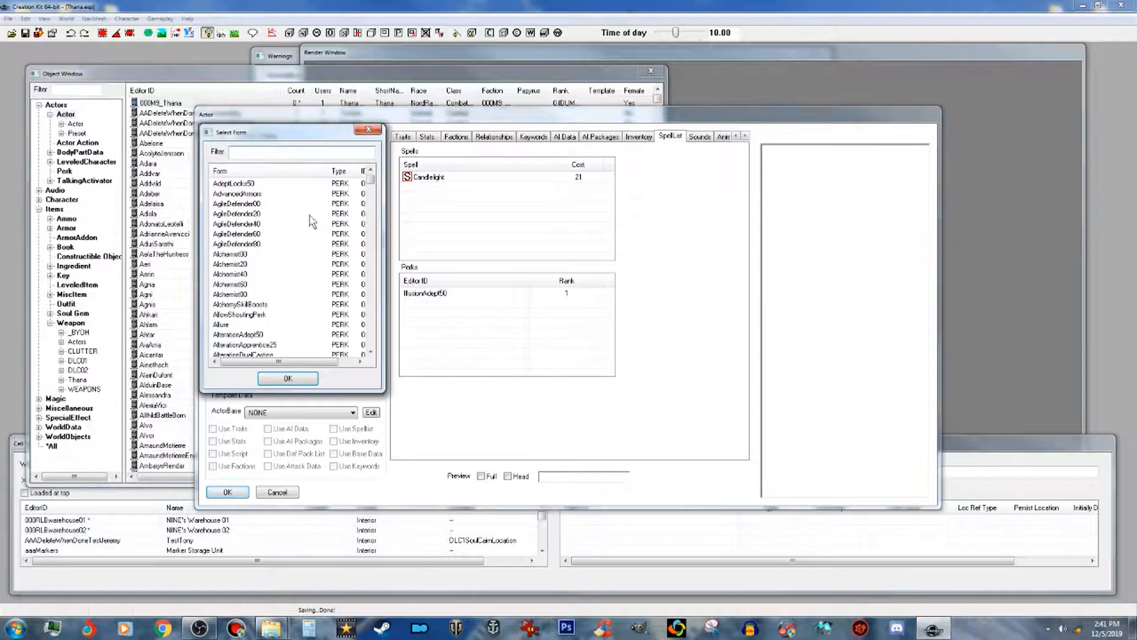
pyautogui.write('al')
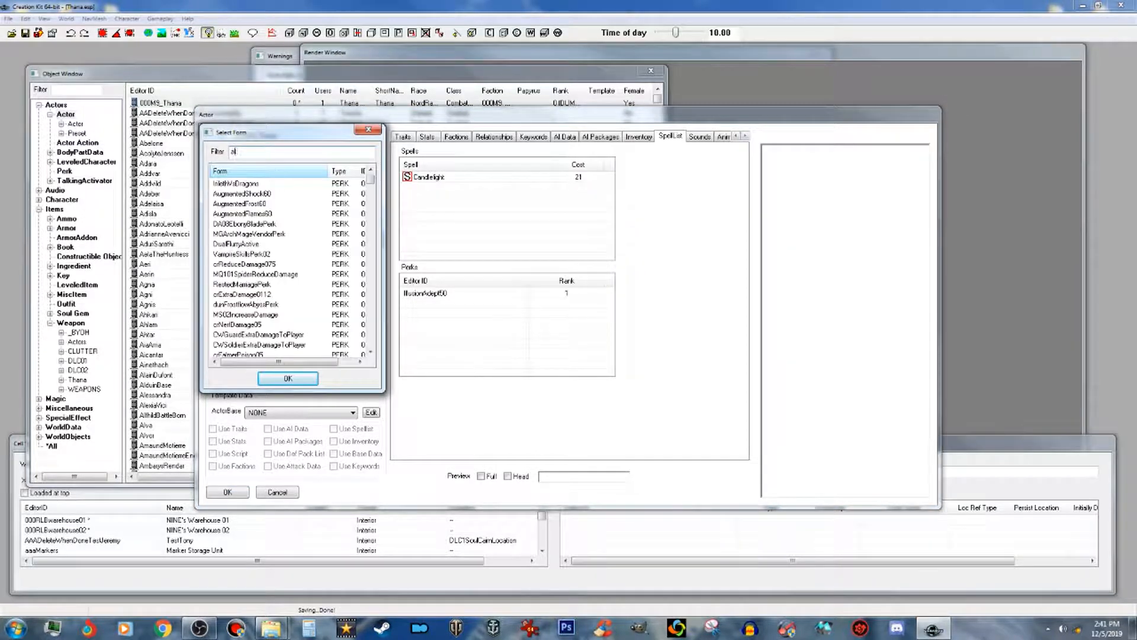
pyautogui.write('teration')
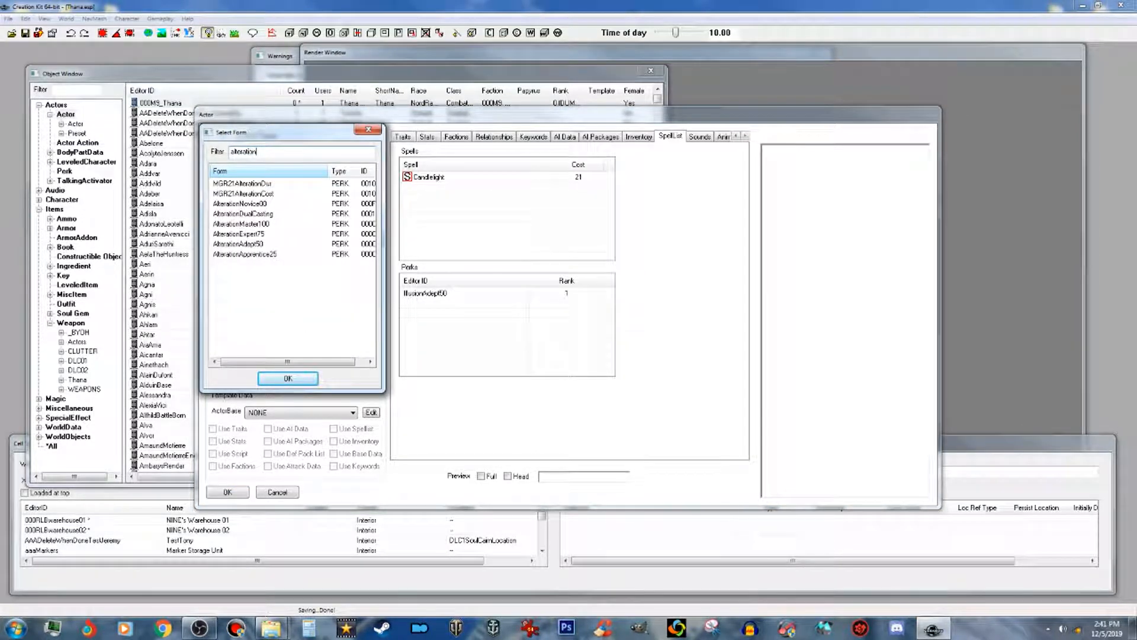
pyautogui.click(251, 244)
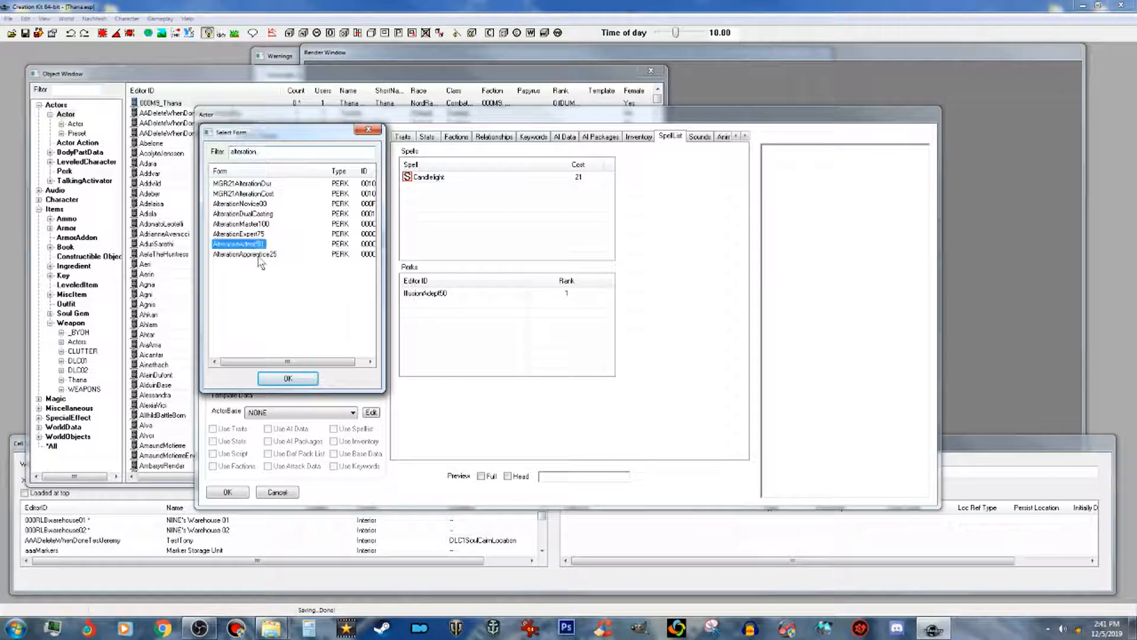
pyautogui.click(289, 378)
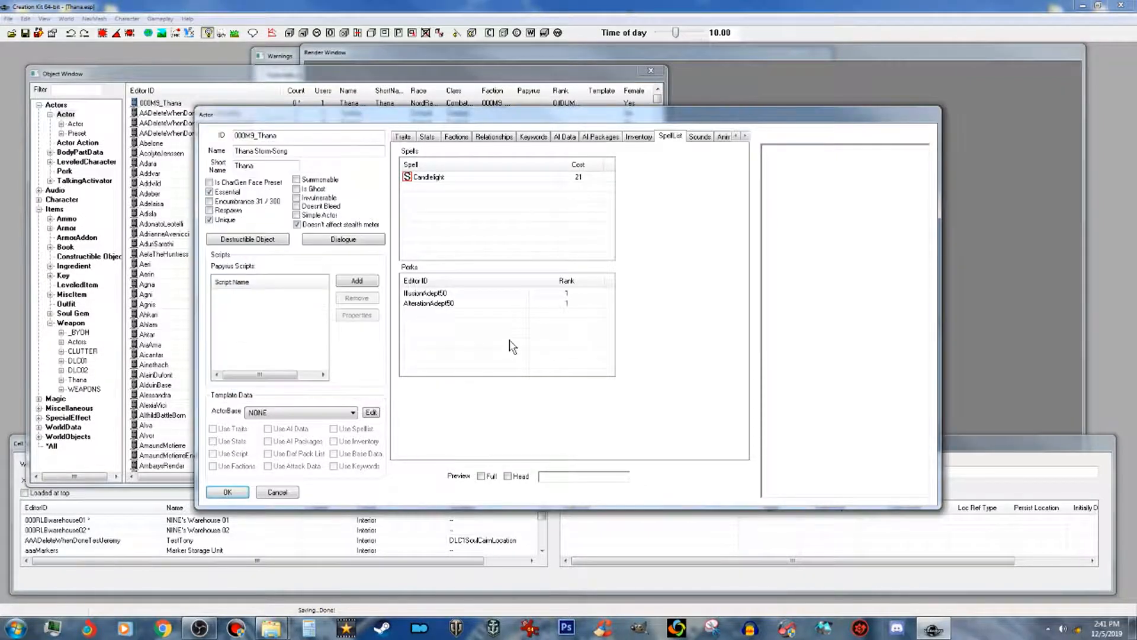
# Step: Add the AgileDefender80 perk to the actor's perk list
pyautogui.rightClick(479, 333)
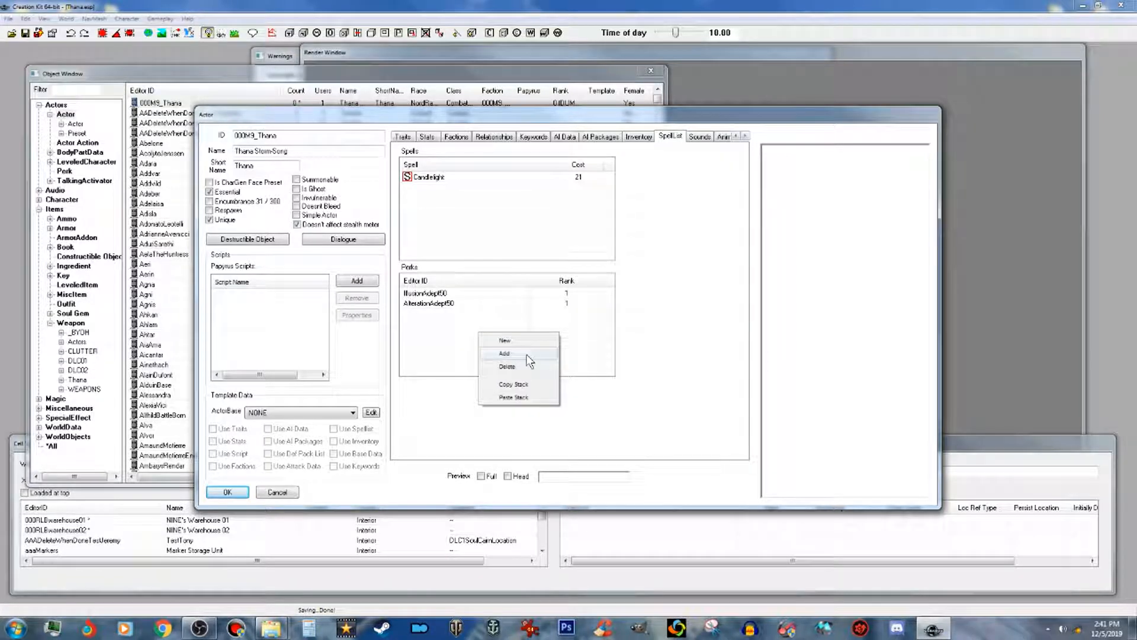
pyautogui.click(527, 355)
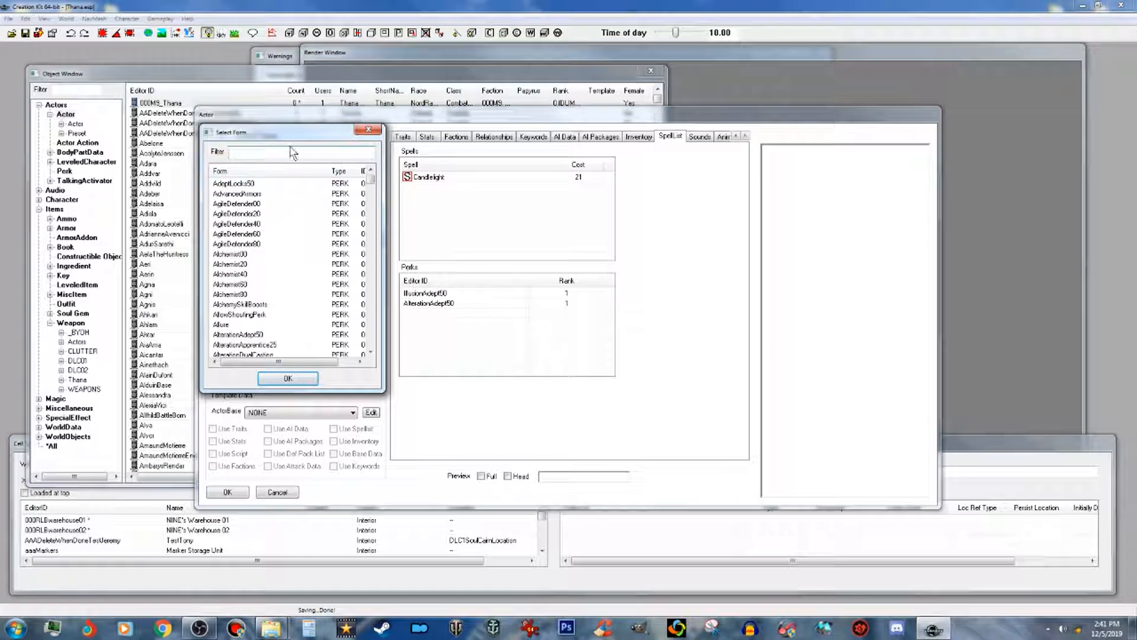
pyautogui.click(257, 244)
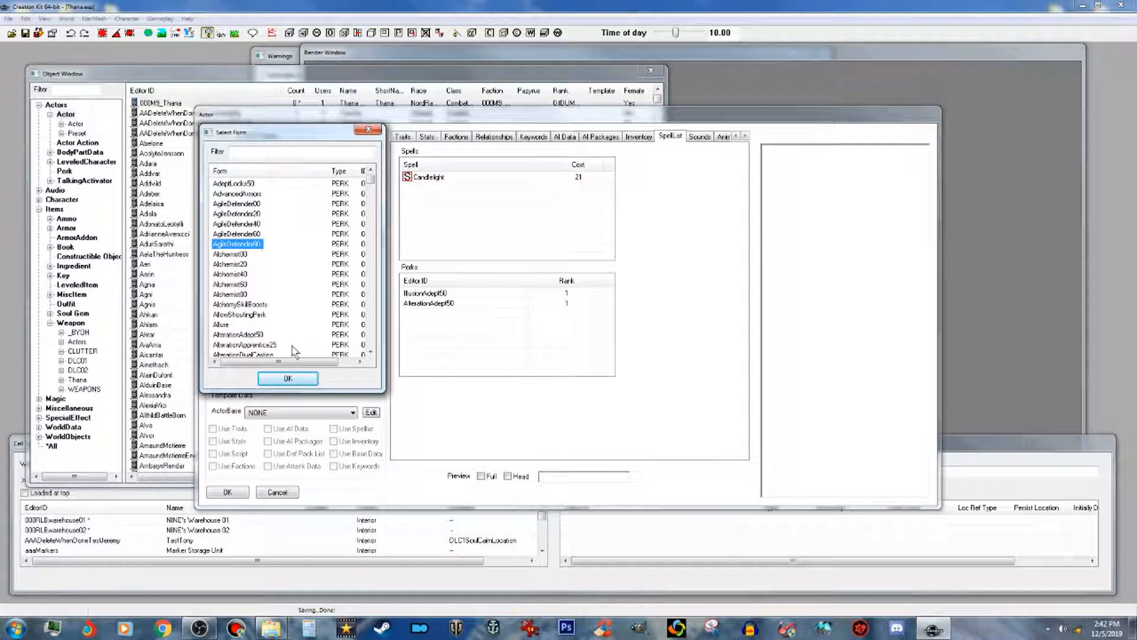
pyautogui.click(288, 380)
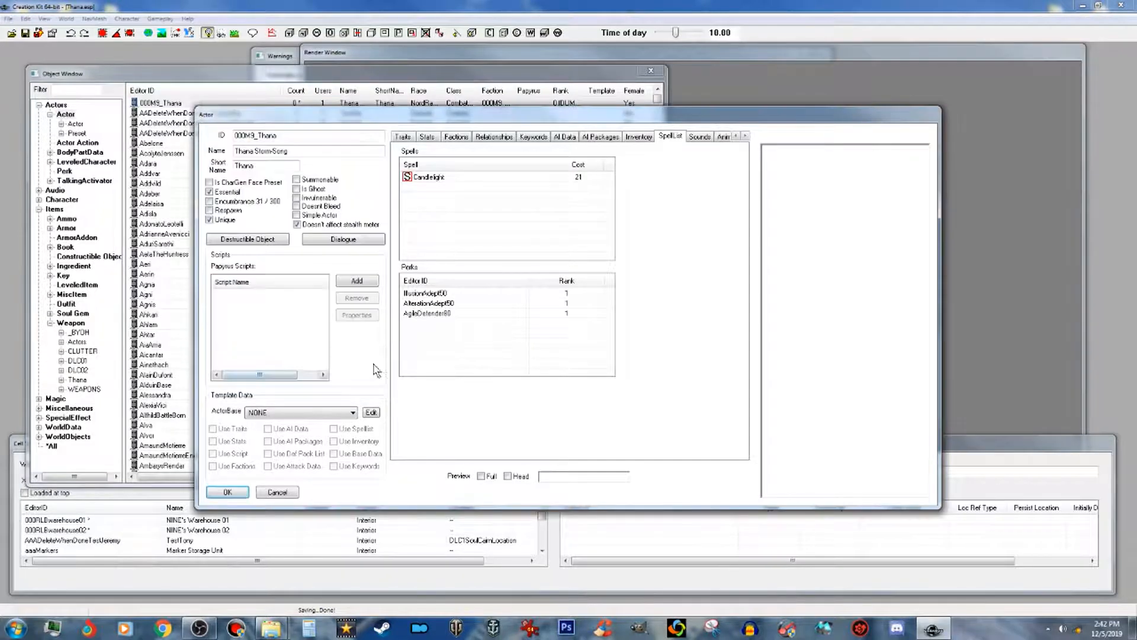
# Step: Add the LightFoot perk to the actor, finding it by filtering the perk forms for "light"
pyautogui.rightClick(427, 345)
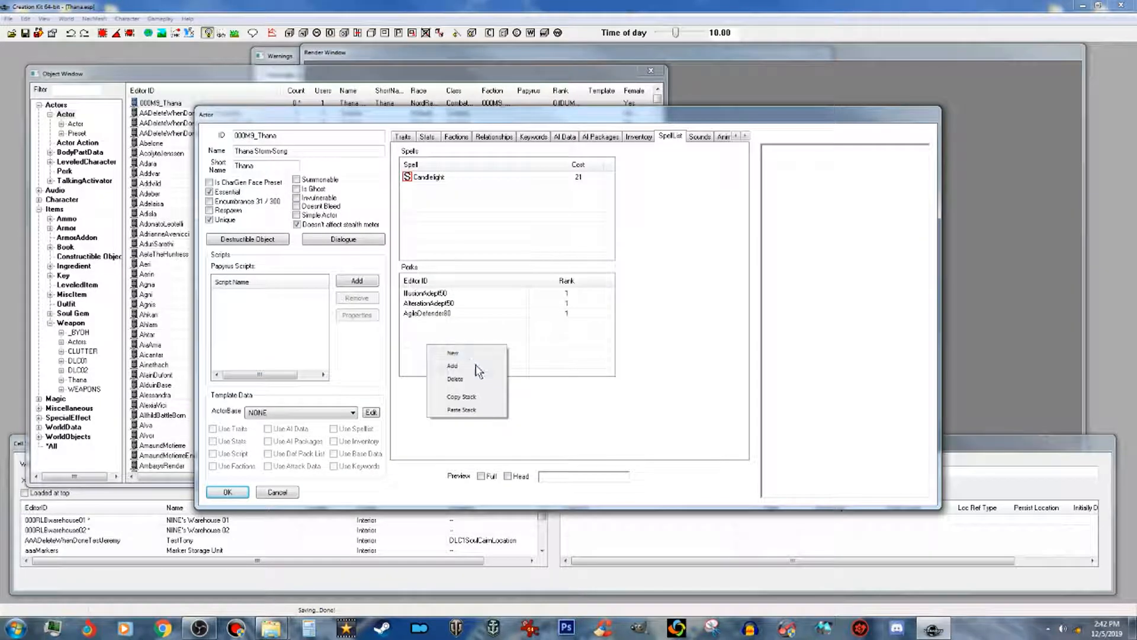
pyautogui.click(474, 367)
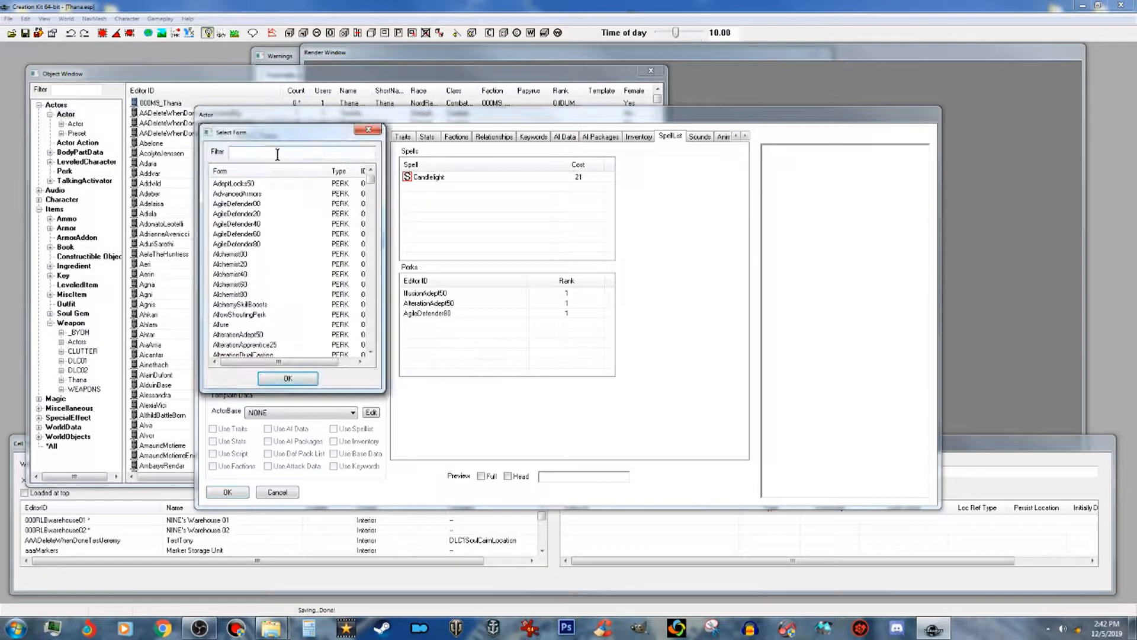
pyautogui.write('light')
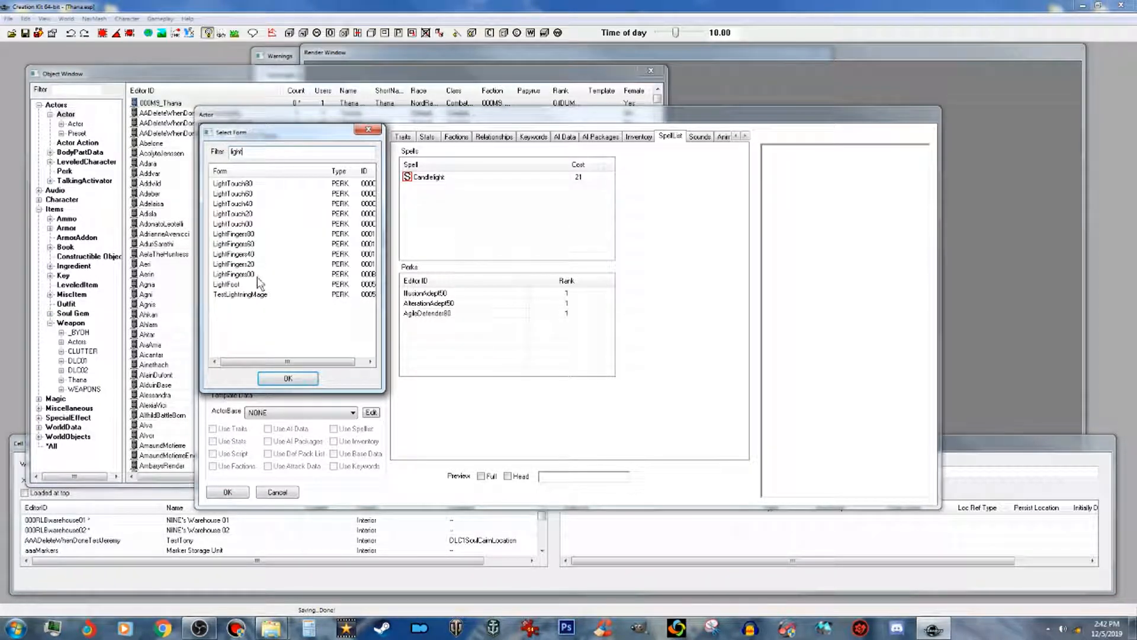
pyautogui.click(234, 285)
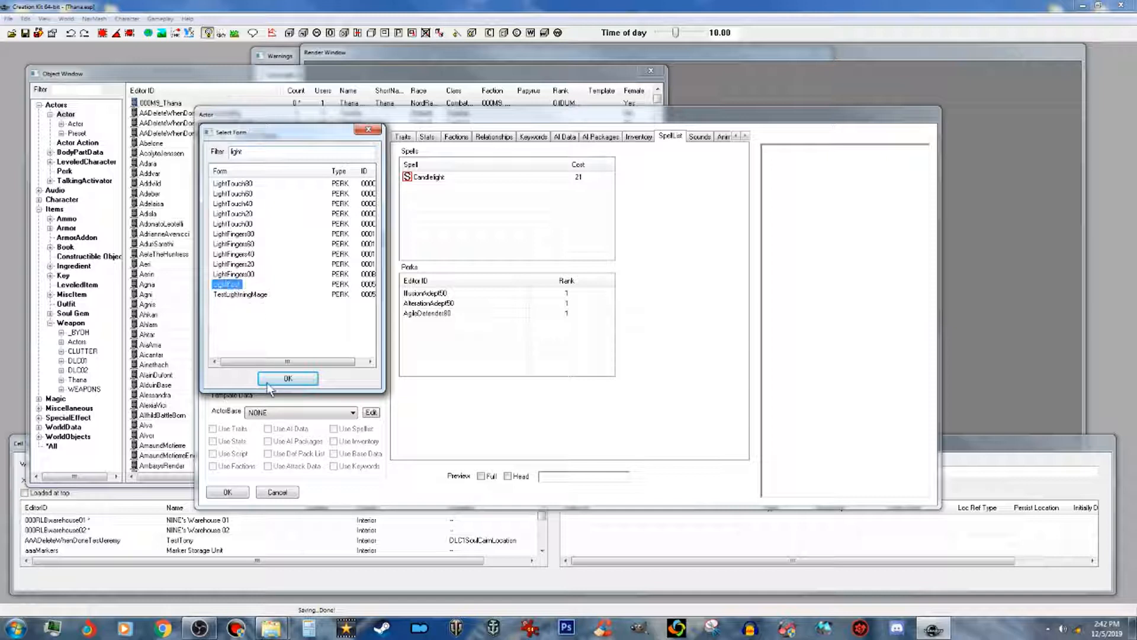
pyautogui.click(284, 379)
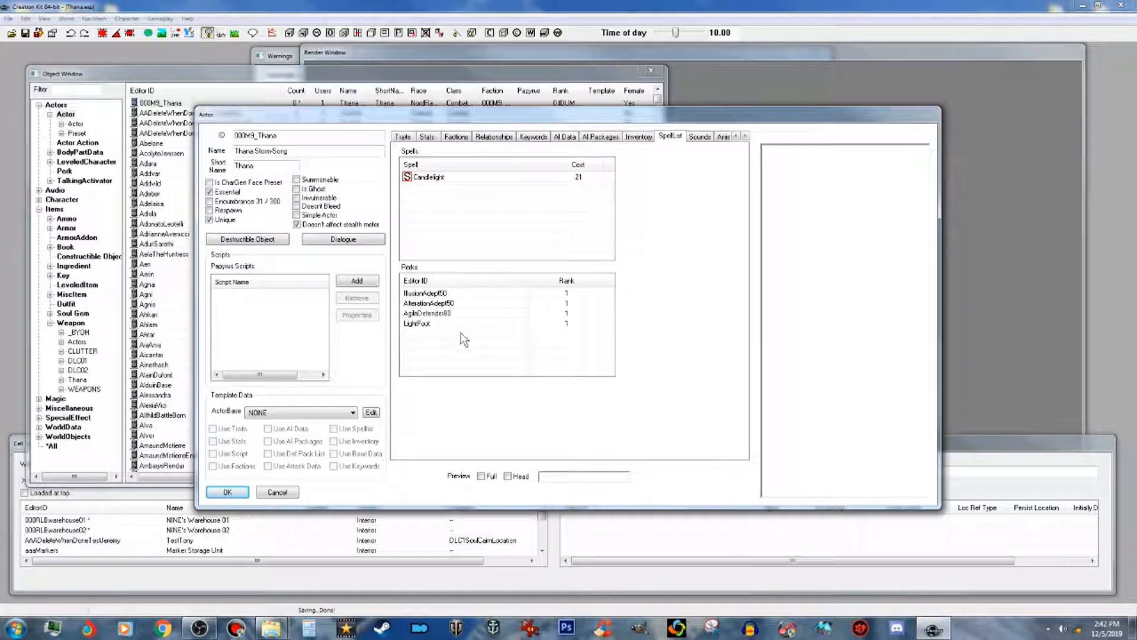
# Step: Add the Armsman80 perk to the actor, picking it from the unfiltered list of perk forms
pyautogui.rightClick(475, 364)
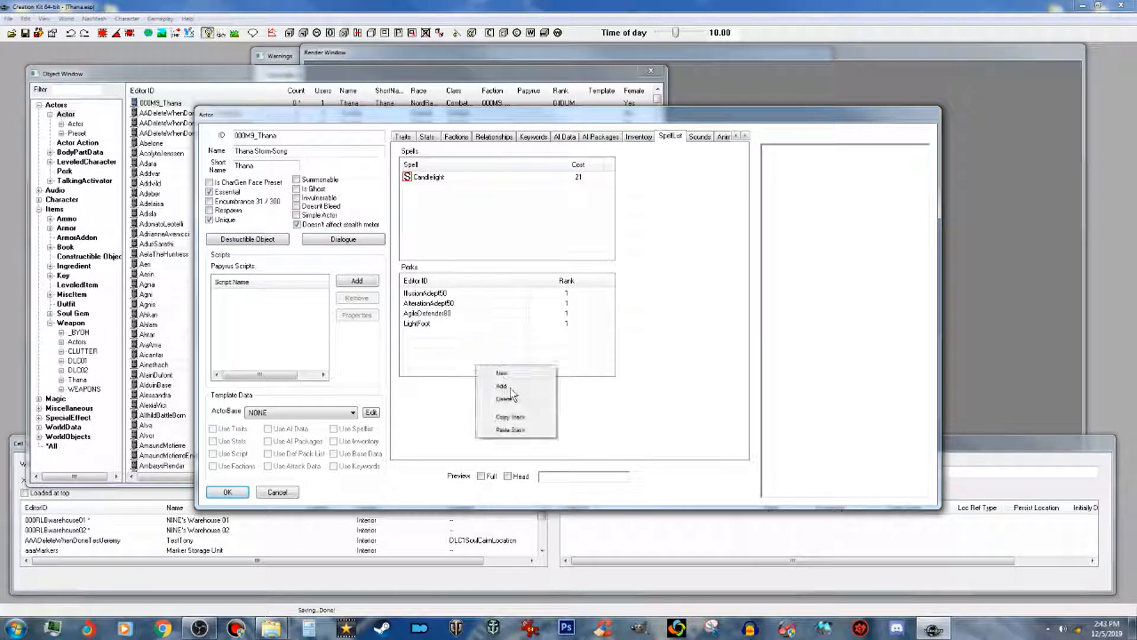
pyautogui.click(502, 386)
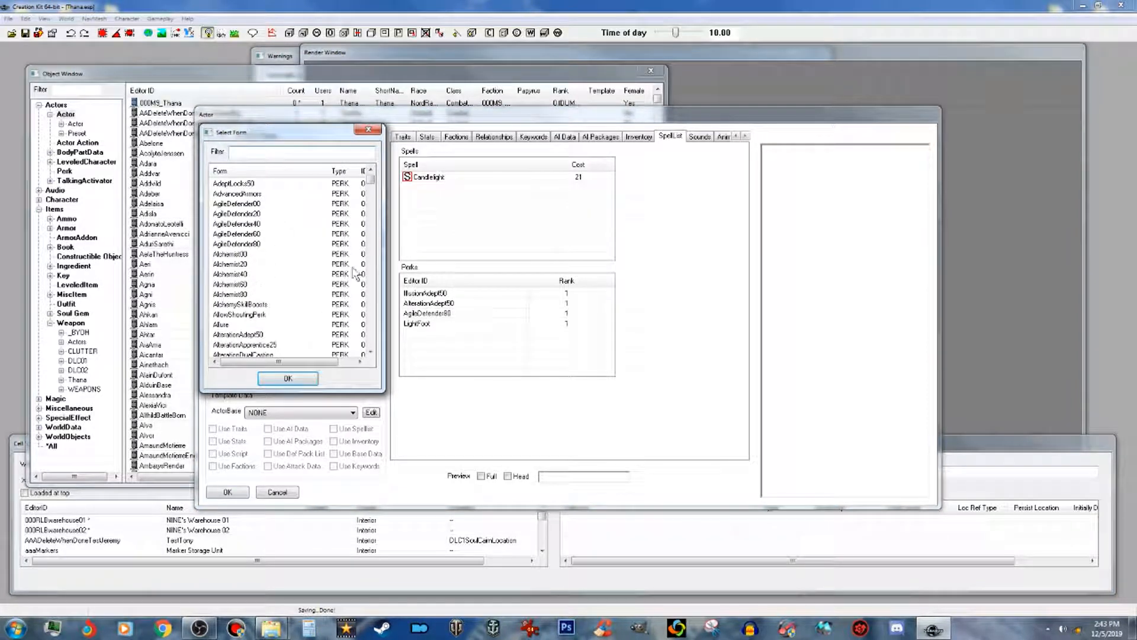
pyautogui.scroll(-5, 371, 357)
pyautogui.click(371, 354)
pyautogui.click(371, 355)
pyautogui.click(371, 354)
pyautogui.click(231, 295)
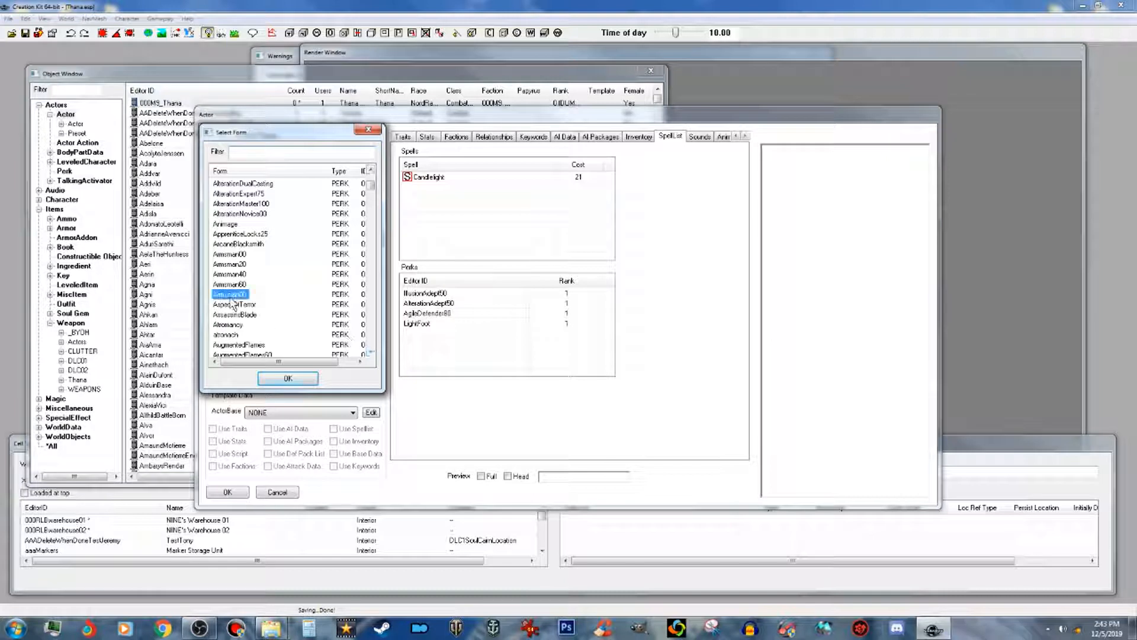
pyautogui.click(286, 379)
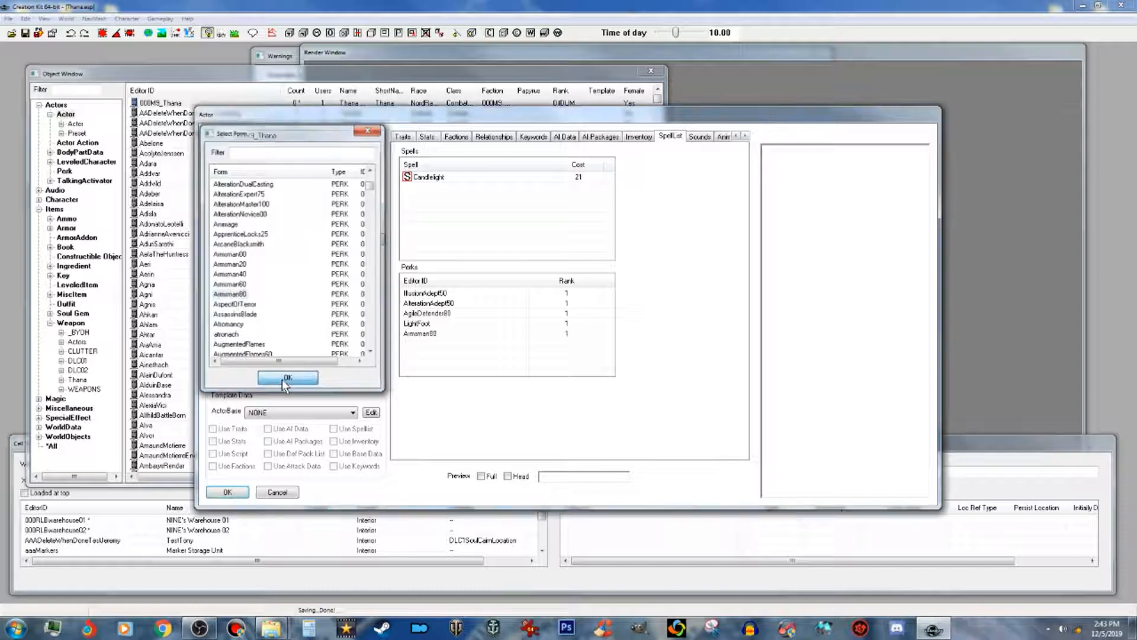
# Step: Add the Bladesman90 perk to the actor, picking it from the unfiltered list of perk forms
pyautogui.rightClick(449, 355)
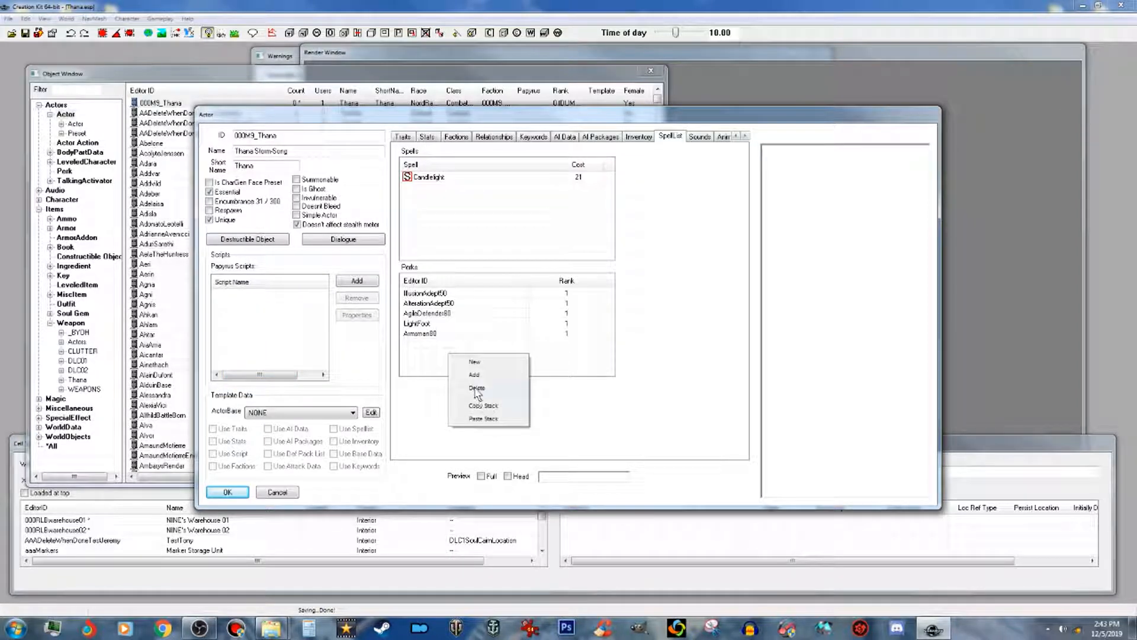
pyautogui.click(478, 377)
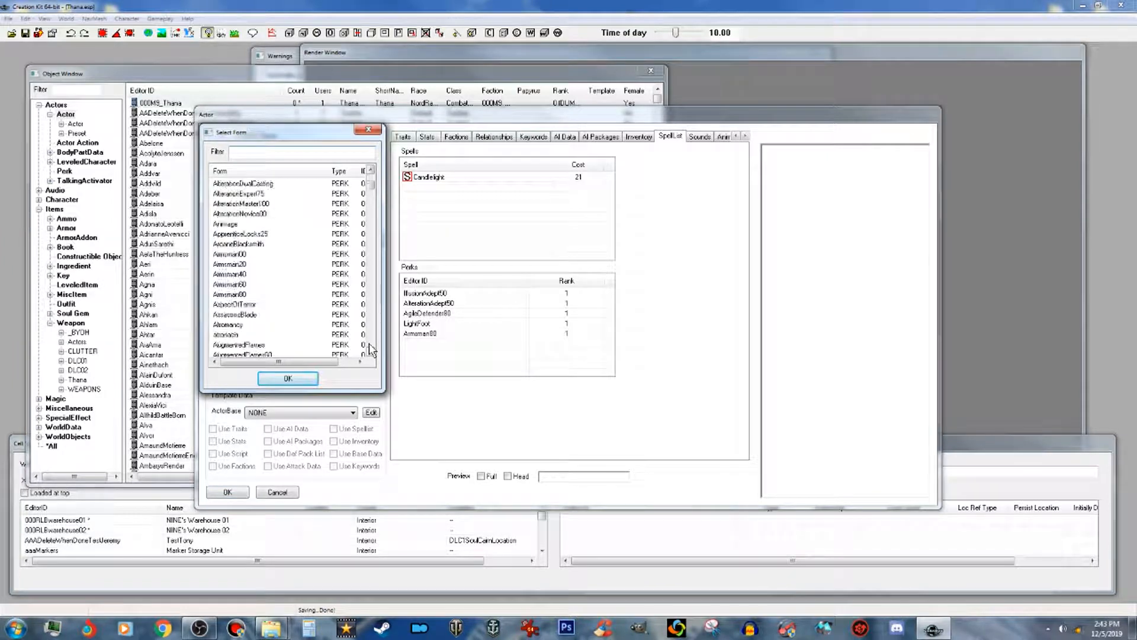
pyautogui.click(372, 353)
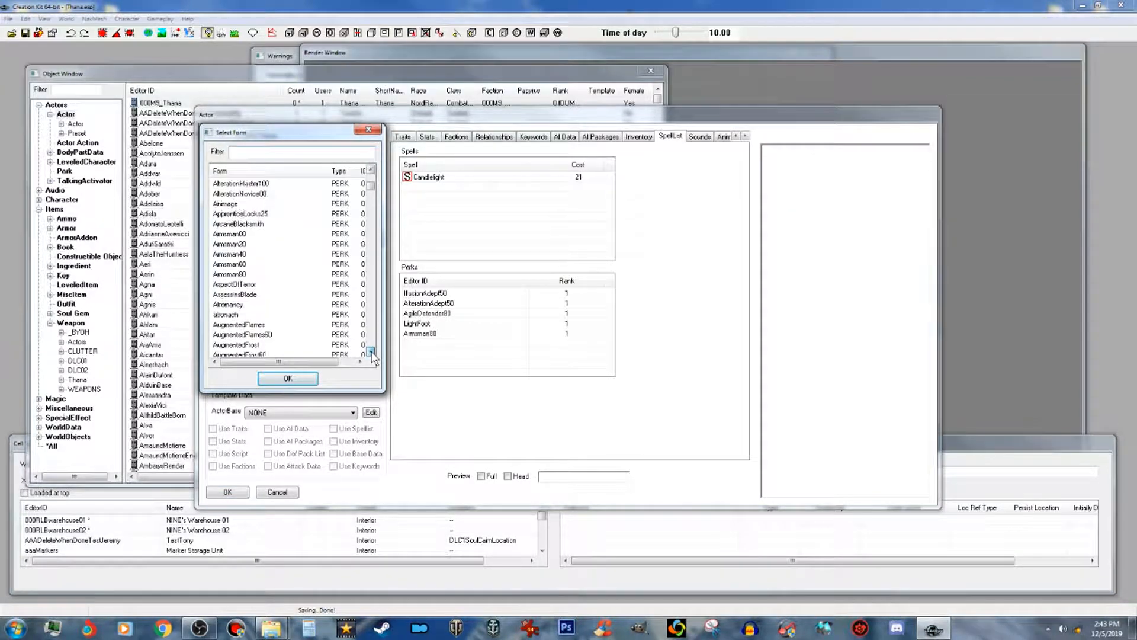
pyautogui.click(372, 353)
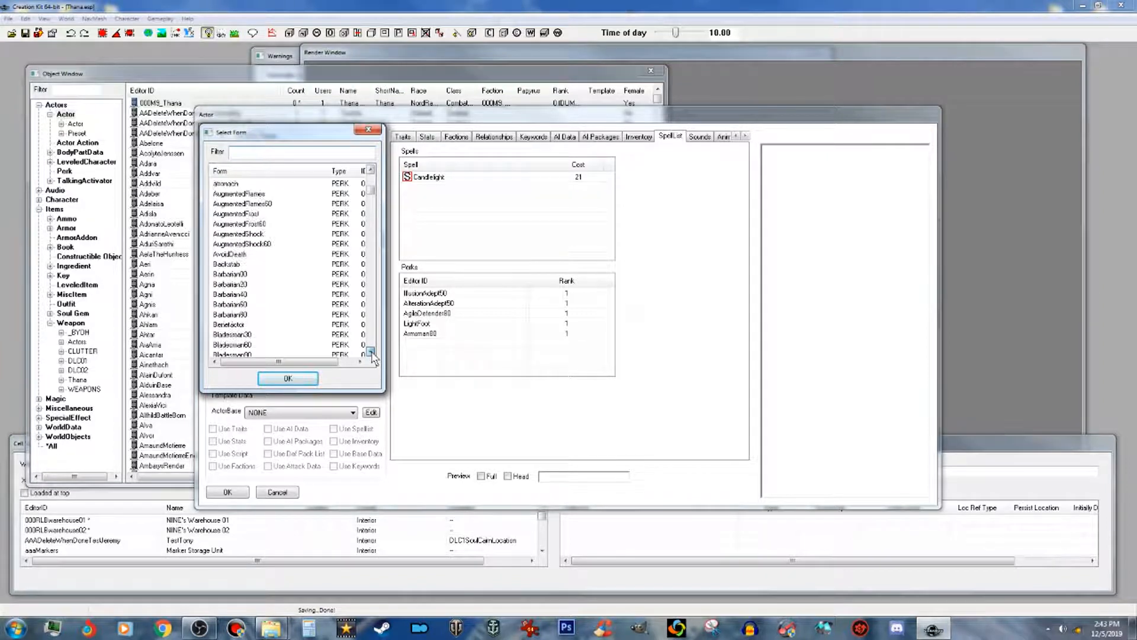
pyautogui.click(232, 294)
pyautogui.click(295, 382)
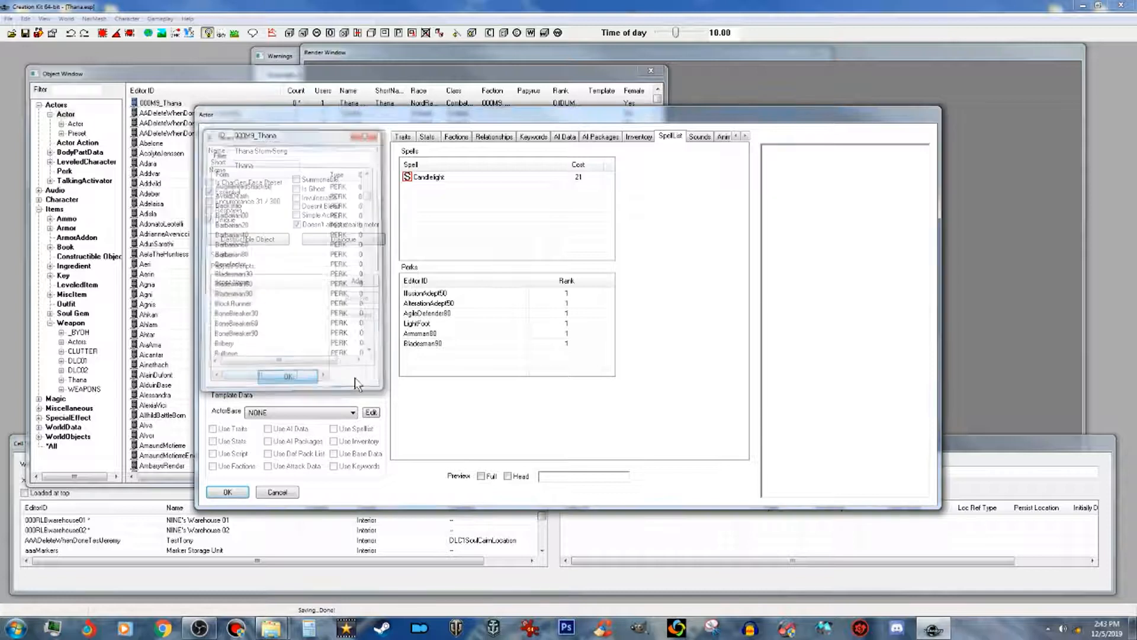
# Step: Add the Bullseye perk to the actor, finding it by filtering the perk forms for "bull"
pyautogui.rightClick(472, 365)
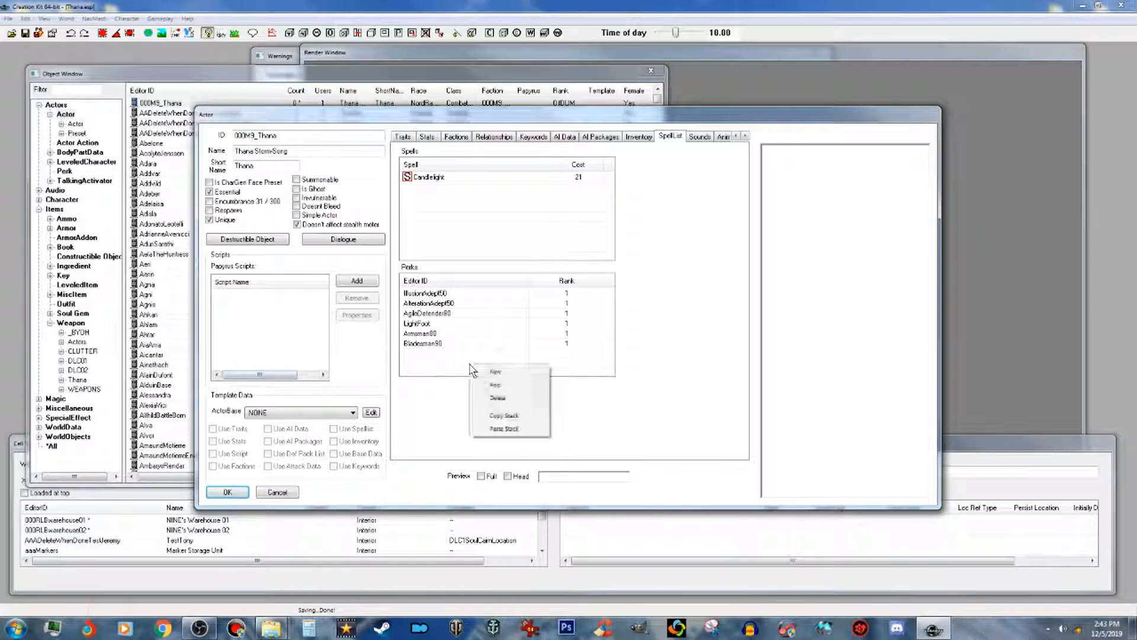
pyautogui.click(500, 385)
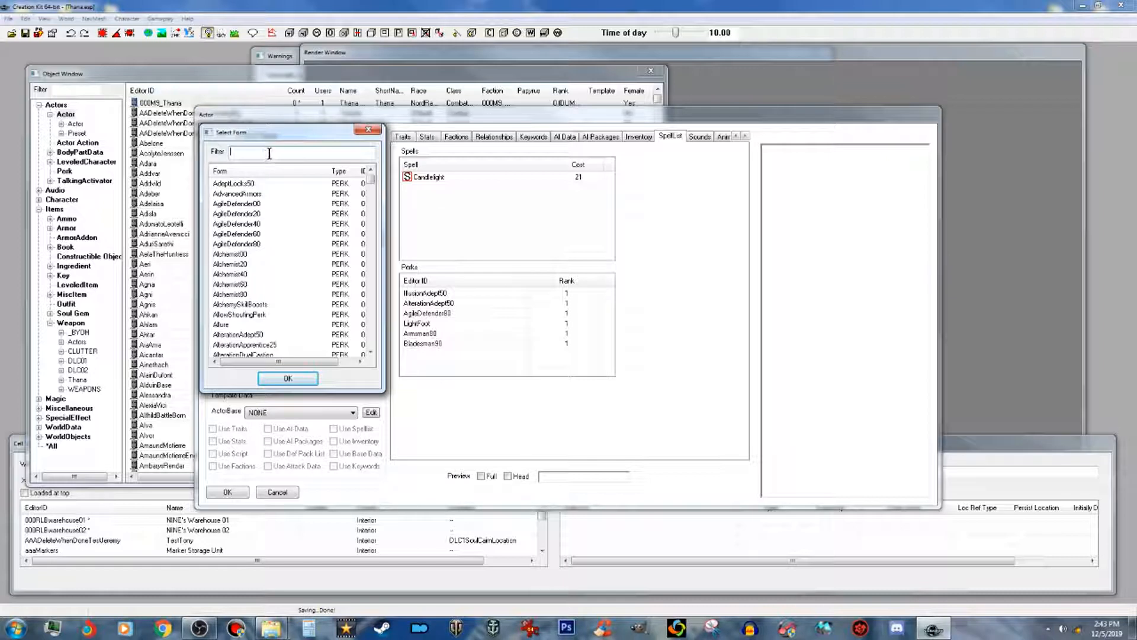
pyautogui.write('bull')
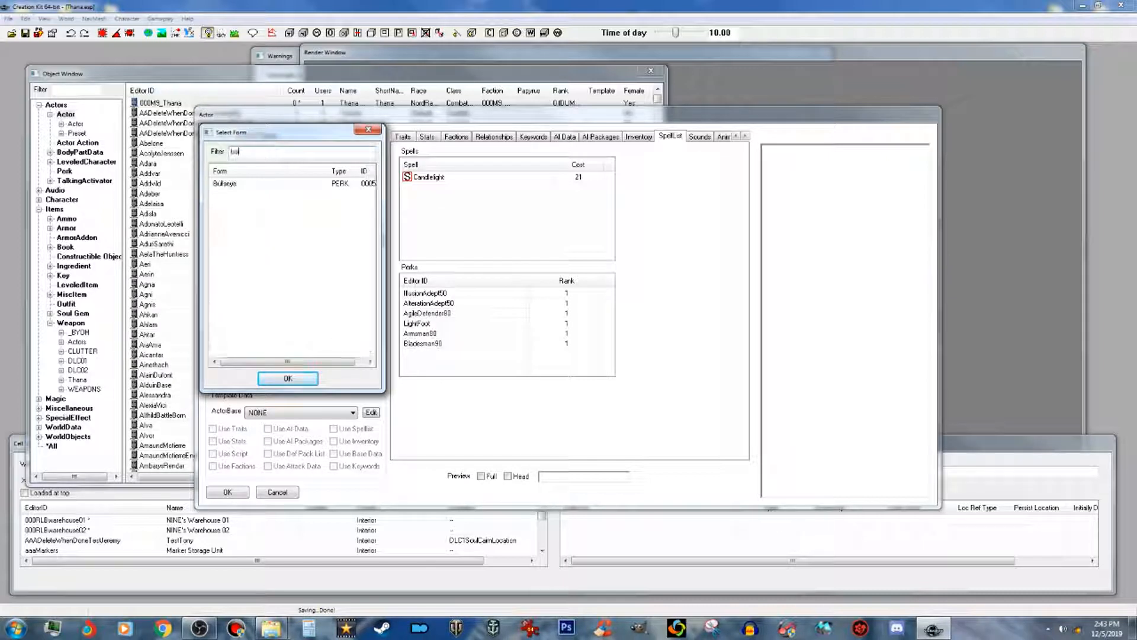
pyautogui.click(233, 186)
pyautogui.click(297, 377)
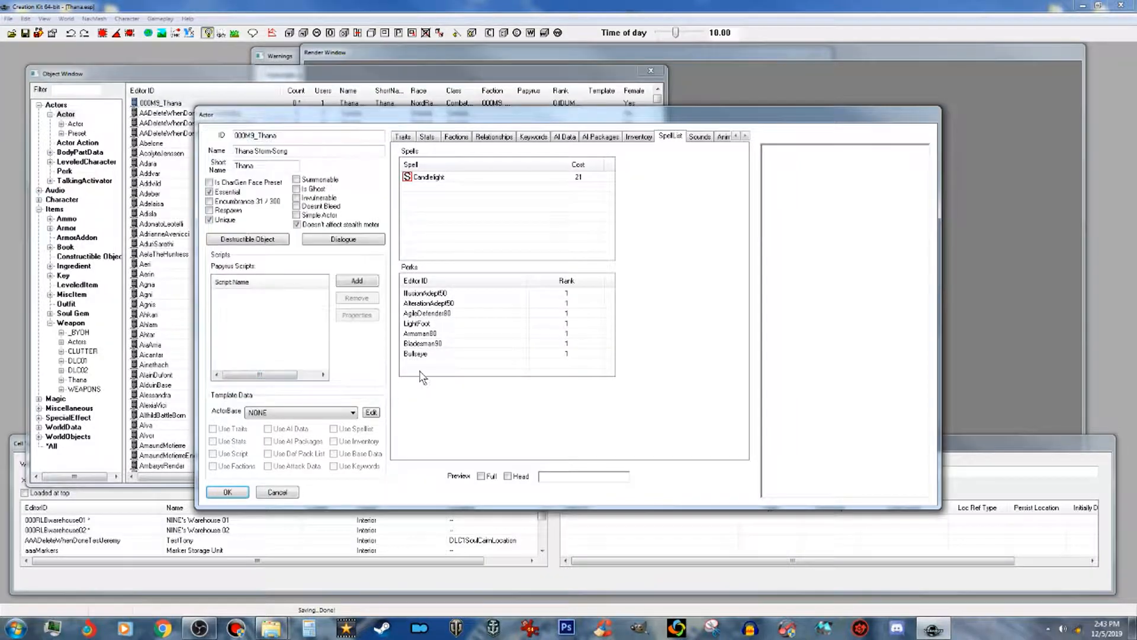
# Step: Add the BlockRunner perk to the actor, picking it from the unfiltered list of perk forms
pyautogui.rightClick(420, 371)
pyautogui.click(444, 375)
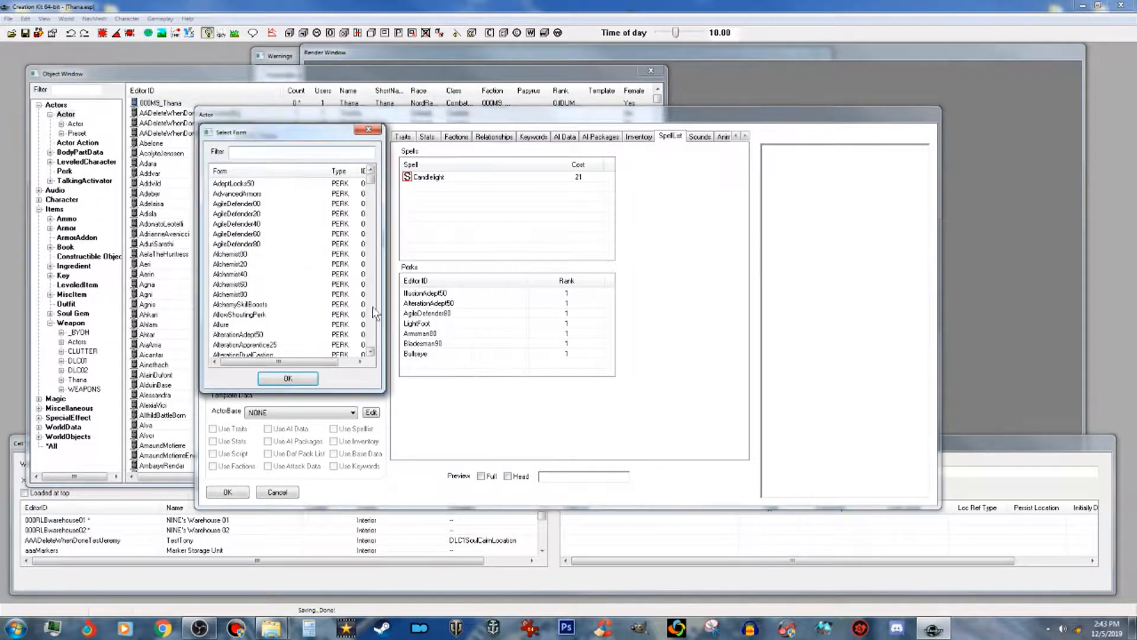
pyautogui.click(374, 329)
pyautogui.click(374, 330)
pyautogui.click(374, 329)
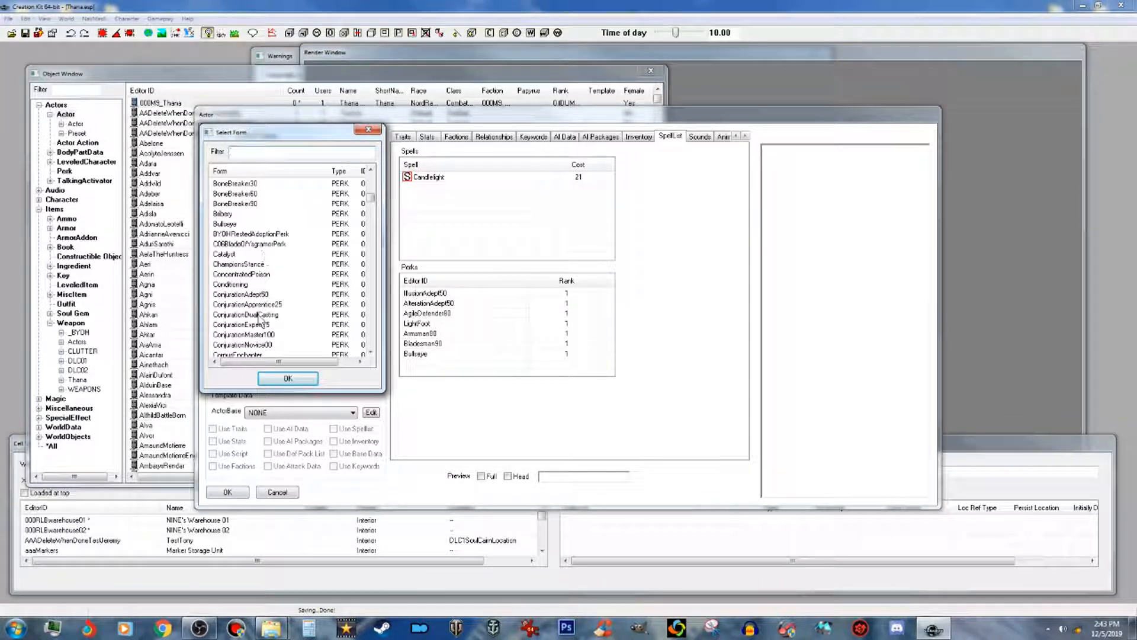
pyautogui.click(370, 170)
pyautogui.click(238, 184)
pyautogui.click(290, 378)
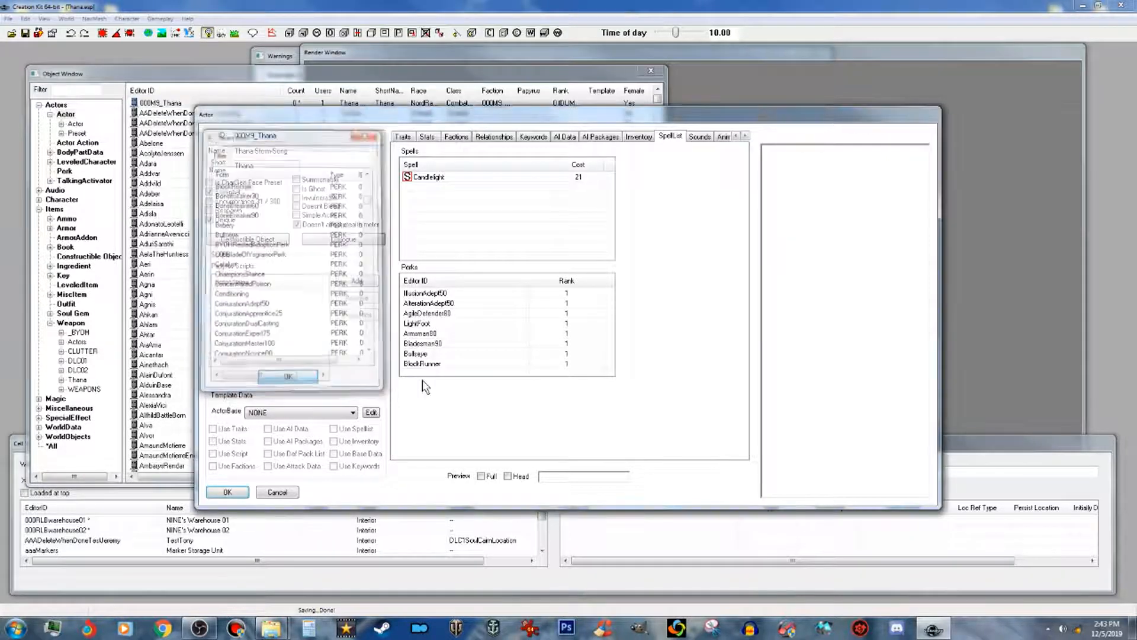
# Step: Add the DeflectArrows perk to the actor, picking it from the unfiltered list of perk forms
pyautogui.rightClick(480, 379)
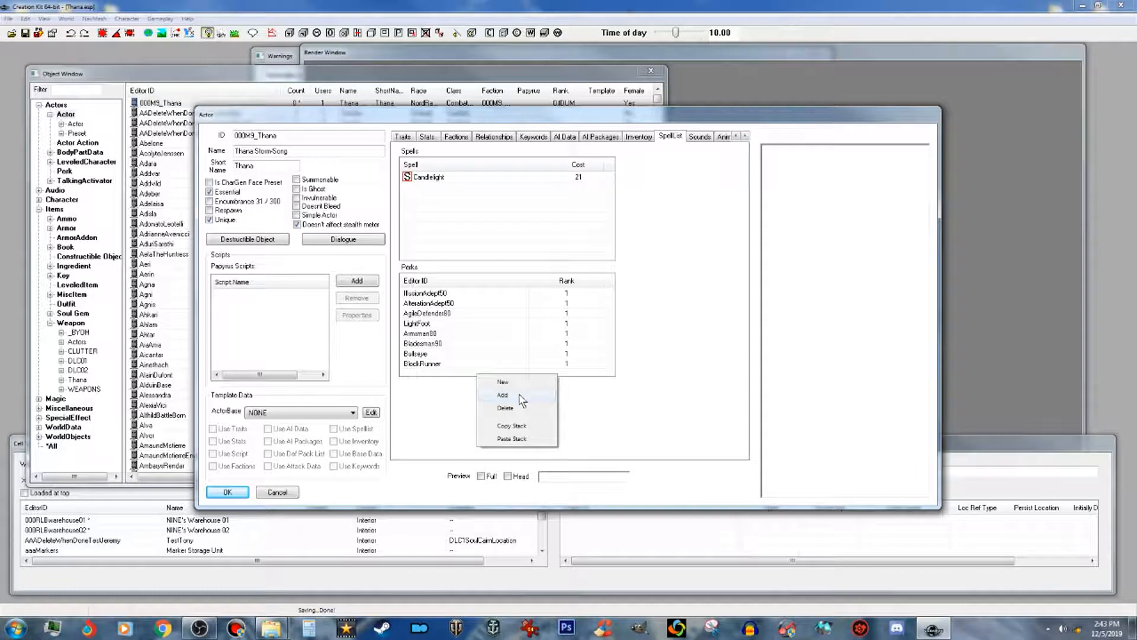
pyautogui.click(516, 395)
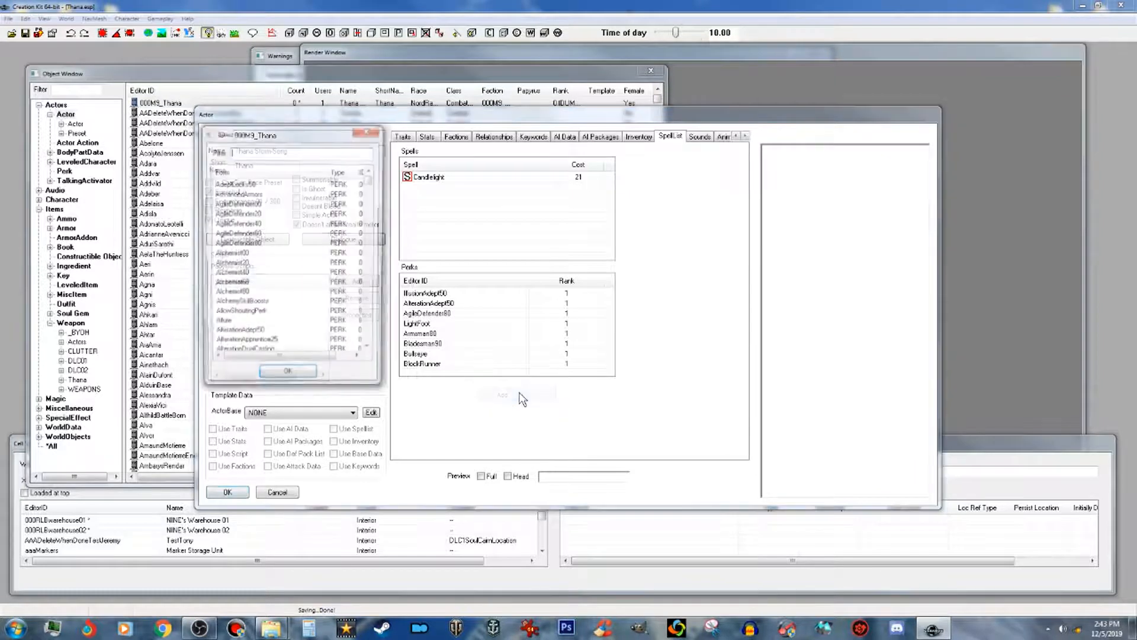
pyautogui.click(368, 336)
pyautogui.click(369, 335)
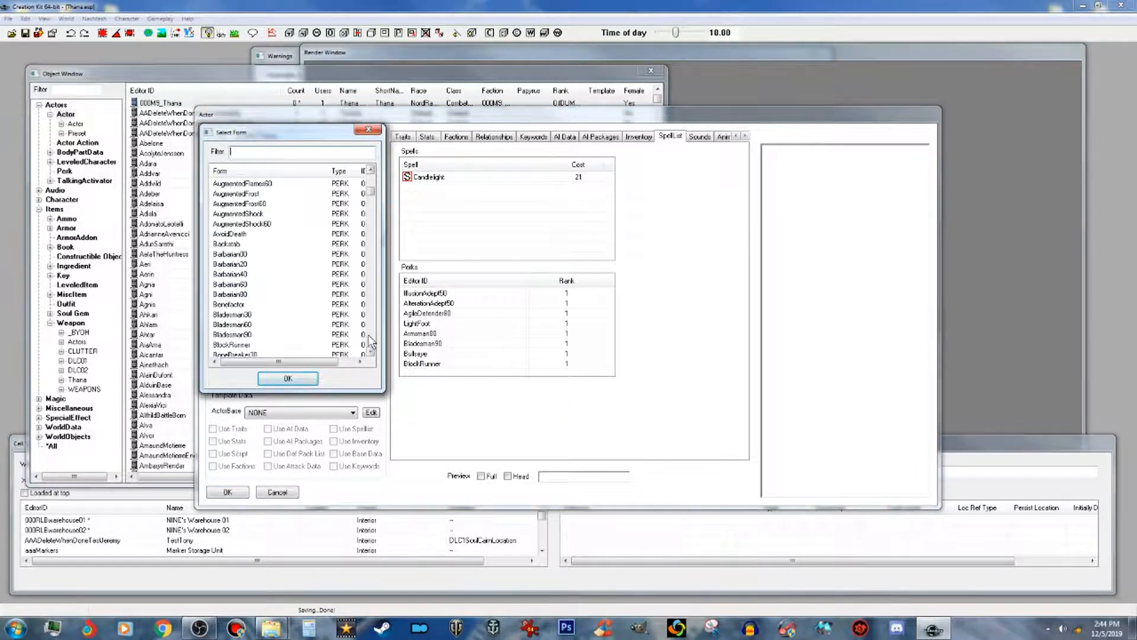
pyautogui.click(368, 336)
pyautogui.click(368, 336)
pyautogui.click(368, 336)
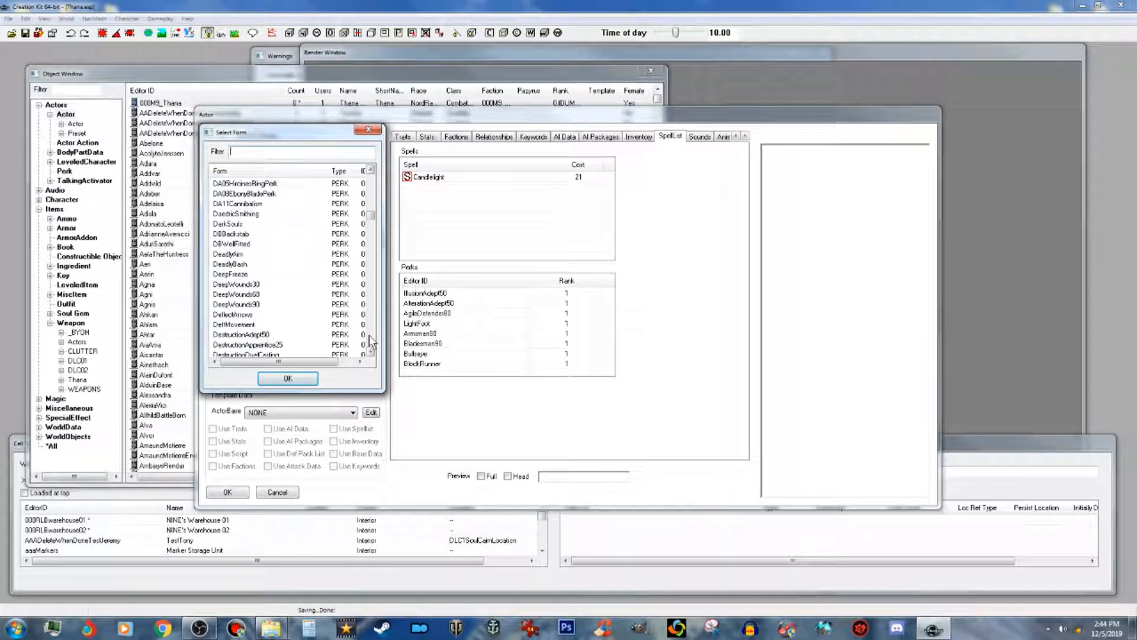
pyautogui.click(247, 319)
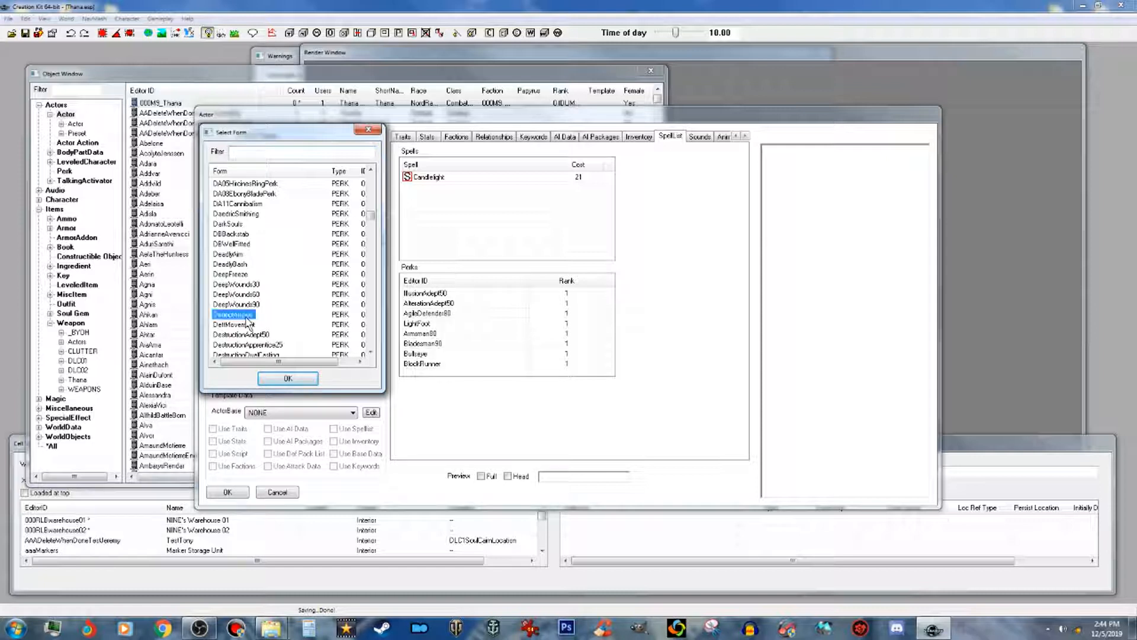
pyautogui.click(304, 384)
pyautogui.rightClick(491, 373)
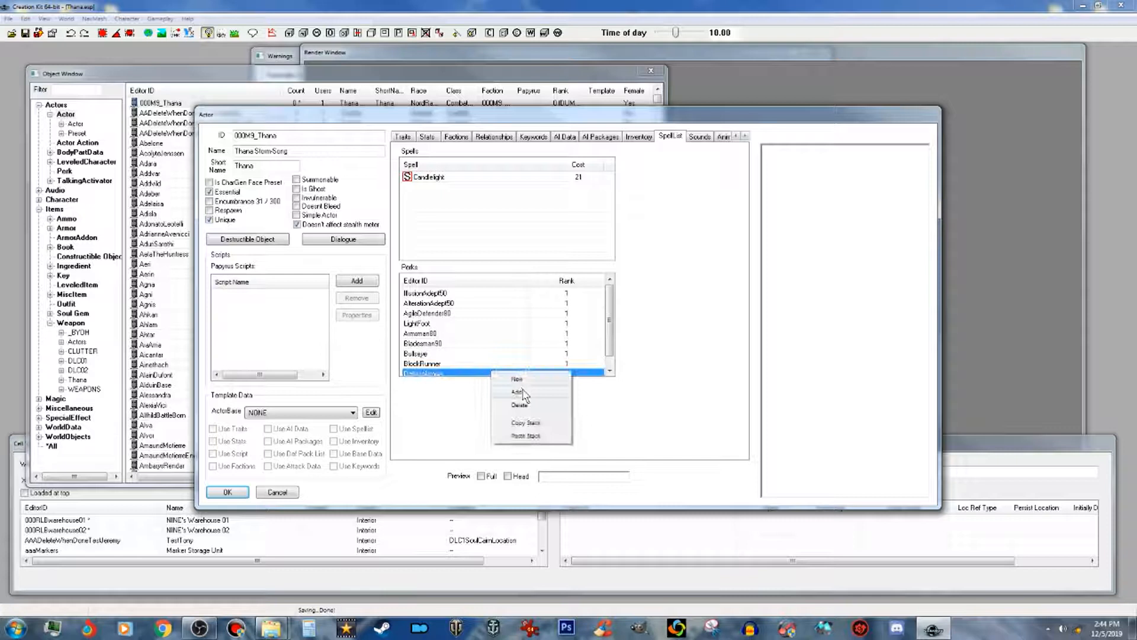
pyautogui.click(517, 392)
pyautogui.write('d')
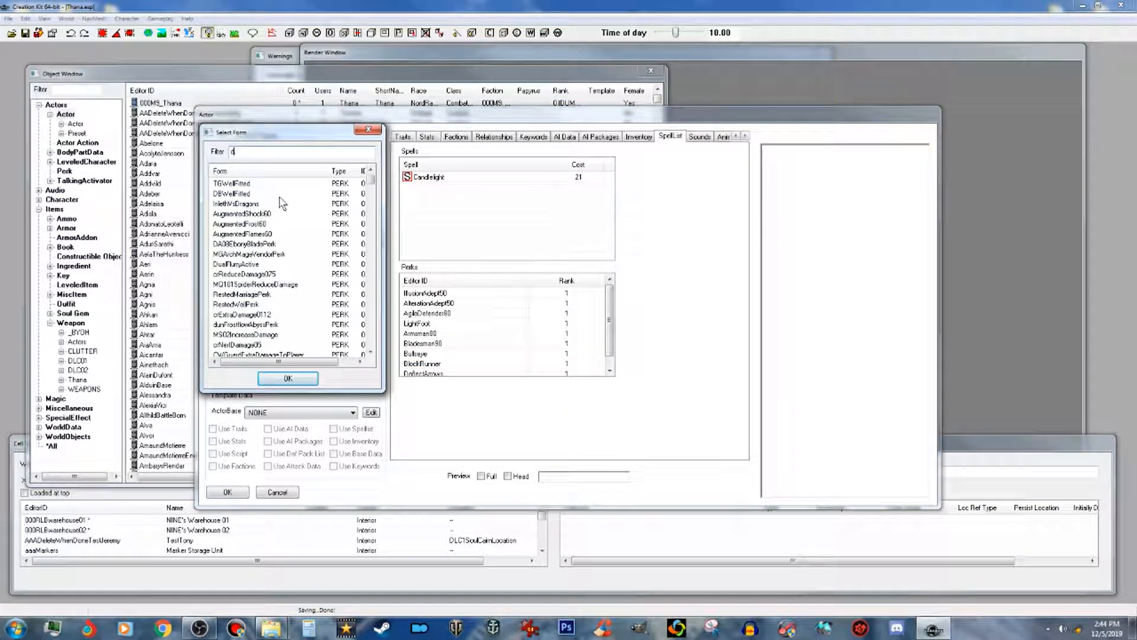
pyautogui.click(371, 352)
pyautogui.moveTo(371, 352); pyautogui.dragTo(372, 352)
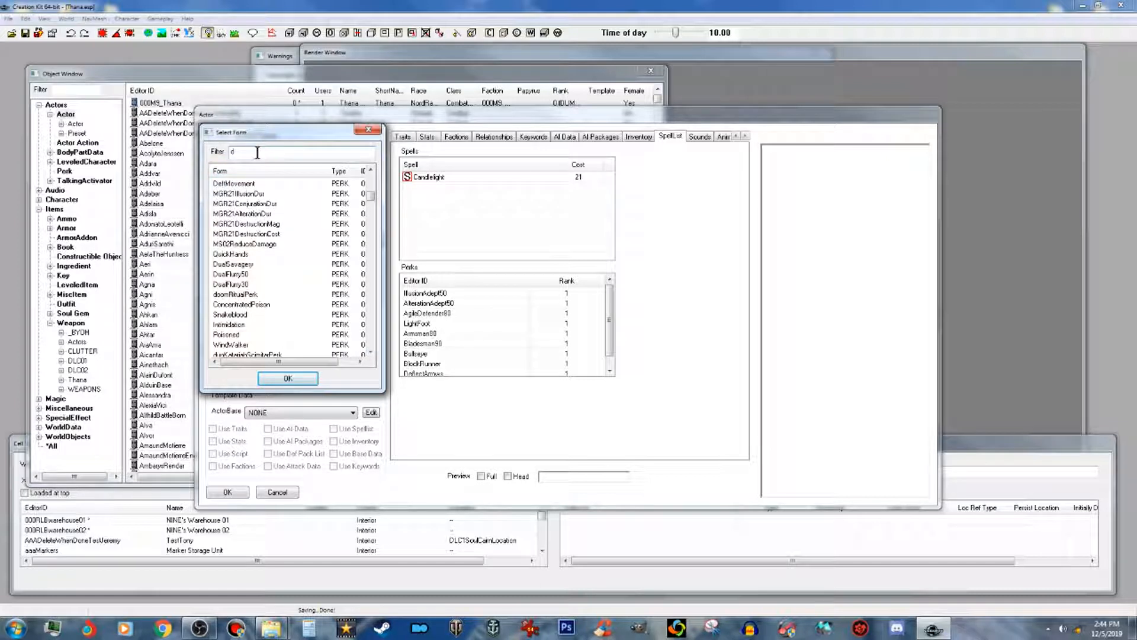
pyautogui.press('BackSpace')
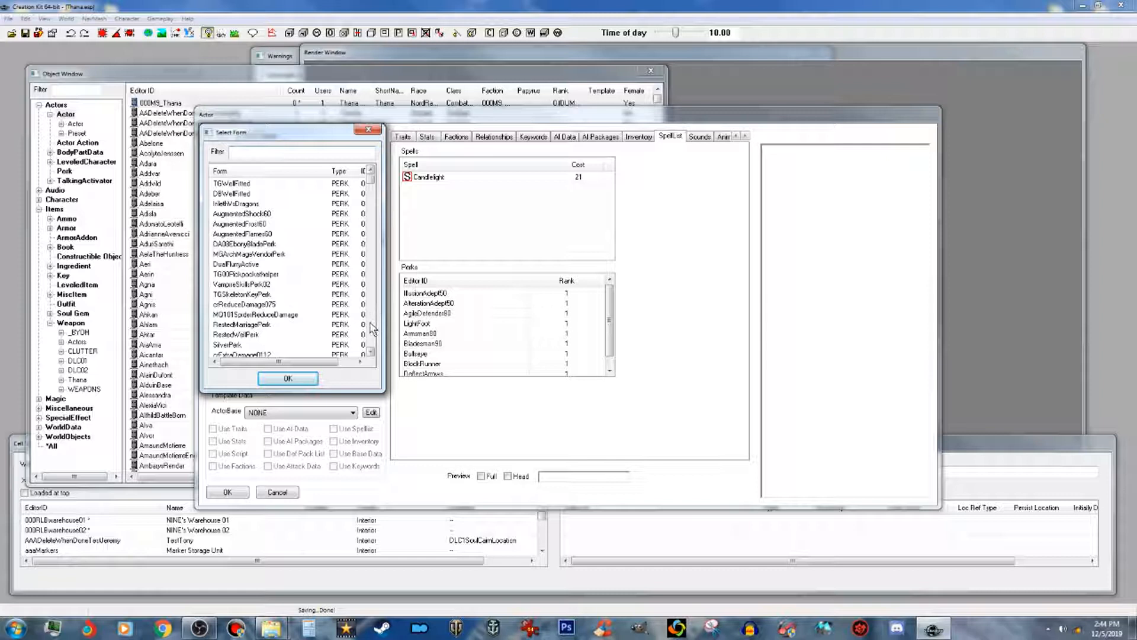
pyautogui.click(373, 197)
pyautogui.moveTo(374, 198); pyautogui.dragTo(380, 206)
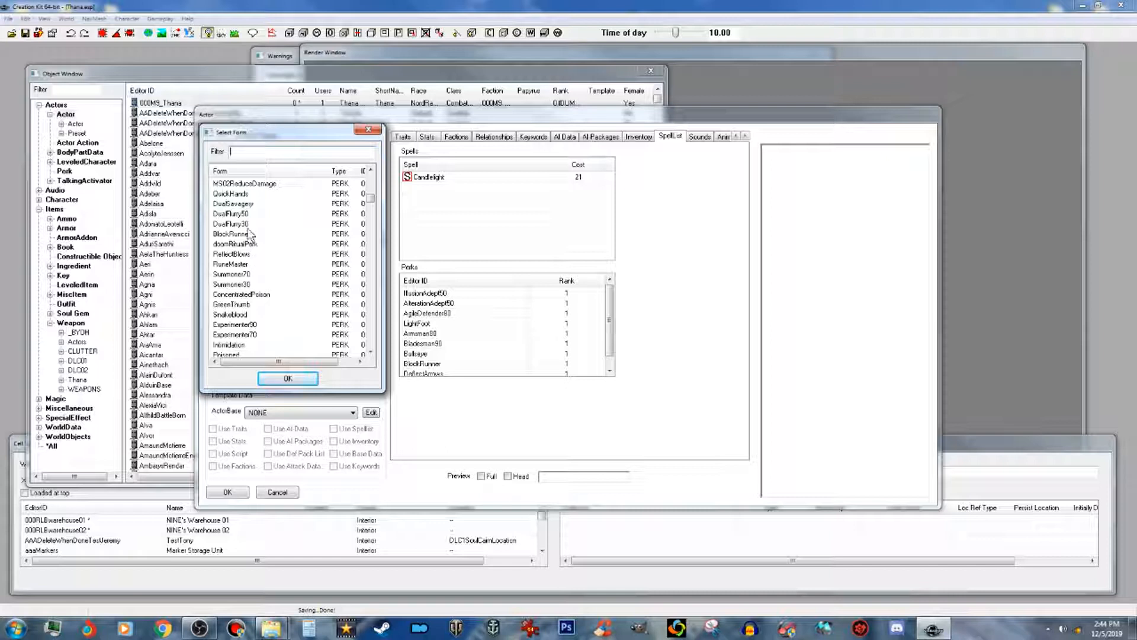
pyautogui.click(372, 170)
pyautogui.click(371, 171)
pyautogui.click(371, 171)
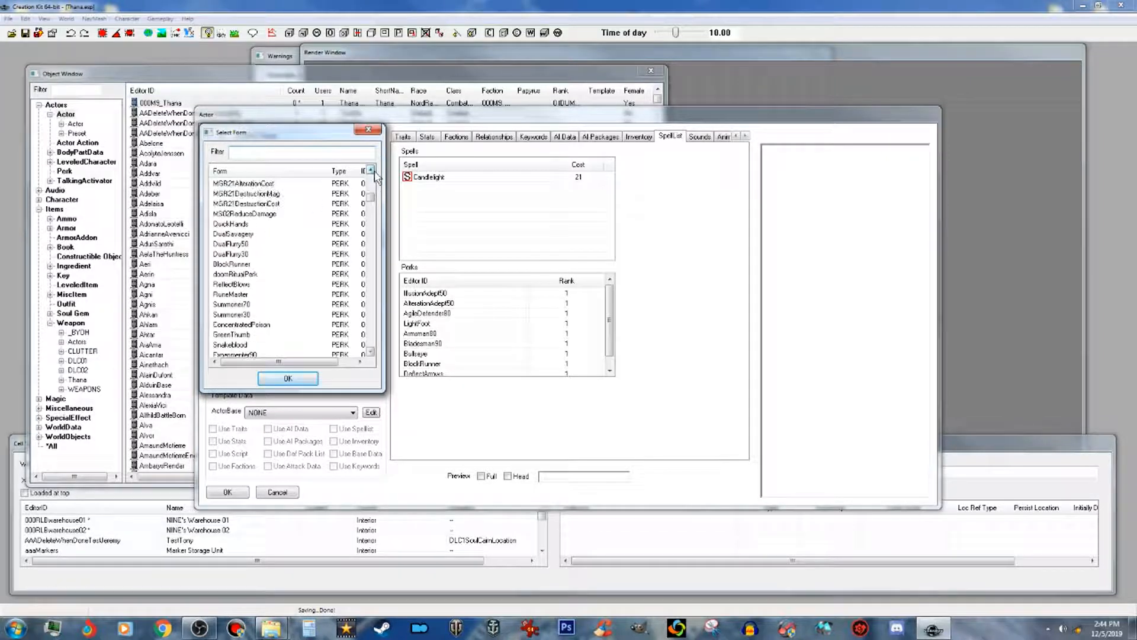
pyautogui.click(369, 129)
pyautogui.rightClick(492, 333)
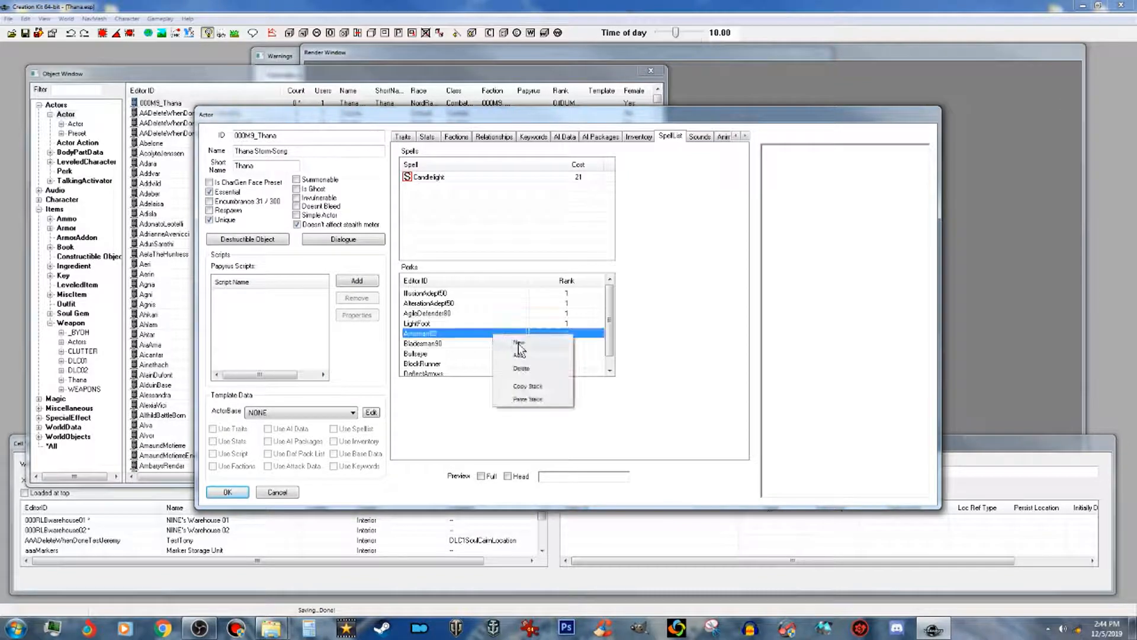
pyautogui.click(520, 349)
pyautogui.click(439, 513)
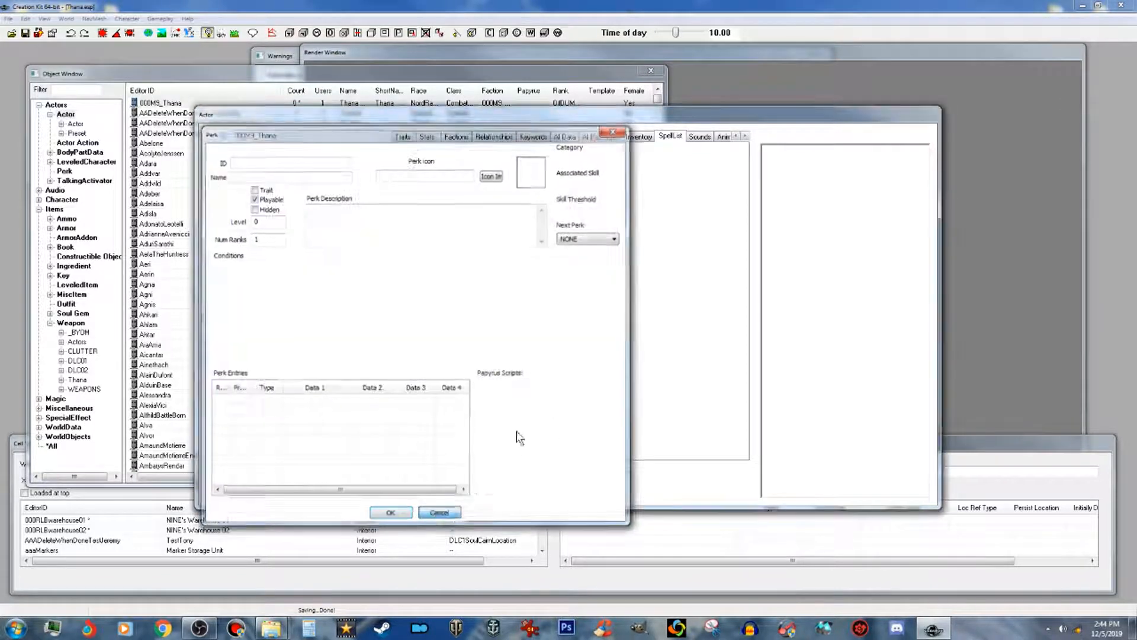
# Step: Add the DeadlyAim perk to the actor, picking it from the unfiltered list of perk forms
pyautogui.rightClick(513, 320)
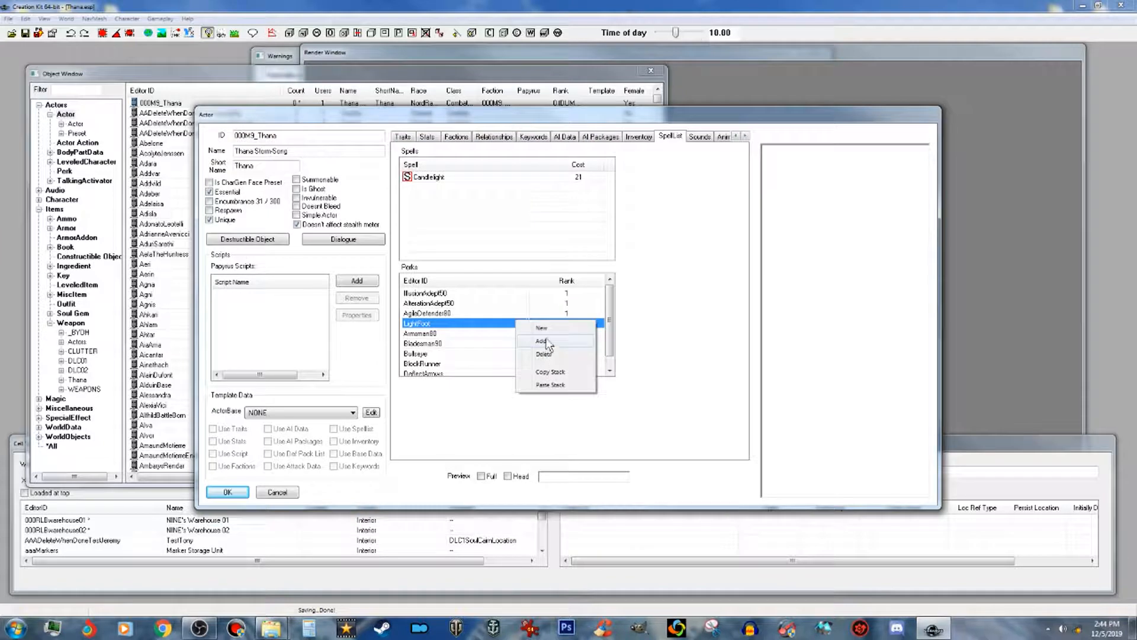
pyautogui.click(546, 343)
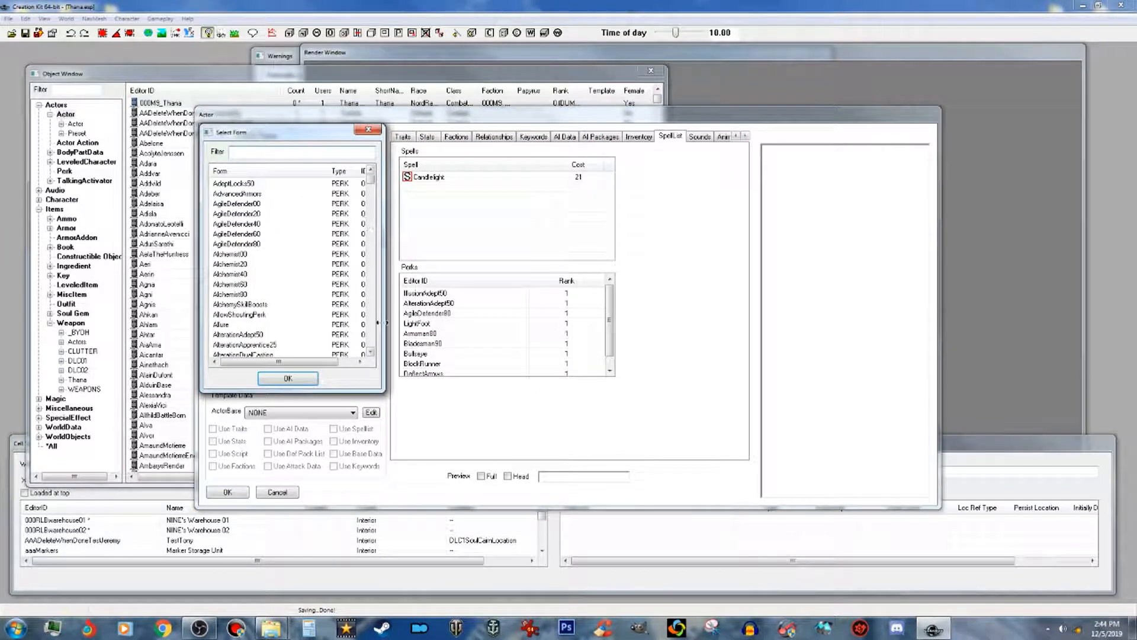
pyautogui.scroll(-10, 378, 343)
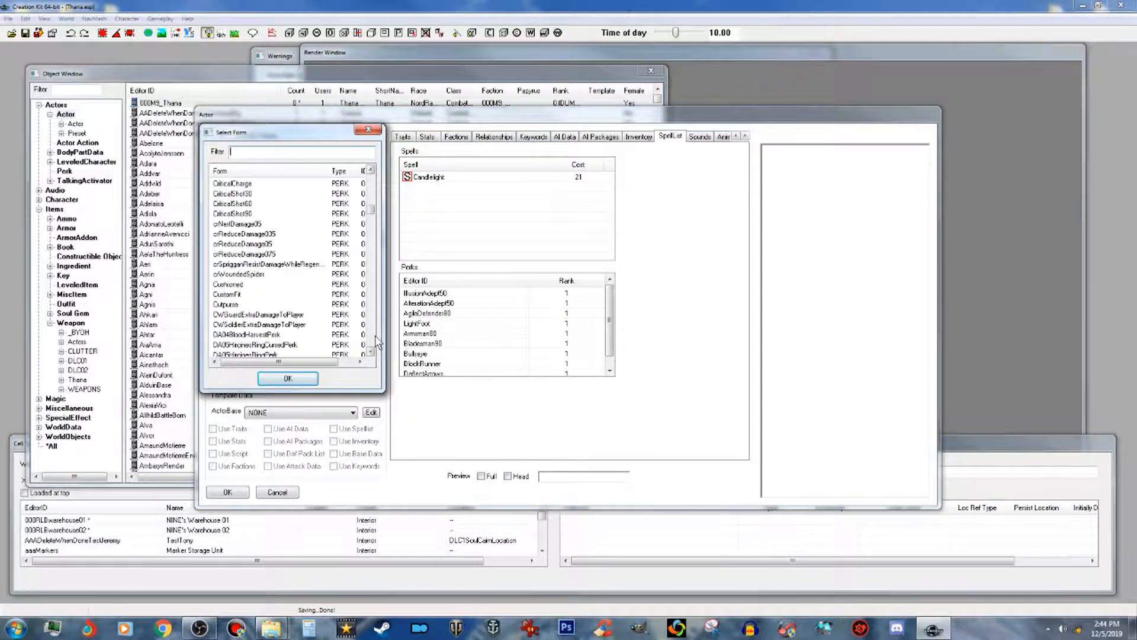
pyautogui.click(373, 171)
pyautogui.click(373, 171)
pyautogui.click(374, 171)
pyautogui.click(374, 171)
pyautogui.click(373, 171)
pyautogui.click(373, 171)
pyautogui.click(373, 171)
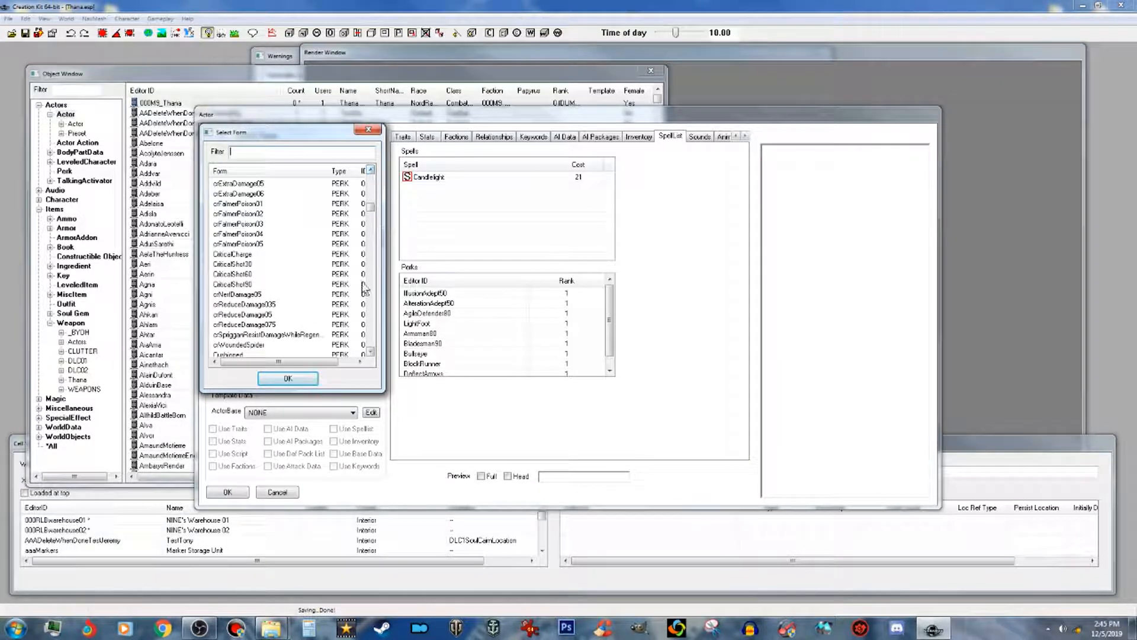
pyautogui.click(371, 354)
pyautogui.click(371, 353)
pyautogui.click(371, 353)
pyautogui.click(371, 354)
pyautogui.click(371, 354)
pyautogui.click(372, 353)
pyautogui.click(372, 354)
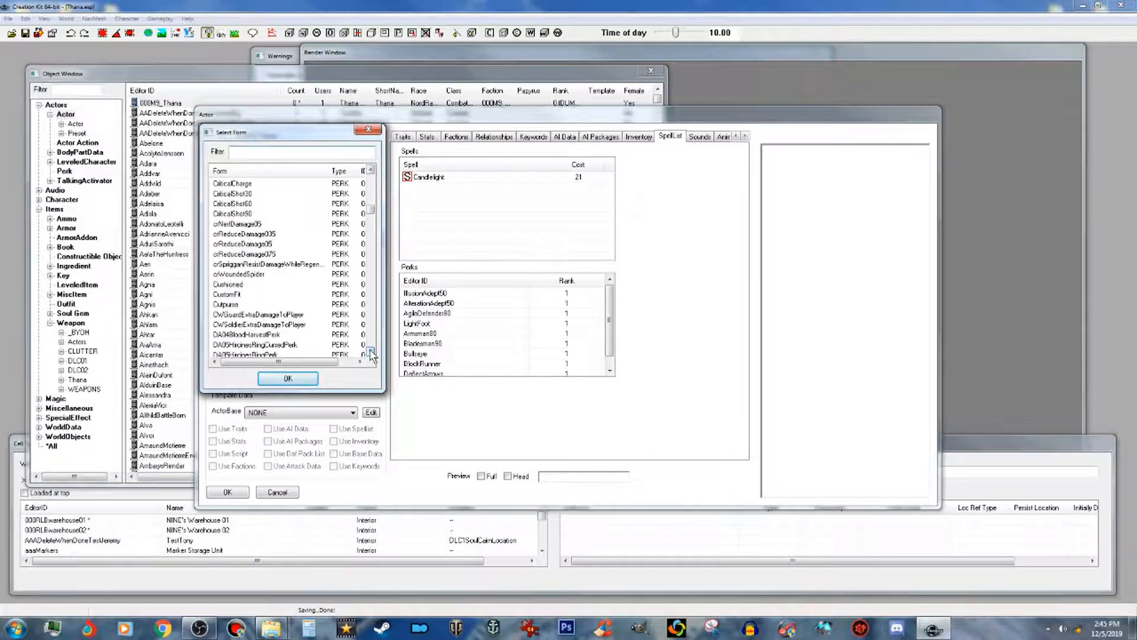
pyautogui.click(371, 354)
pyautogui.click(371, 354)
pyautogui.click(372, 354)
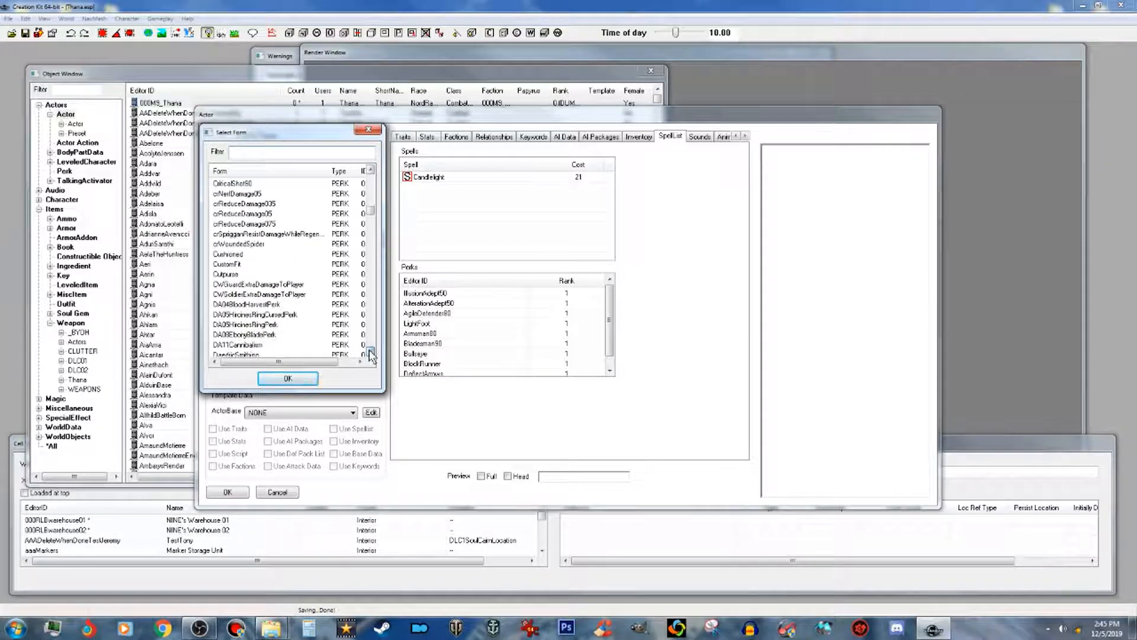
pyautogui.click(371, 353)
pyautogui.click(372, 354)
pyautogui.click(372, 353)
pyautogui.click(371, 354)
pyautogui.click(372, 353)
pyautogui.click(371, 354)
pyautogui.click(371, 354)
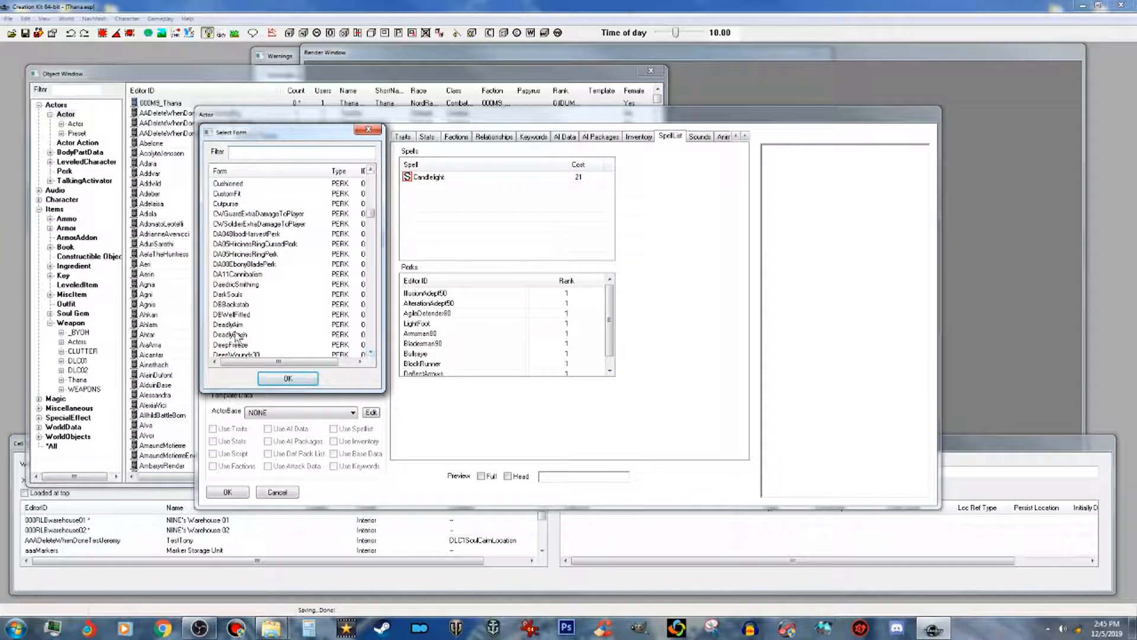
pyautogui.click(236, 325)
pyautogui.click(288, 378)
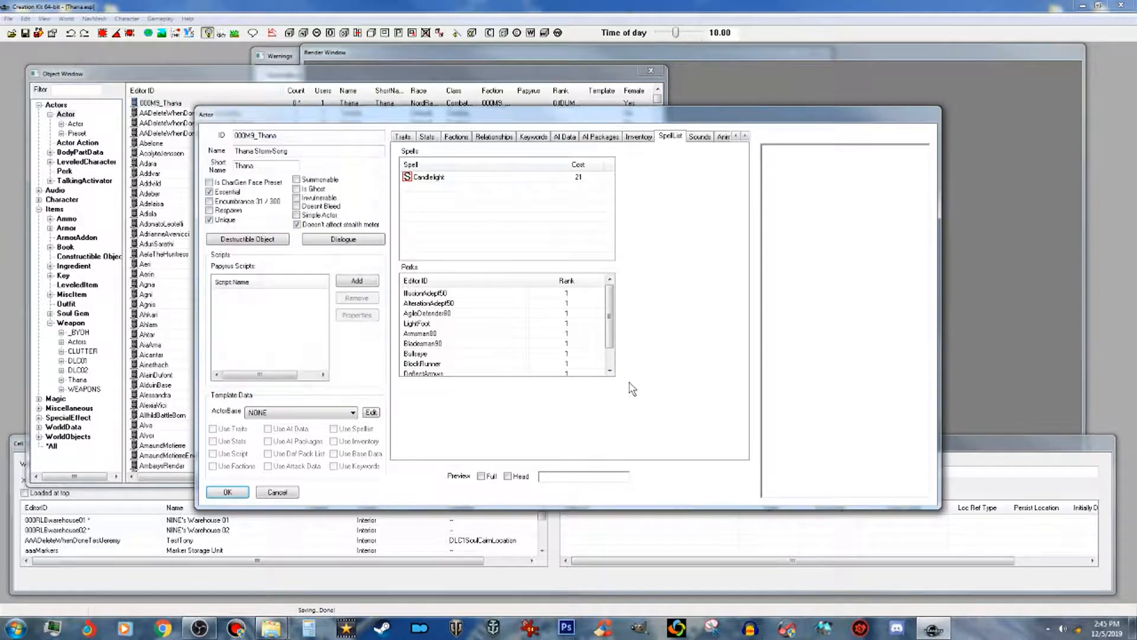
pyautogui.scroll(-1, 609, 329)
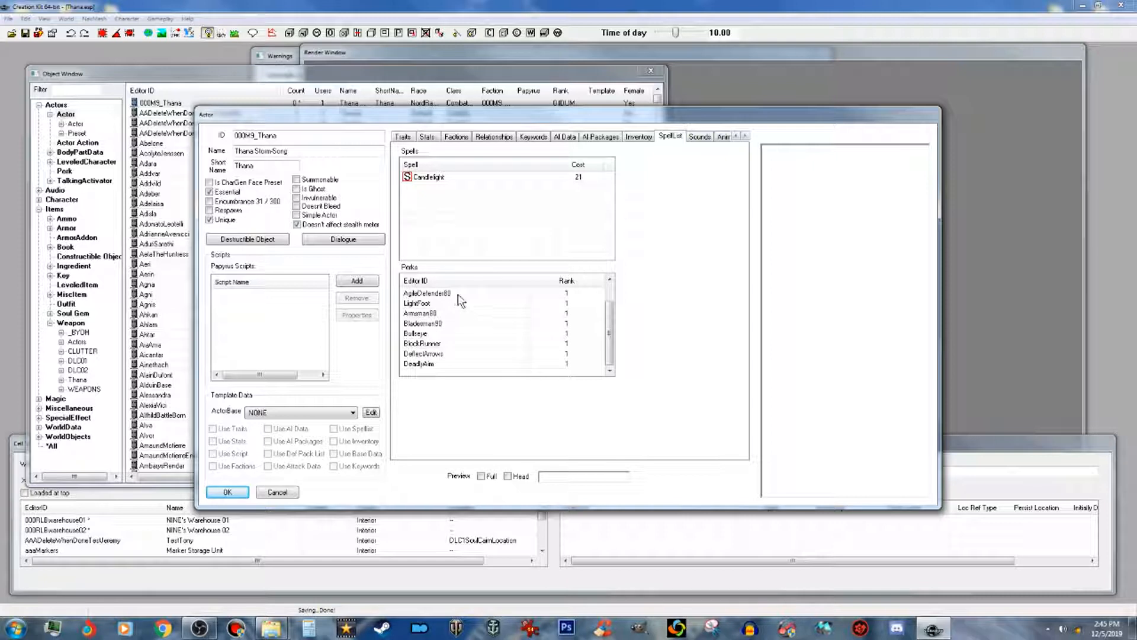
pyautogui.moveTo(612, 345)
pyautogui.mouseDown()
pyautogui.moveTo(615, 310)
pyautogui.moveTo(610, 331)
pyautogui.mouseUp()
pyautogui.moveTo(610, 331)
pyautogui.mouseDown()
pyautogui.moveTo(618, 296)
pyautogui.moveTo(610, 326)
pyautogui.mouseUp()
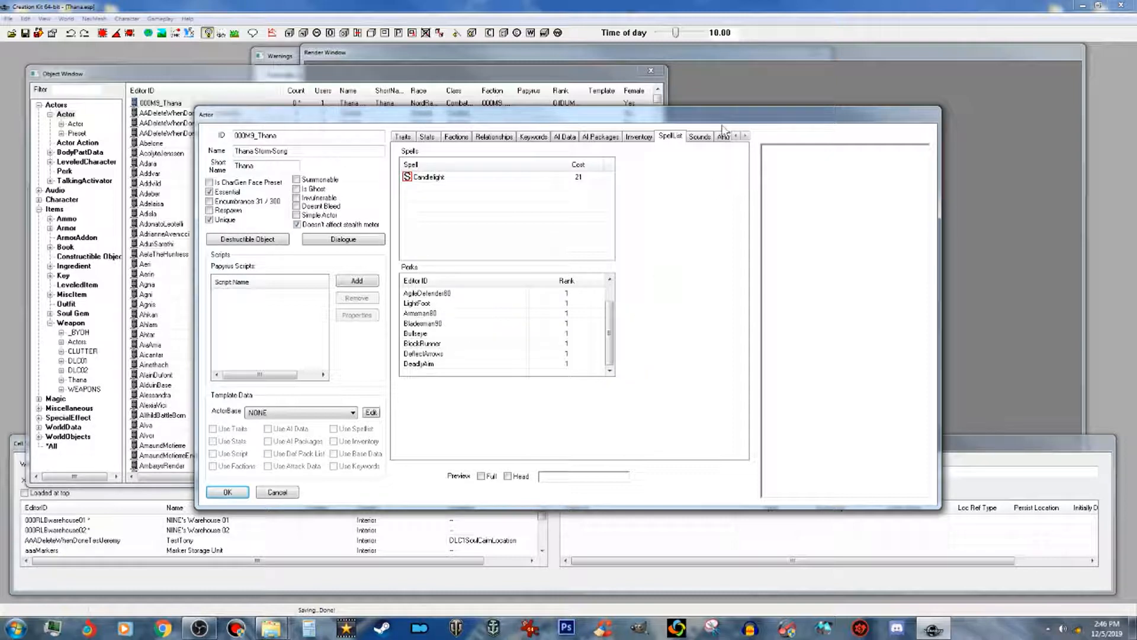
# Step: Set the actor's face complexion to SkinHeadFemaleNord in the character generation parts
pyautogui.click(746, 137)
pyautogui.click(745, 137)
pyautogui.click(745, 136)
pyautogui.click(745, 136)
pyautogui.click(745, 136)
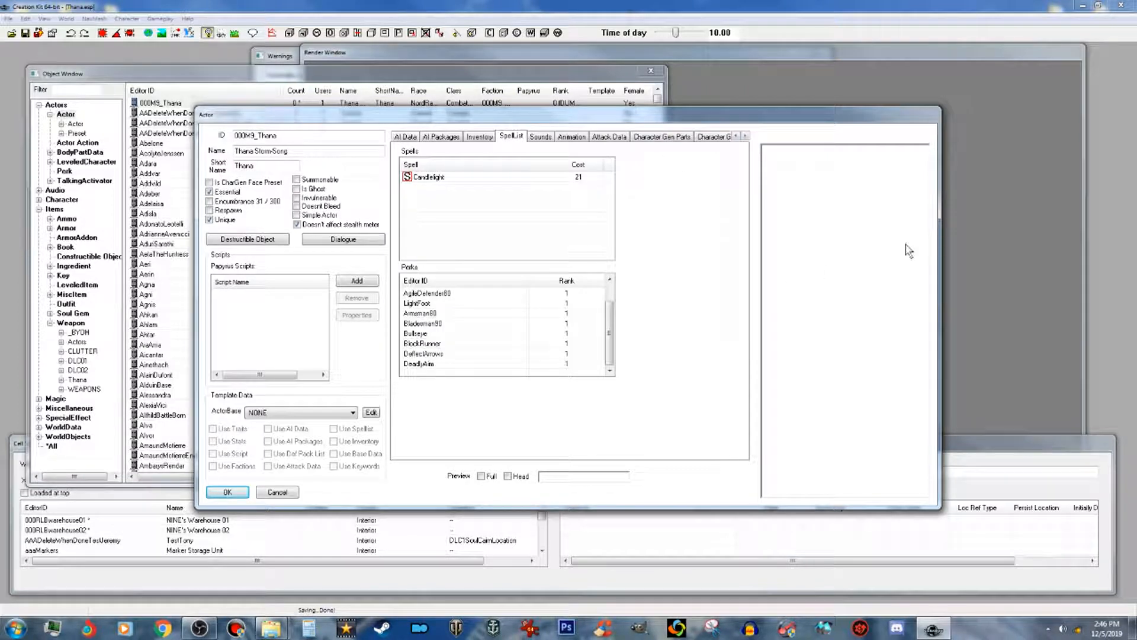
pyautogui.click(662, 135)
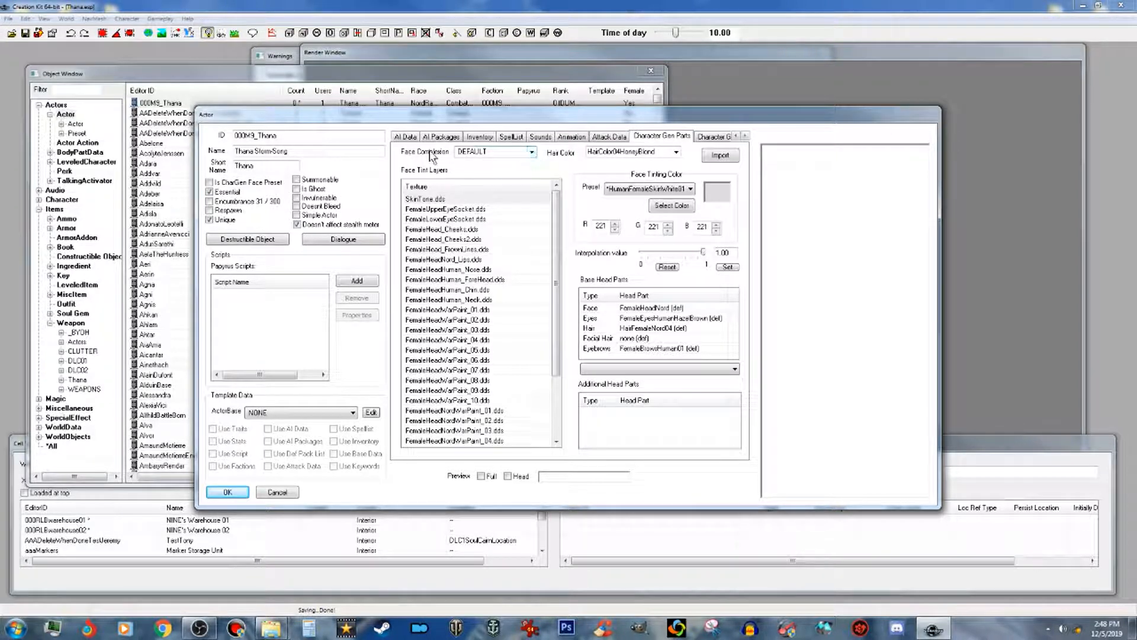
pyautogui.click(532, 153)
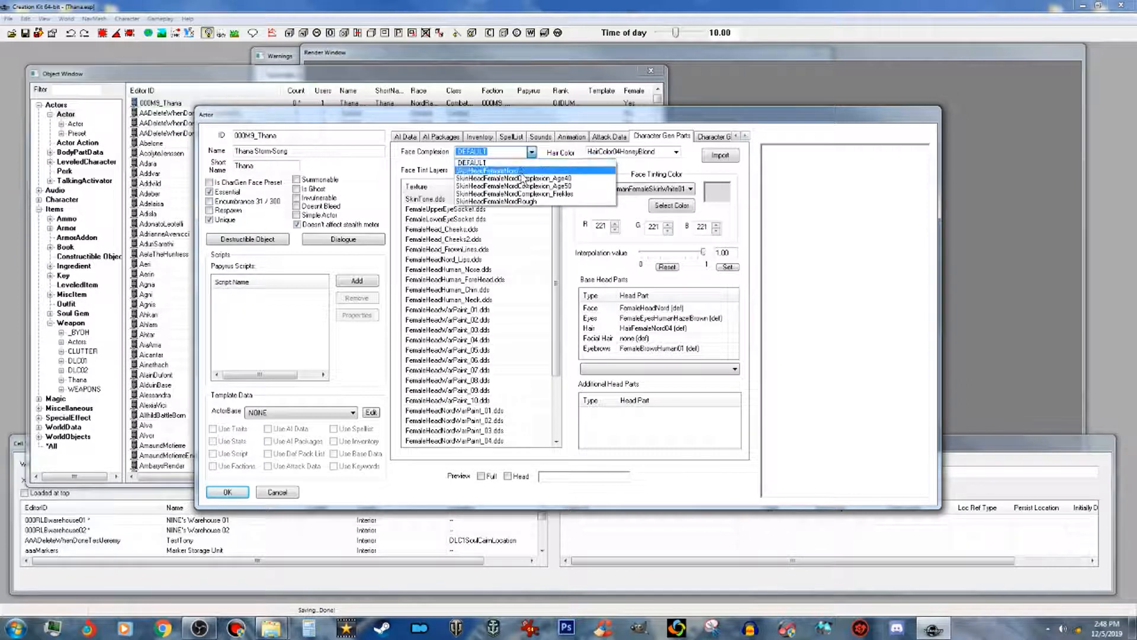
pyautogui.click(522, 172)
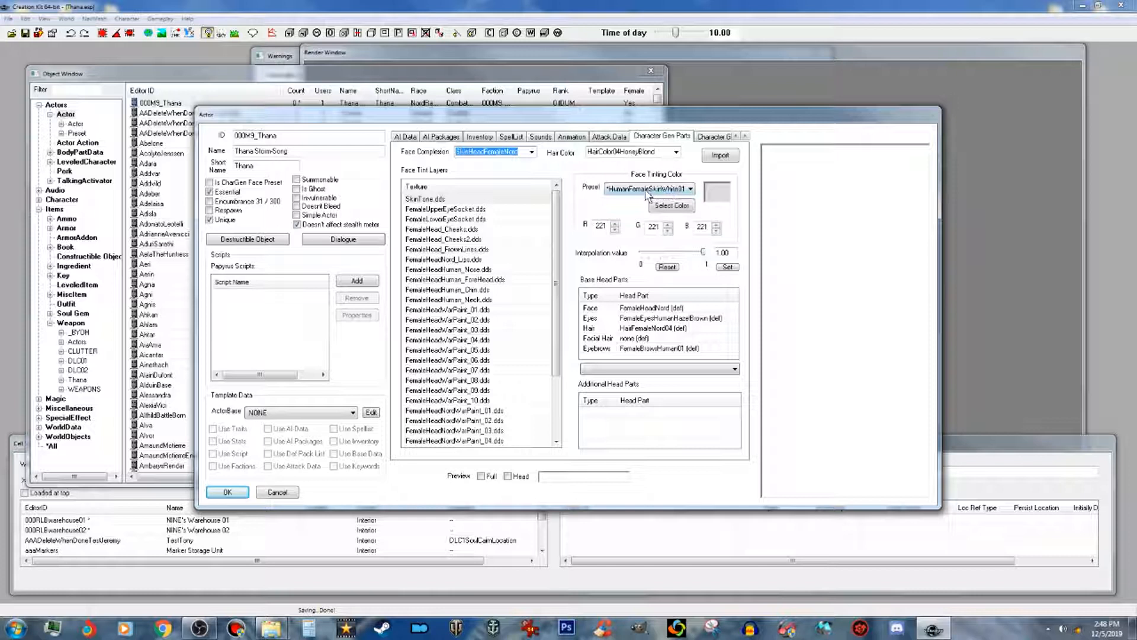
# Step: Choose the custom preset for the face tinting color of the SkinTone.dds layer
pyautogui.click(621, 194)
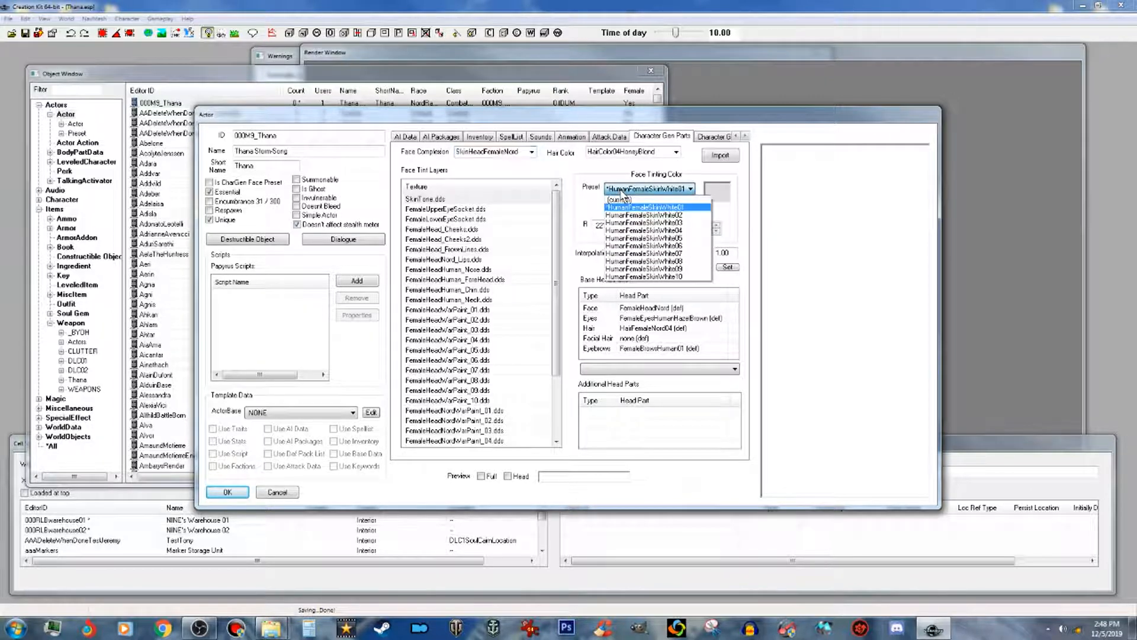
pyautogui.click(622, 191)
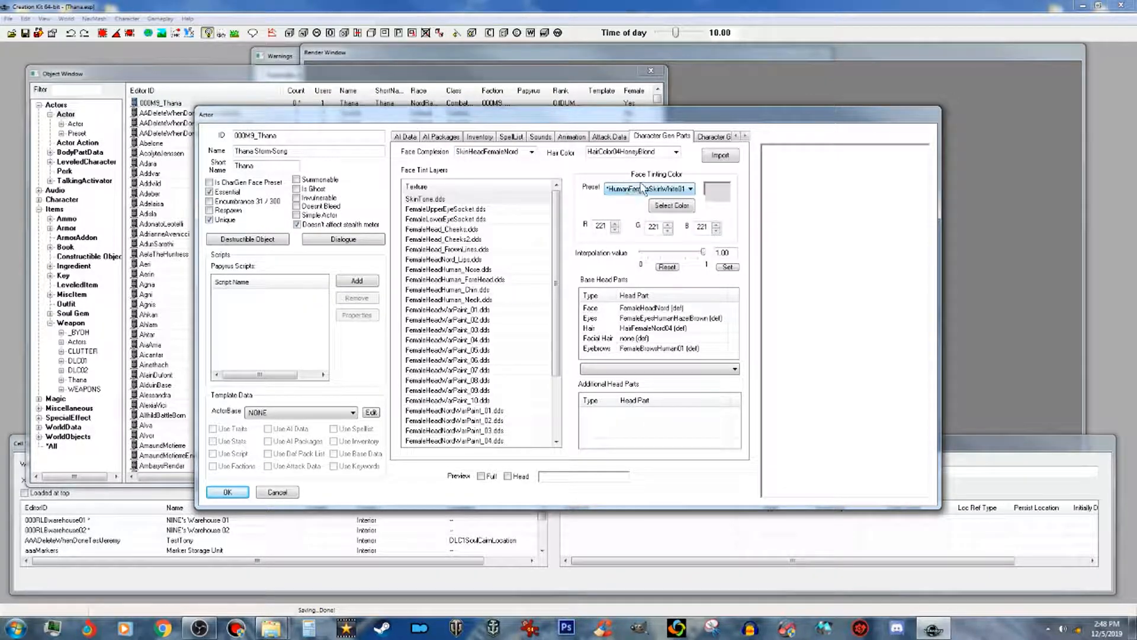
pyautogui.click(690, 190)
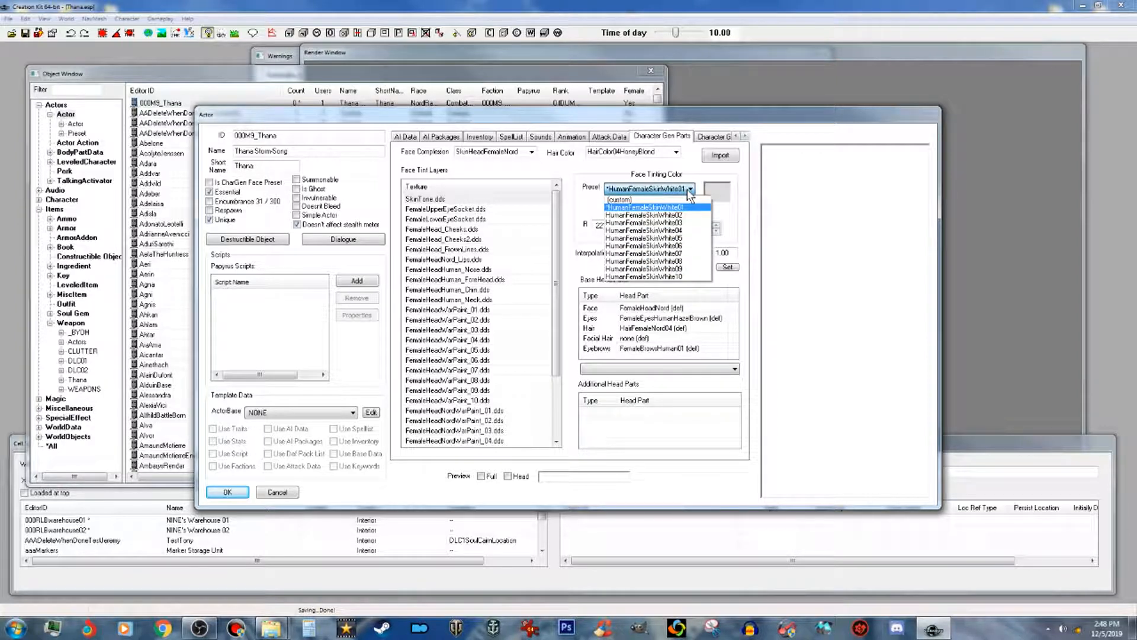
pyautogui.click(681, 200)
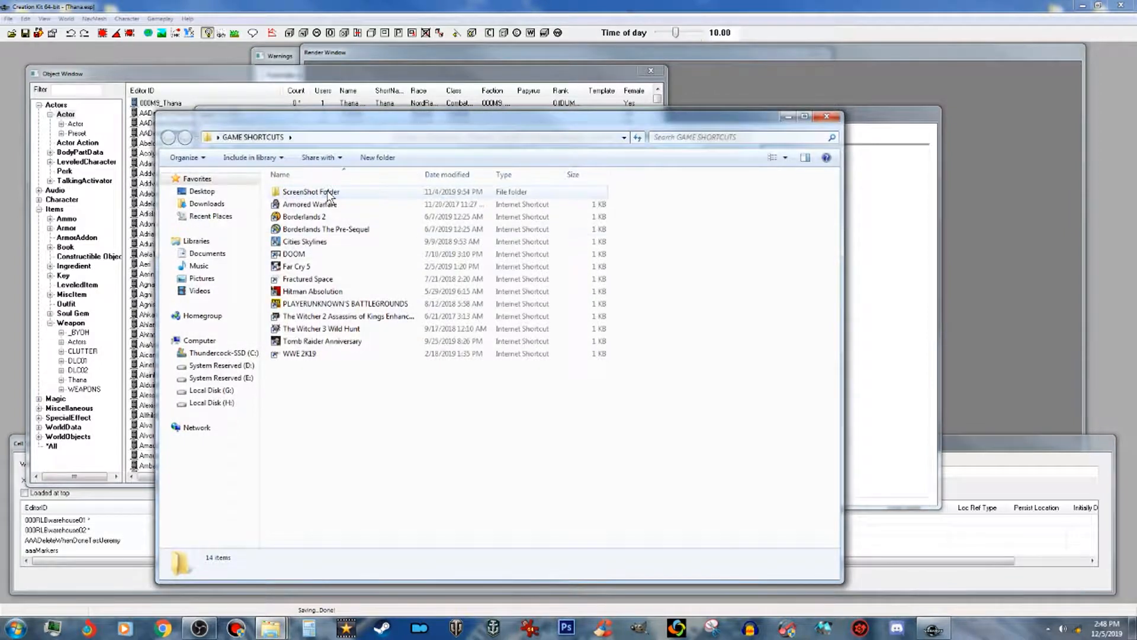
# Step: Browse the game screenshots in the ScreenShot Folder and view the IrfanView image showing the character's Skin Tone RGB values
pyautogui.doubleClick(329, 192)
pyautogui.click(345, 333)
pyautogui.doubleClick(344, 330)
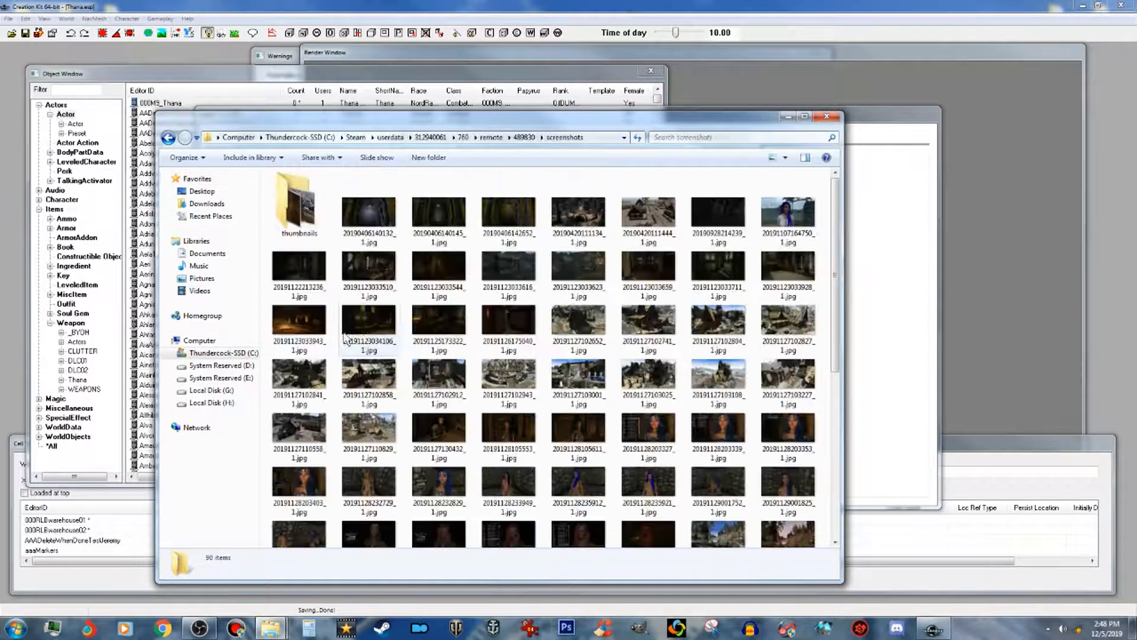
pyautogui.moveTo(836, 253); pyautogui.dragTo(837, 327)
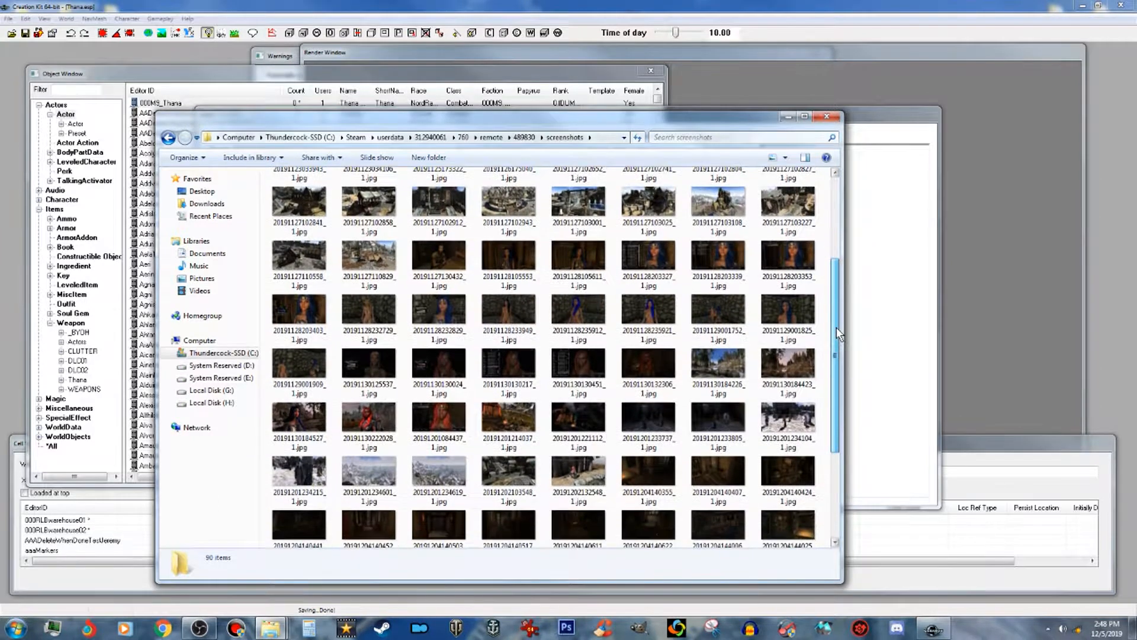
pyautogui.click(429, 371)
pyautogui.doubleClick(429, 370)
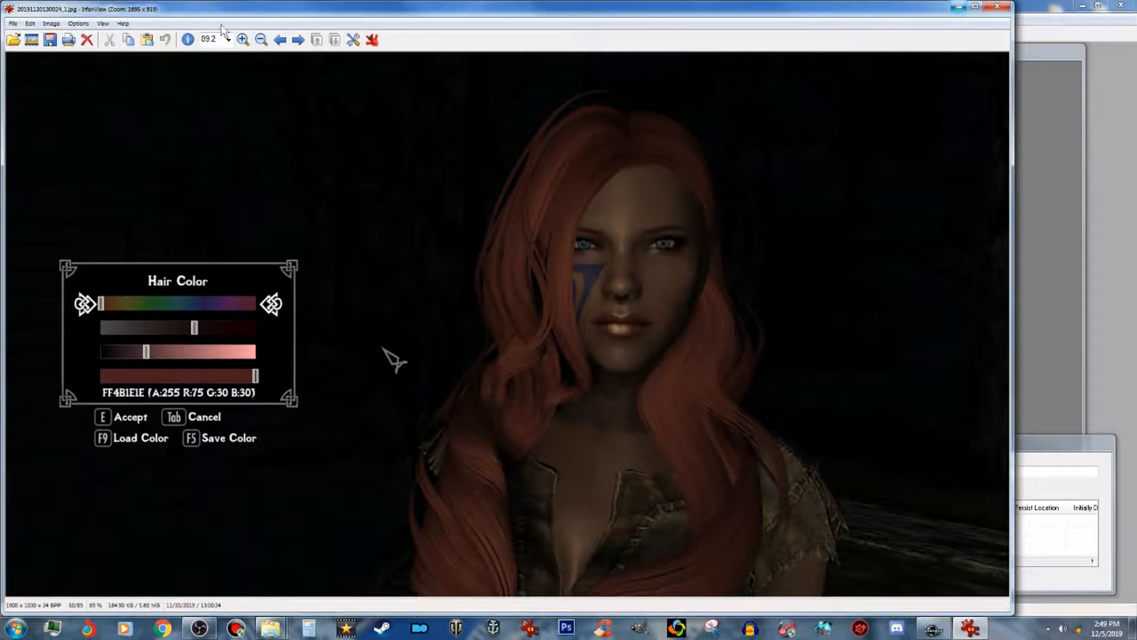
pyautogui.click(281, 40)
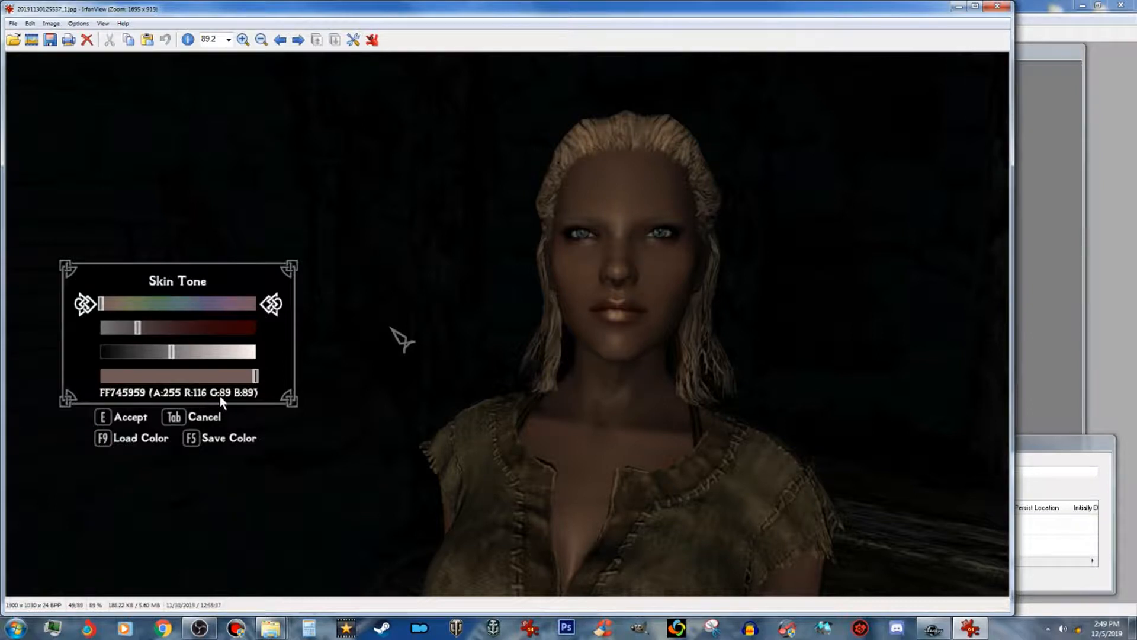
# Step: Switch back to the Creation Kit and set the SkinTone.dds face tinting color to R 116, G 89, B 89
pyautogui.click(934, 629)
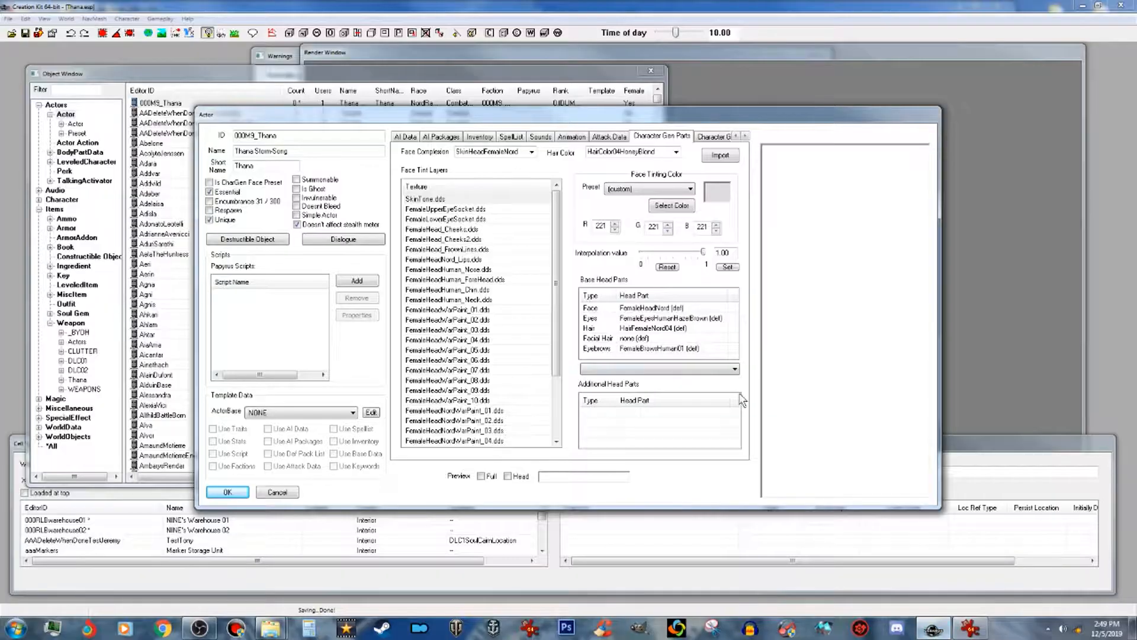
pyautogui.doubleClick(603, 226)
pyautogui.write('118')
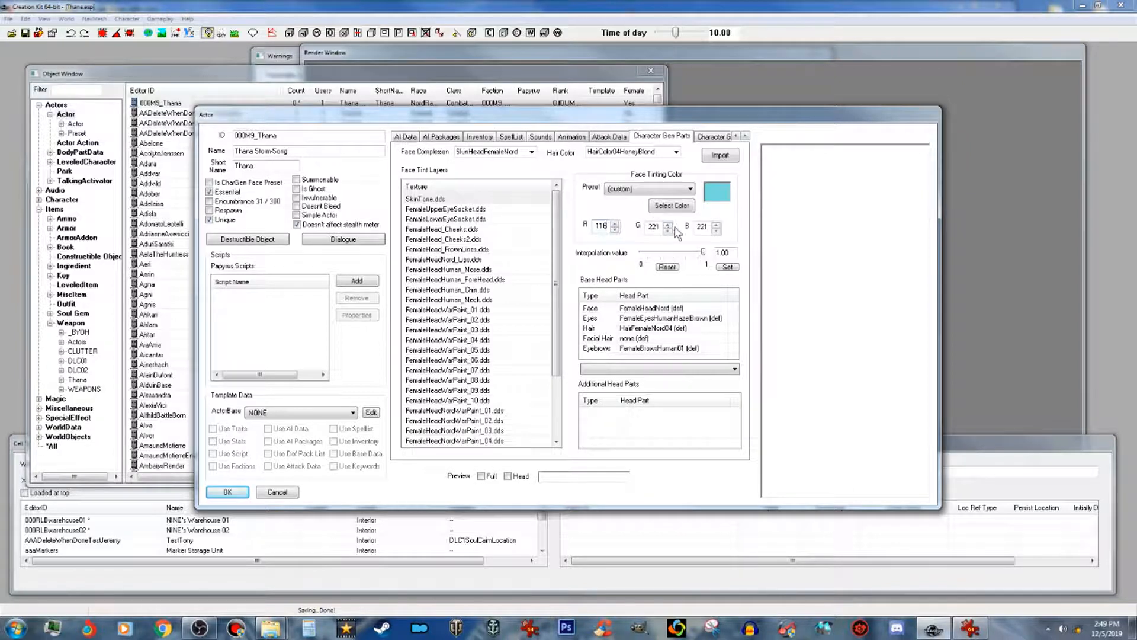
pyautogui.doubleClick(658, 228)
pyautogui.write('89')
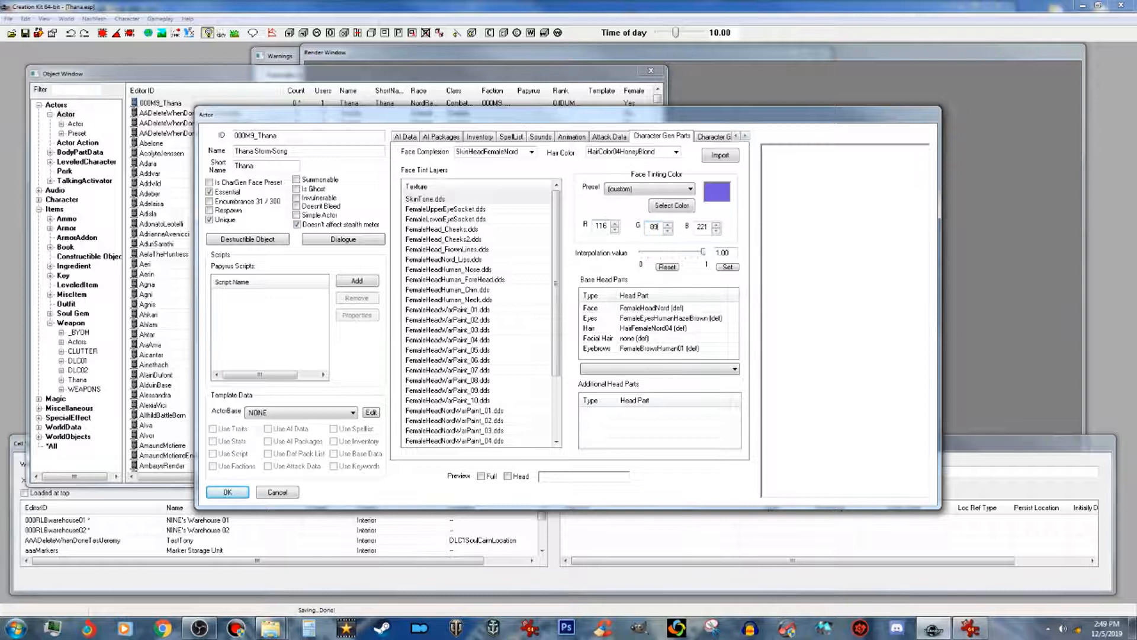
pyautogui.doubleClick(703, 228)
pyautogui.write('89')
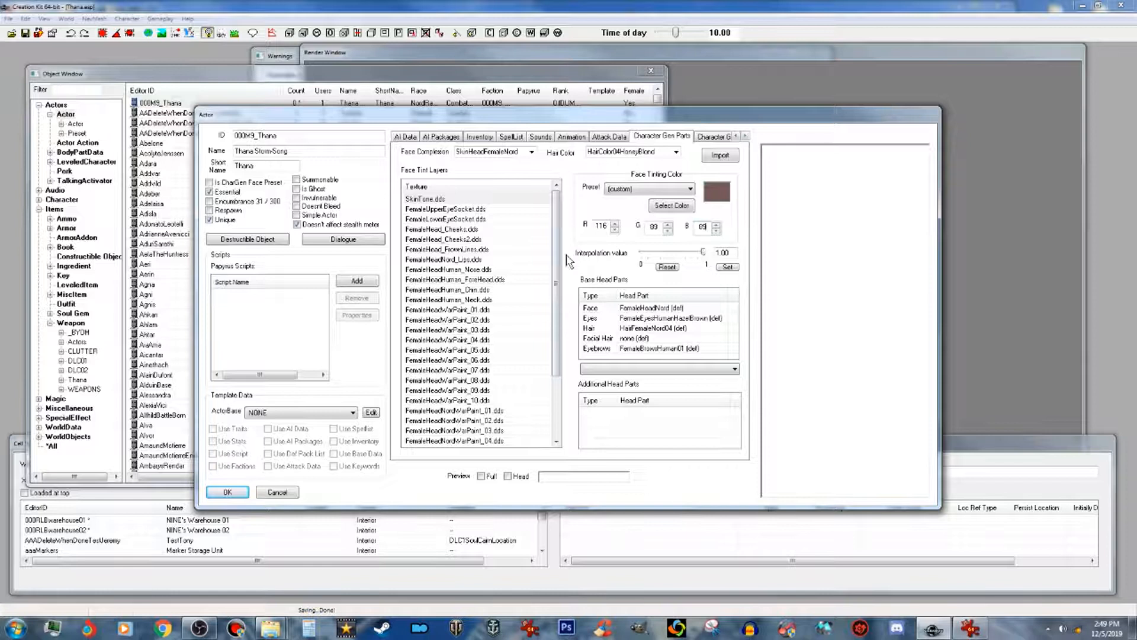
# Step: Preview the actor's full body with the new skin tone, accept the actor's changes and save the plugin
pyautogui.click(481, 475)
pyautogui.moveTo(822, 329); pyautogui.dragTo(840, 367)
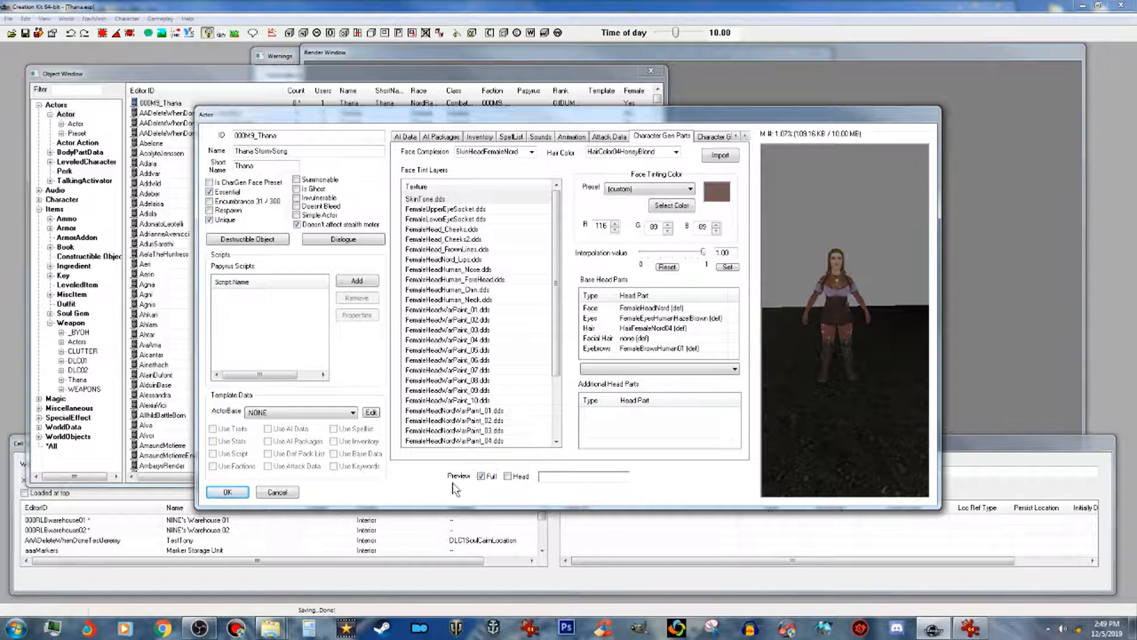
pyautogui.click(225, 492)
pyautogui.click(26, 34)
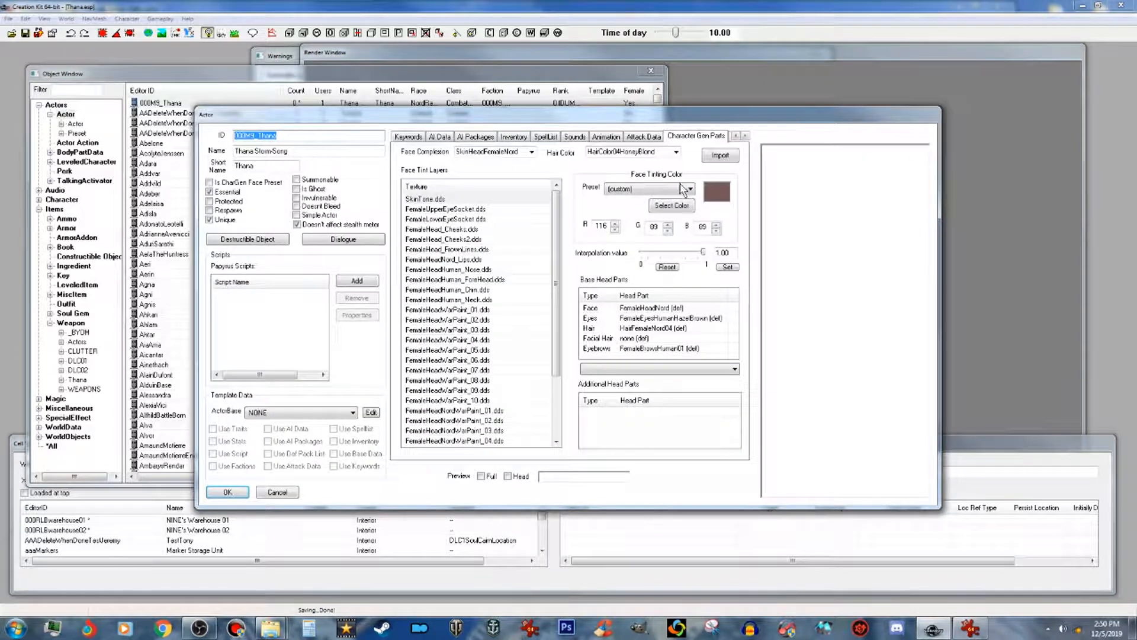
# Step: Check the available Face head parts, leaving the default, and set the Eyes base head part to 000M9_ThanaEyes
pyautogui.click(665, 309)
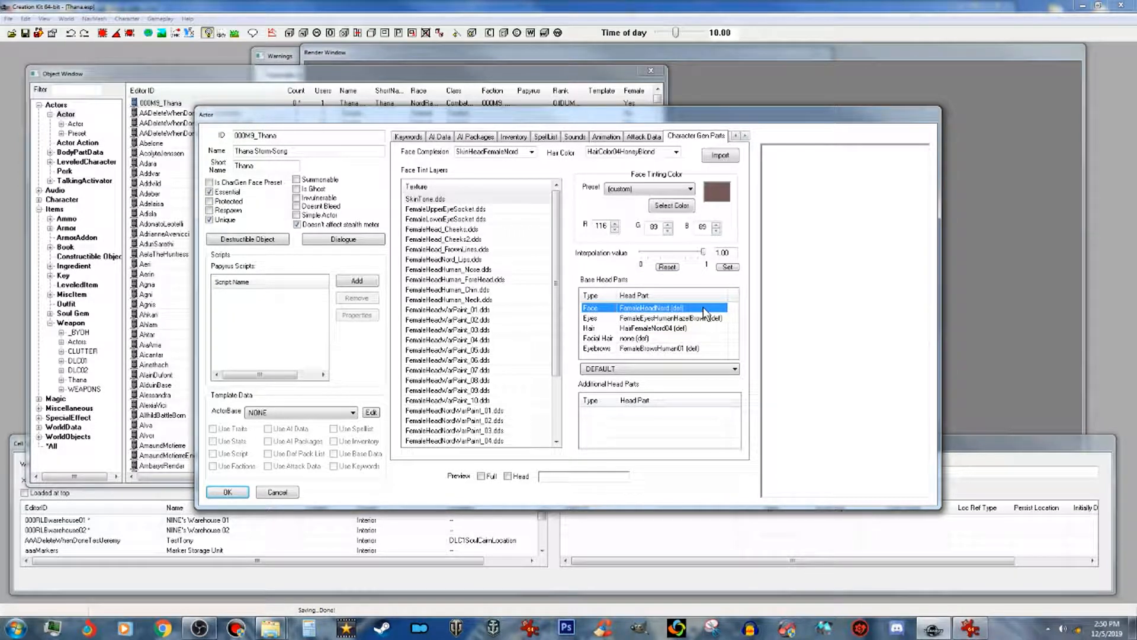
pyautogui.click(729, 370)
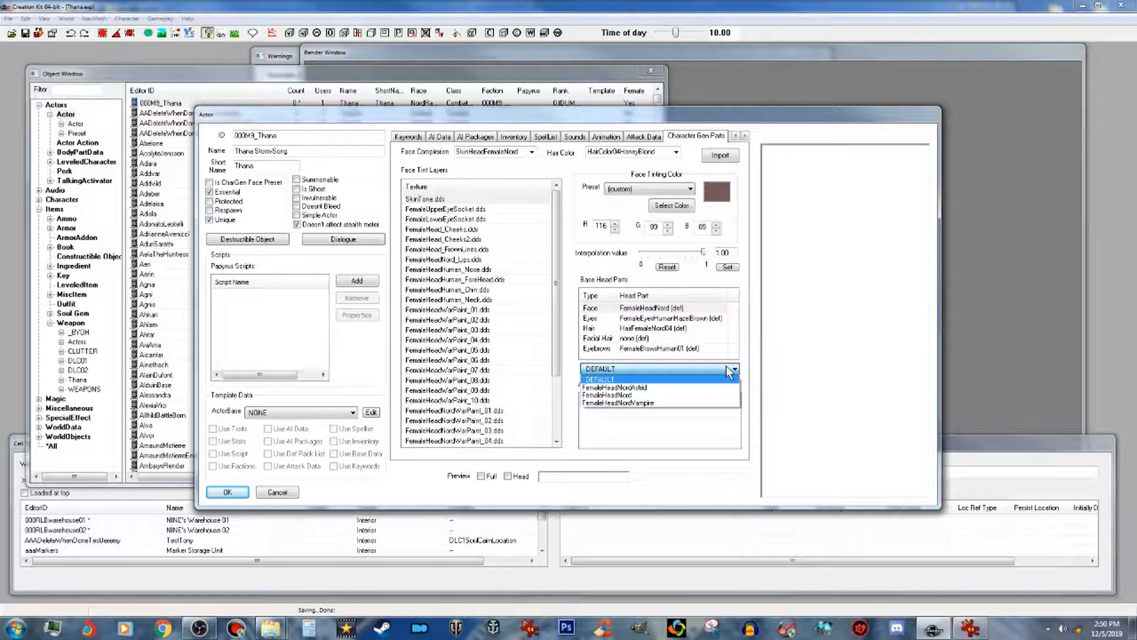
pyautogui.click(730, 370)
pyautogui.click(668, 309)
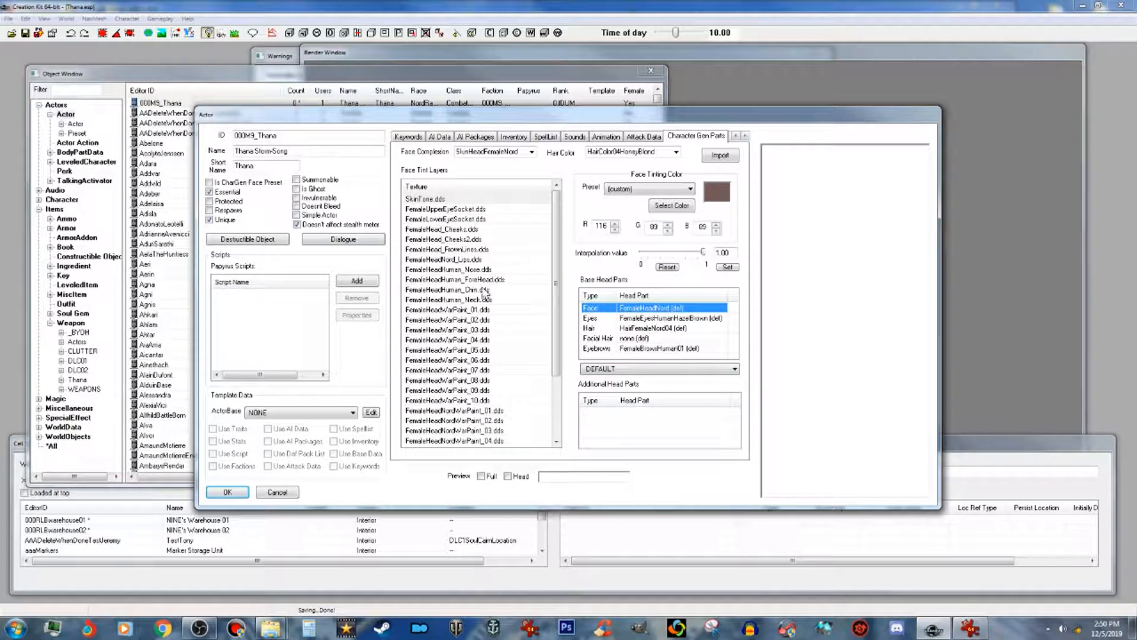
pyautogui.click(664, 320)
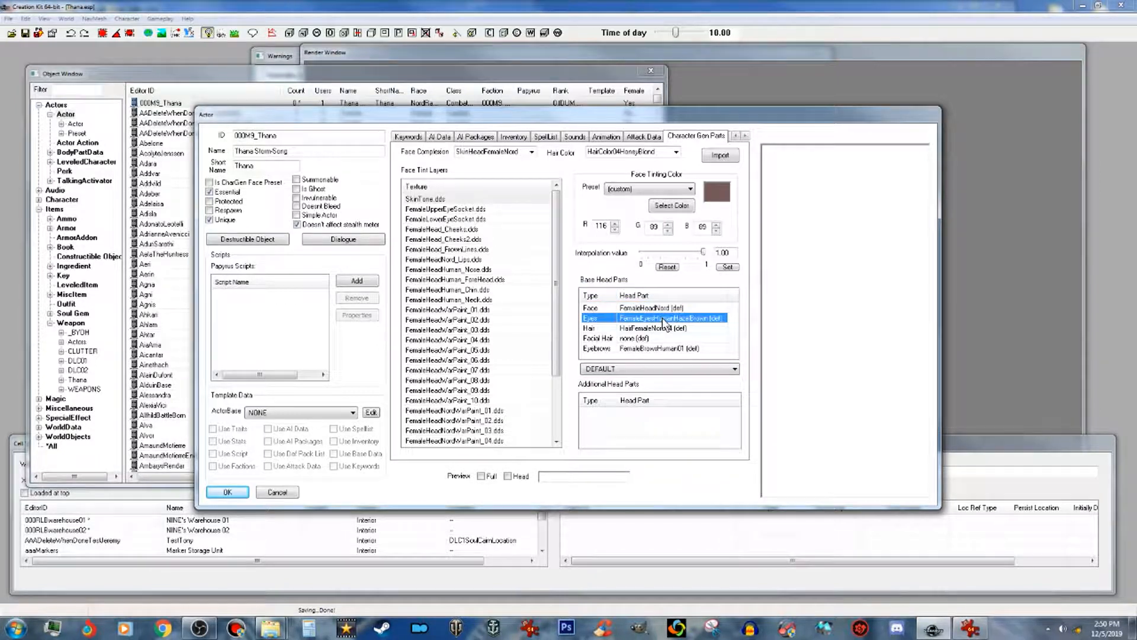
pyautogui.click(715, 369)
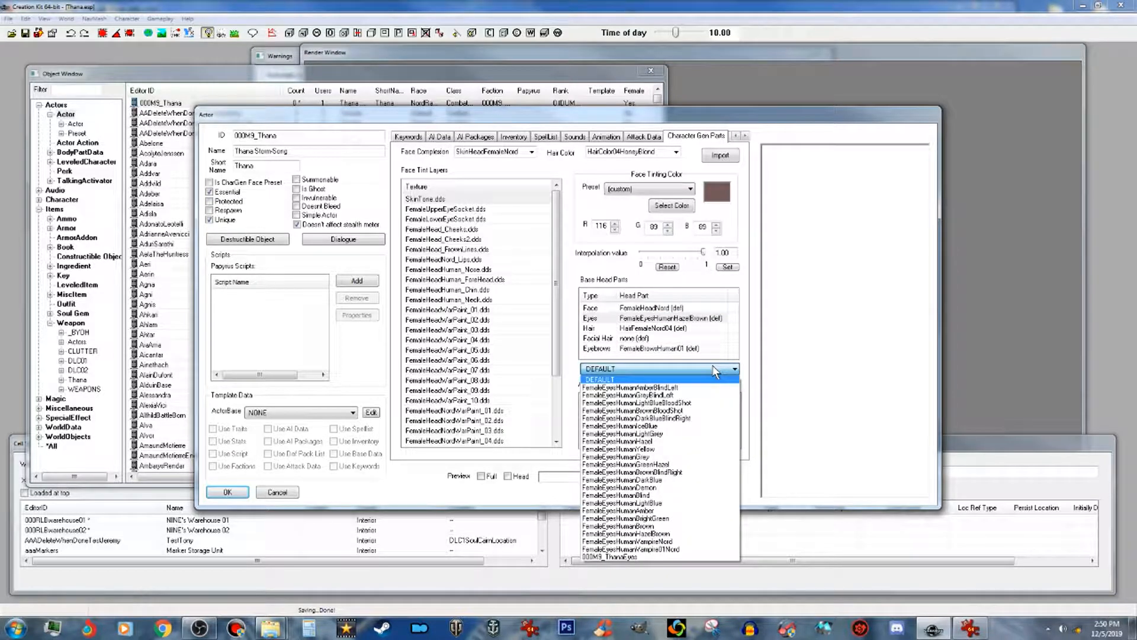
pyautogui.click(638, 558)
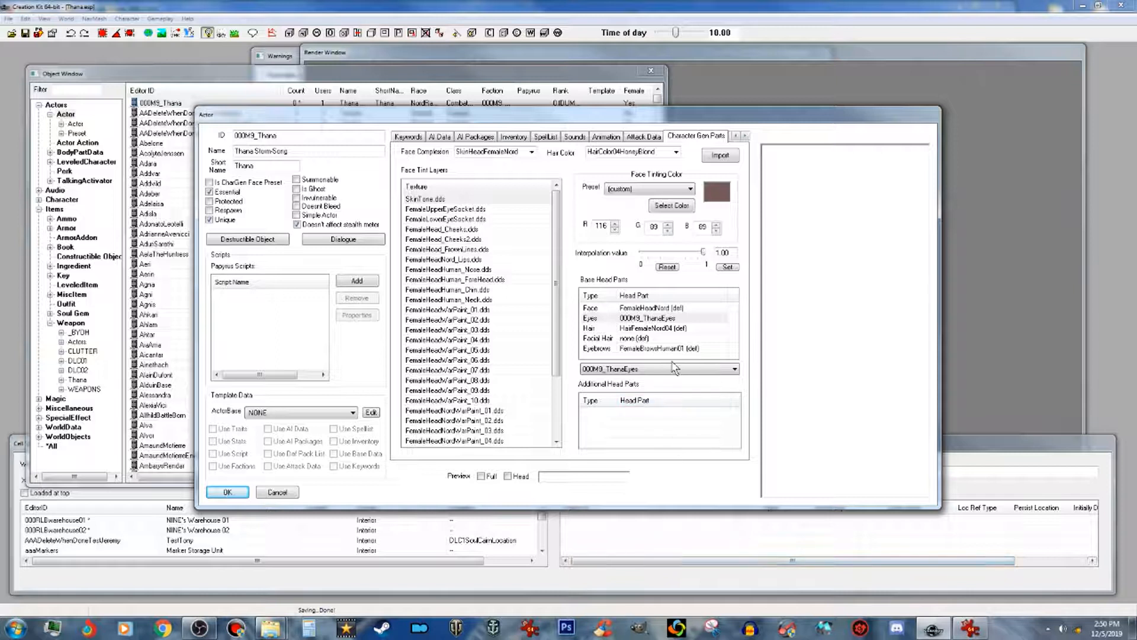
# Step: Set the Hair base head part to 000M9_ThanaHair and the Eyebrows to 000M9_ThanaBrow
pyautogui.click(675, 328)
pyautogui.click(706, 370)
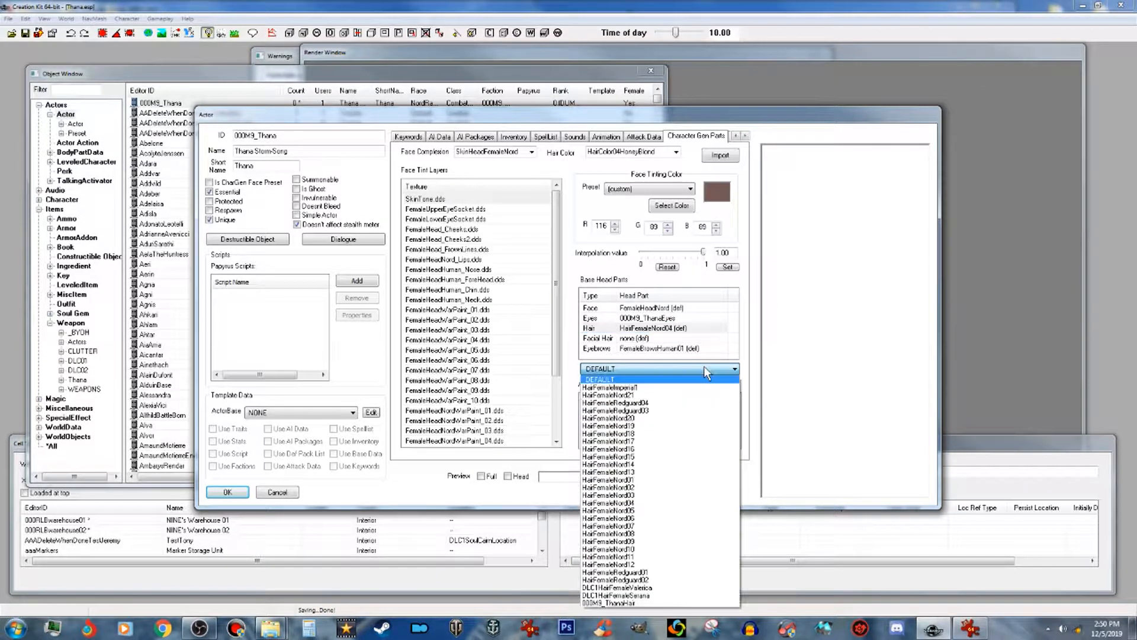
pyautogui.click(652, 602)
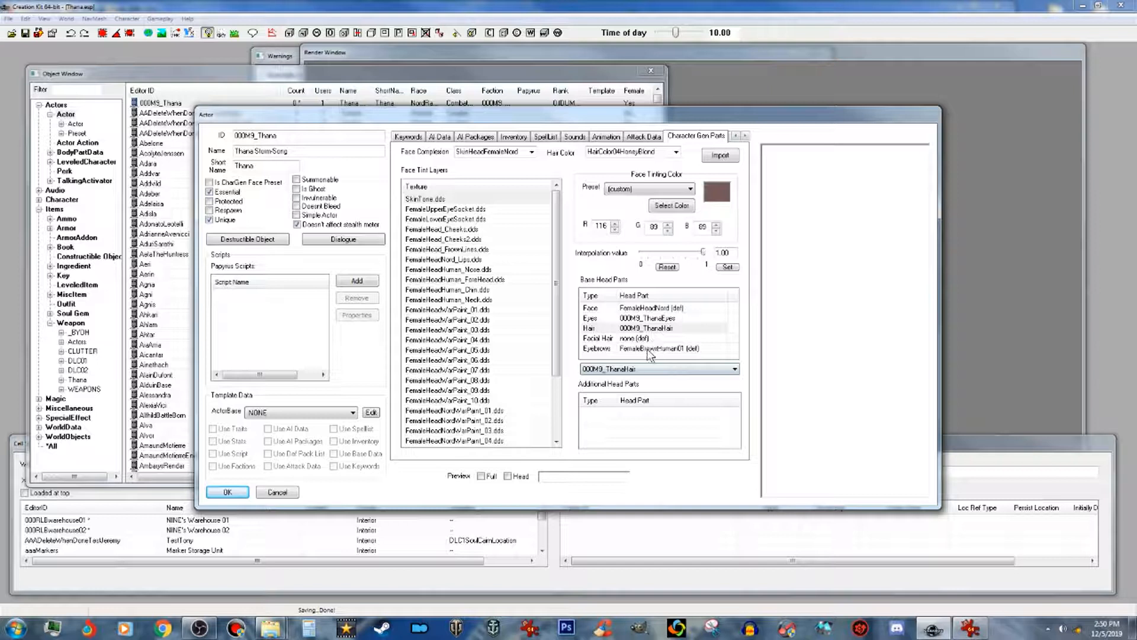
pyautogui.click(652, 349)
pyautogui.click(702, 369)
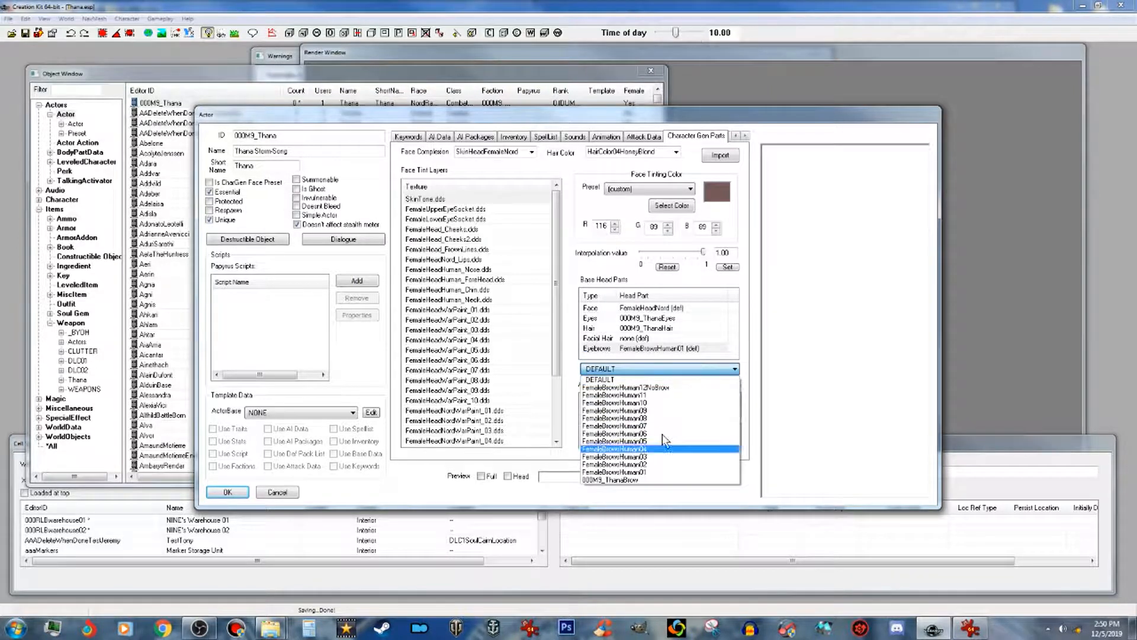
pyautogui.click(661, 480)
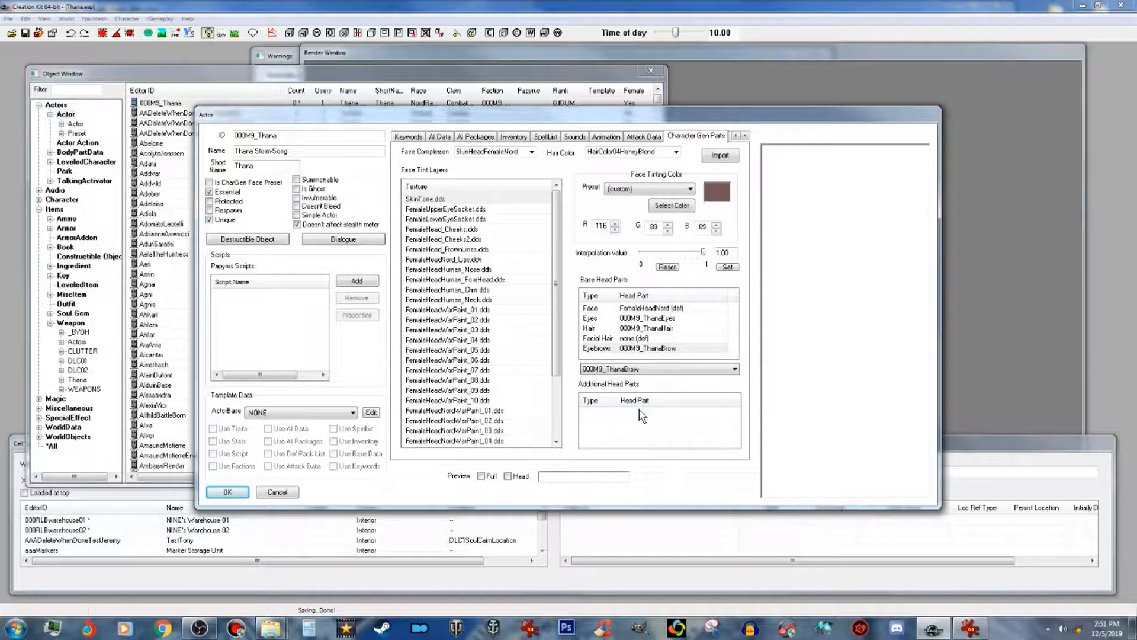
# Step: Add the 000M9_ThanaHairline head part from the Character HeadPart forms to the actor's Additional Head Parts
pyautogui.moveTo(648, 123); pyautogui.dragTo(737, 124)
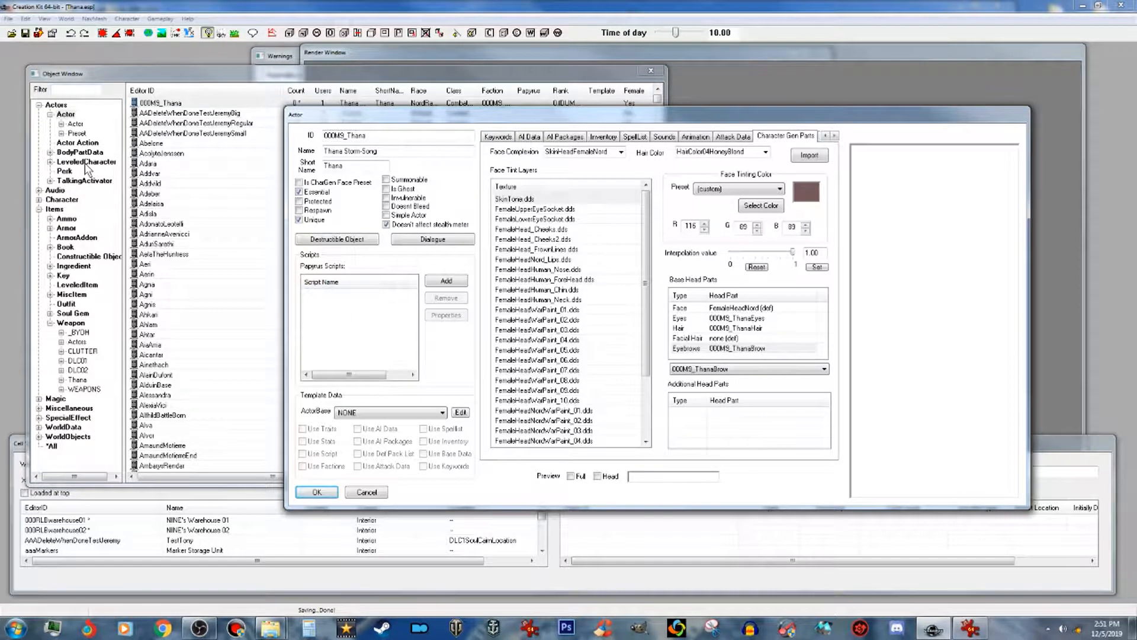
pyautogui.click(39, 199)
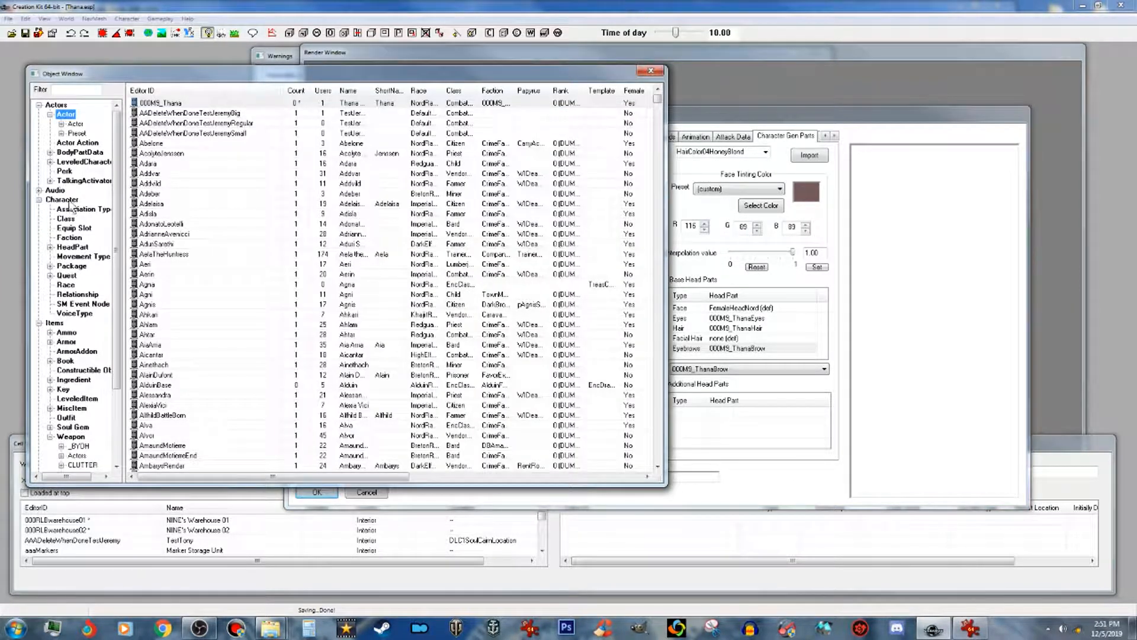
pyautogui.click(72, 248)
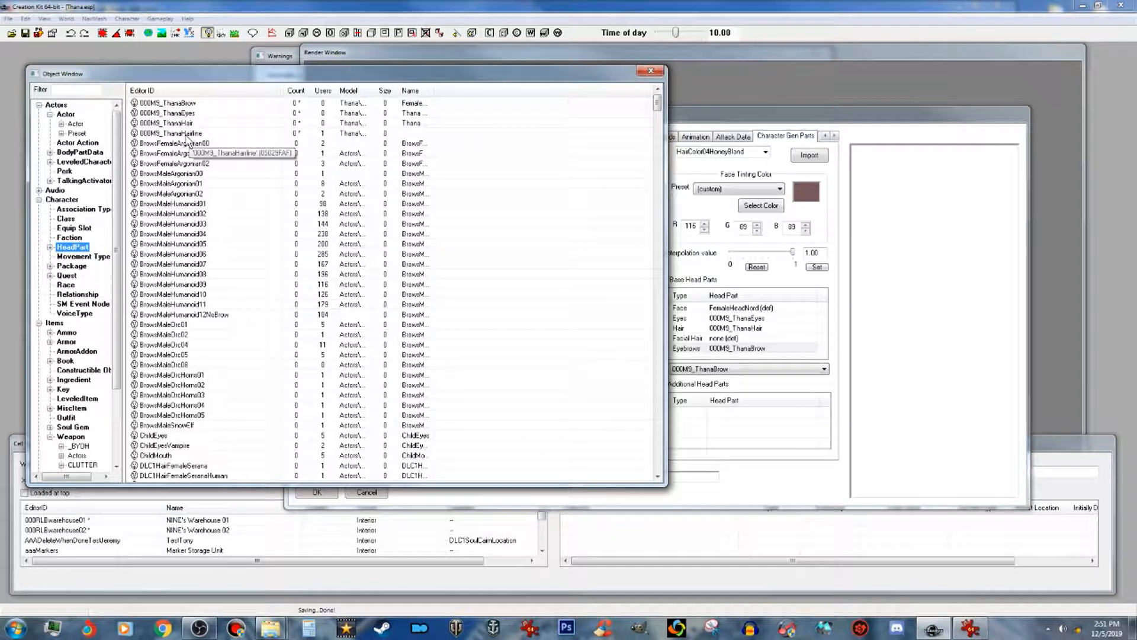
pyautogui.click(139, 133)
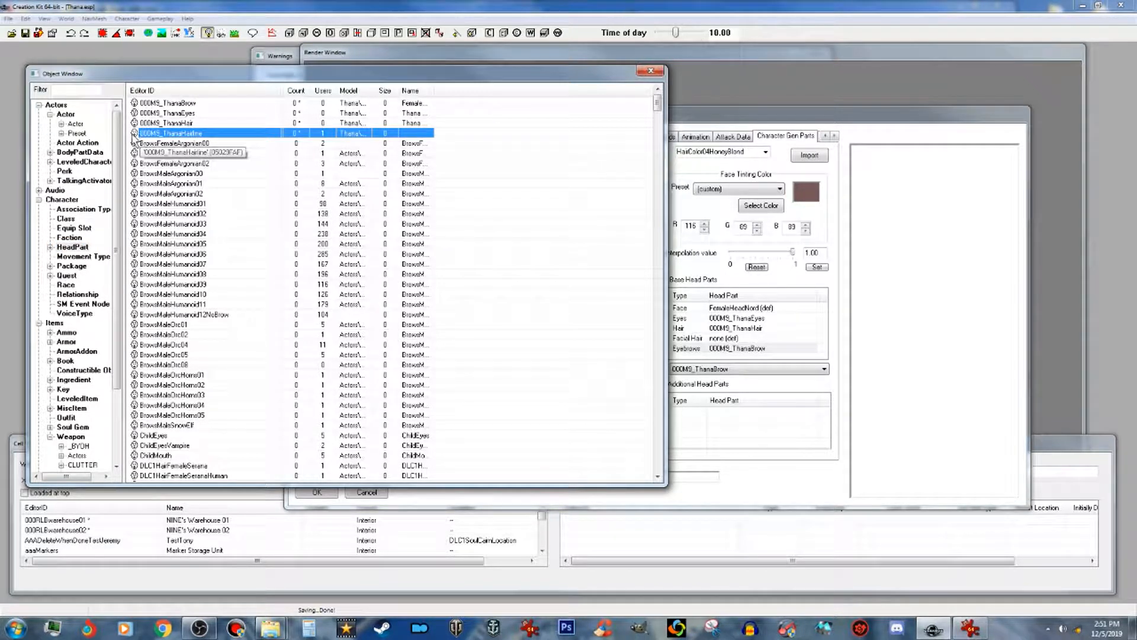
pyautogui.moveTo(137, 134); pyautogui.dragTo(735, 427)
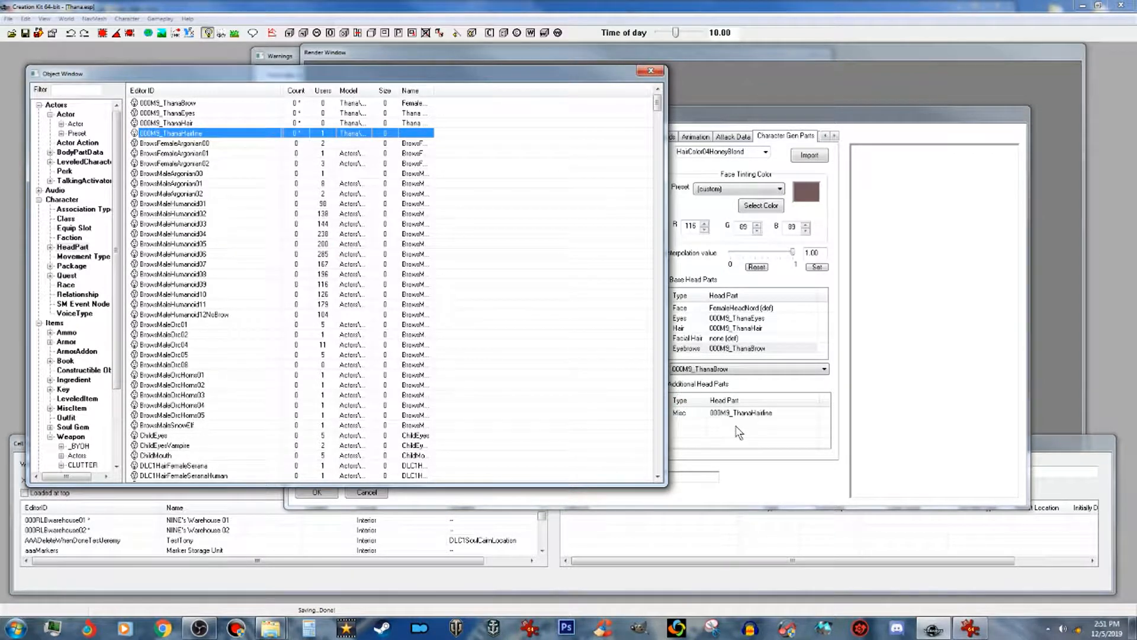
pyautogui.click(737, 432)
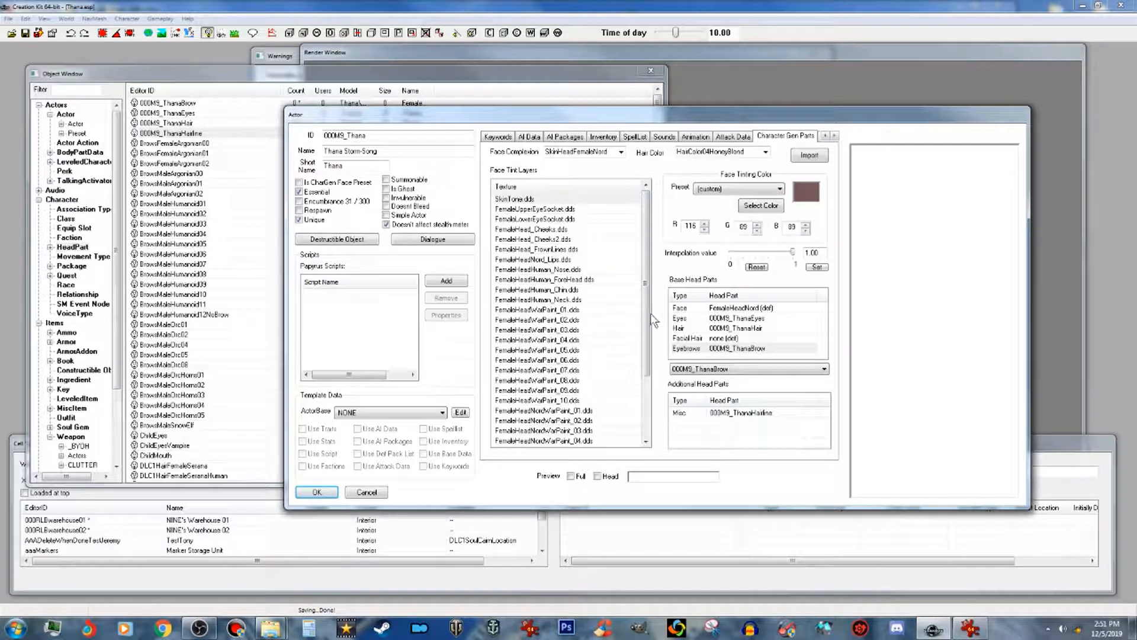
# Step: Look through the actor's face tint layers and list the Actor forms again in the Object Window
pyautogui.moveTo(649, 319); pyautogui.dragTo(650, 440)
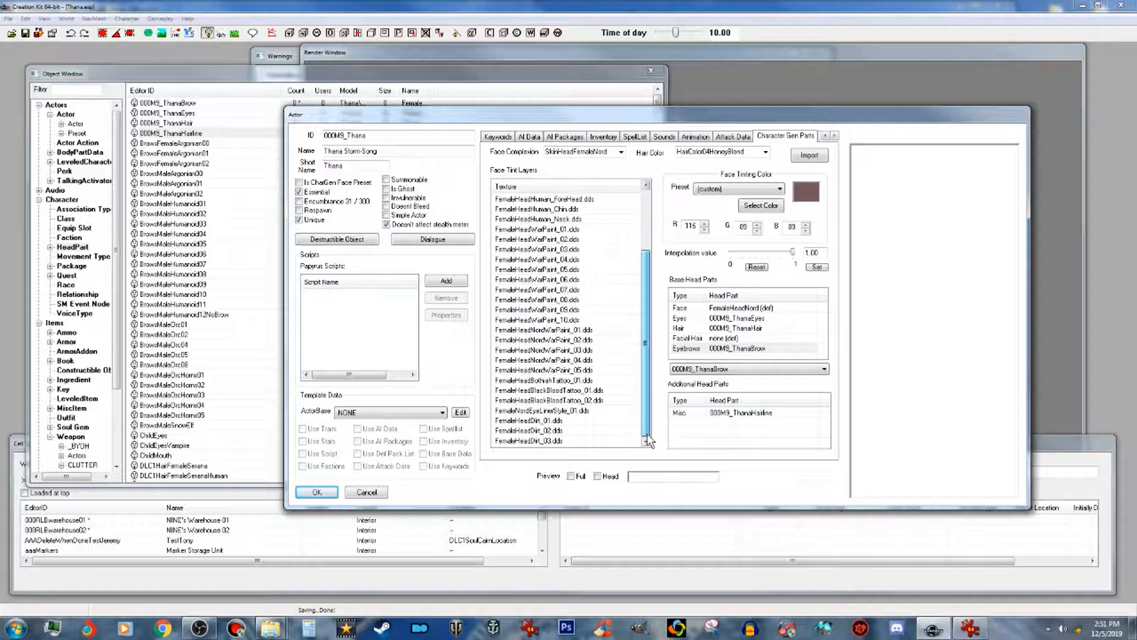
pyautogui.moveTo(648, 434); pyautogui.dragTo(669, 157)
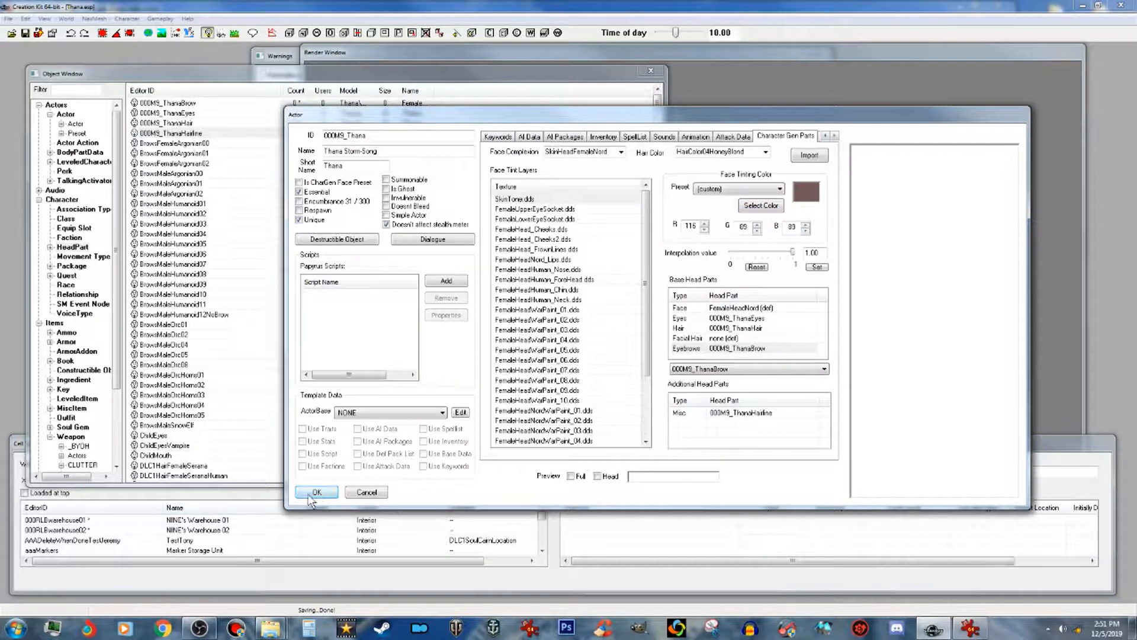
pyautogui.click(66, 115)
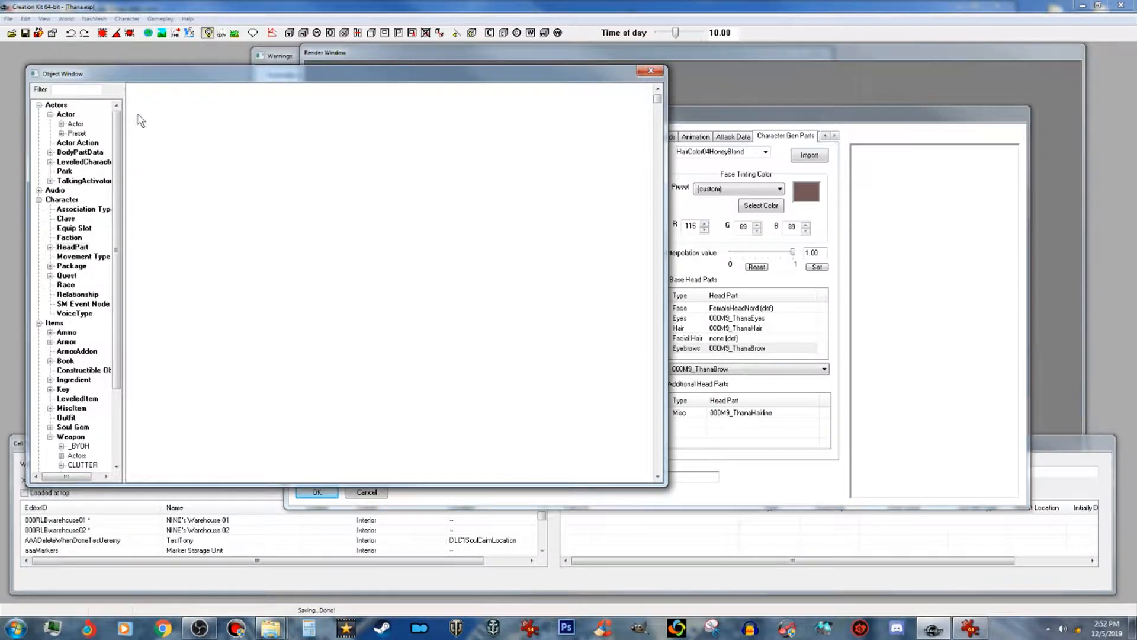
pyautogui.click(822, 109)
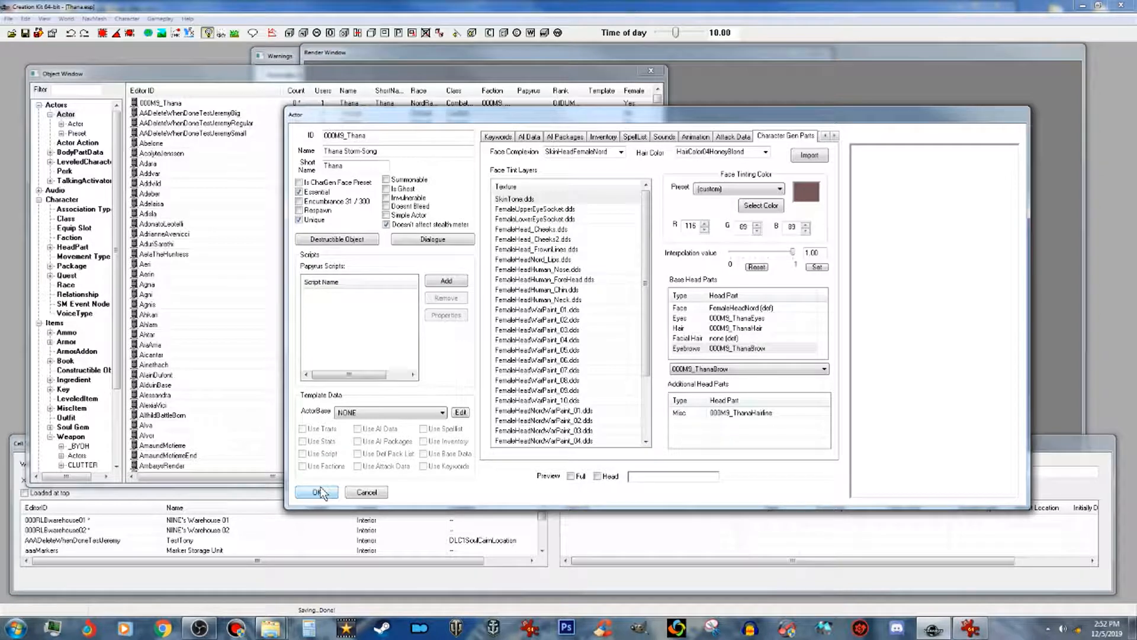
# Step: Preview the actor's head and full body, accept the head part changes and save the plugin
pyautogui.click(599, 477)
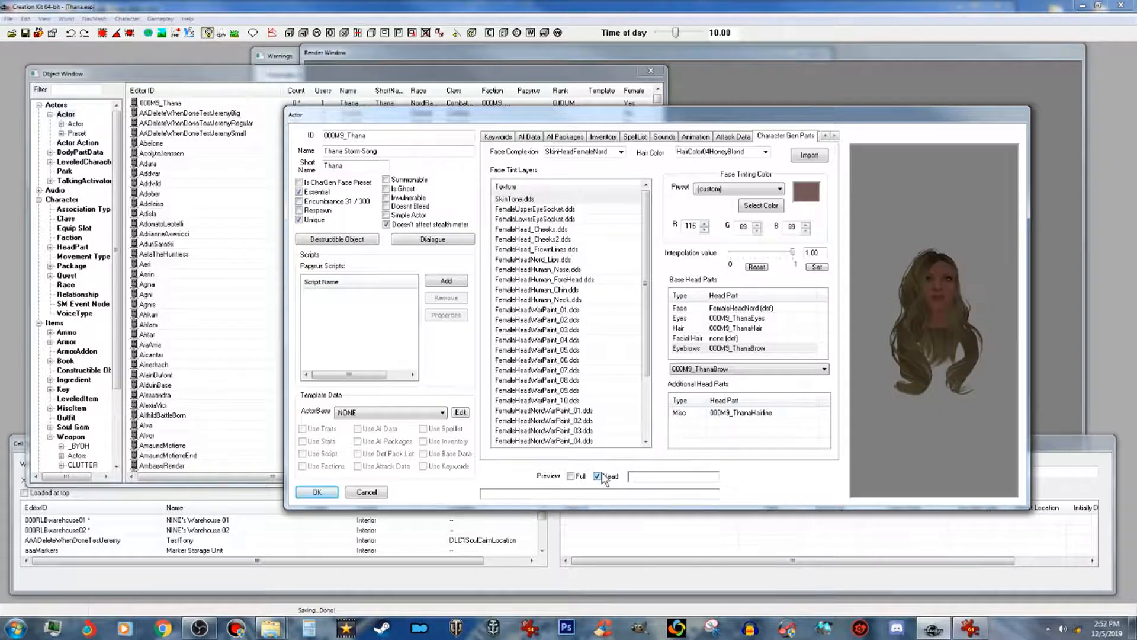
pyautogui.moveTo(942, 376); pyautogui.dragTo(918, 410)
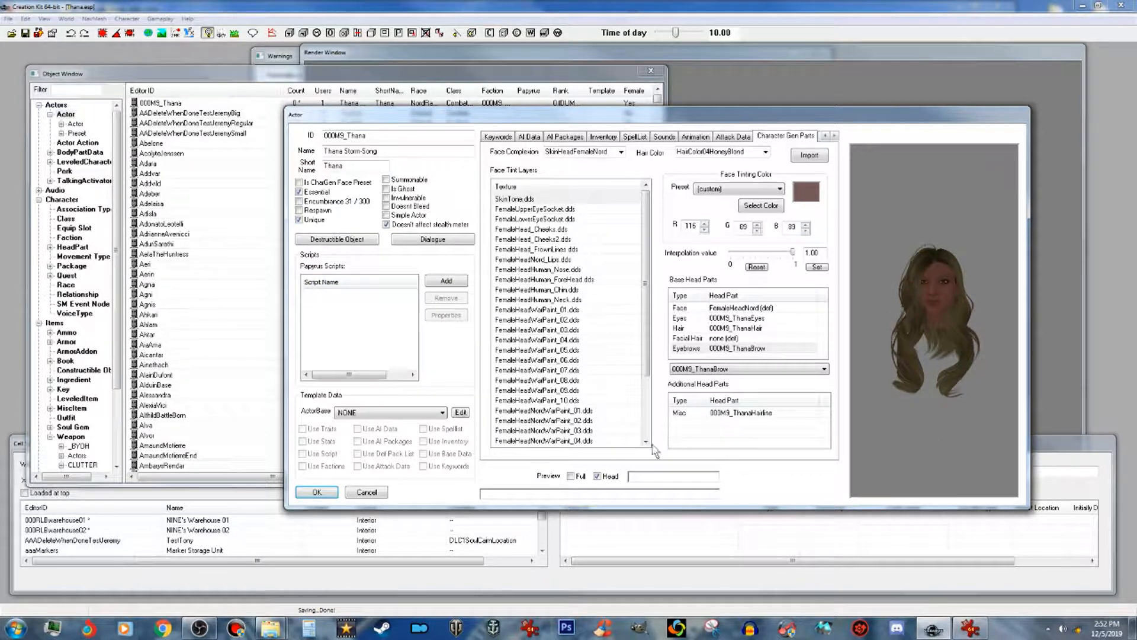
pyautogui.click(572, 477)
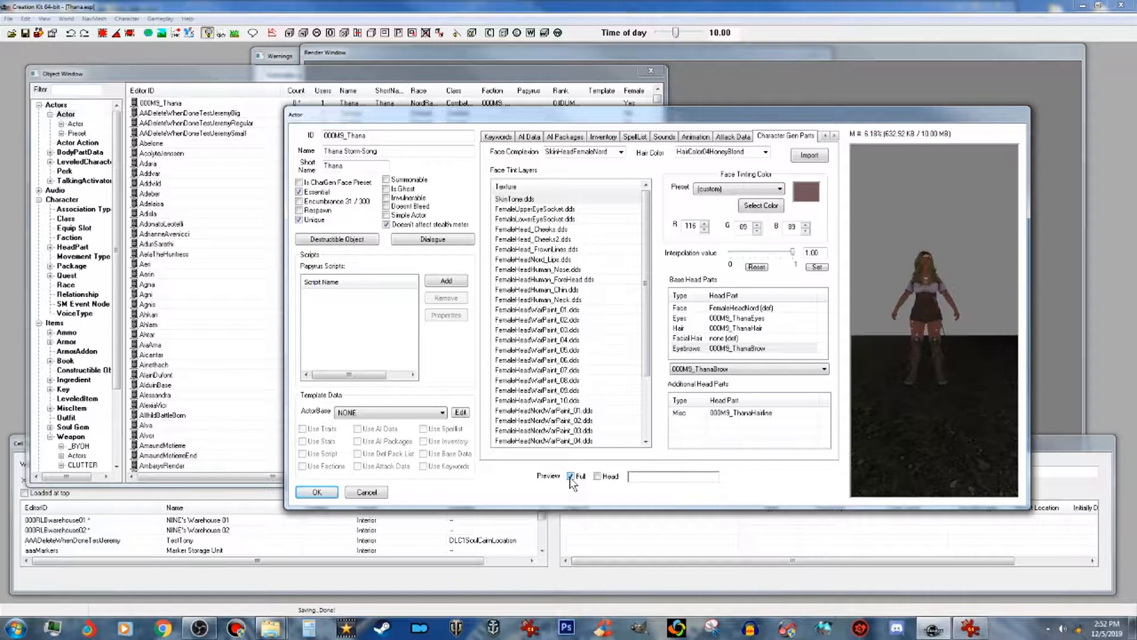
pyautogui.moveTo(928, 295); pyautogui.dragTo(922, 358)
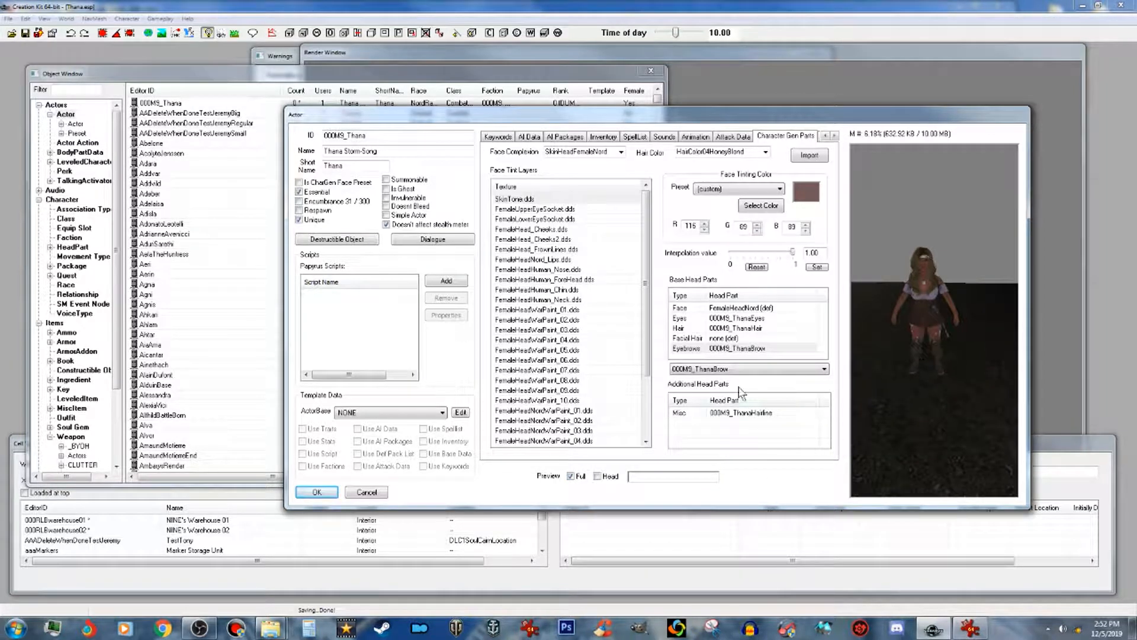
pyautogui.click(333, 494)
pyautogui.click(25, 32)
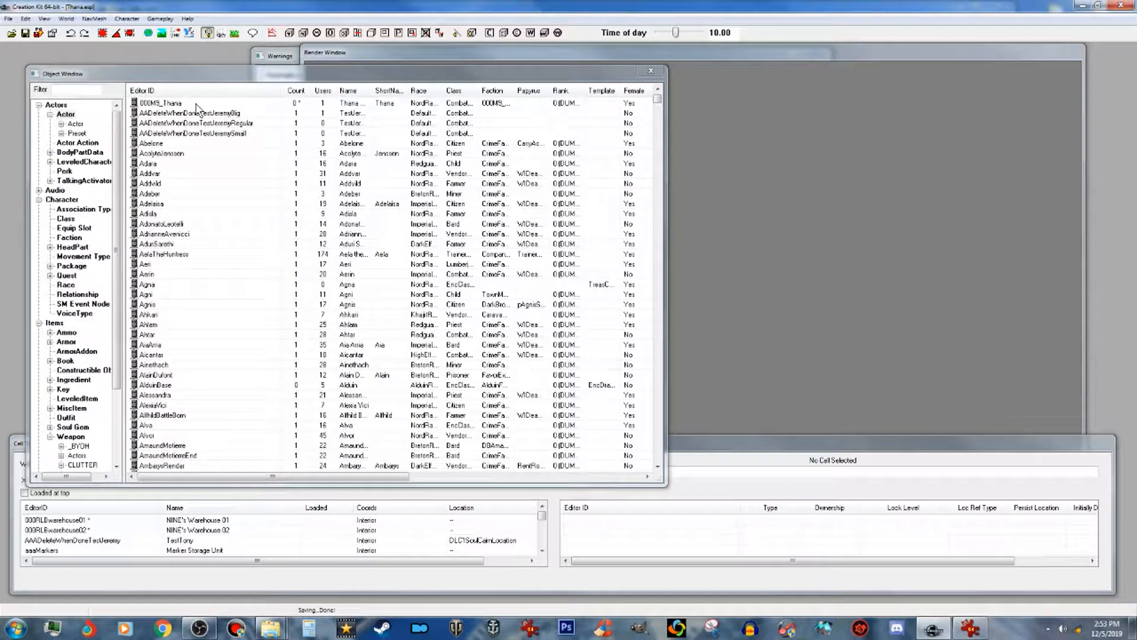
# Step: Export the face gen data for the 000M9_Thana actor
pyautogui.click(195, 104)
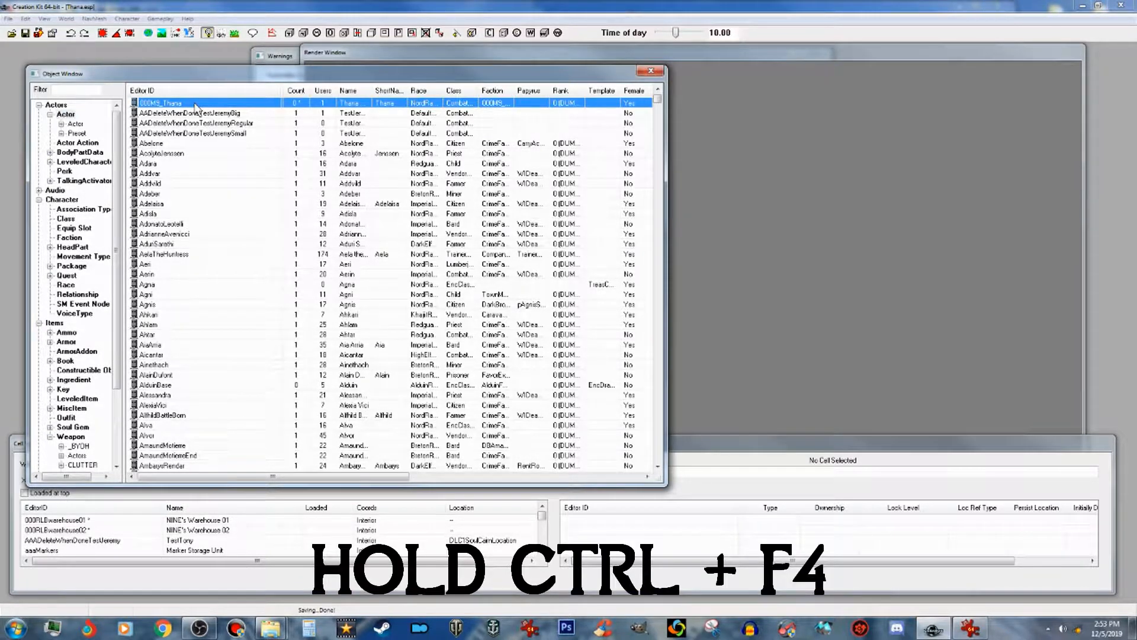
pyautogui.hotkey('ctrl', 'F4')
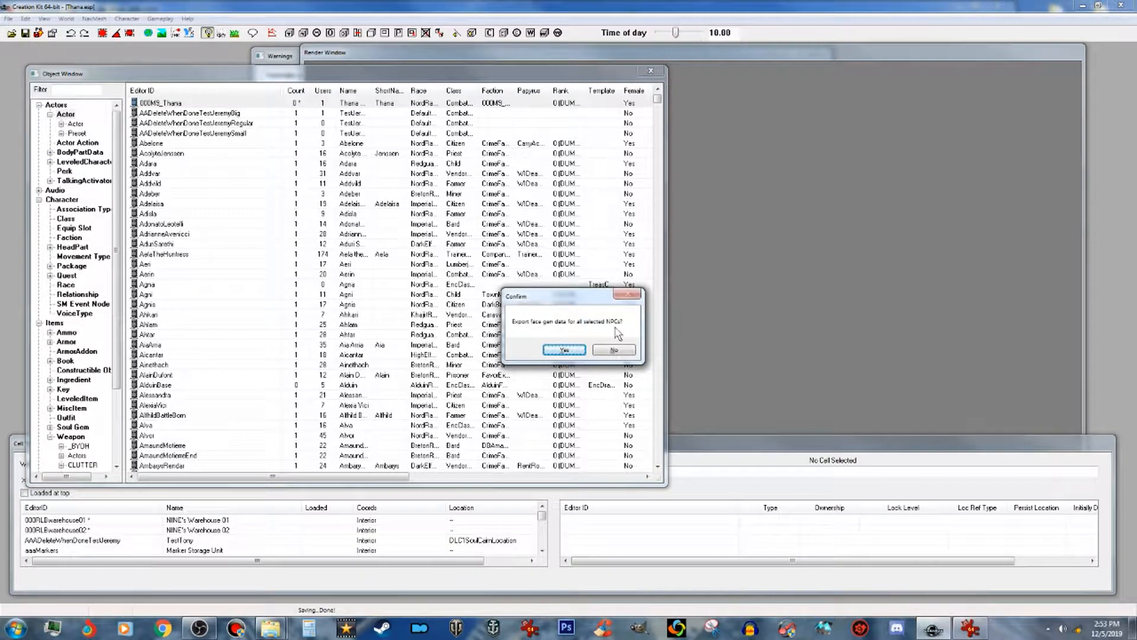
pyautogui.click(564, 350)
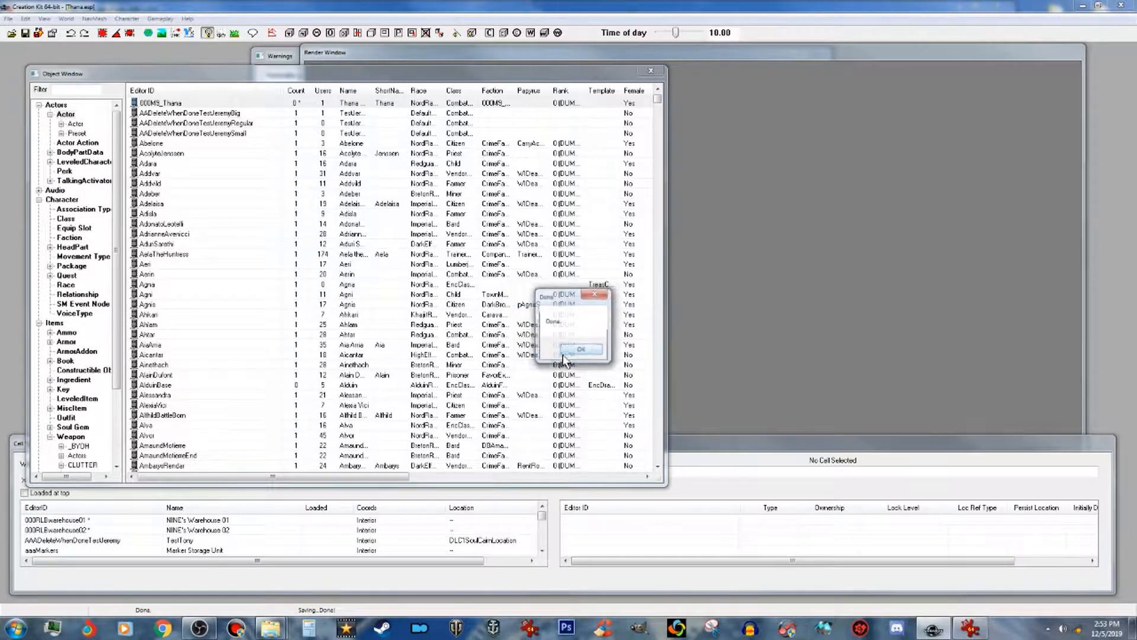
pyautogui.click(594, 352)
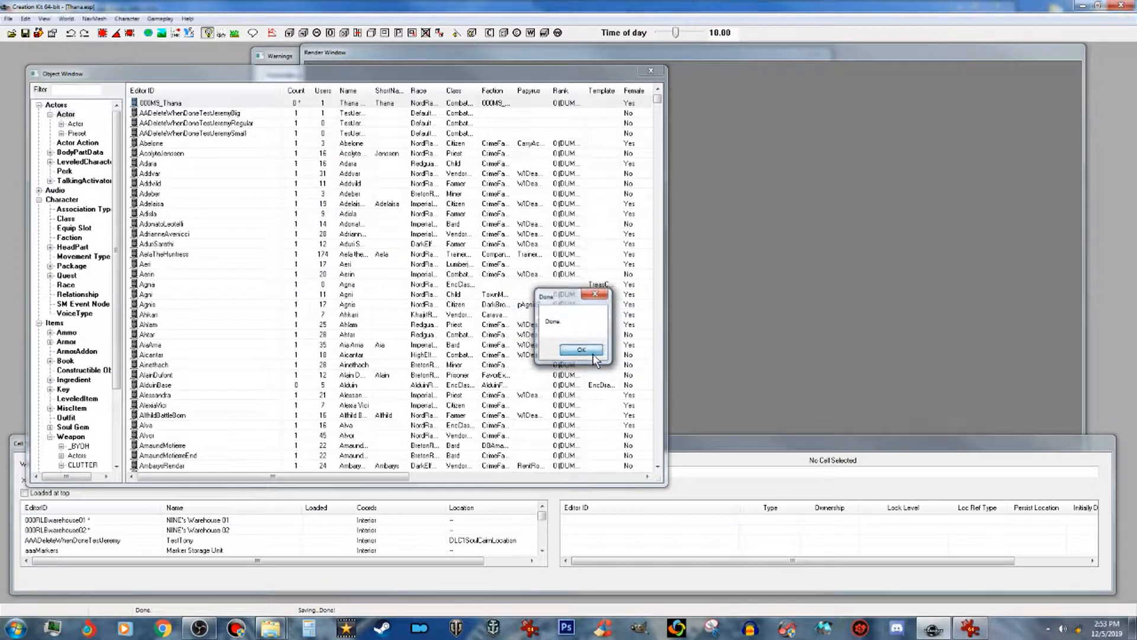
# Step: Switch to Windows Explorer and check the exported face mesh in Data\Meshes\actors\character\FaceGenData\FaceGeom\Thana.esp
pyautogui.moveTo(276, 633)
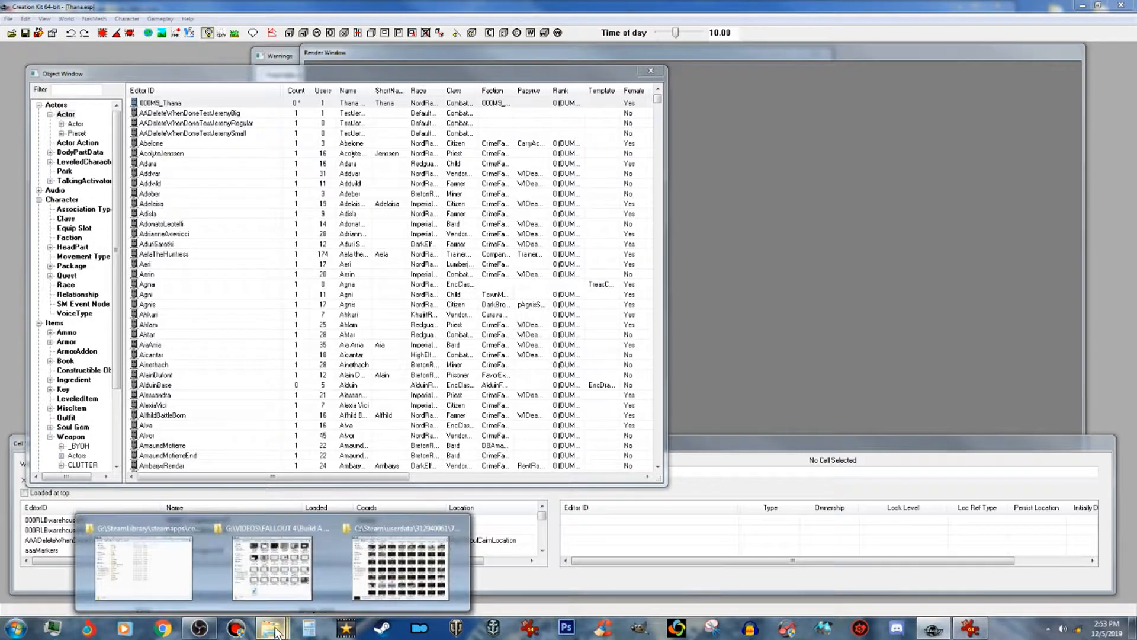
pyautogui.click(143, 567)
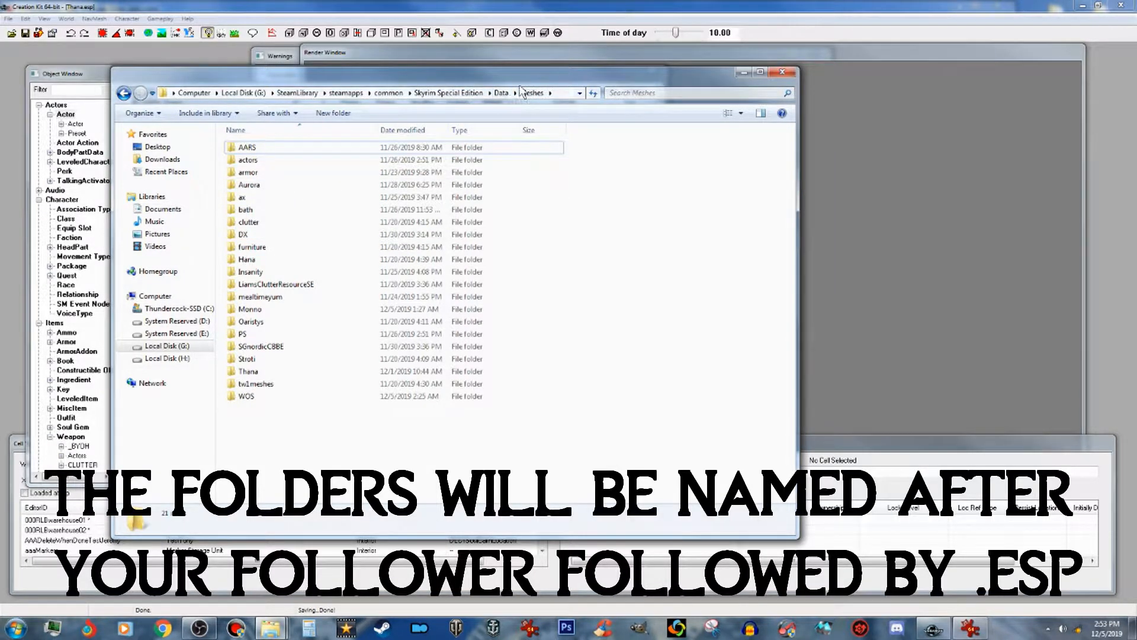
pyautogui.doubleClick(283, 160)
pyautogui.doubleClick(284, 149)
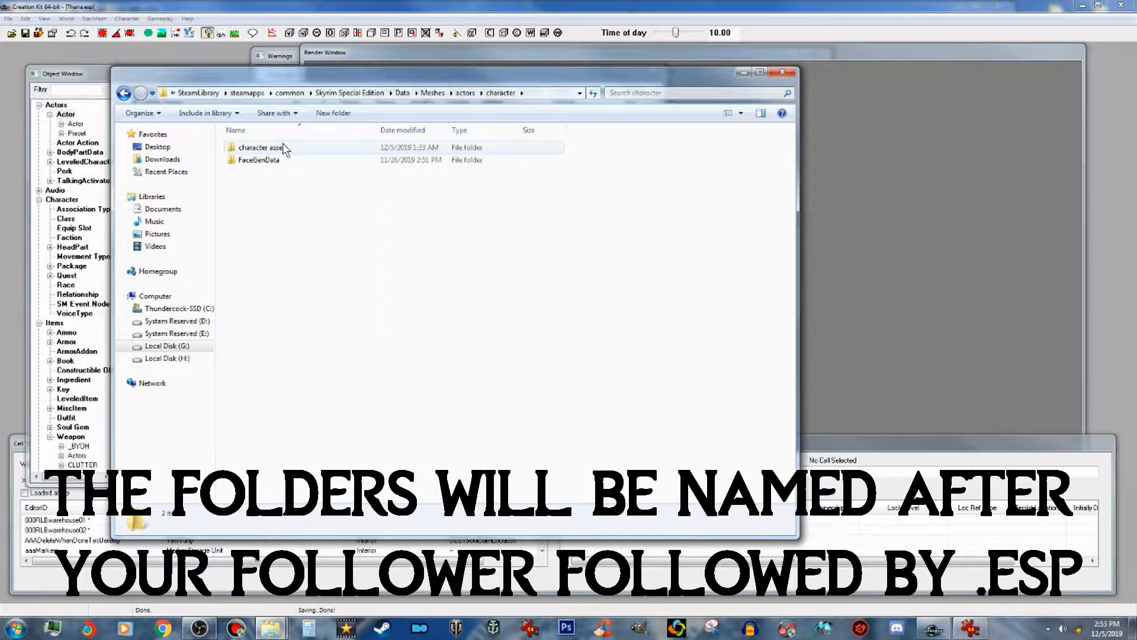
pyautogui.click(302, 161)
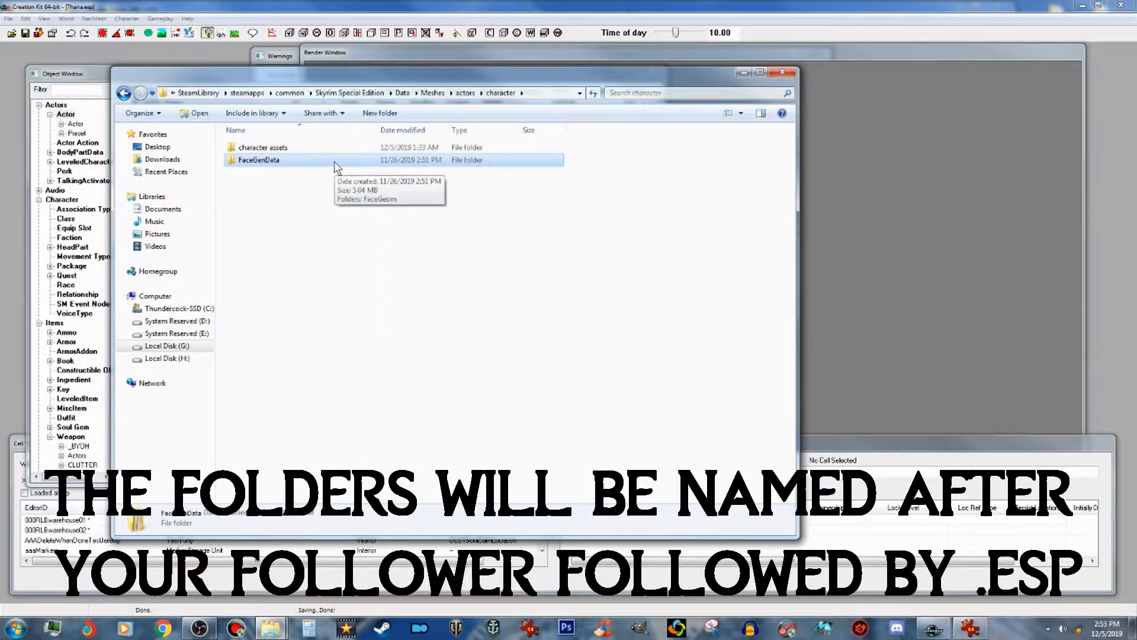
pyautogui.doubleClick(336, 161)
pyautogui.doubleClick(306, 147)
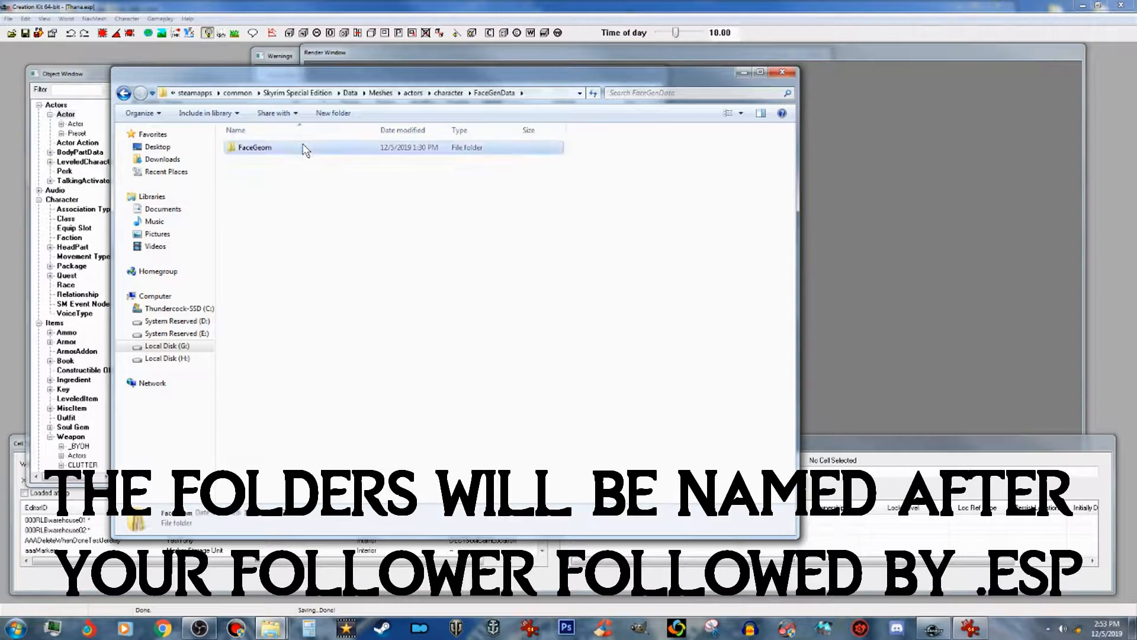
pyautogui.click(314, 149)
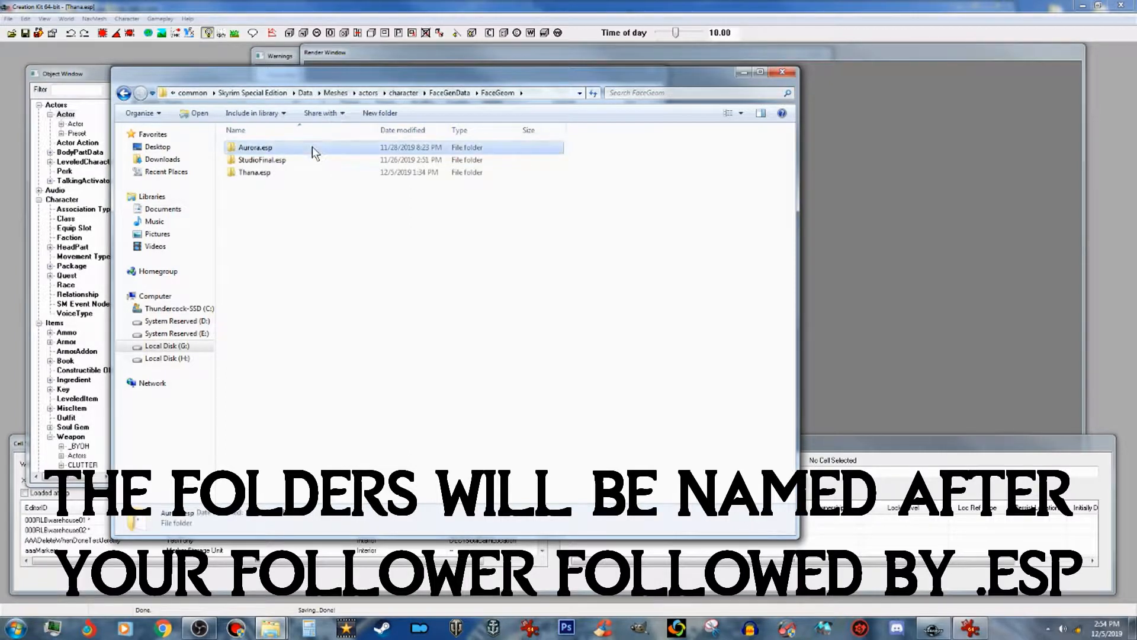
pyautogui.click(285, 173)
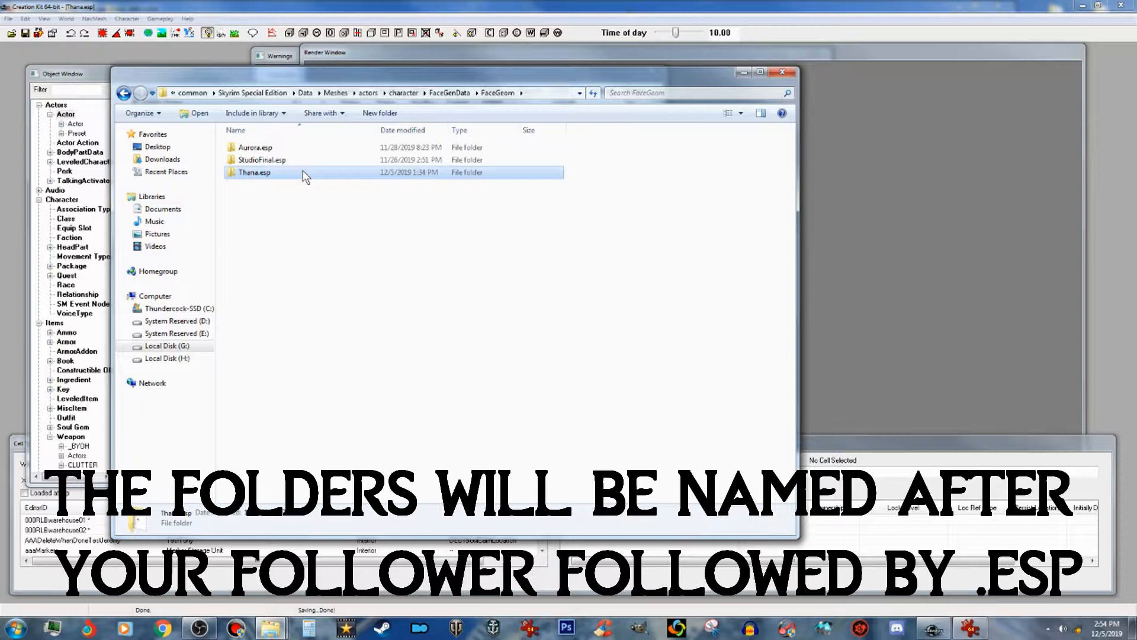
pyautogui.doubleClick(306, 173)
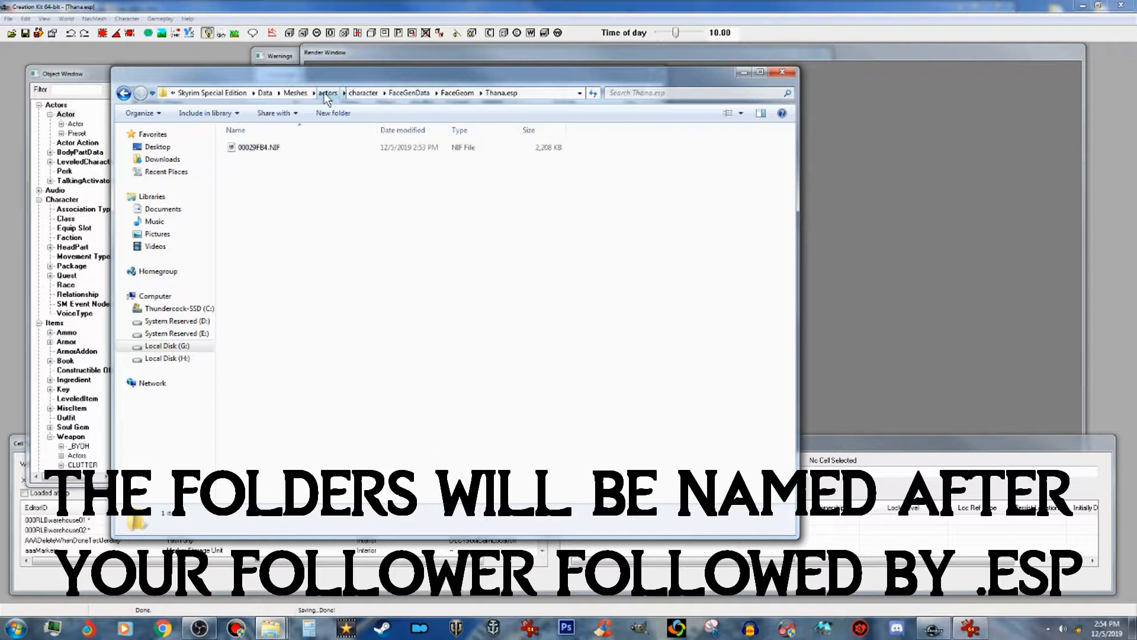
# Step: Check the exported face tint textures in Data\Textures\actors\character\FaceGenData\FaceTint\Thana.esp
pyautogui.click(266, 93)
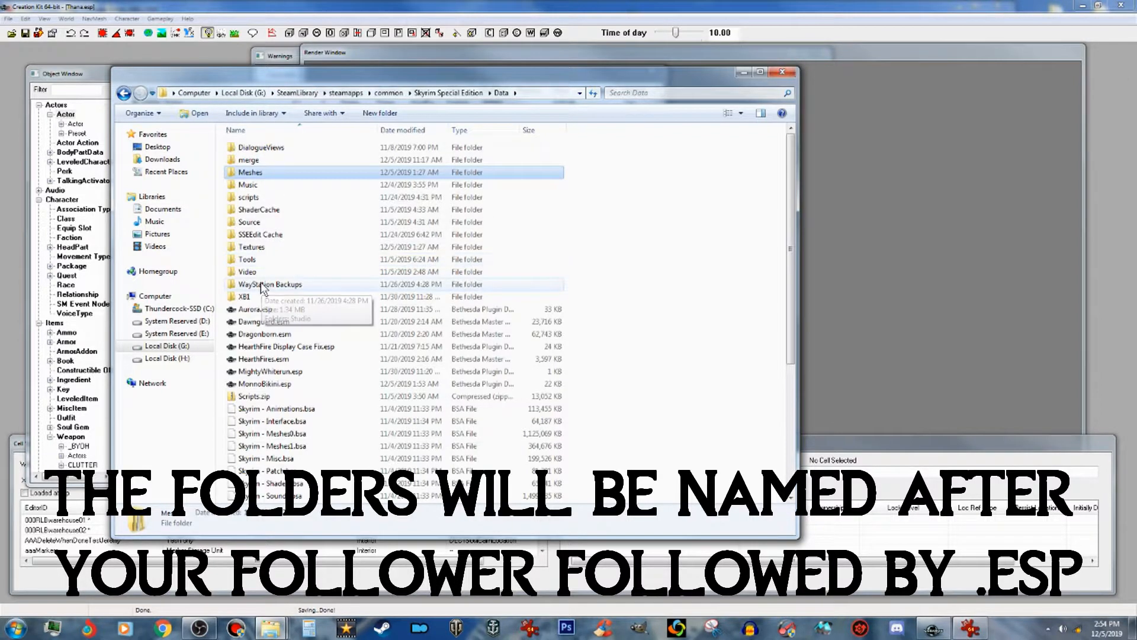
pyautogui.doubleClick(269, 249)
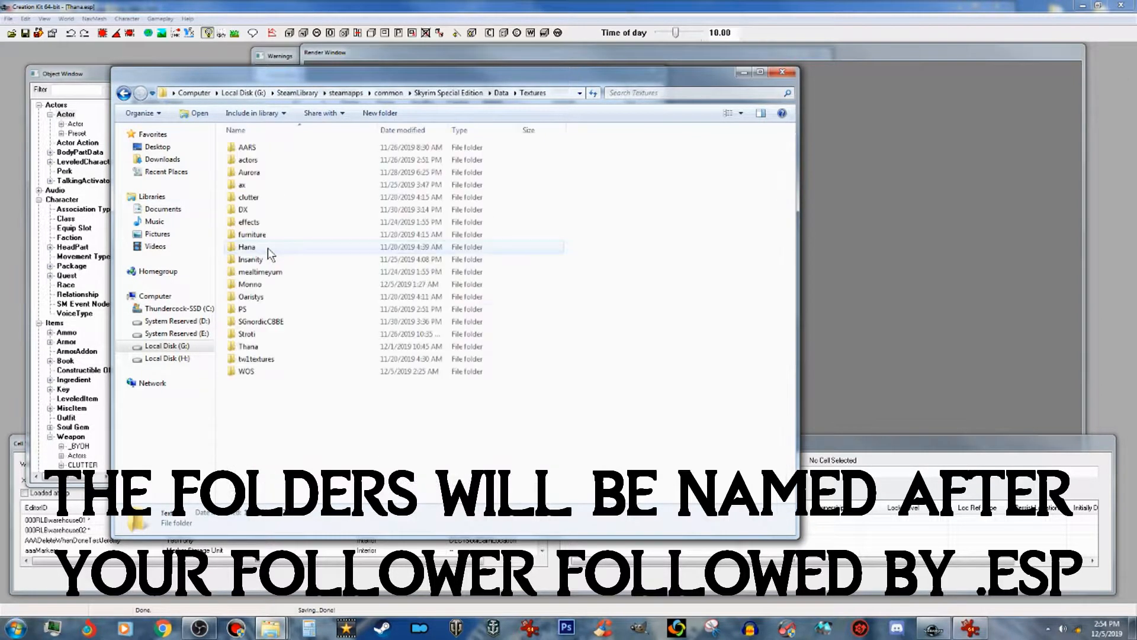
pyautogui.doubleClick(270, 160)
pyautogui.doubleClick(269, 151)
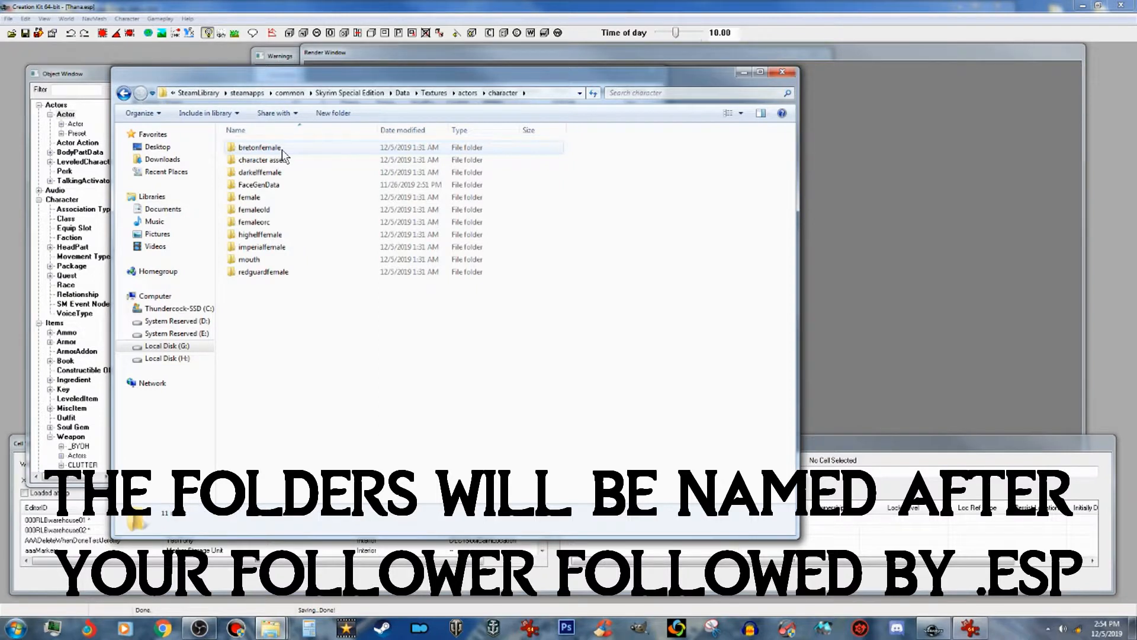
pyautogui.doubleClick(286, 185)
pyautogui.doubleClick(297, 149)
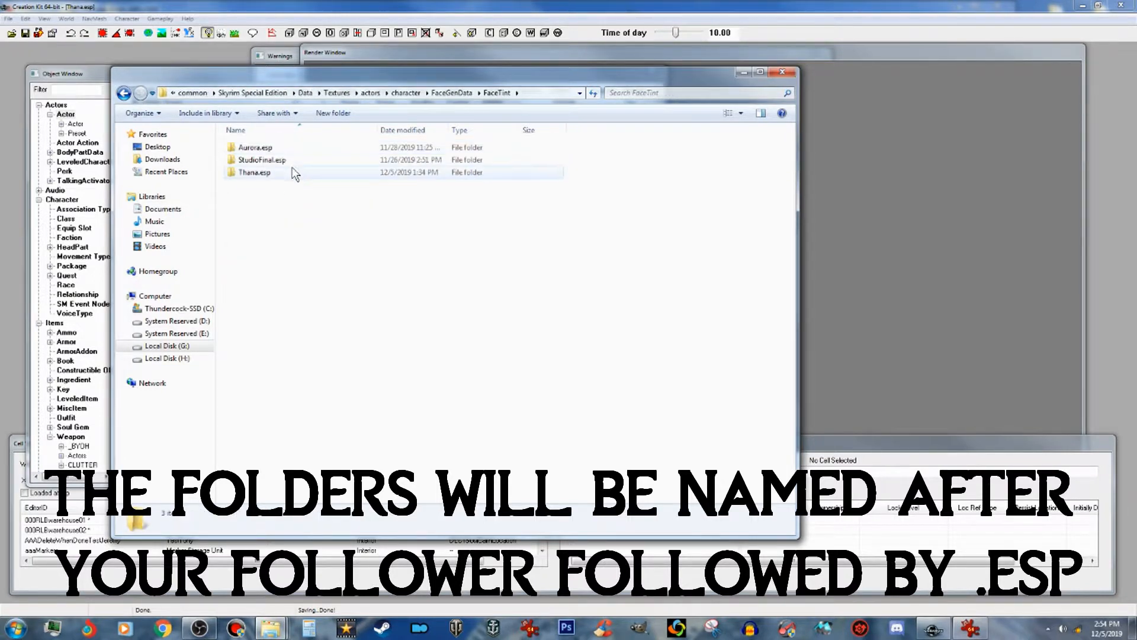
pyautogui.click(290, 177)
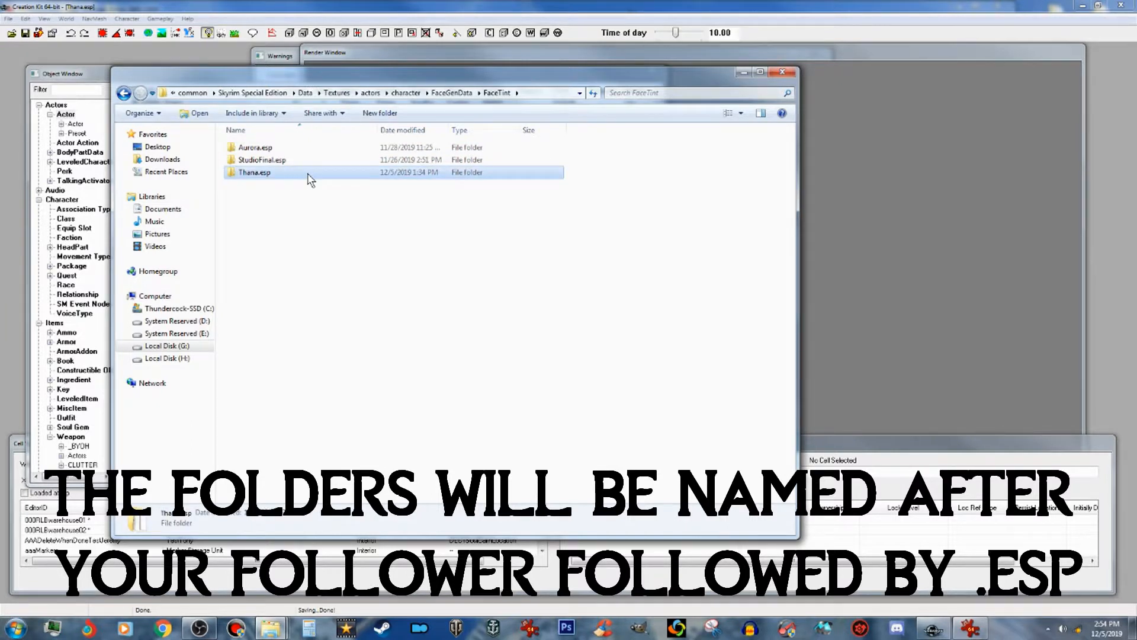
pyautogui.doubleClick(308, 179)
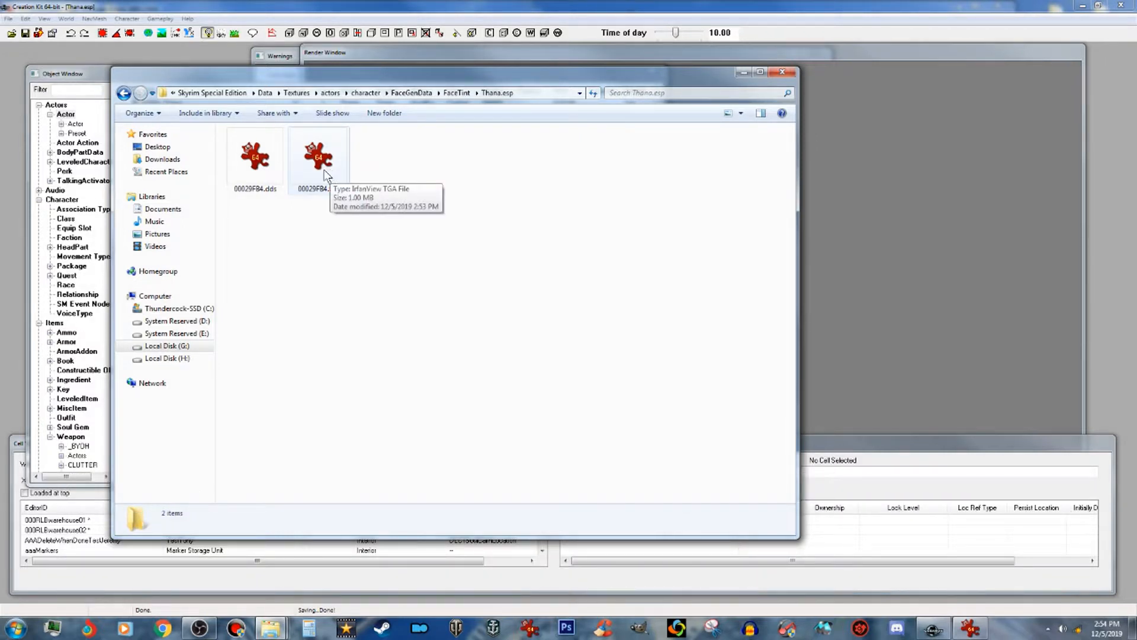
pyautogui.click(264, 167)
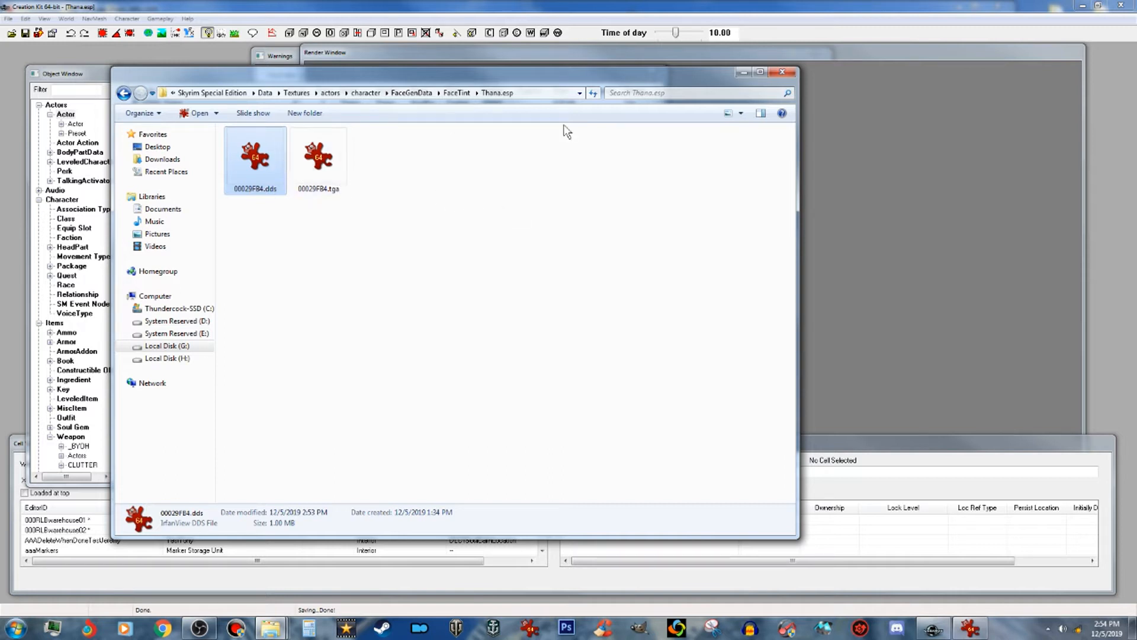
# Step: Return to the Creation Kit and bring the Object Window with the actor list in front of the Render Window
pyautogui.click(743, 73)
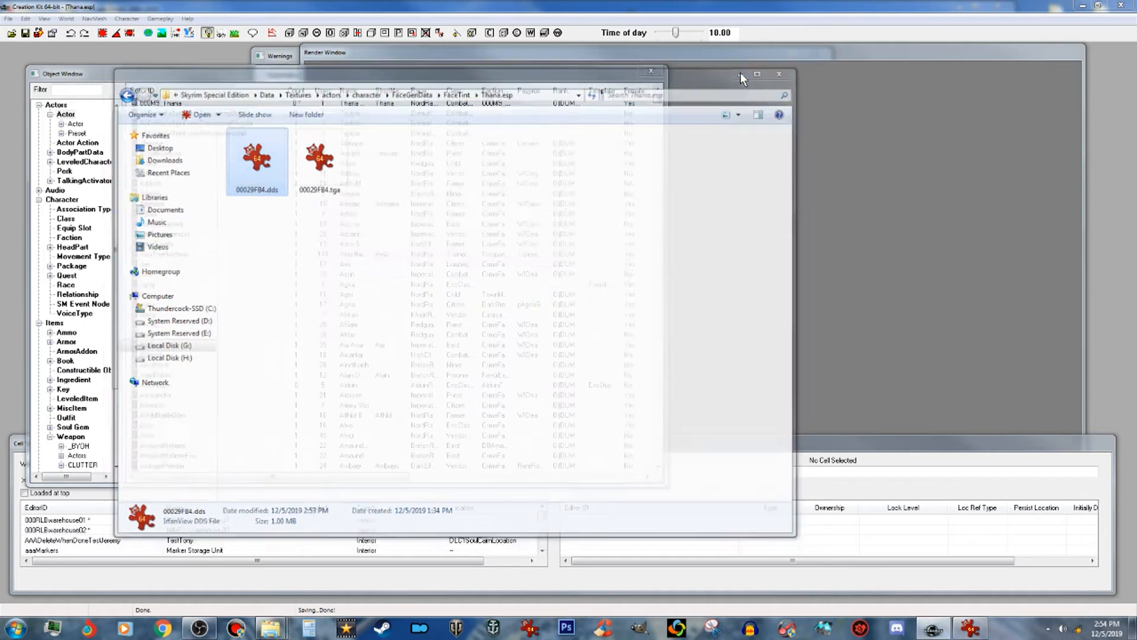
pyautogui.click(753, 55)
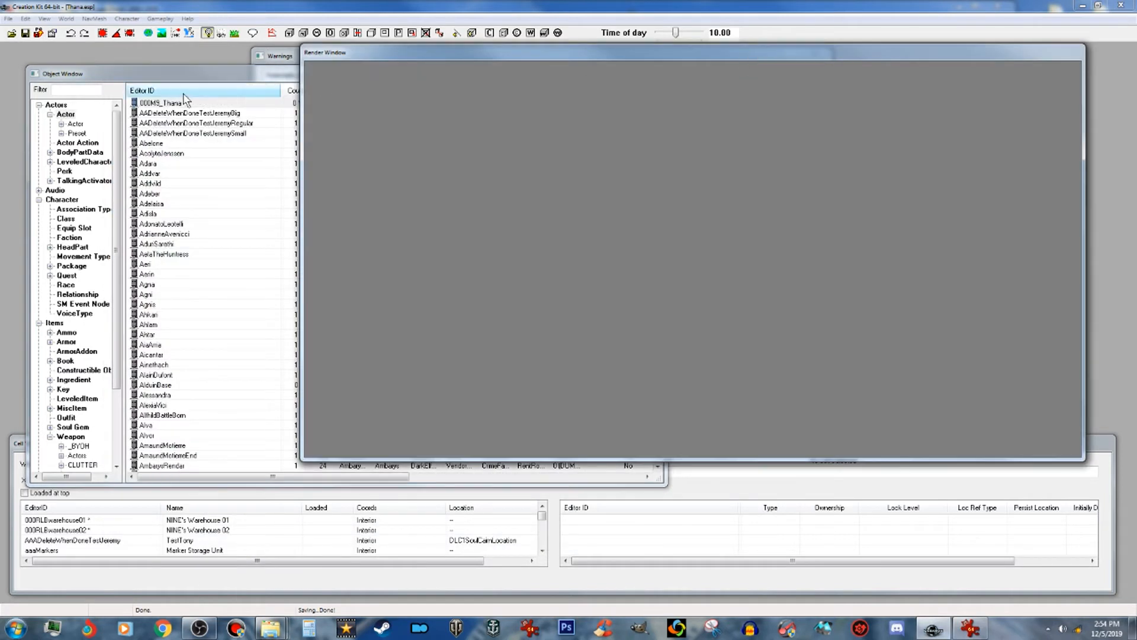
pyautogui.click(226, 73)
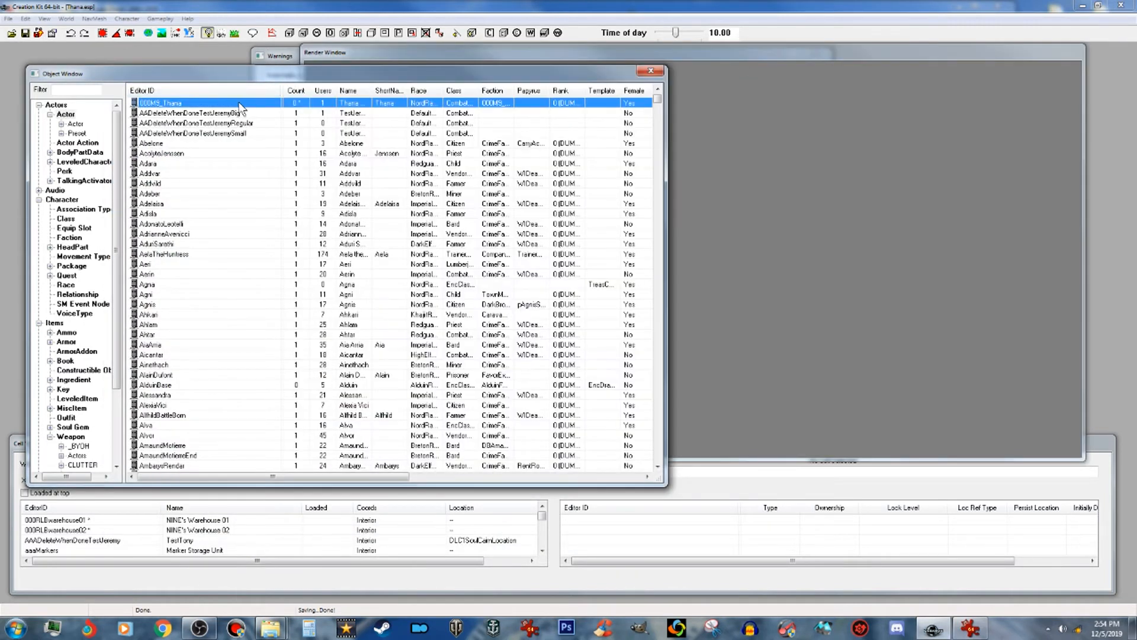